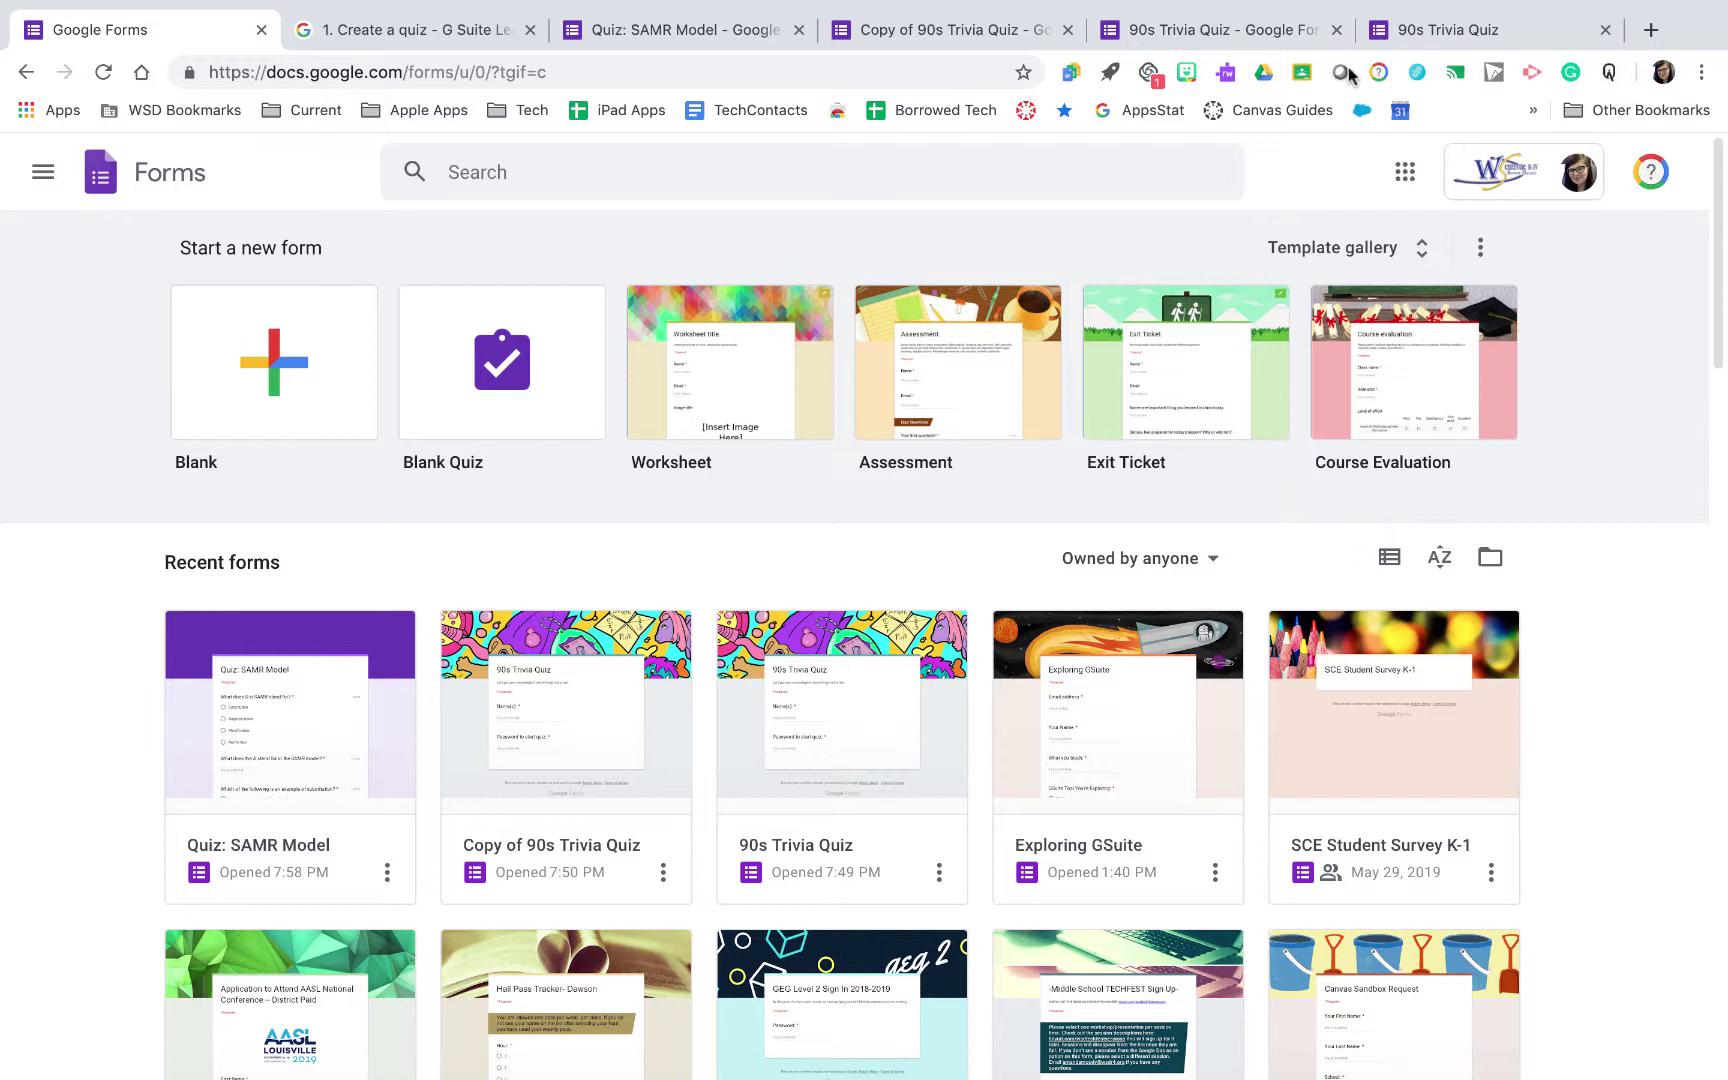
Browse the full template gallery, then return to the Forms home page
{"action": "left_click", "coordinate": [1421, 248]}
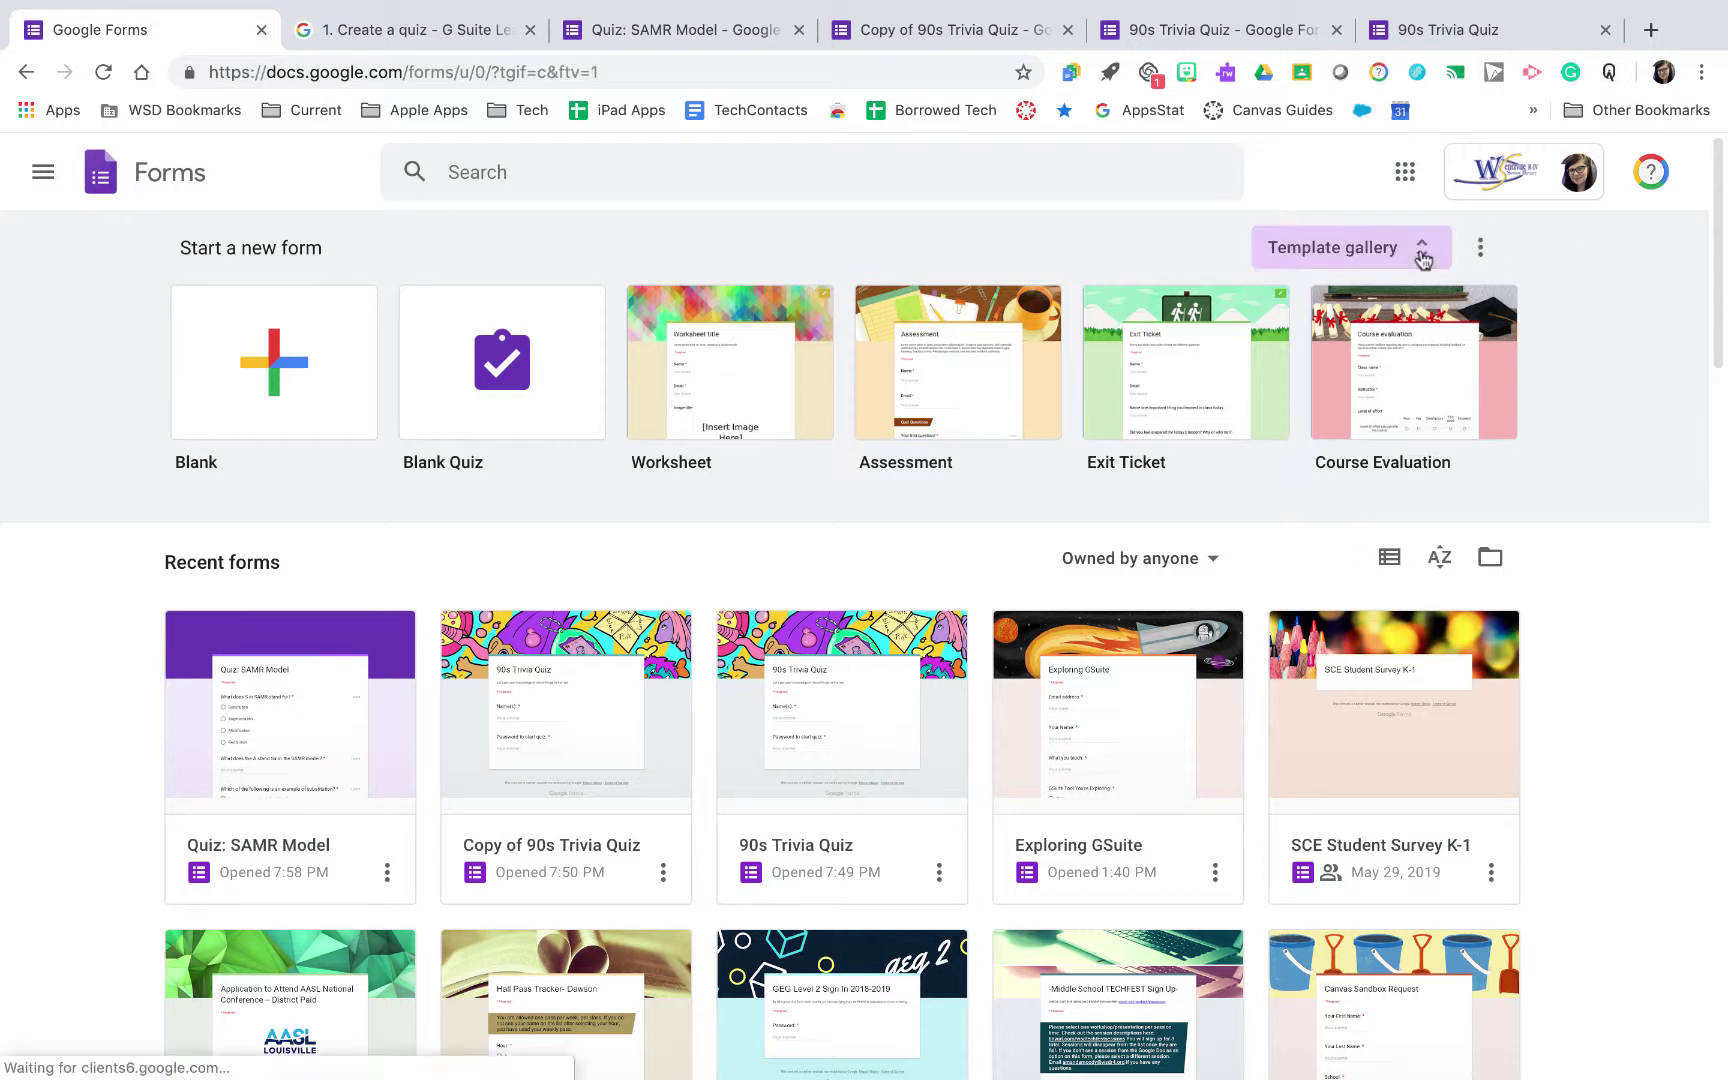
{"action": "scroll", "coordinate": [1087, 666], "scroll_direction": "down", "scroll_amount": 2}
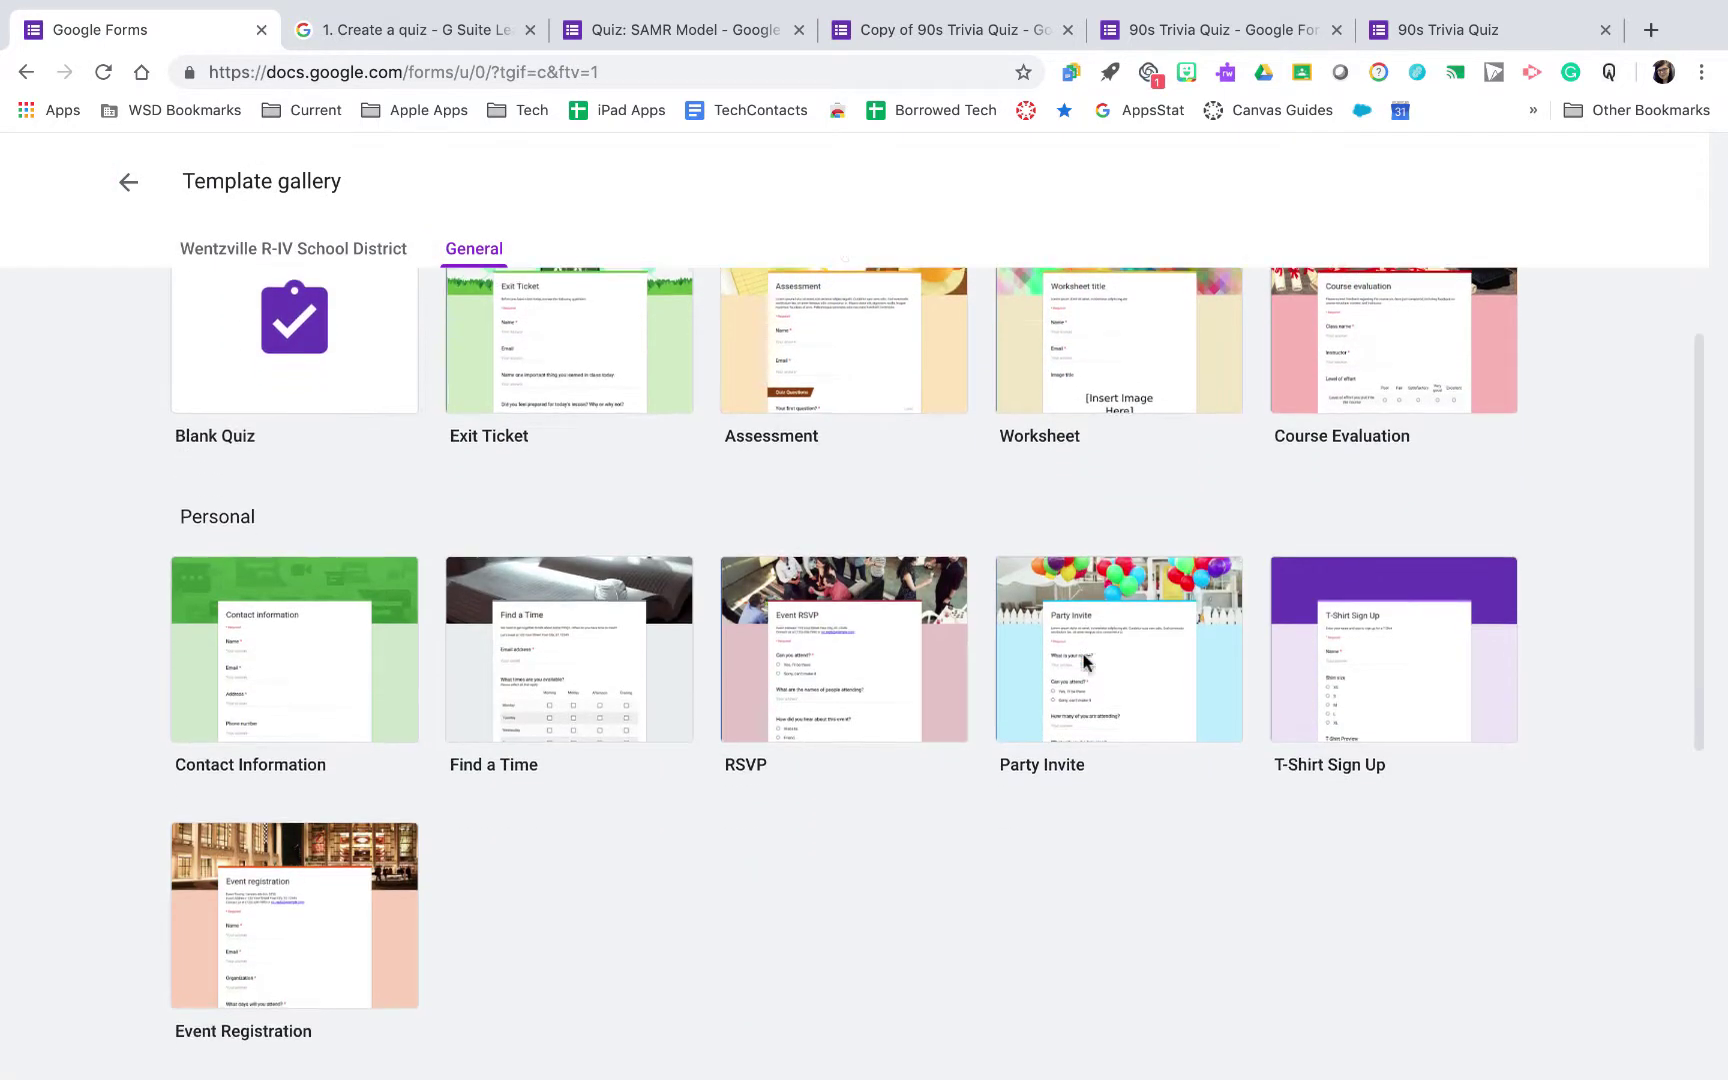
{"action": "scroll", "coordinate": [1087, 666], "scroll_direction": "up", "scroll_amount": 2}
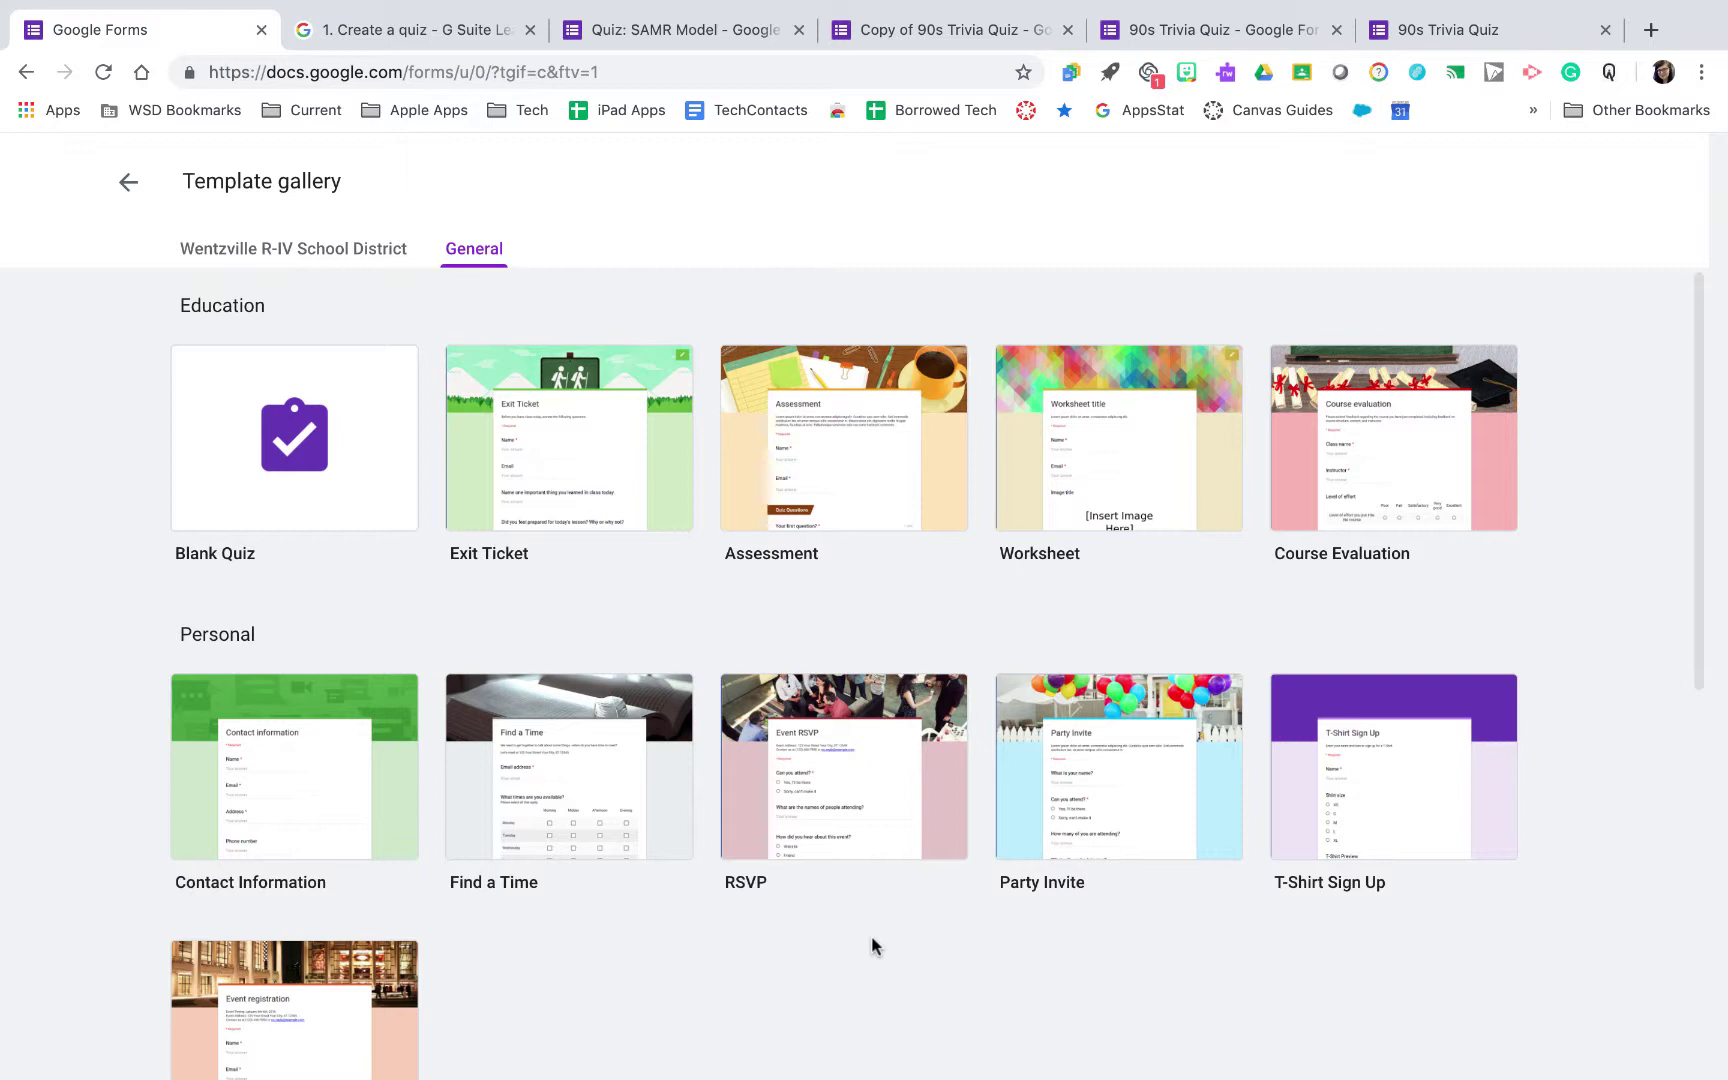
{"action": "left_click", "coordinate": [128, 181]}
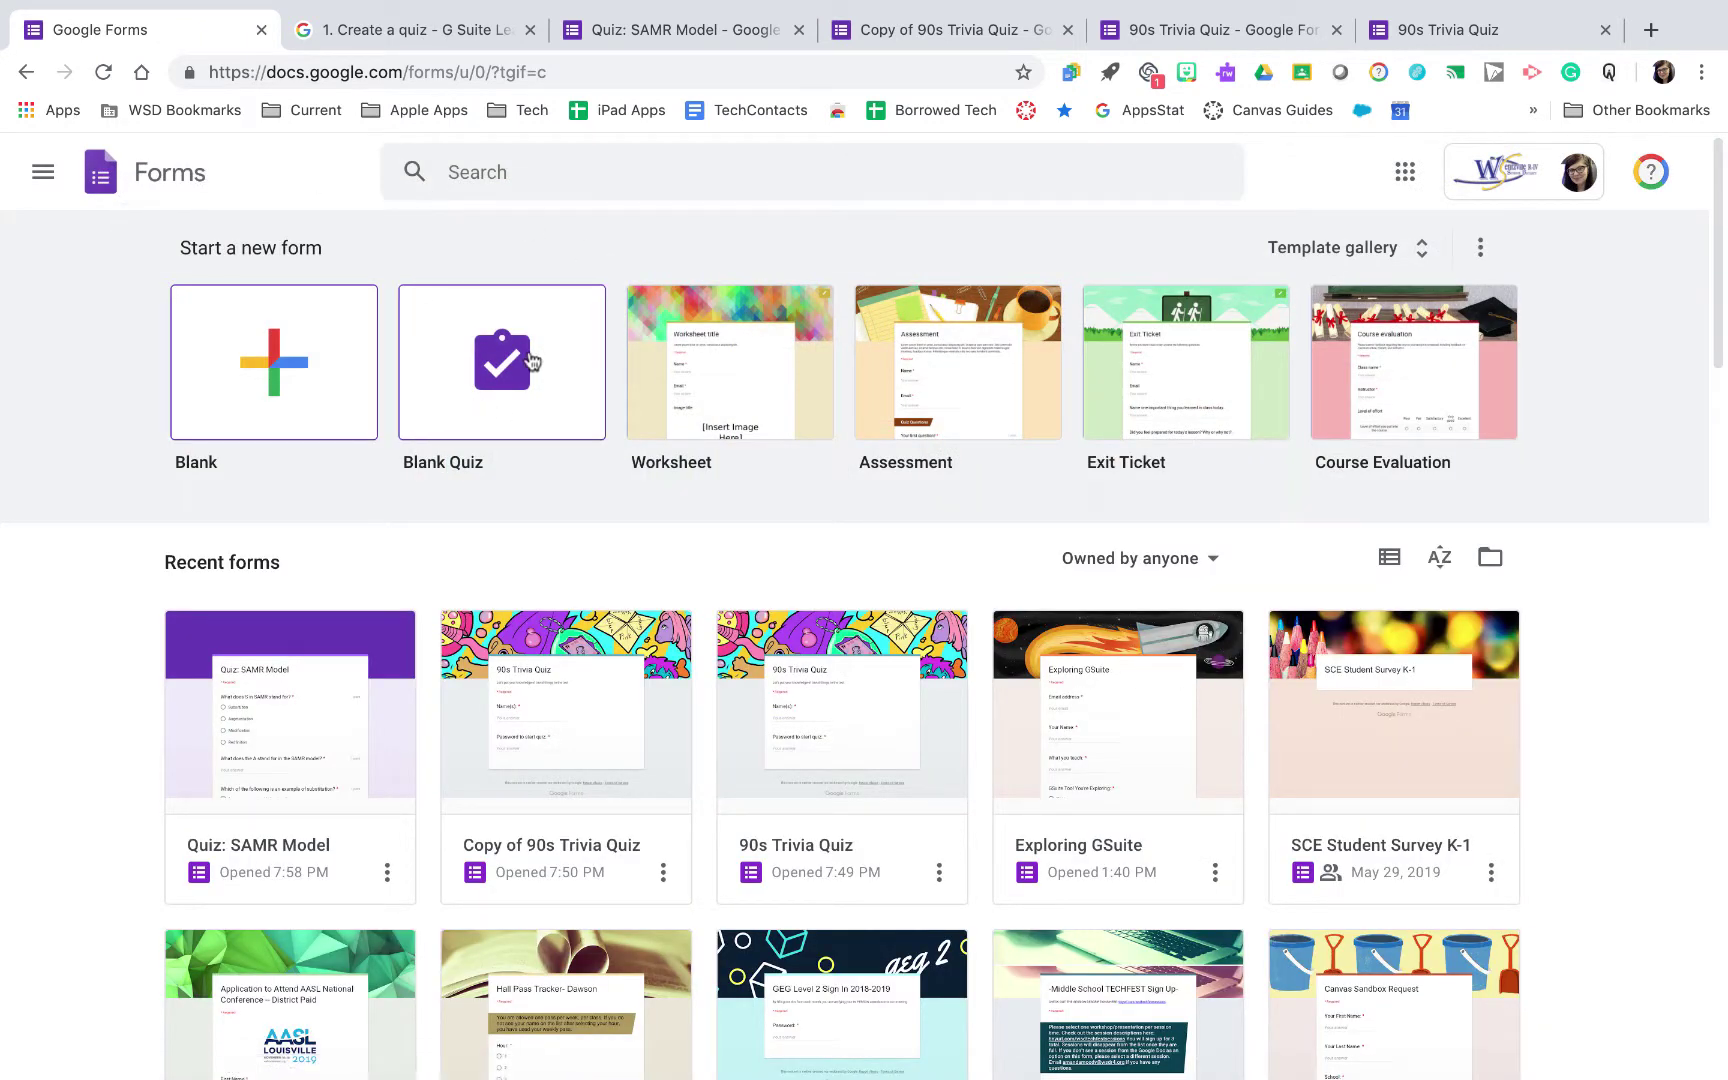
Create a blank form and title it 'SAMR Model Quiz'
{"action": "left_click", "coordinate": [296, 374]}
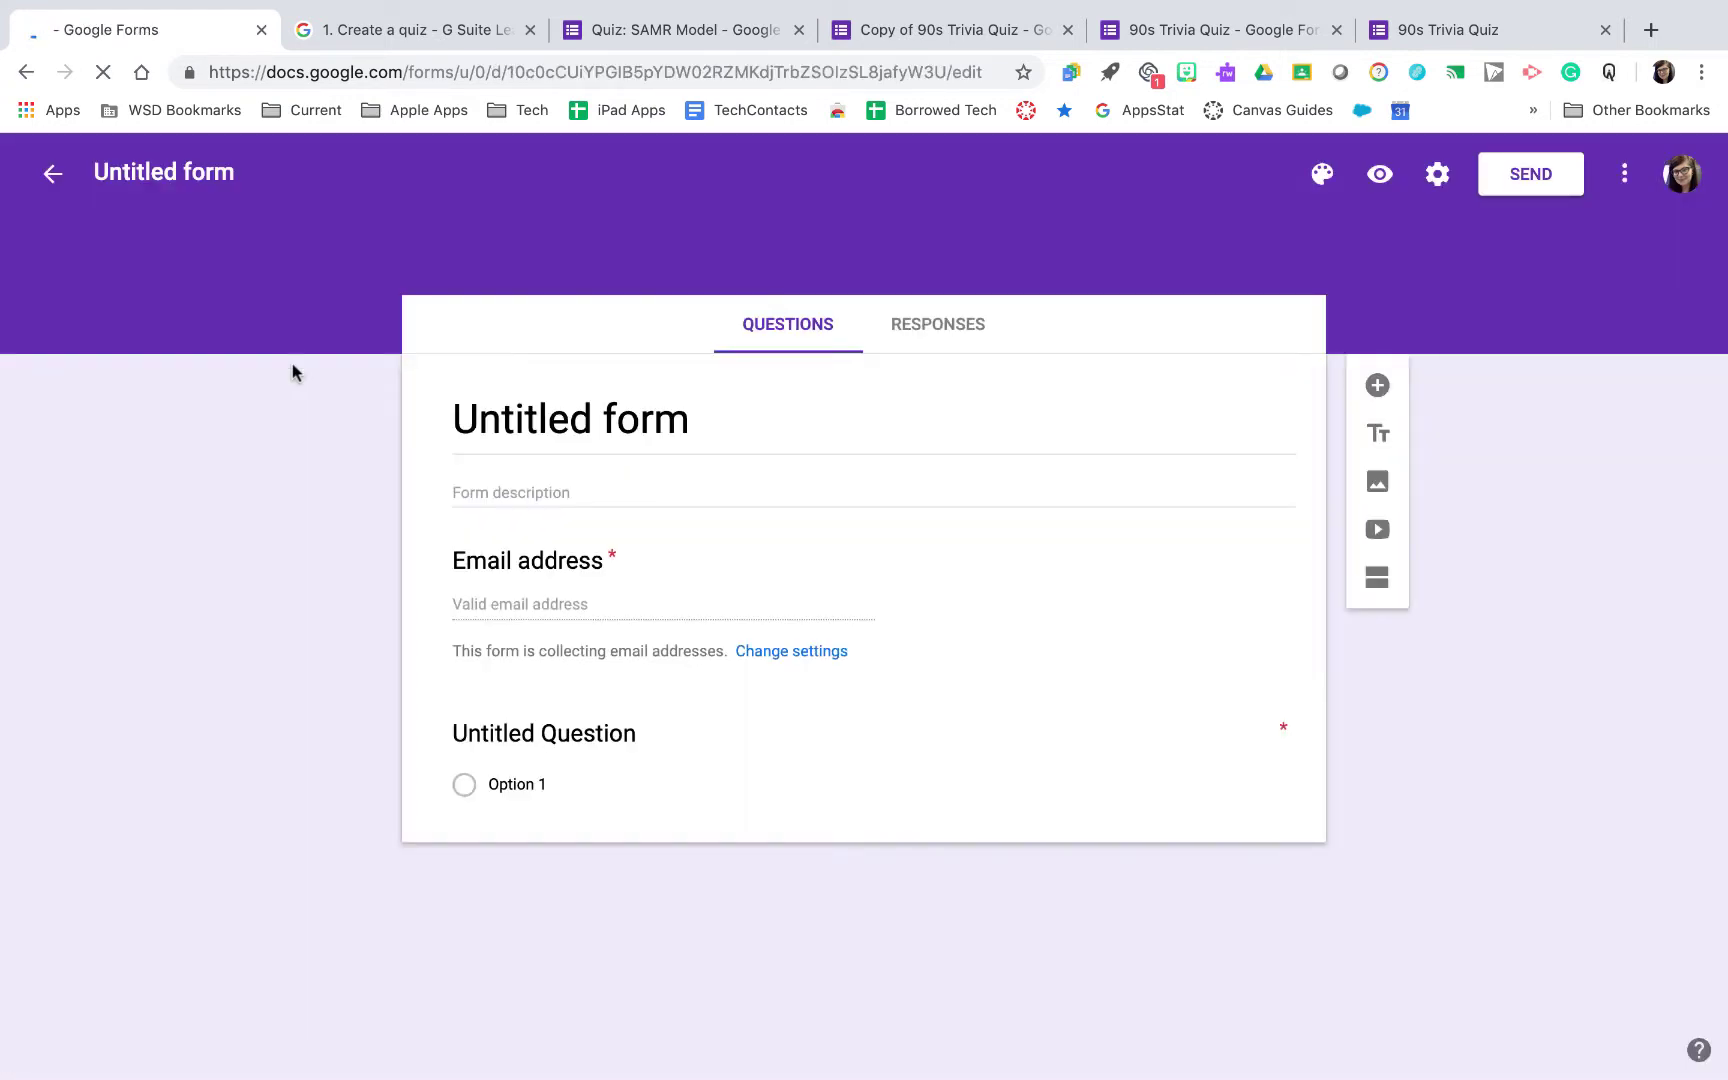
{"action": "left_click", "coordinate": [497, 422]}
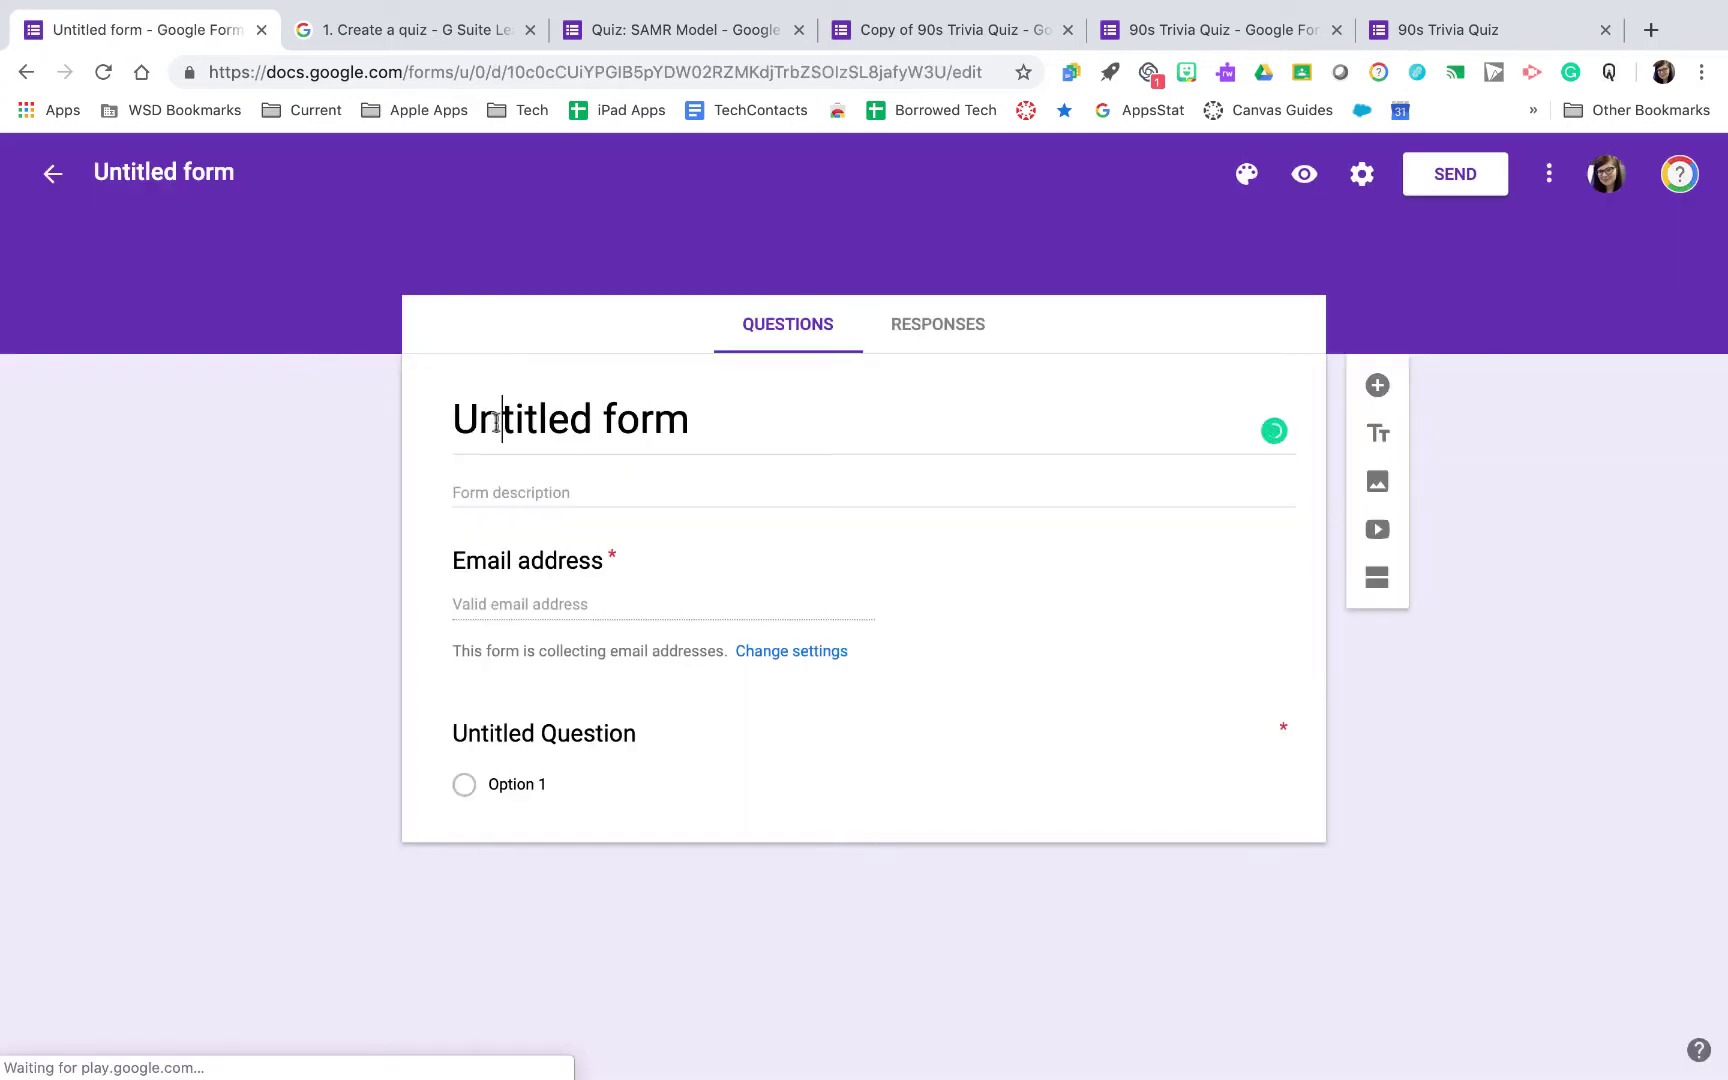
{"action": "left_click", "coordinate": [567, 412]}
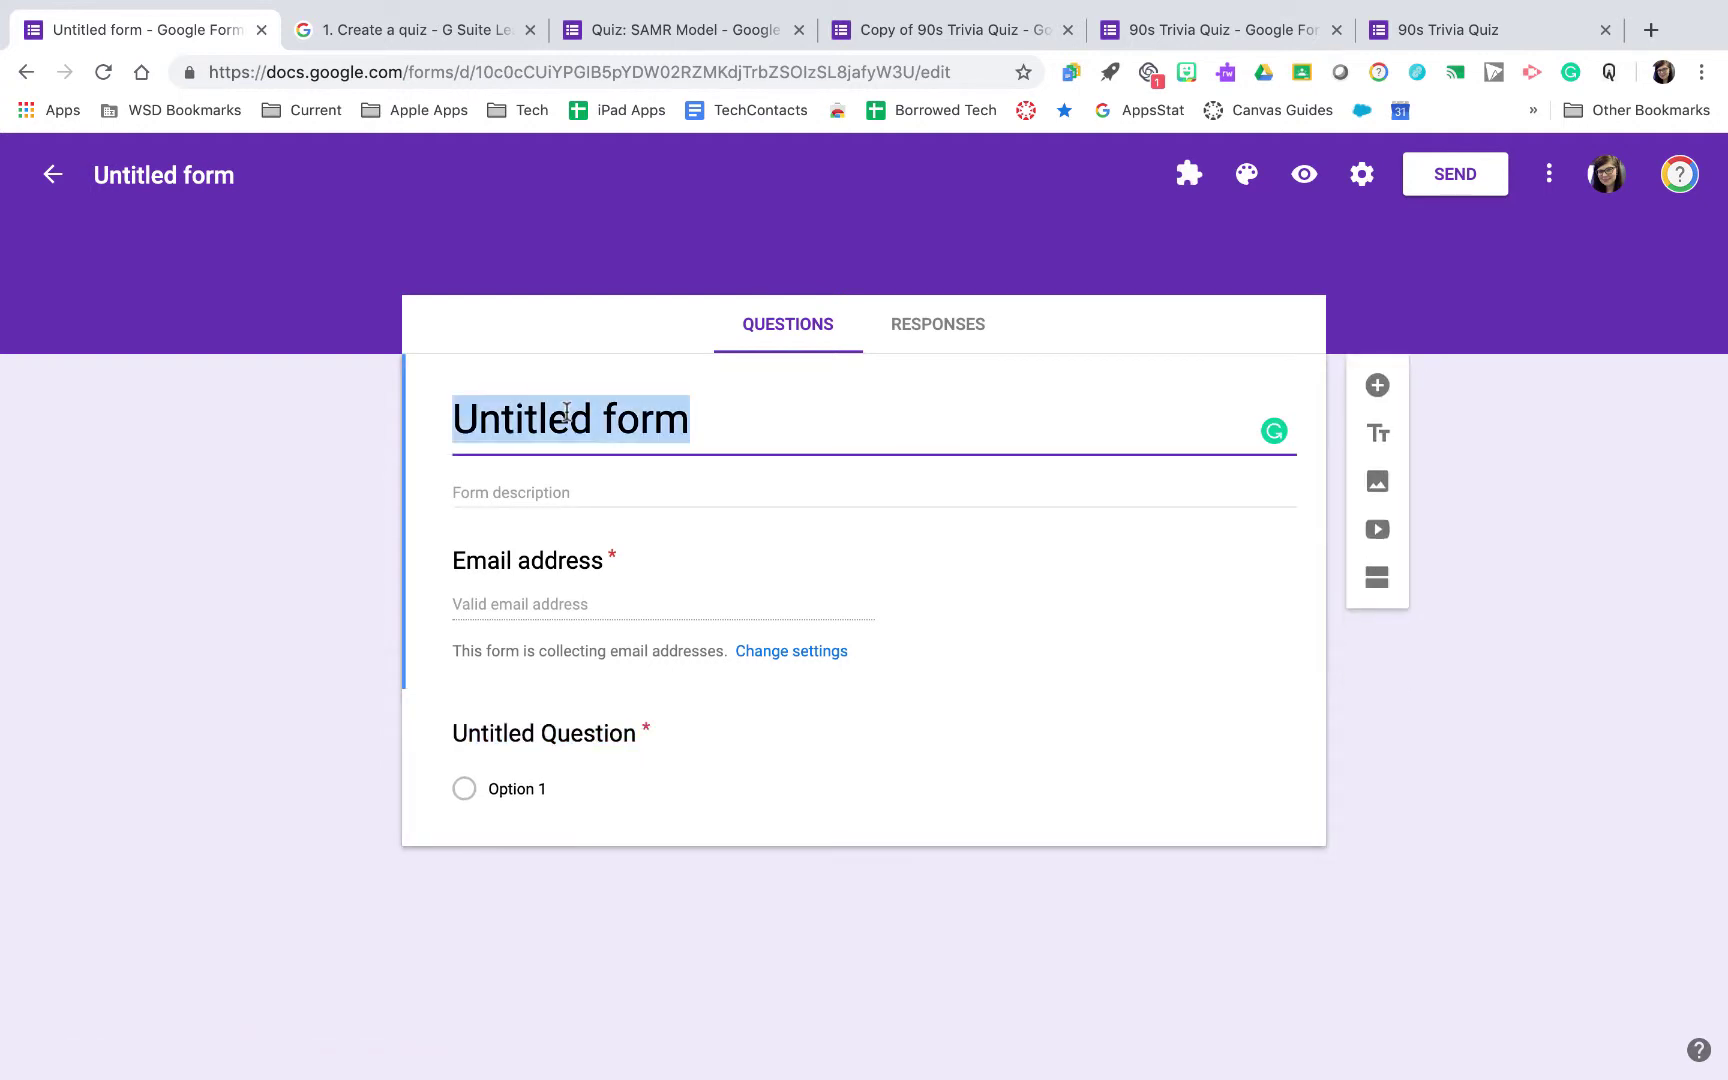
{"action": "type", "text": "SAMR"}
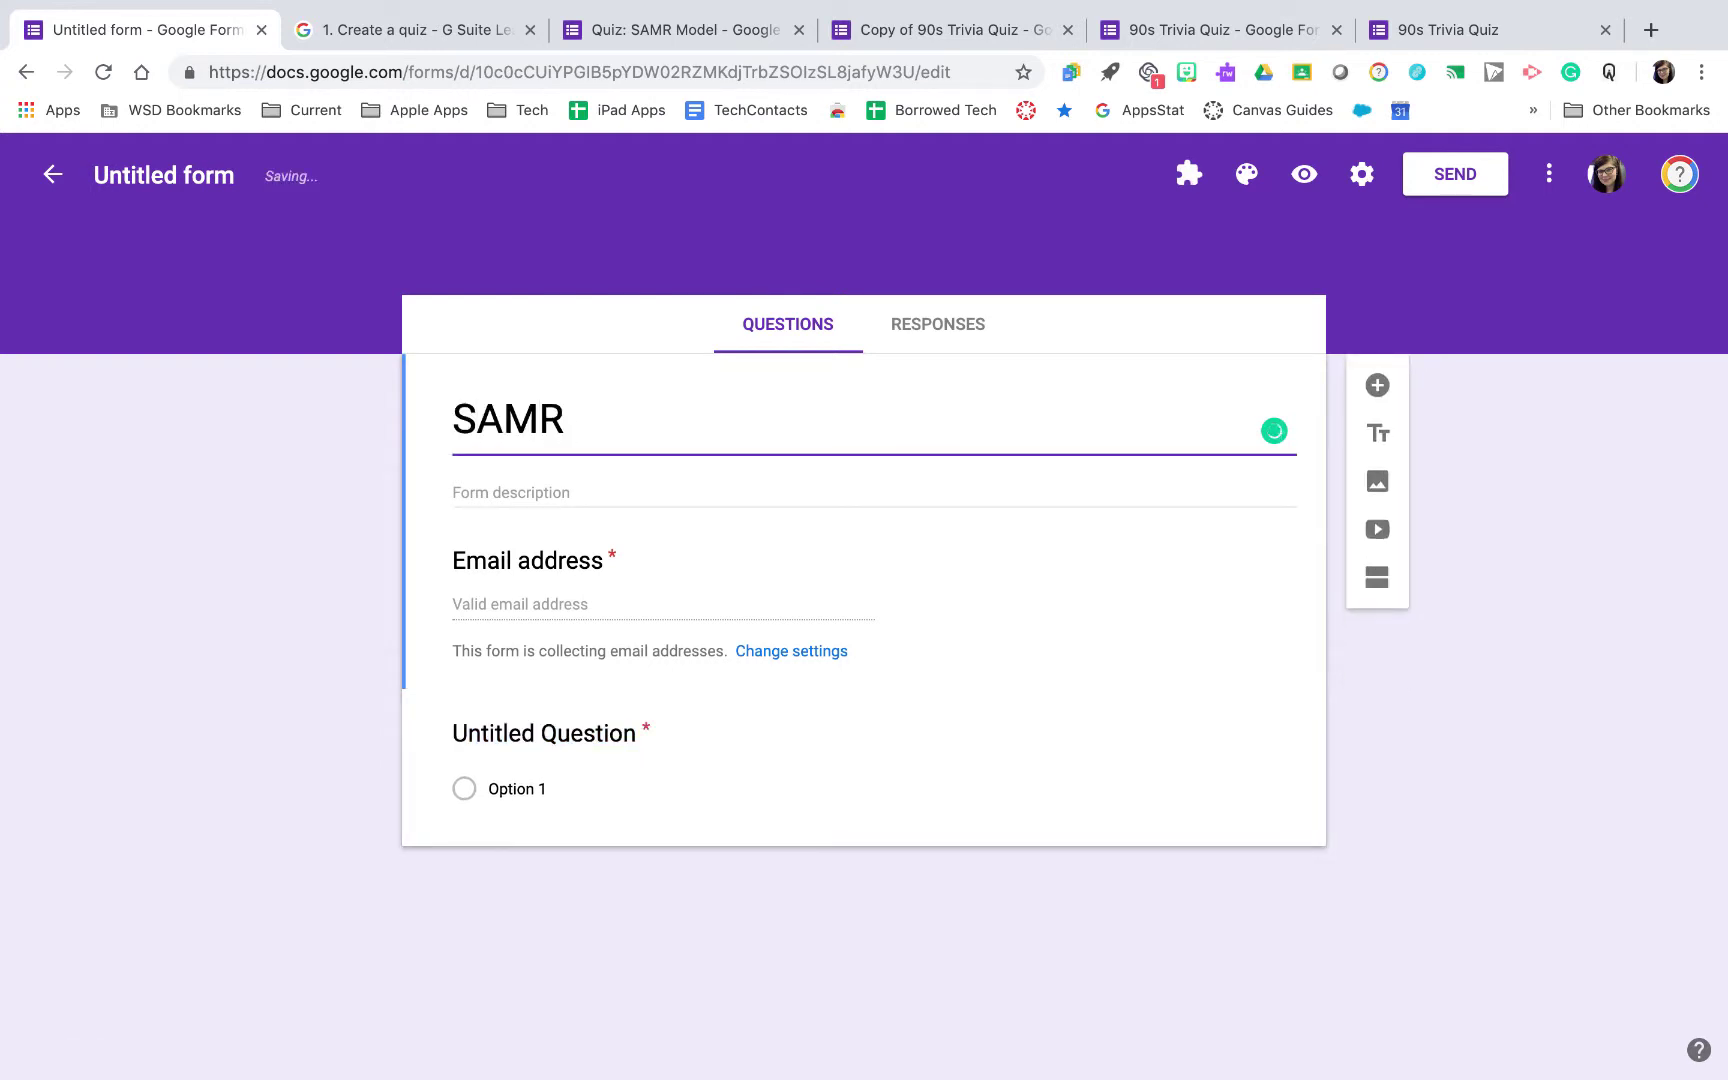
{"action": "type", "text": " Mode"}
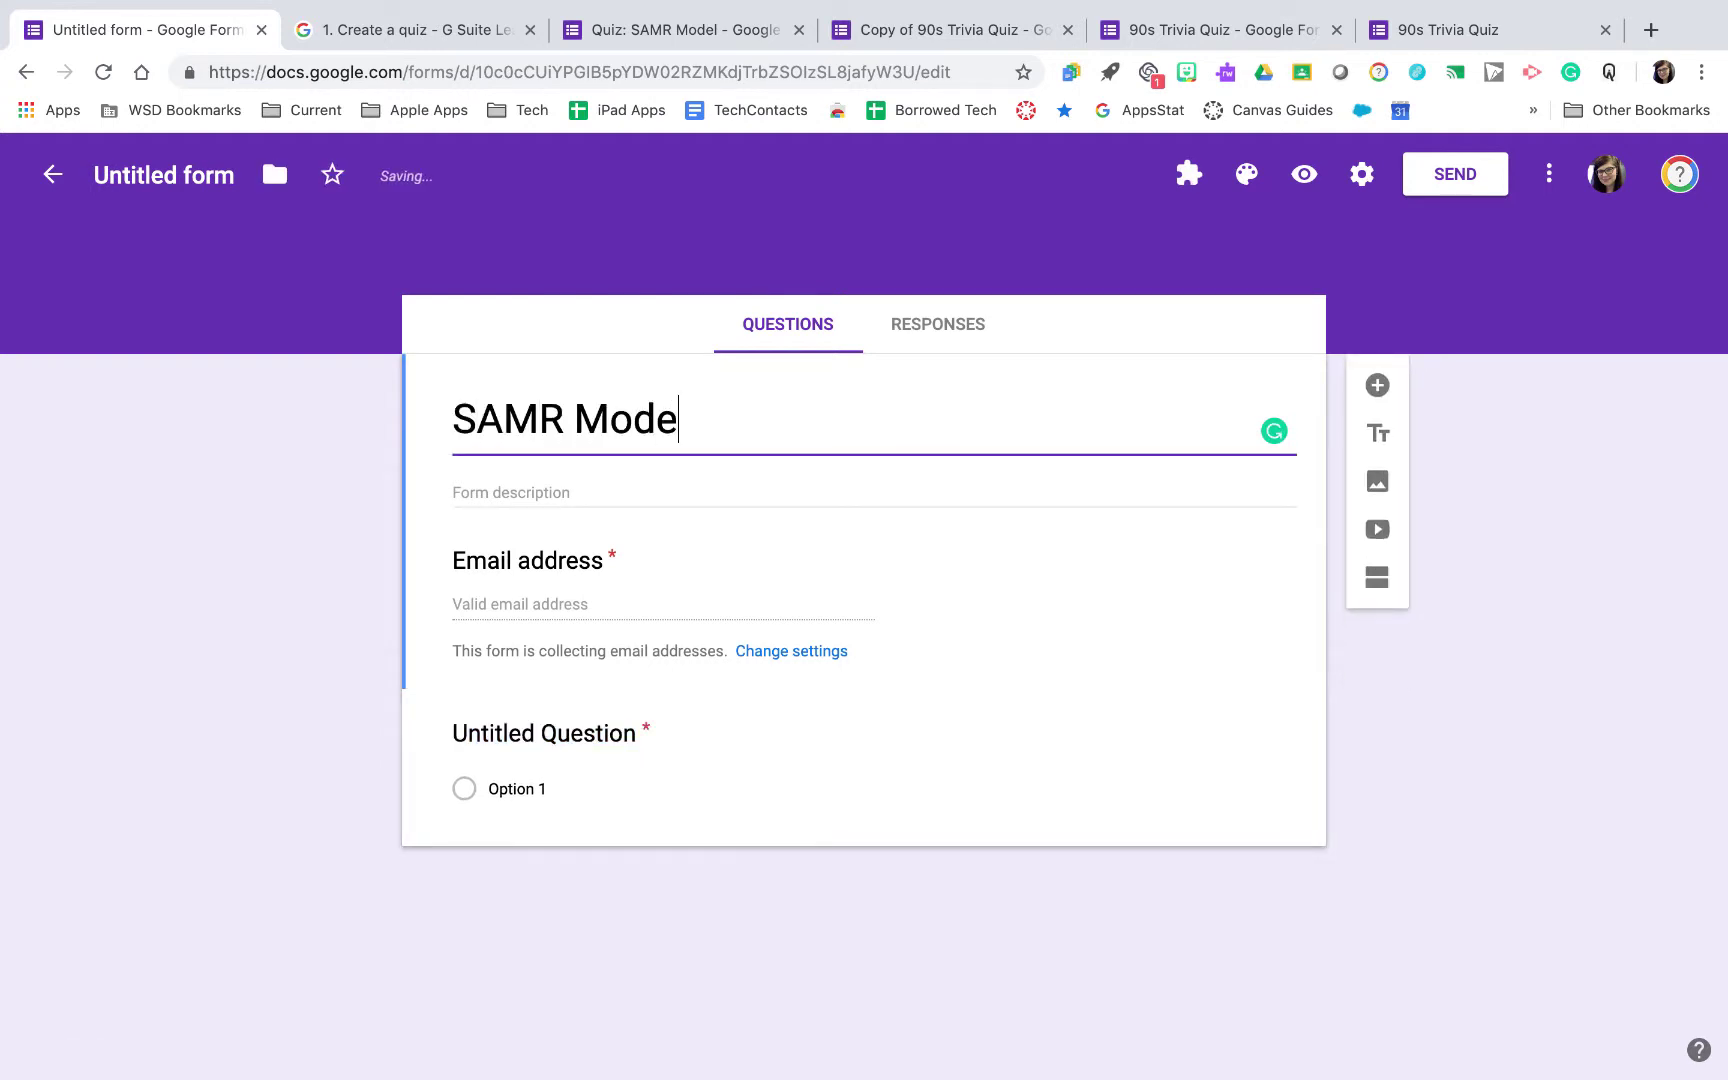
{"action": "type", "text": "l Quiz"}
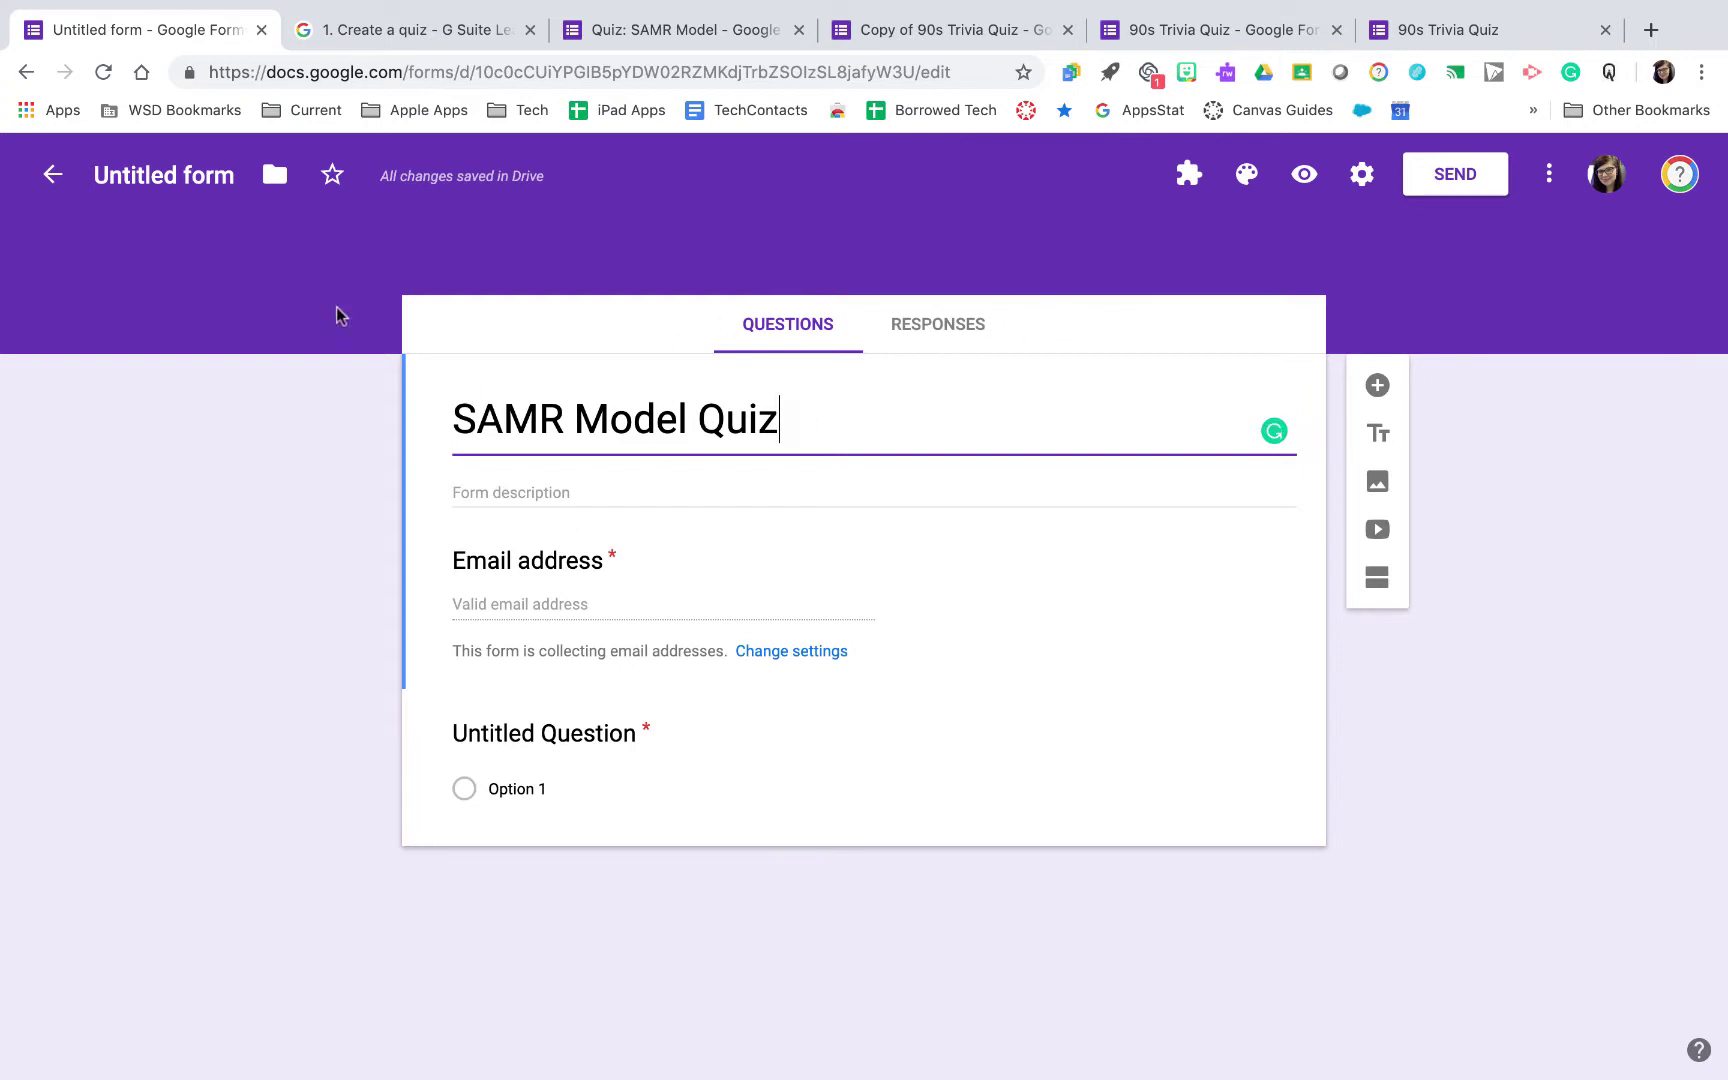
{"action": "left_click", "coordinate": [232, 216]}
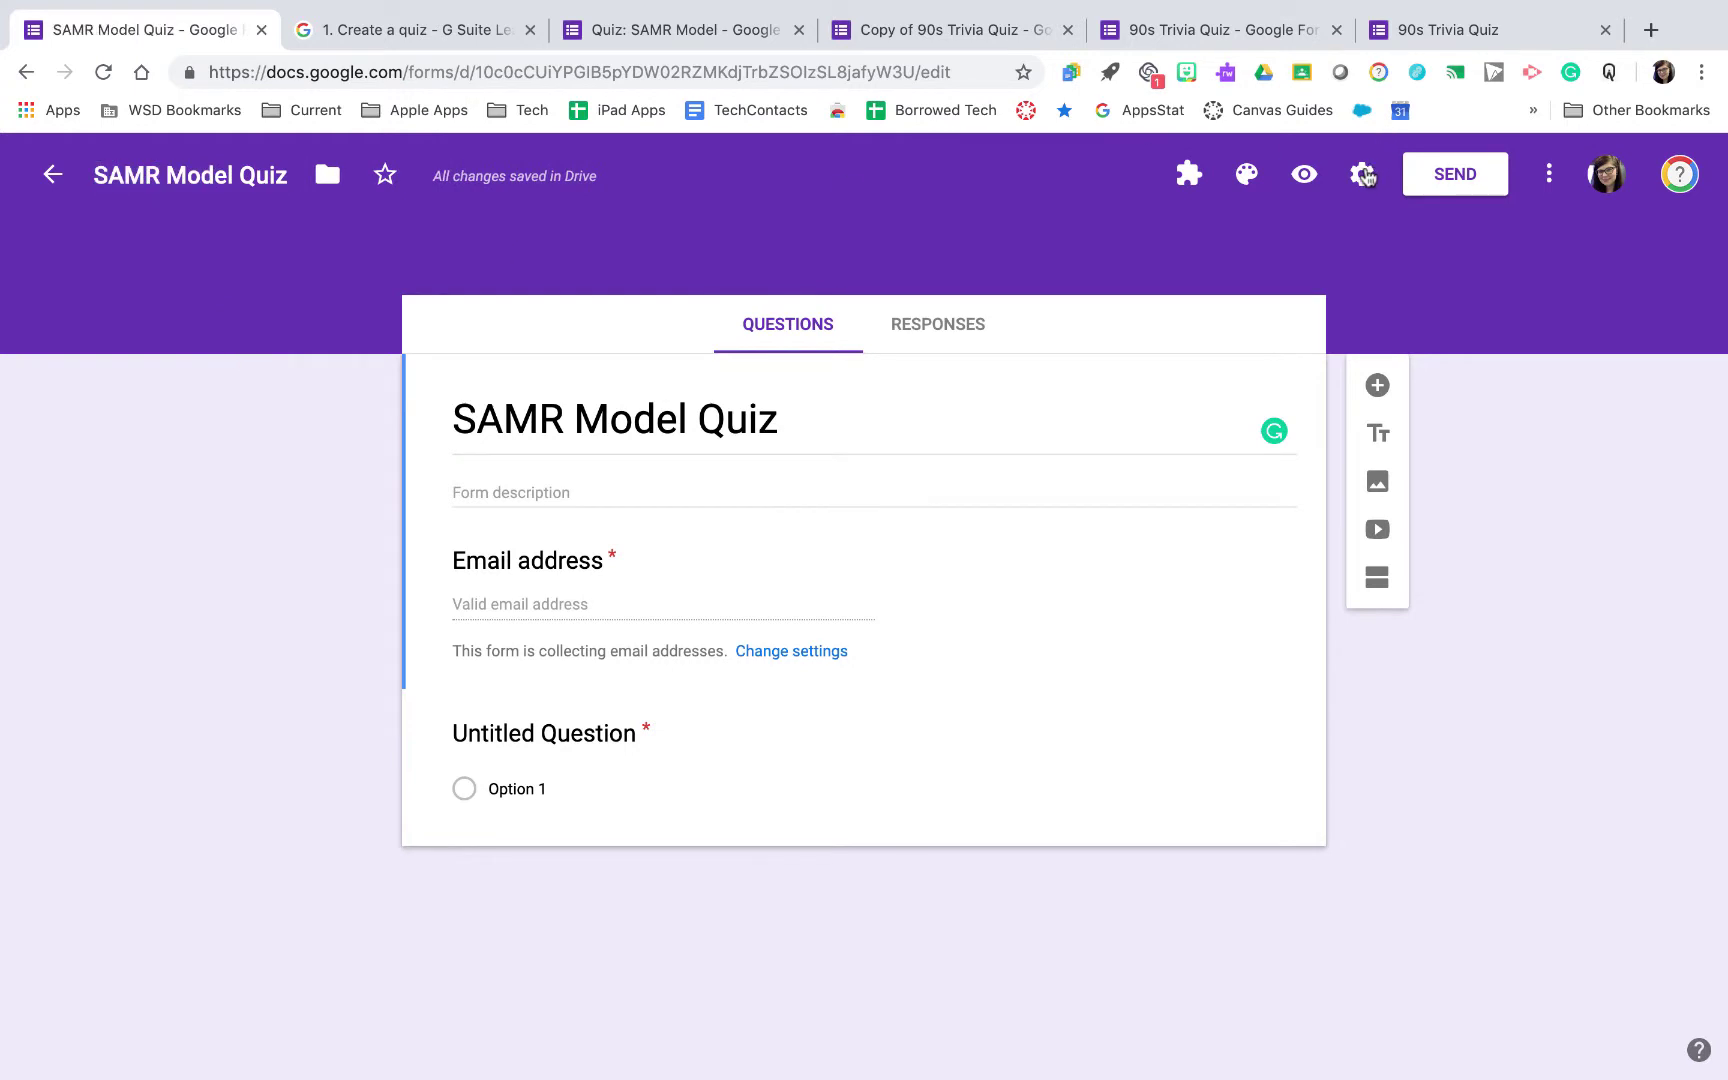
Turn off response receipts, restrict respondents to Wentzville R-IV School District users, and allow one response each
{"action": "left_click", "coordinate": [1363, 175]}
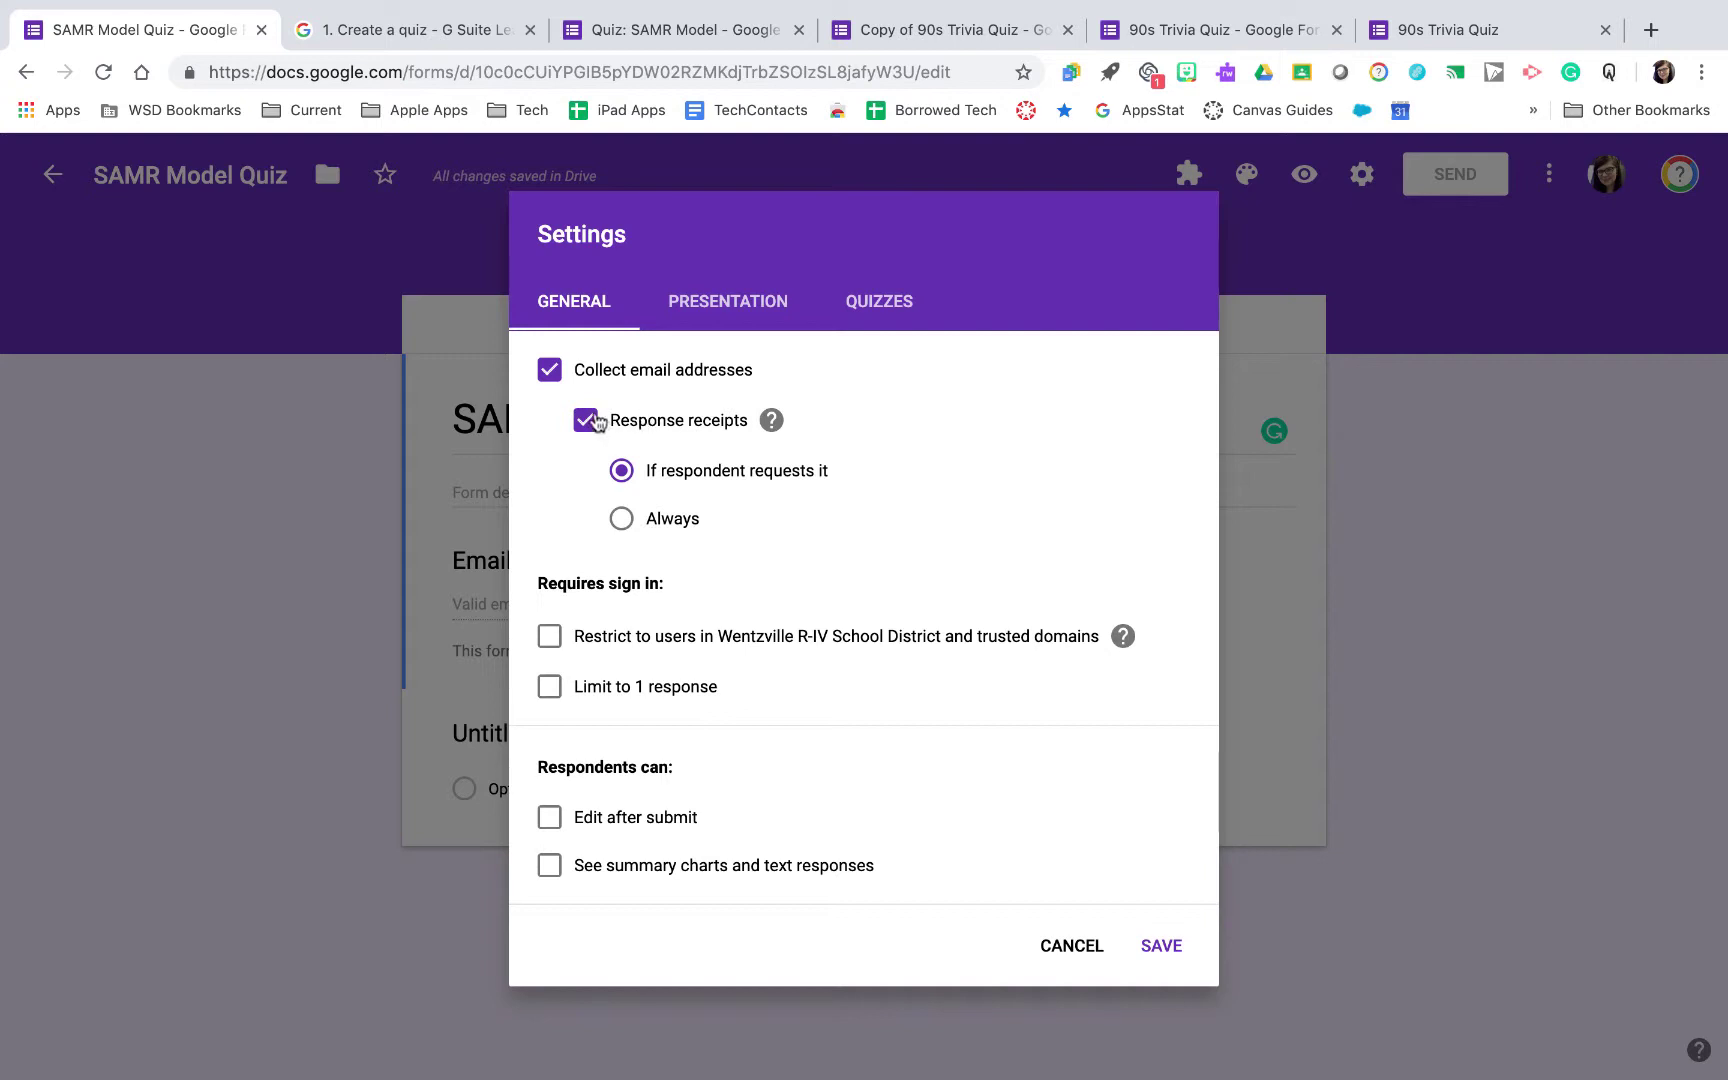
{"action": "left_click", "coordinate": [586, 426]}
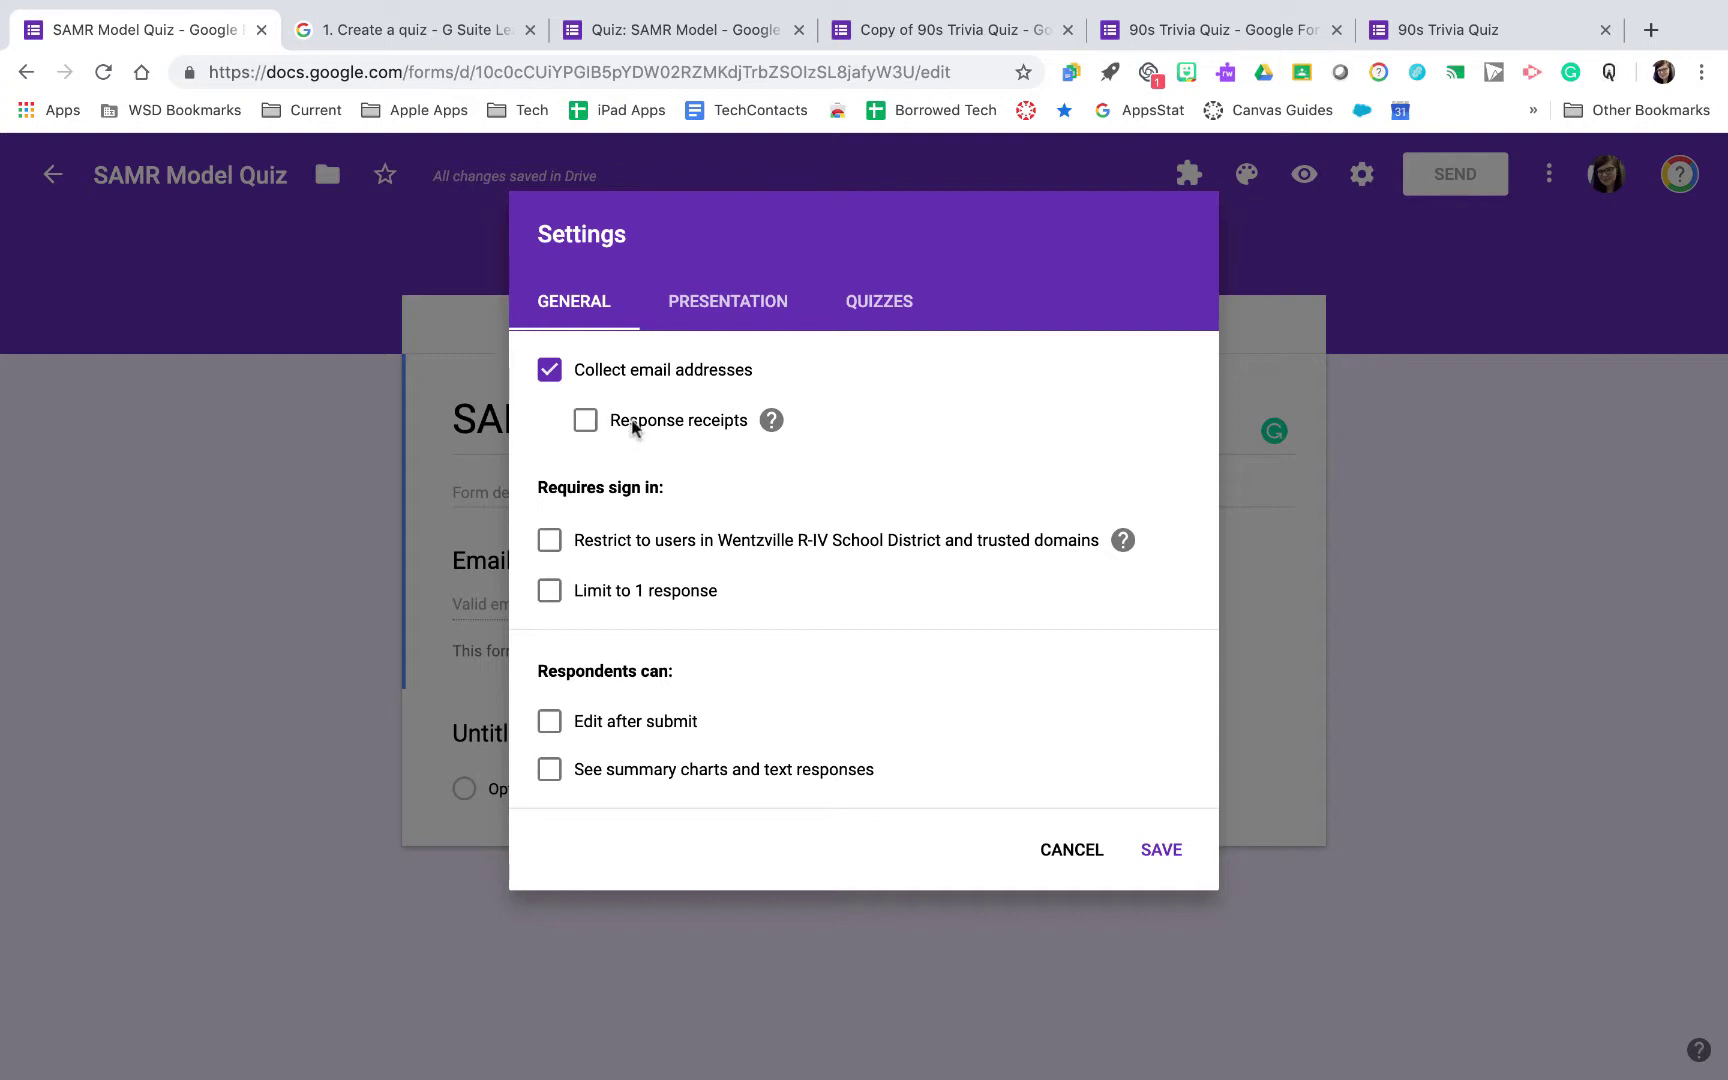
{"action": "left_click", "coordinate": [630, 541]}
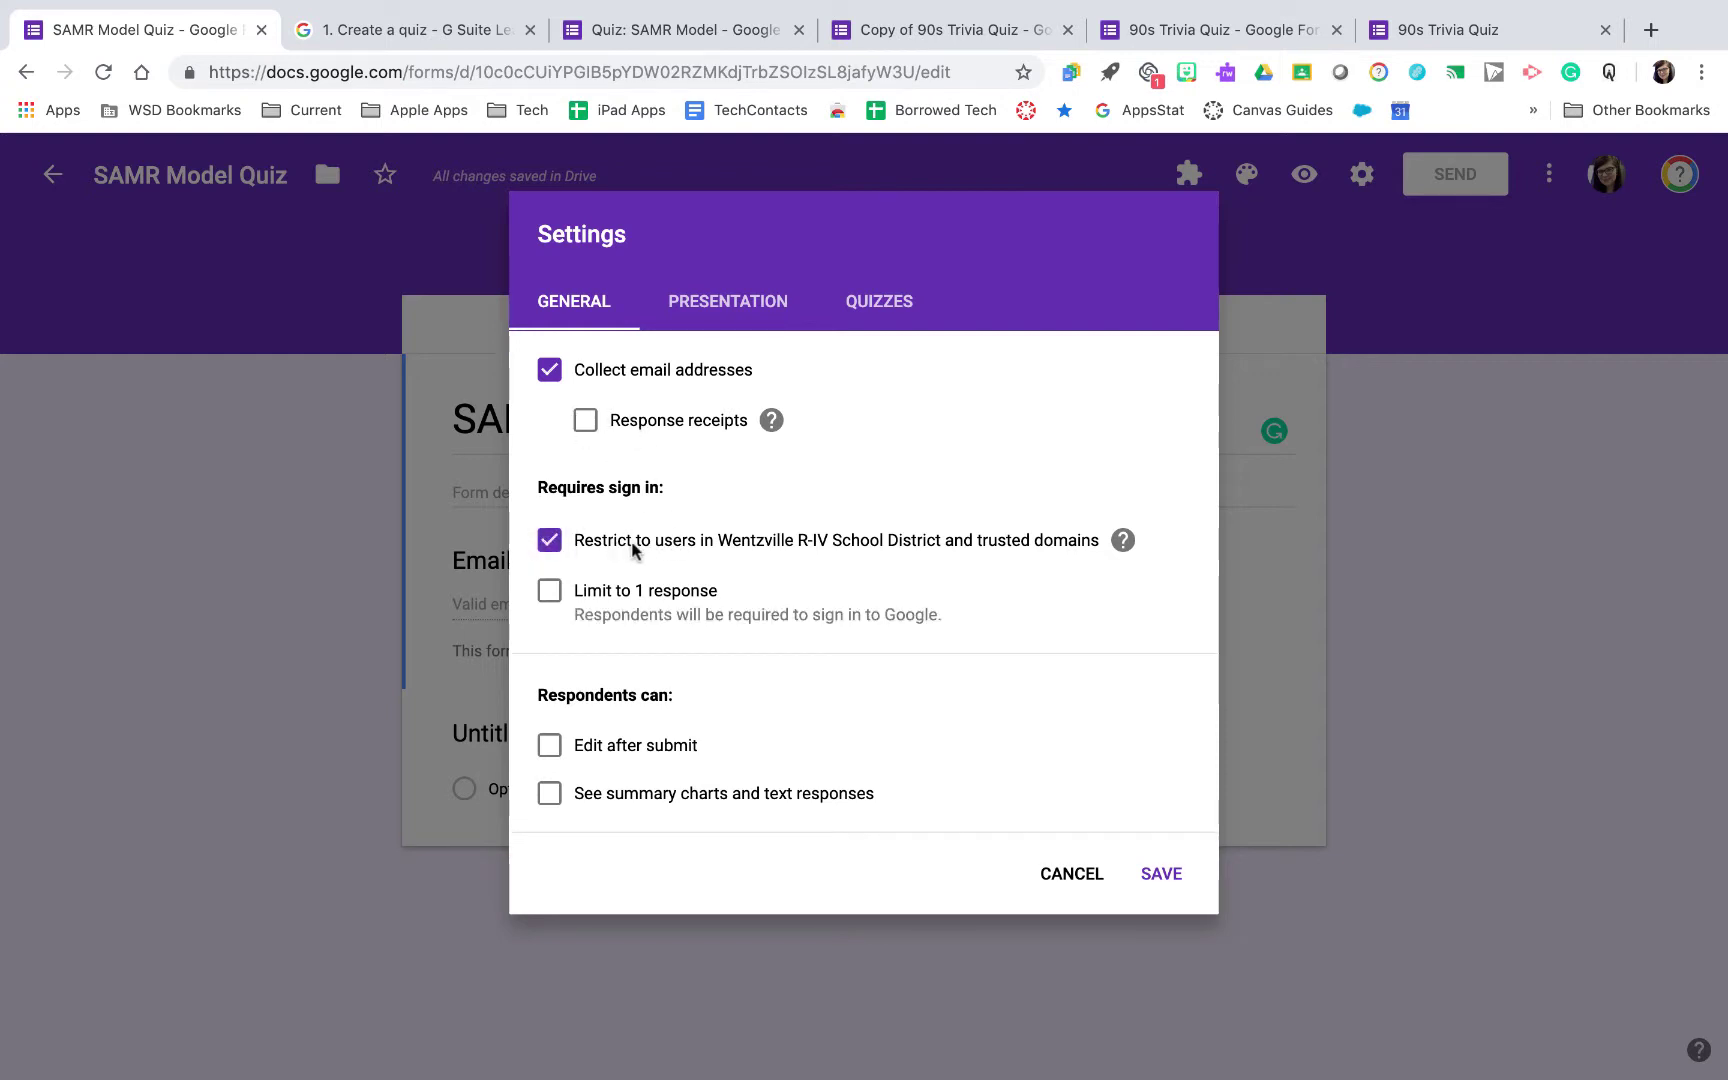
{"action": "left_click", "coordinate": [589, 590]}
{"action": "left_click", "coordinate": [874, 301]}
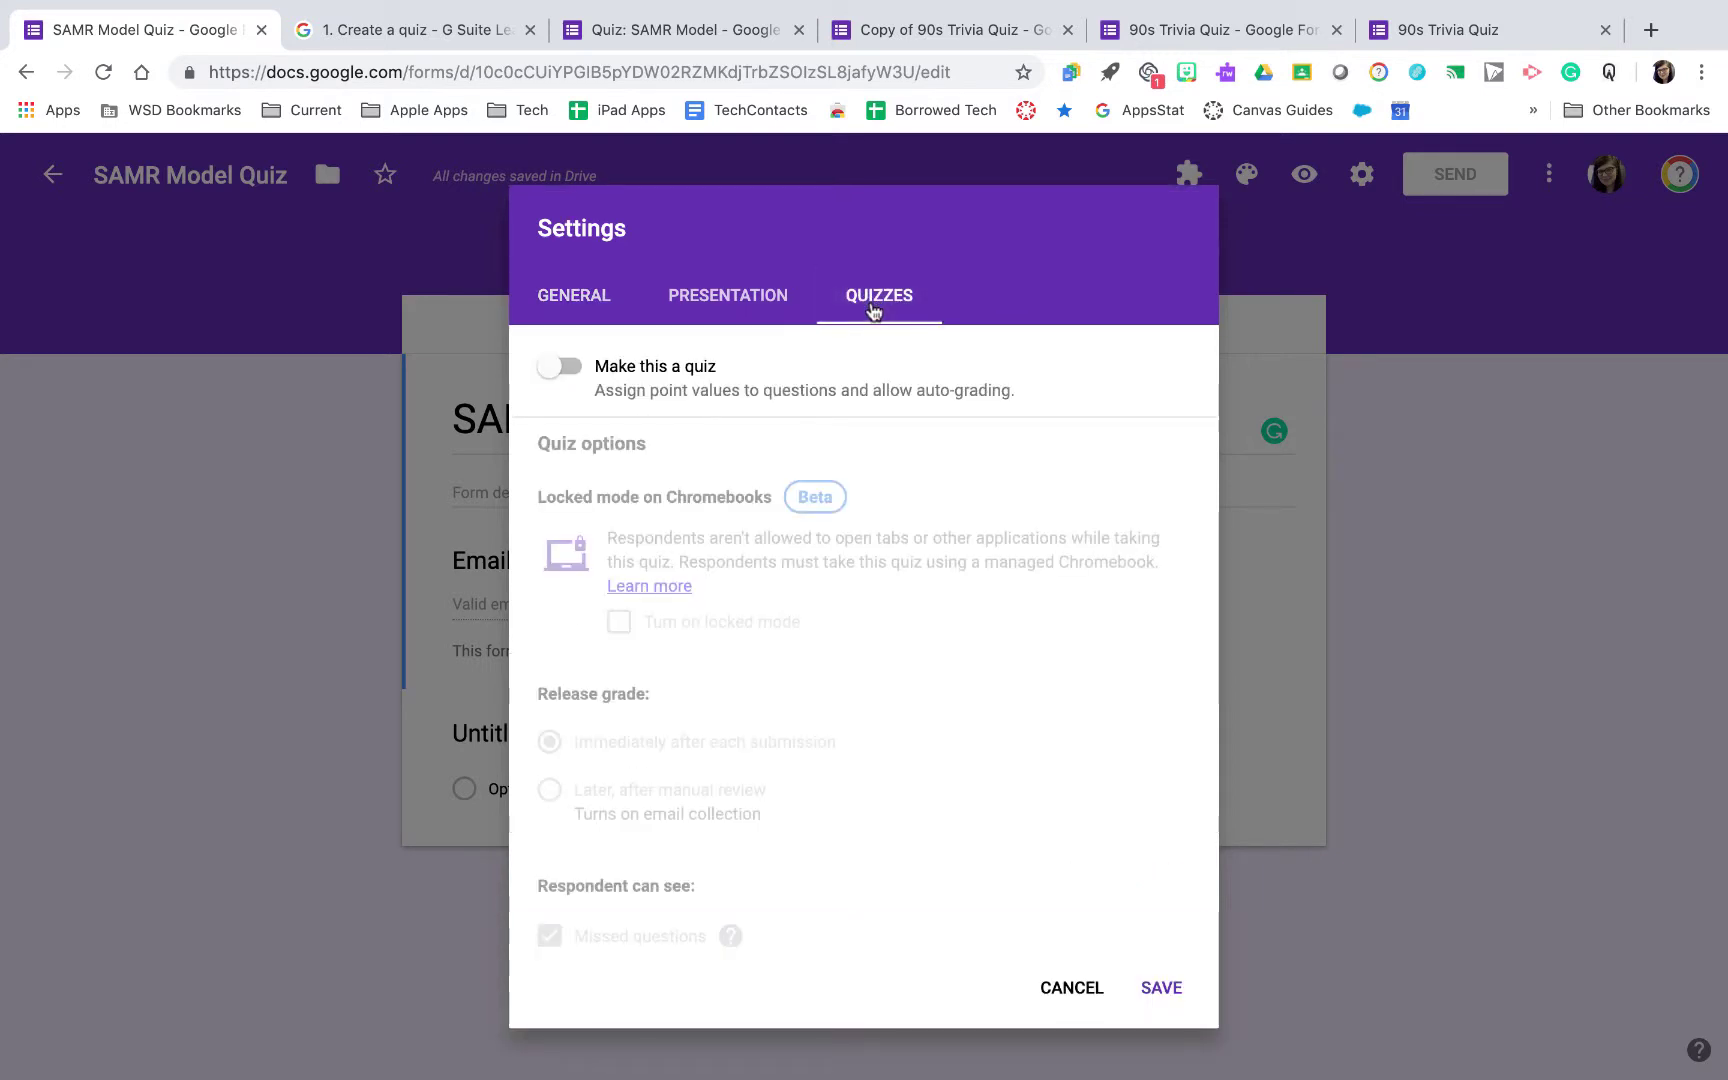
Turn on Make this a quiz, keeping immediate grade release, and save the settings
{"action": "left_click", "coordinate": [575, 375]}
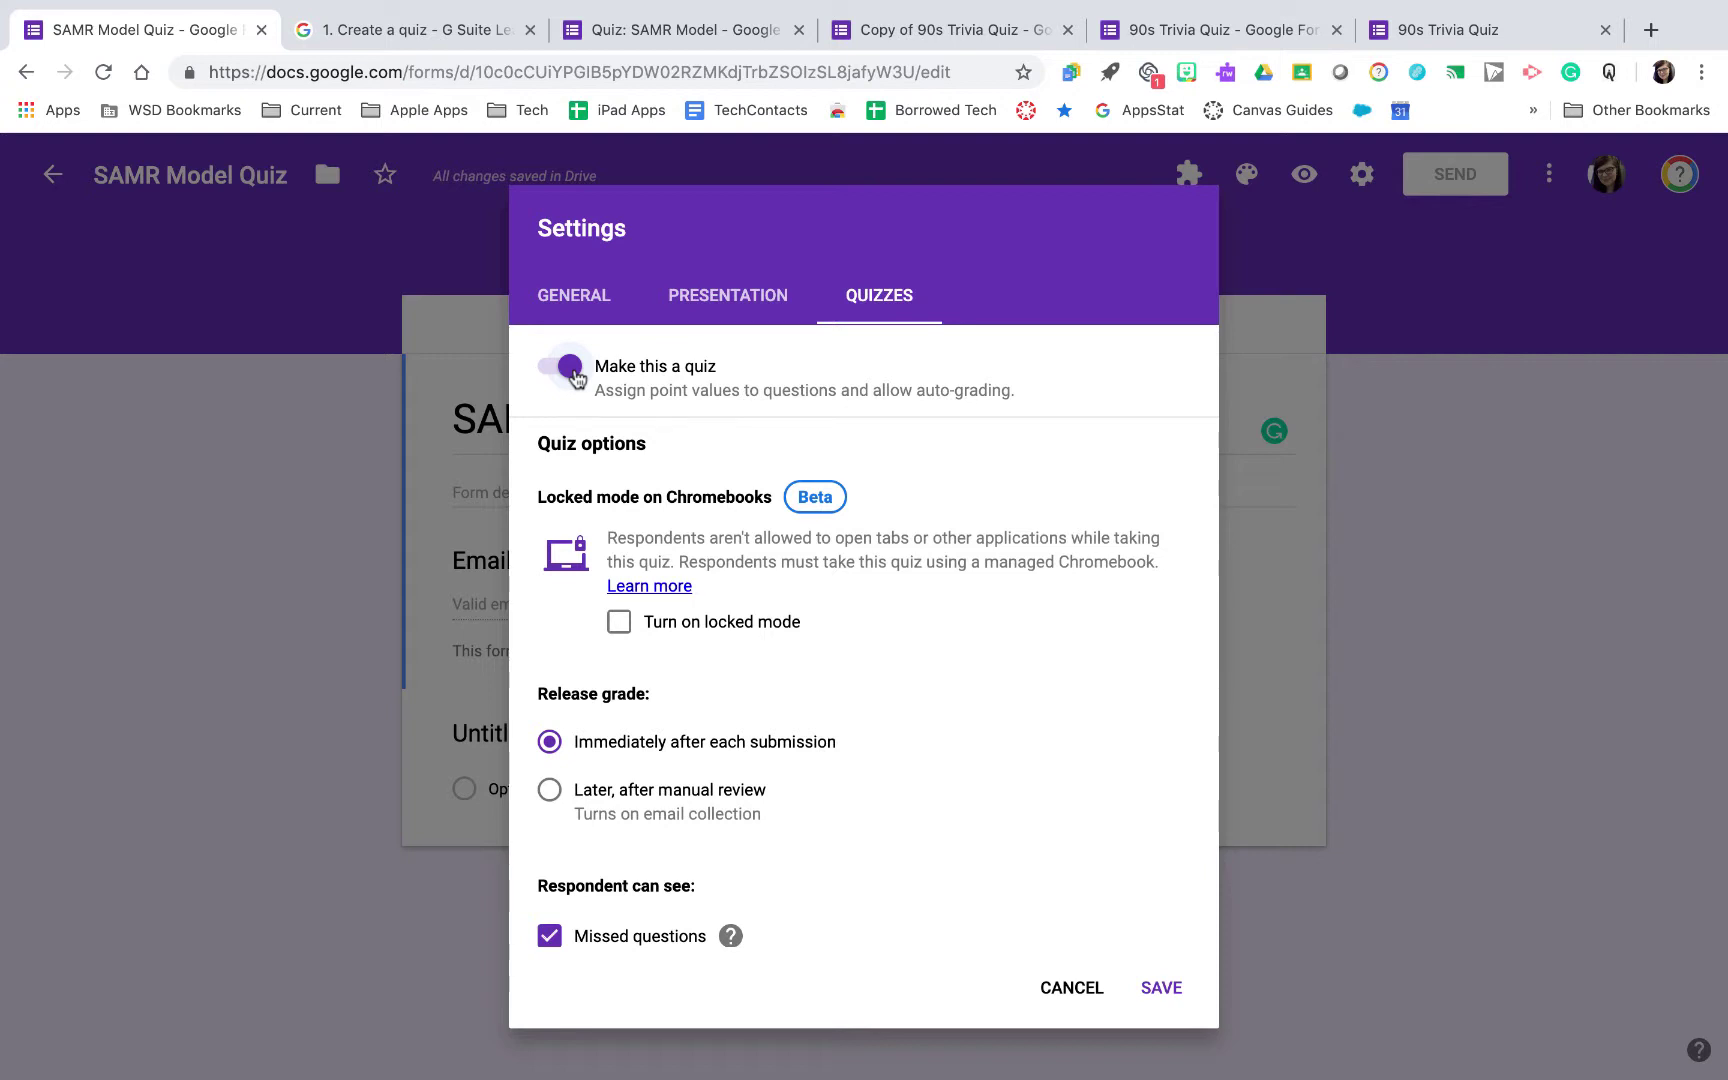
{"action": "scroll", "coordinate": [766, 782], "scroll_direction": "down", "scroll_amount": 3}
{"action": "scroll", "coordinate": [768, 780], "scroll_direction": "up", "scroll_amount": 2}
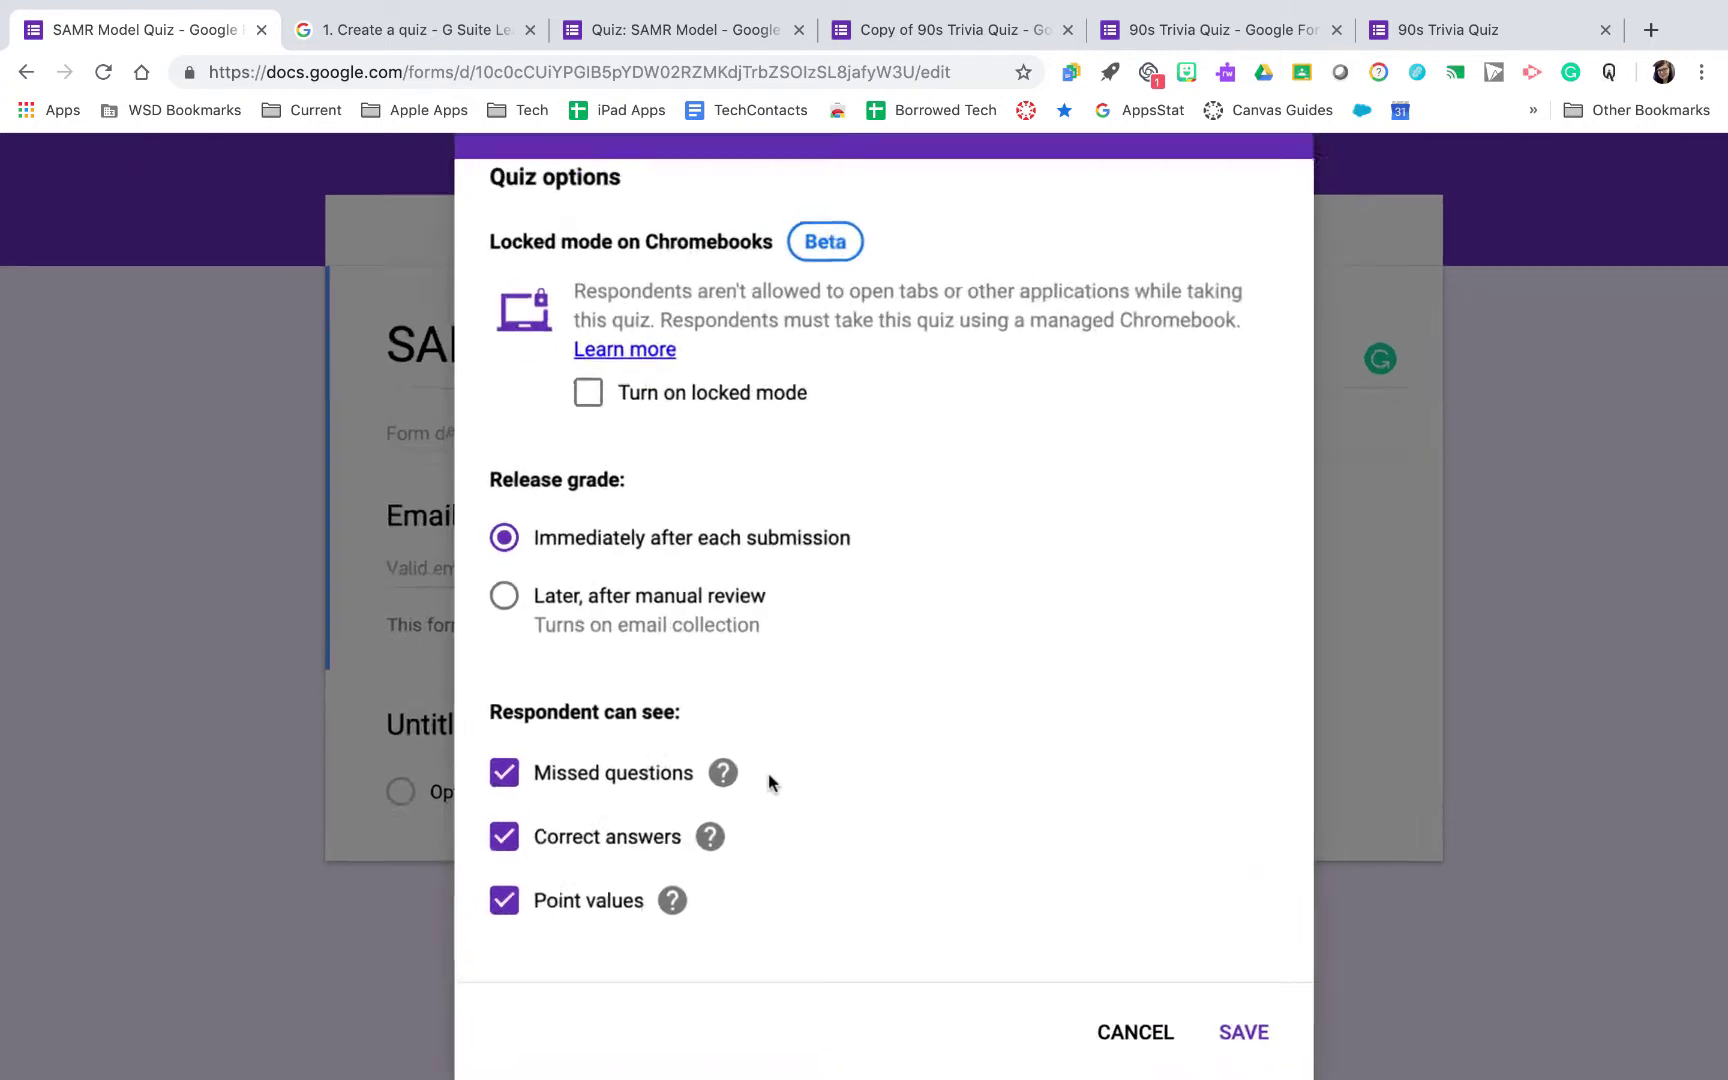
{"action": "scroll", "coordinate": [768, 776], "scroll_direction": "up", "scroll_amount": 2}
{"action": "scroll", "coordinate": [767, 776], "scroll_direction": "down", "scroll_amount": 2}
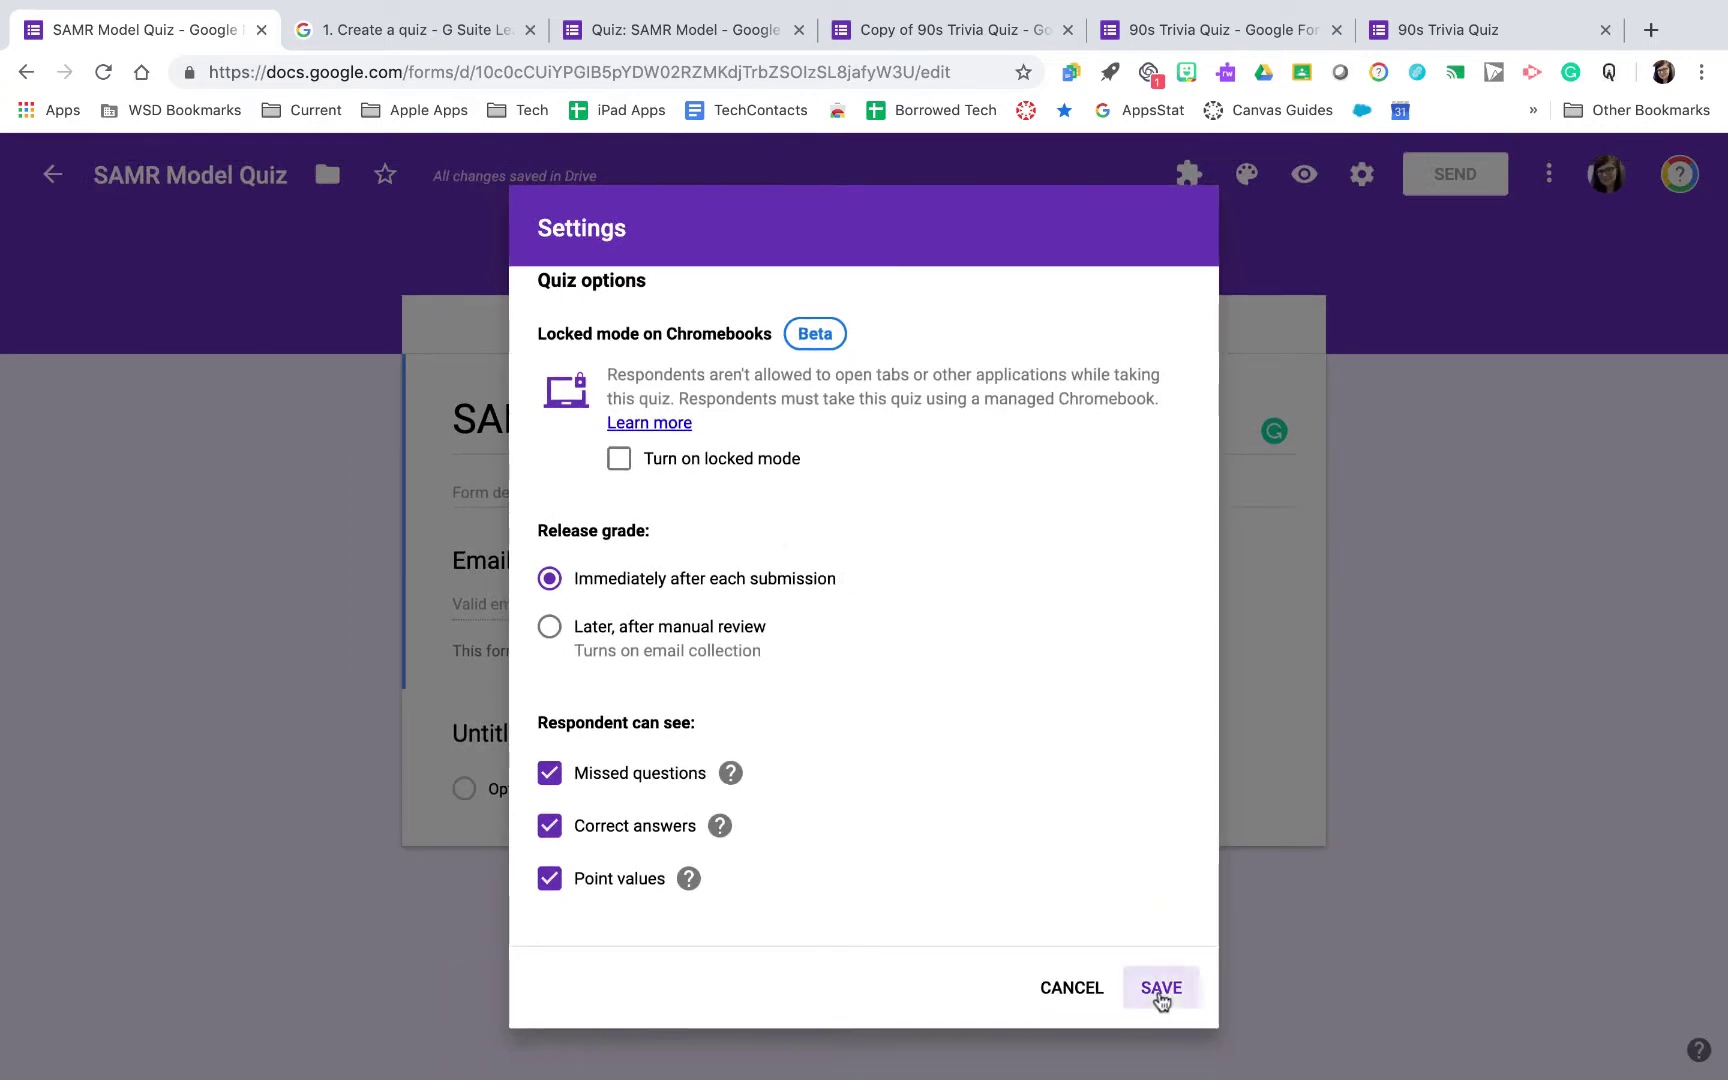
{"action": "left_click", "coordinate": [1160, 990]}
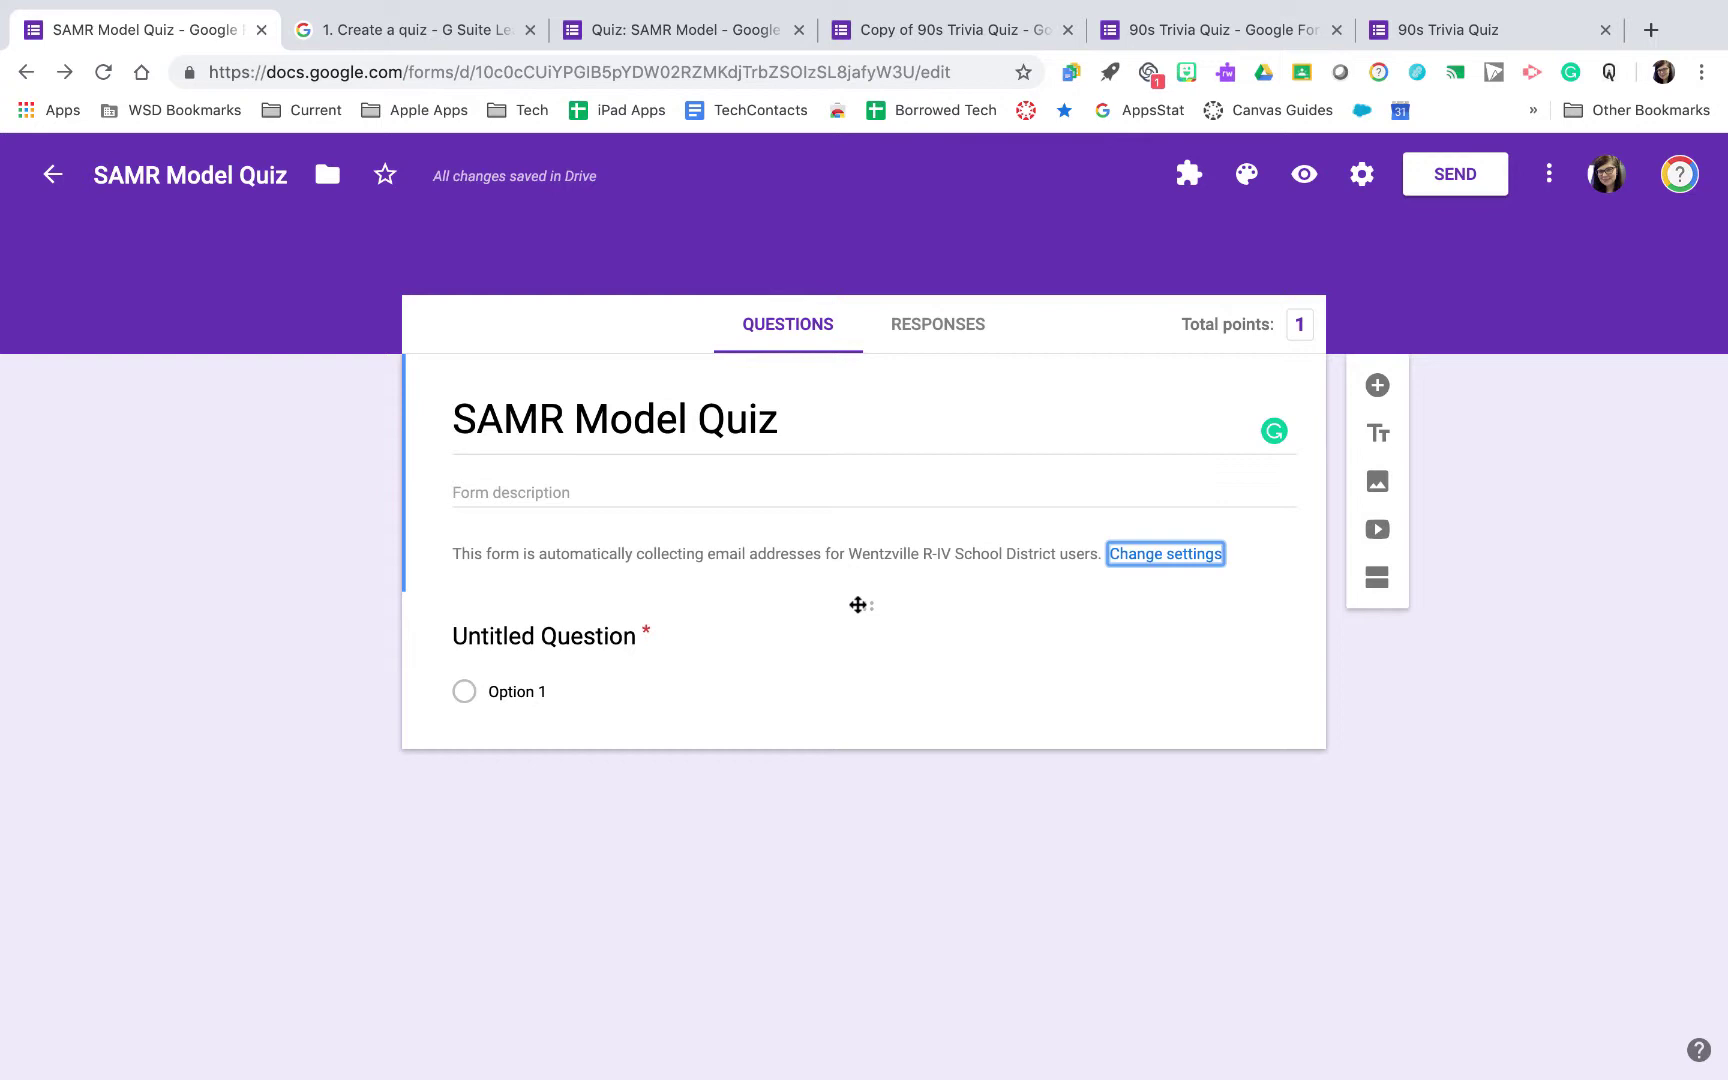
Add short-answer question 'First Name:' and duplicate it as 'Last Name:'
{"action": "left_click", "coordinate": [1378, 386]}
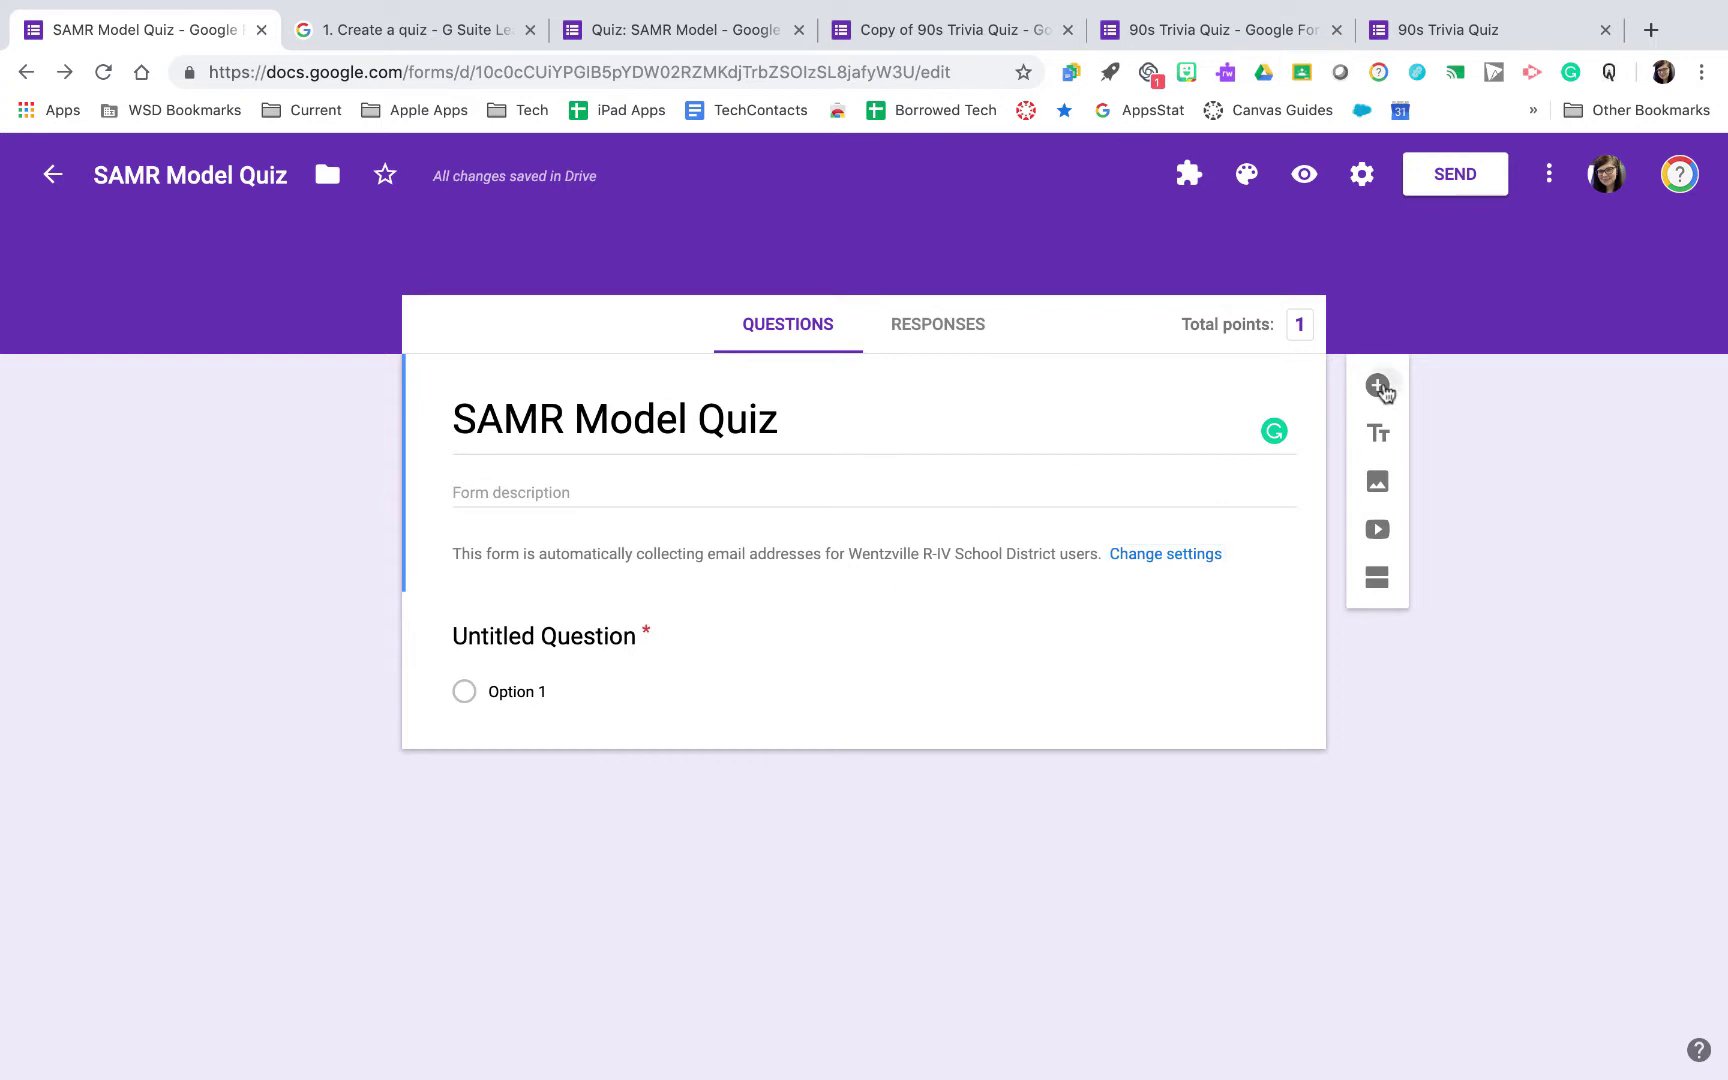
{"action": "type", "text": "First Name:"}
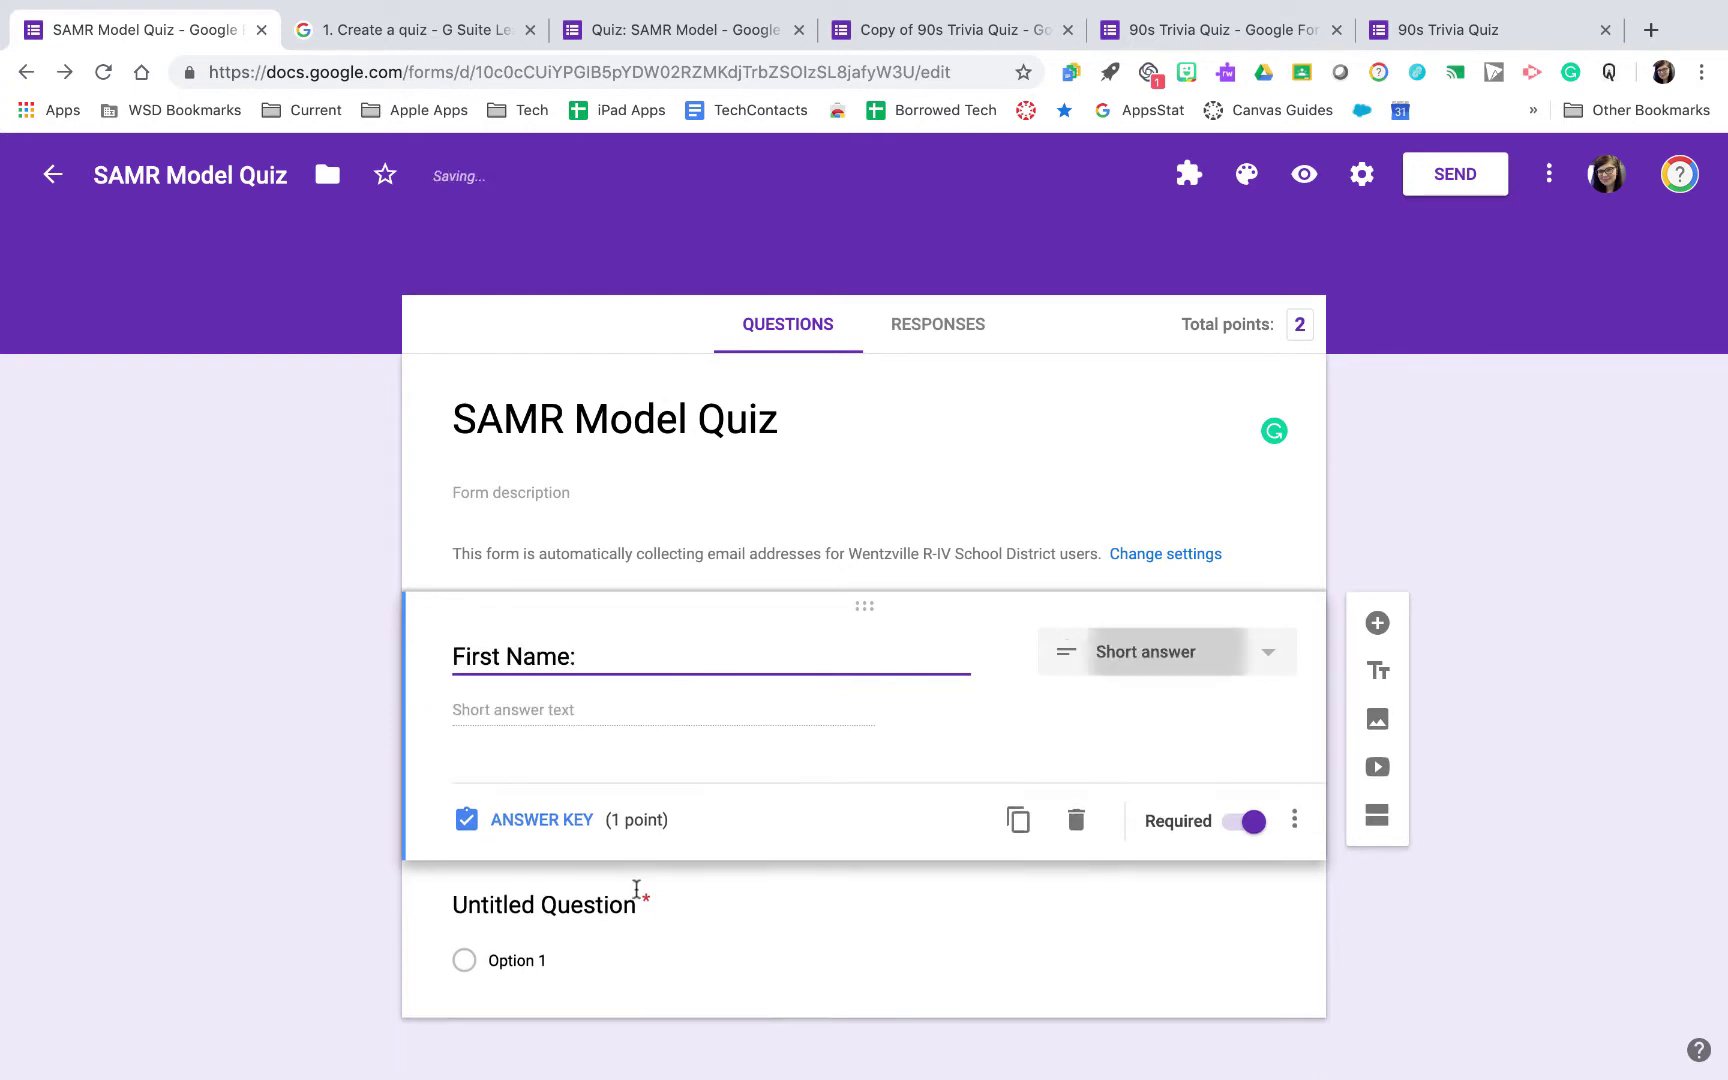
{"action": "scroll", "coordinate": [636, 889], "scroll_direction": "down", "scroll_amount": 1}
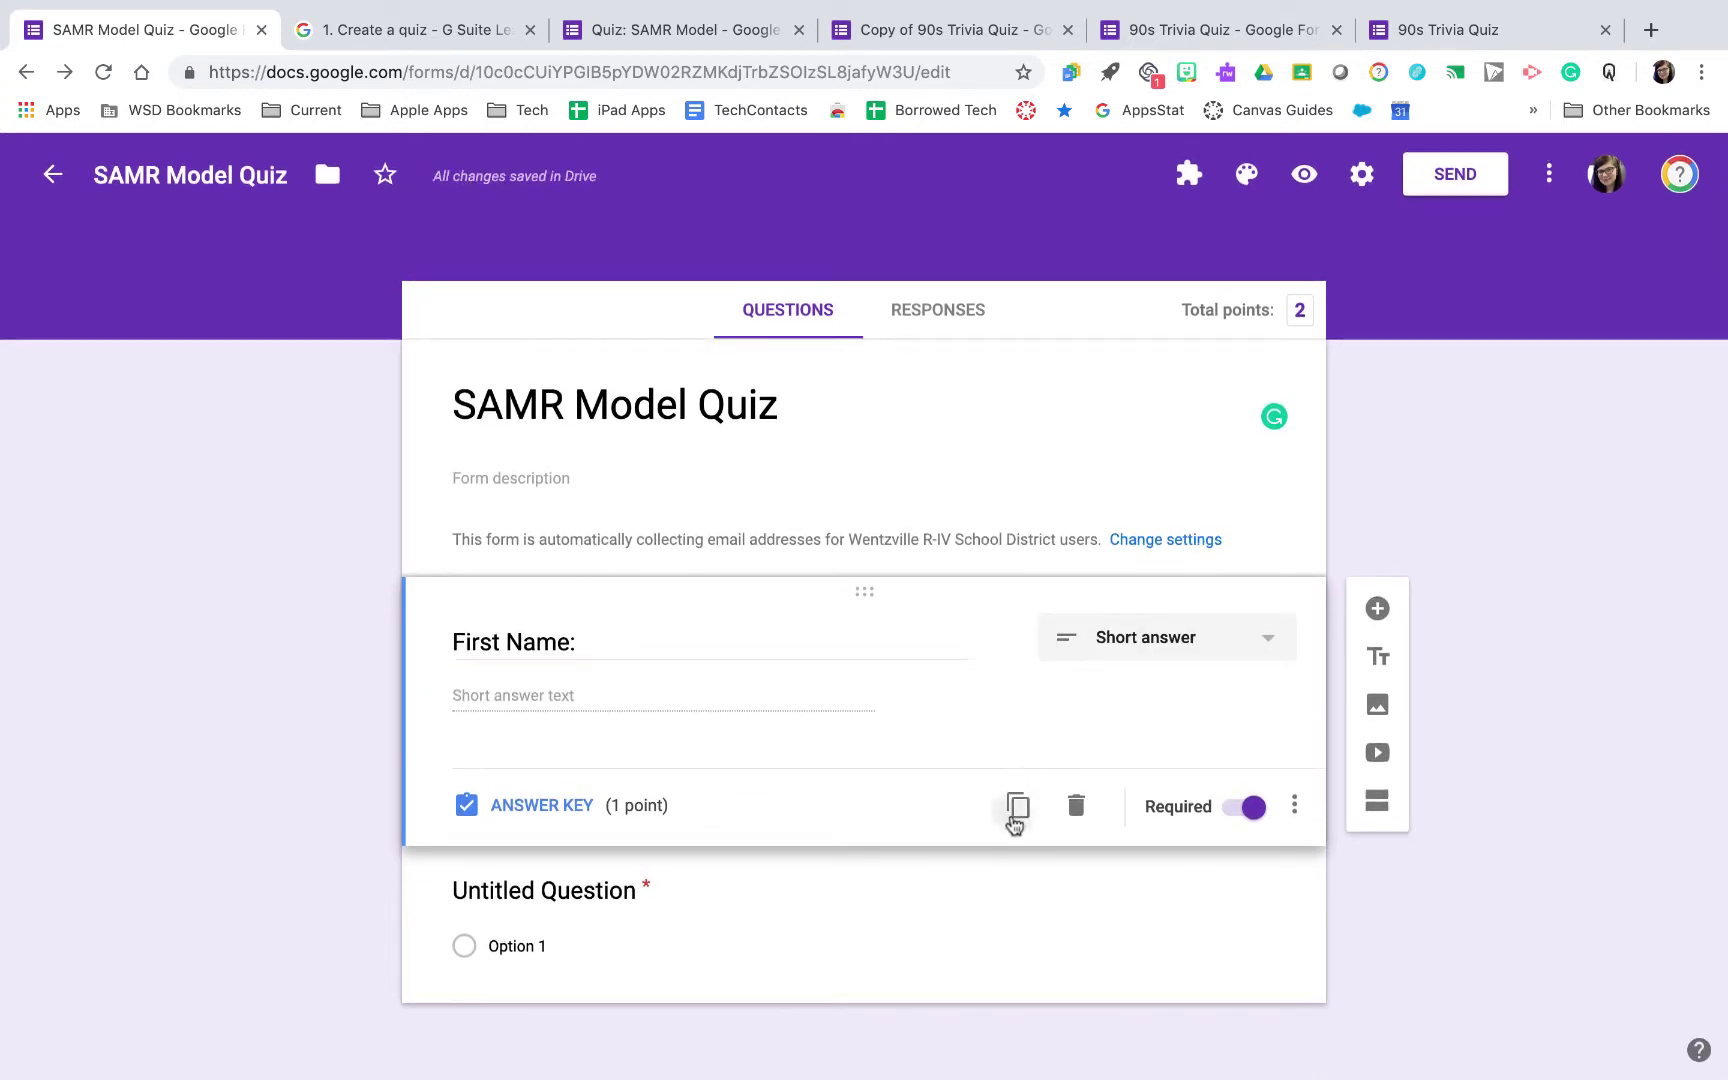
{"action": "left_click", "coordinate": [1016, 806]}
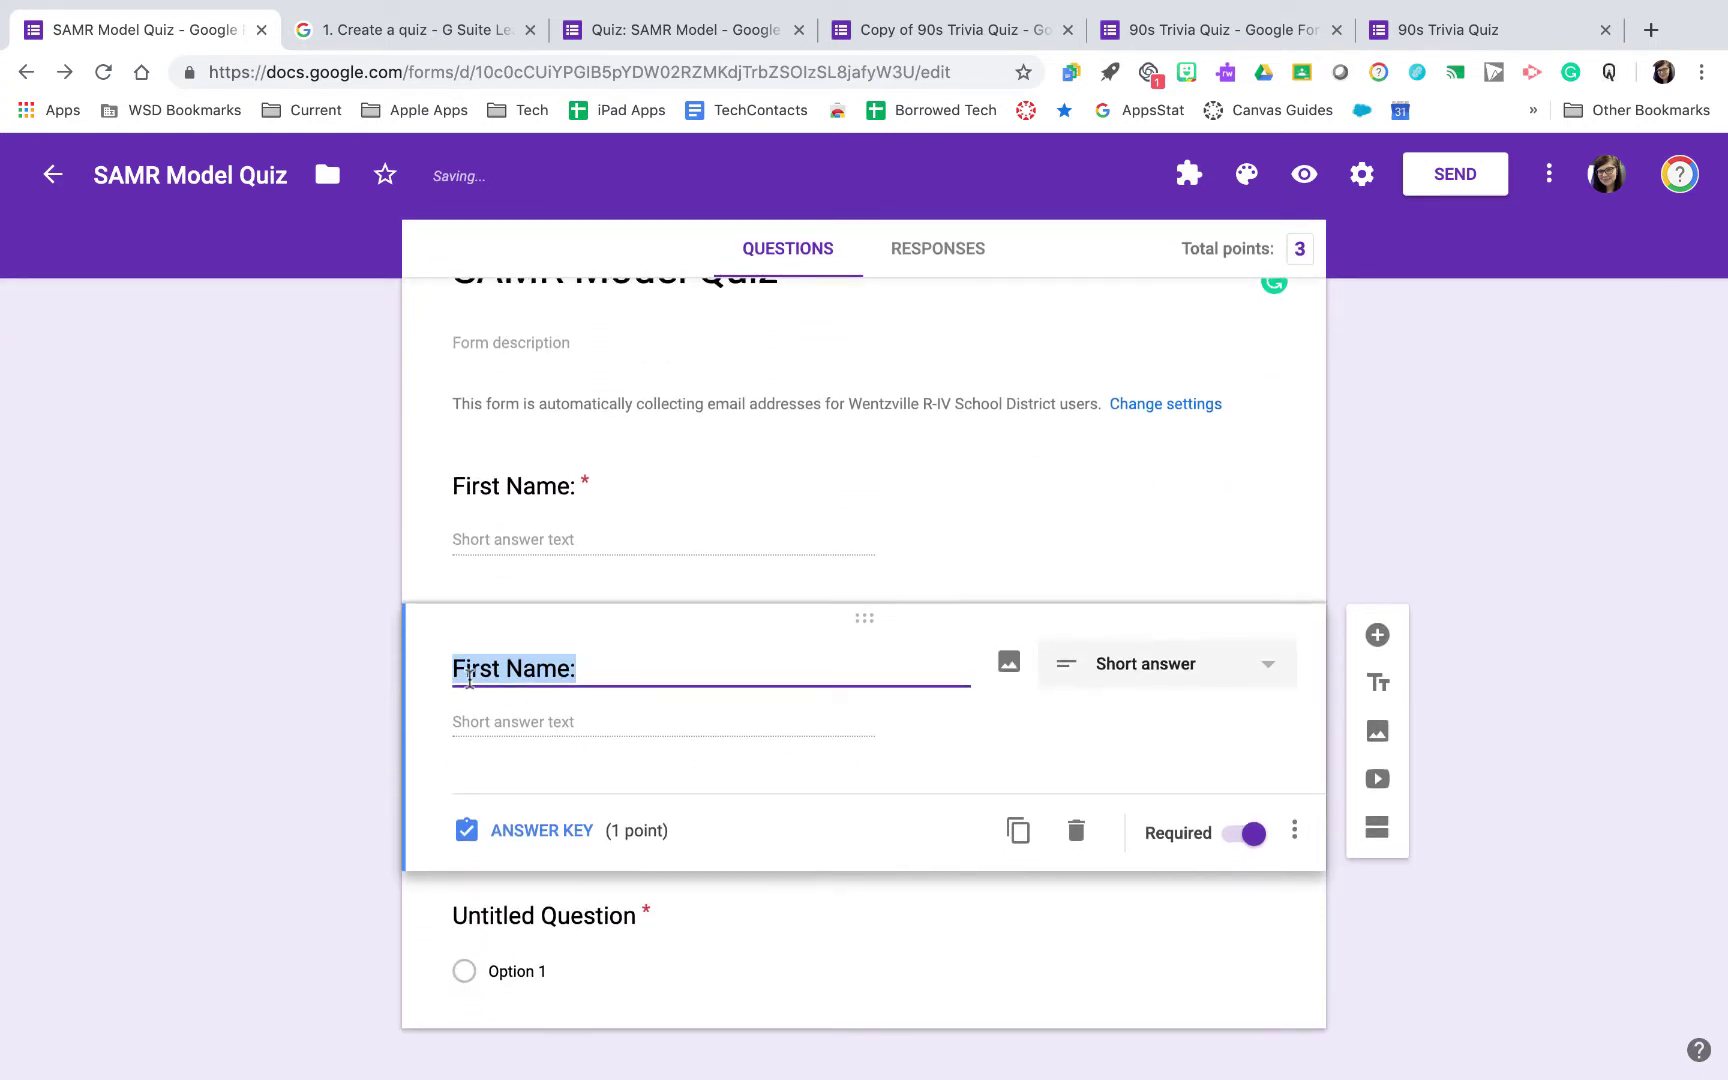
{"action": "double_click", "coordinate": [471, 667]}
{"action": "type", "text": "Last"}
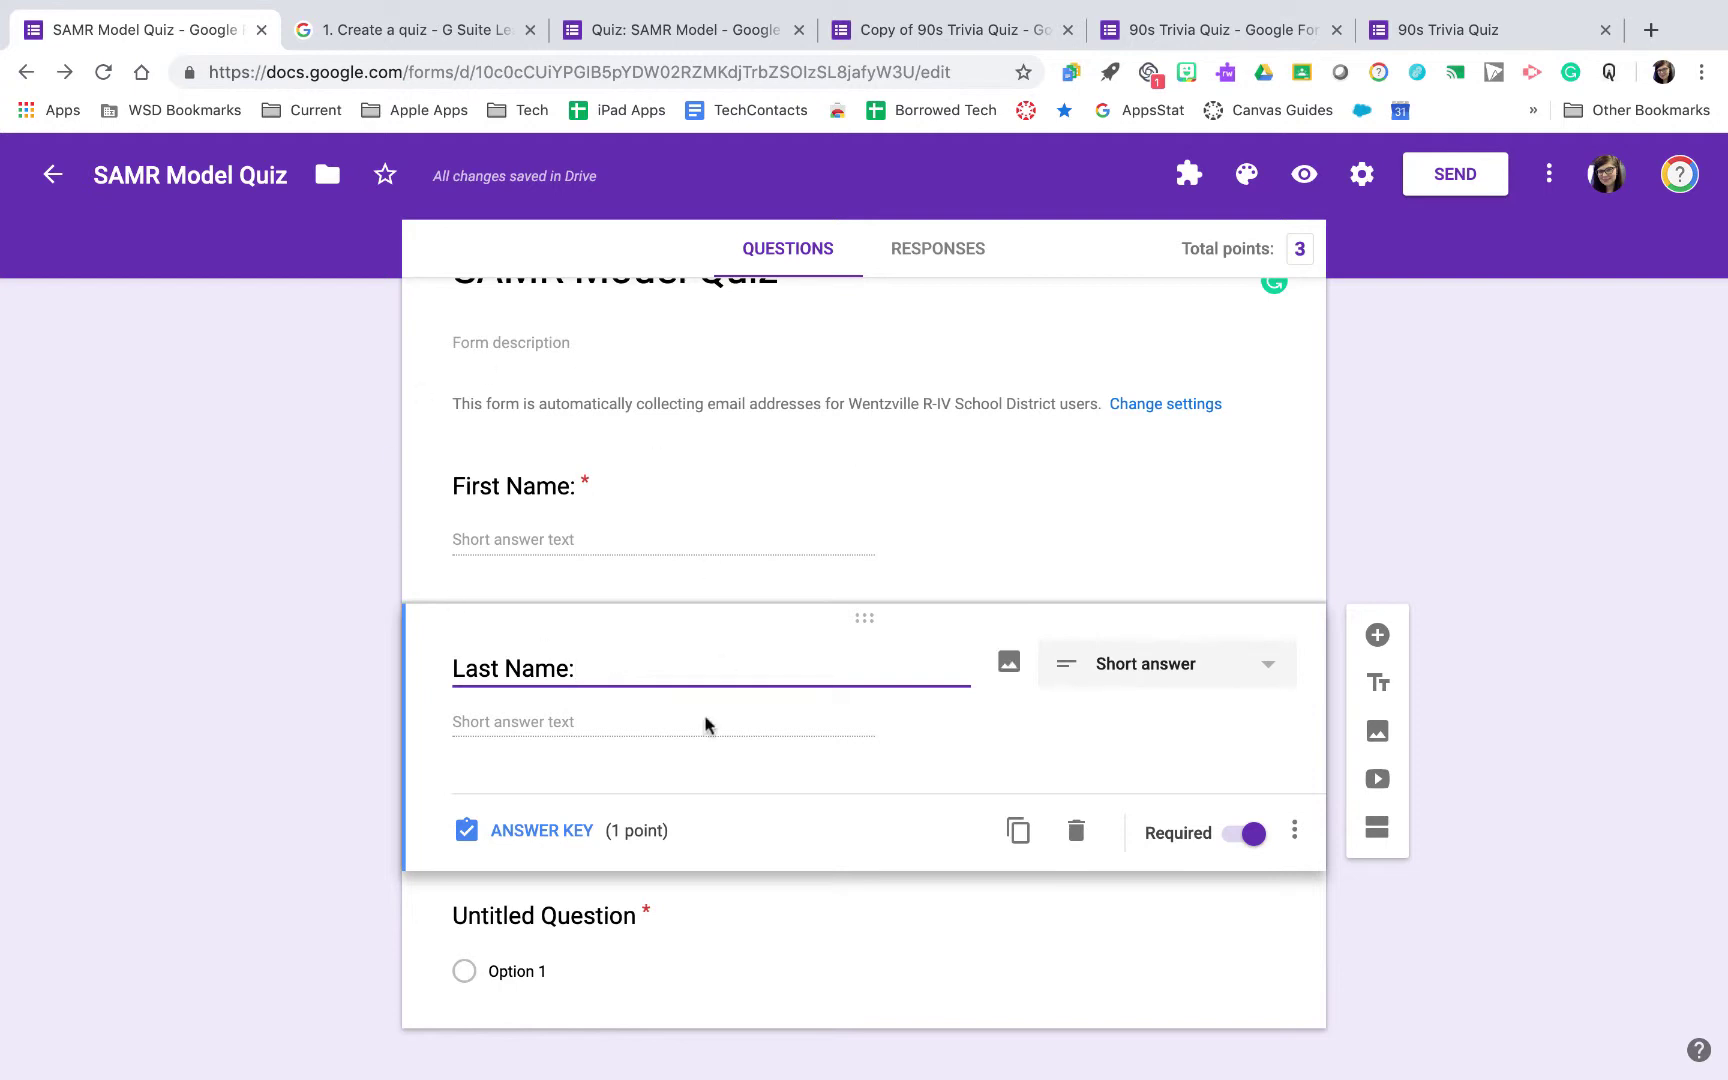
{"action": "scroll", "coordinate": [680, 740], "scroll_direction": "down", "scroll_amount": 1}
Title the untitled question 'Hour:' and set its first option to 1
{"action": "left_click", "coordinate": [750, 929]}
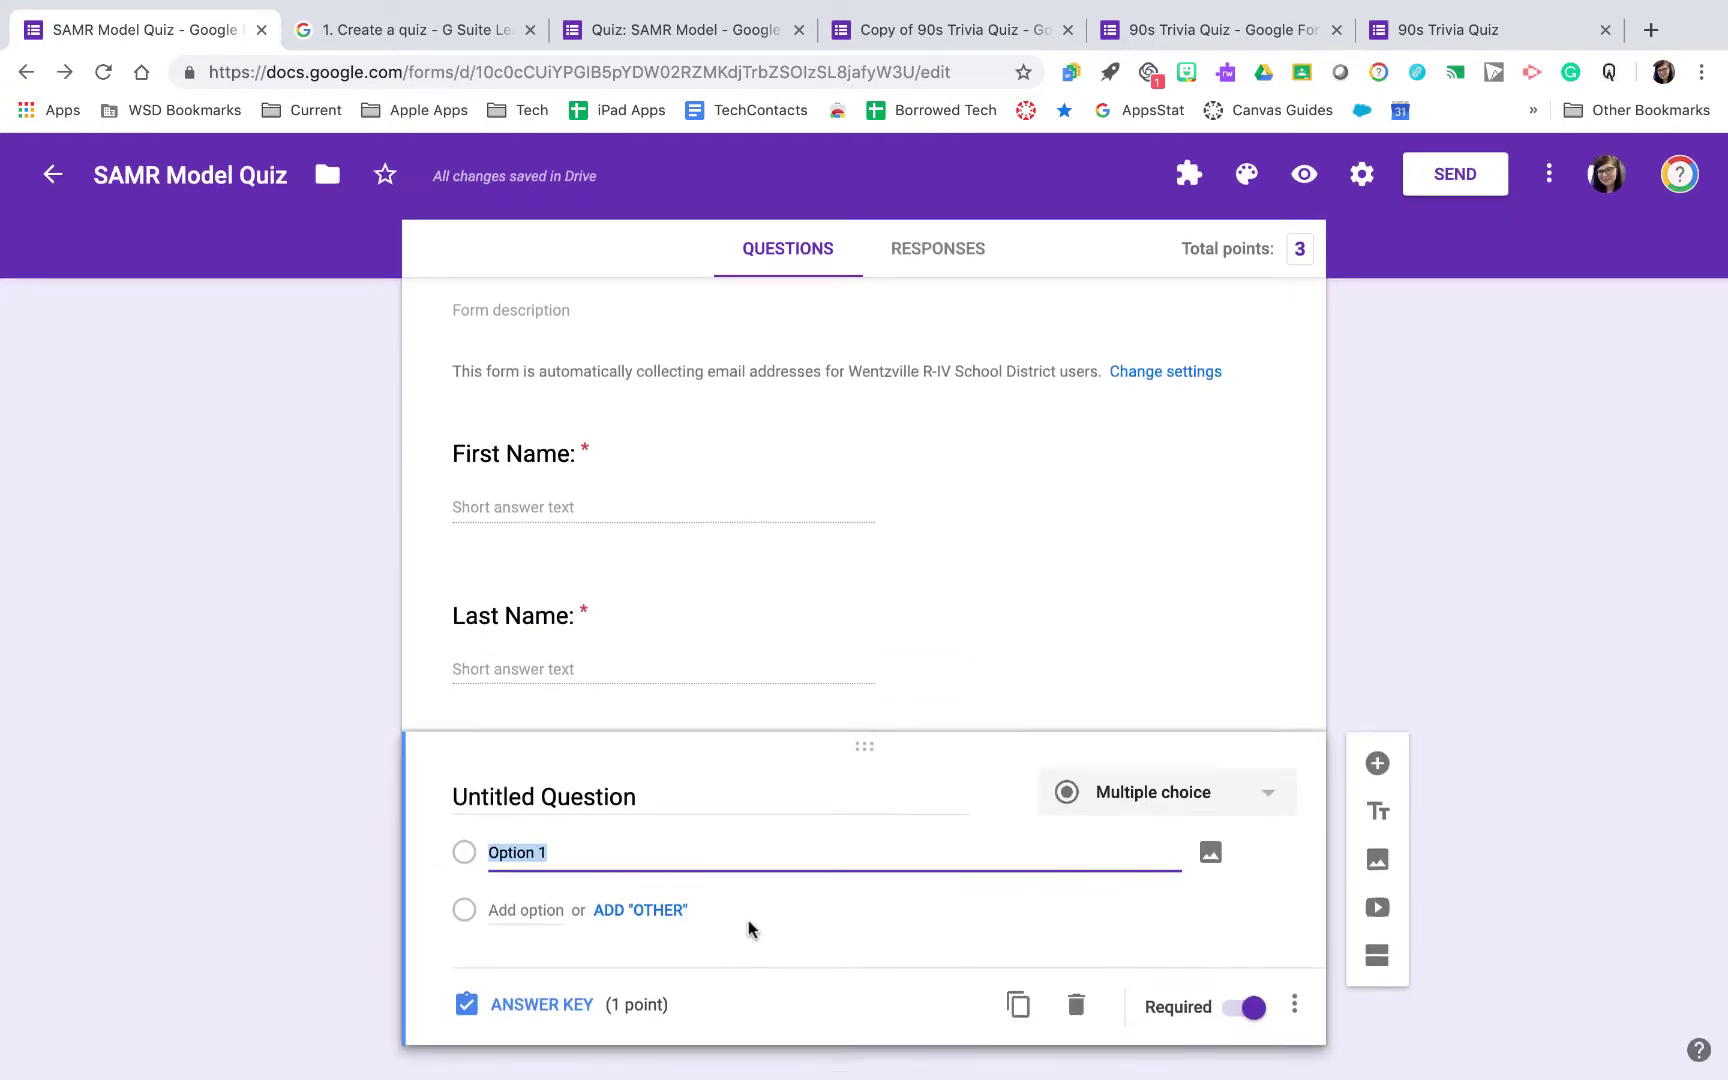
{"action": "left_click", "coordinate": [698, 748]}
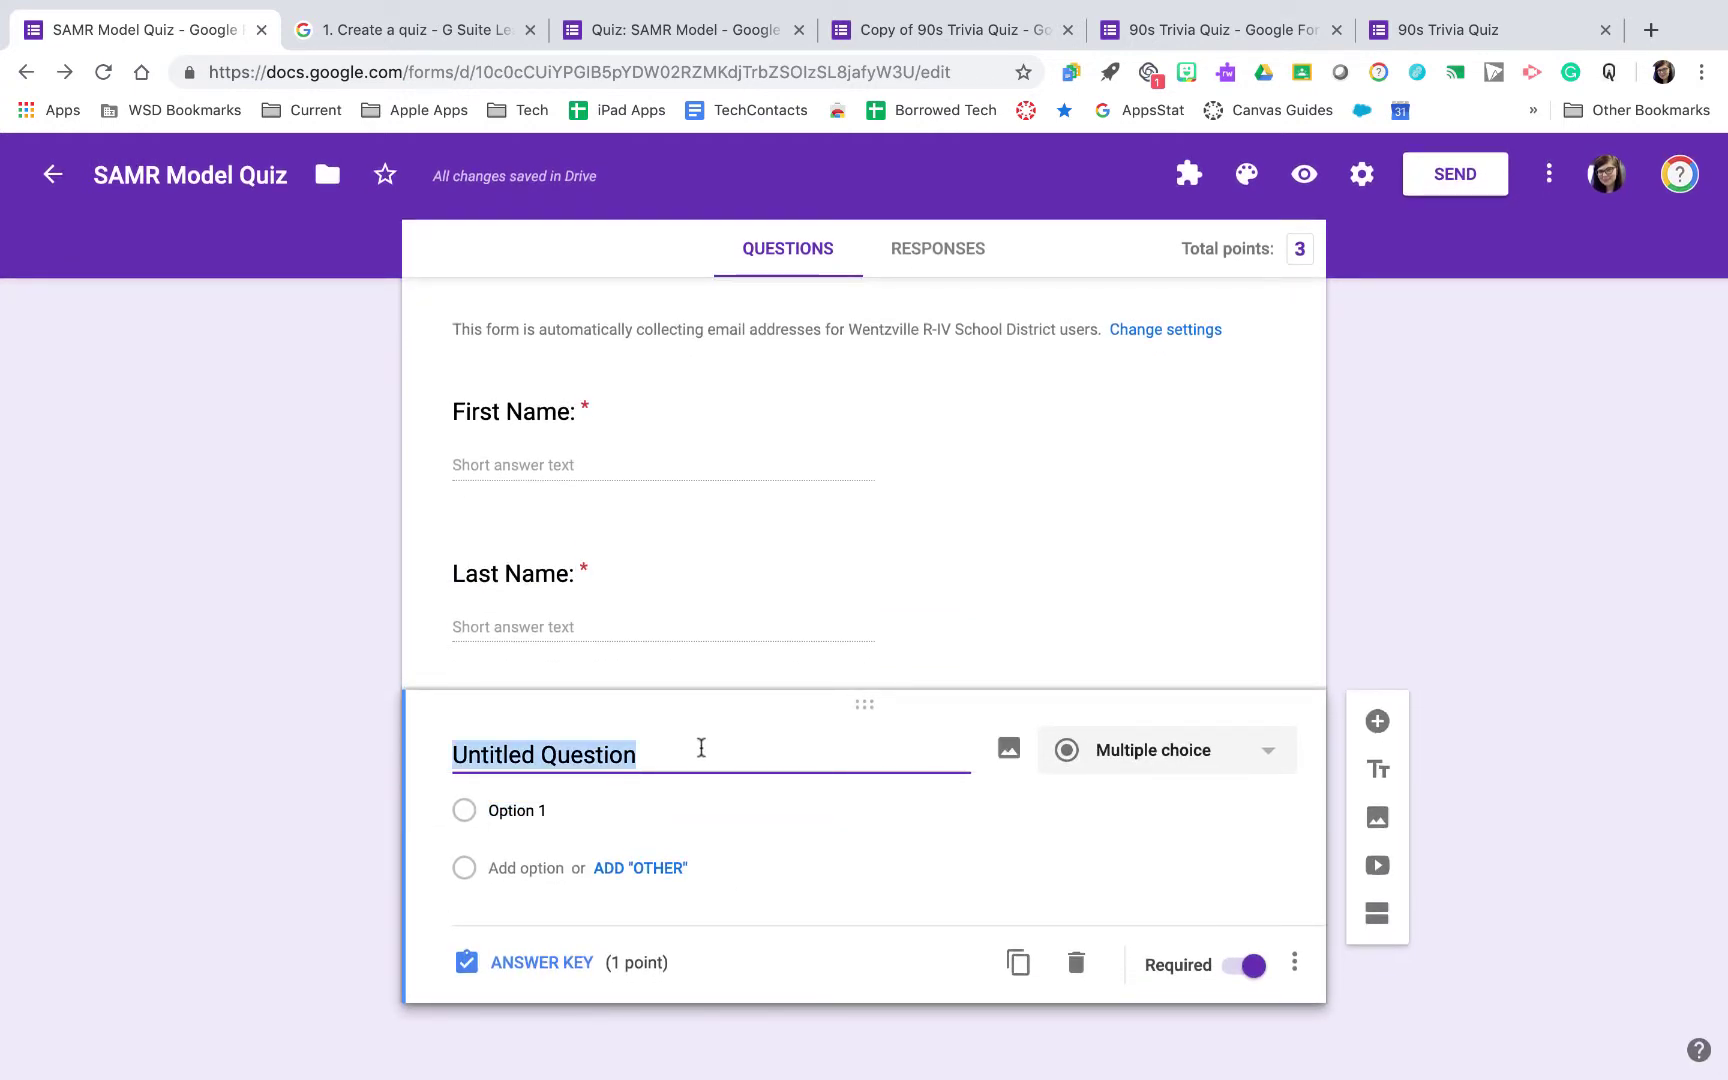
{"action": "type", "text": "Hour:"}
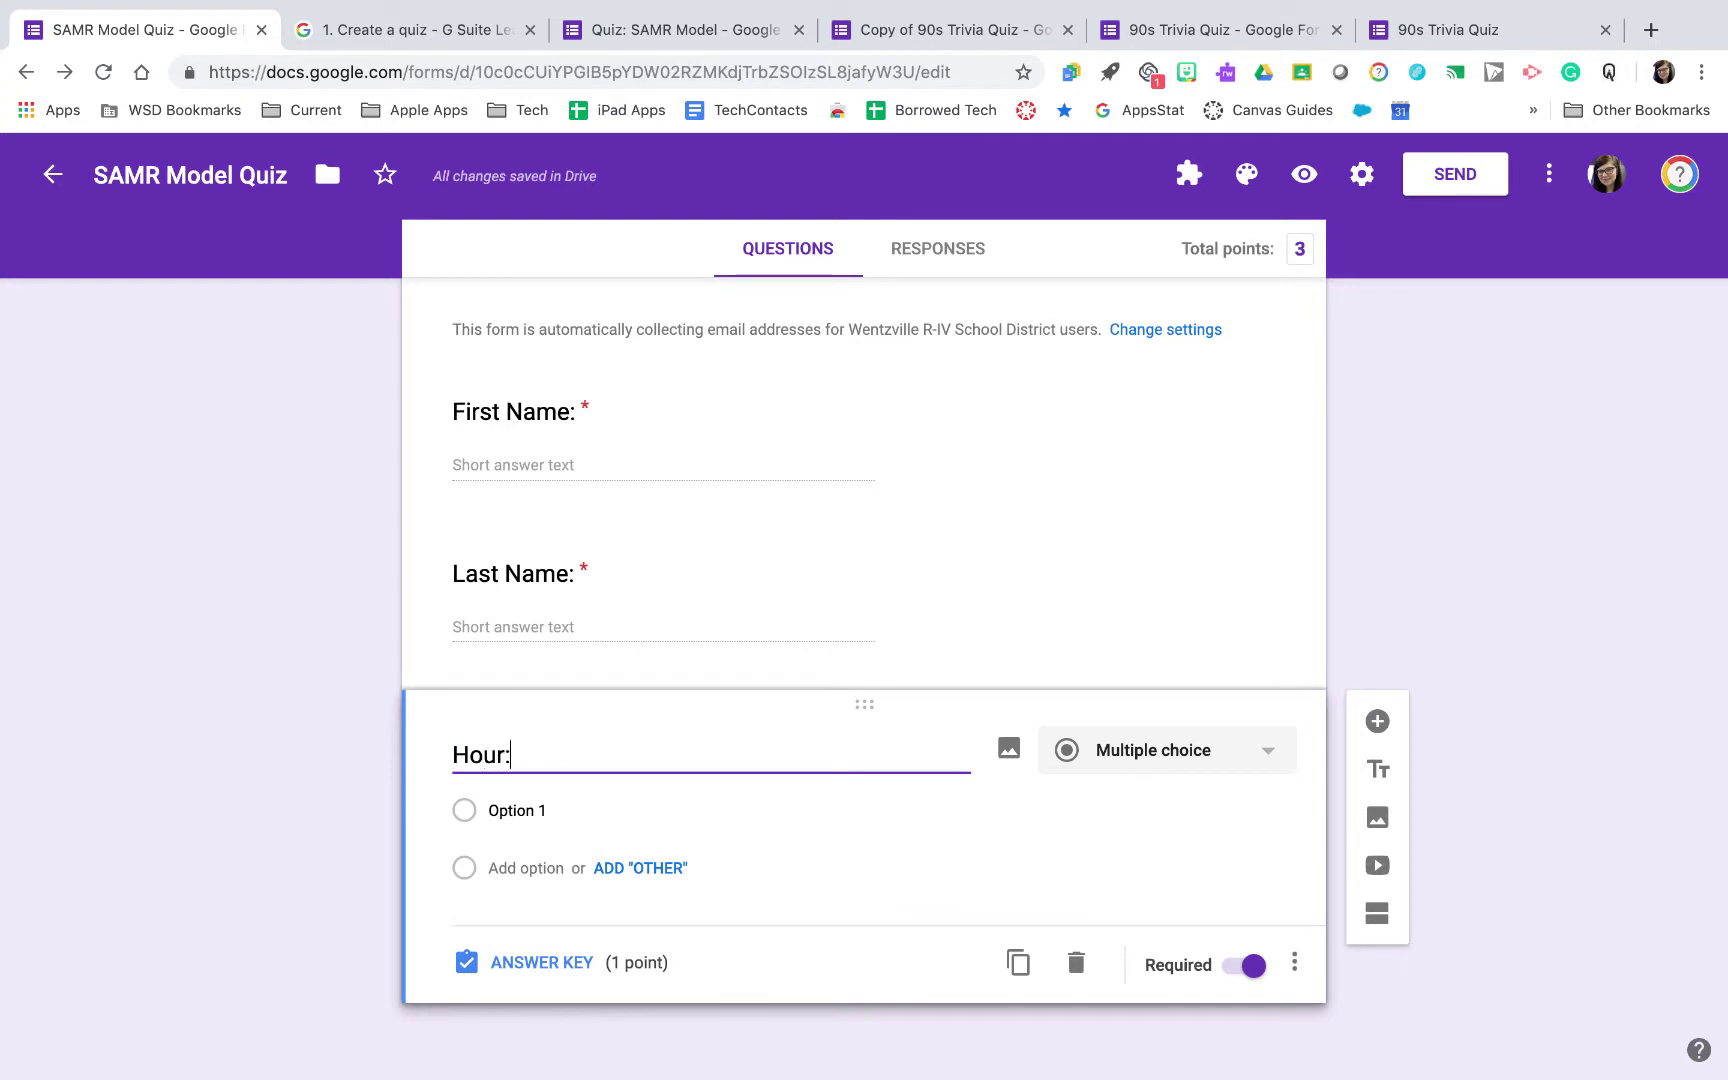
{"action": "left_click", "coordinate": [596, 812]}
{"action": "type", "text": "1"}
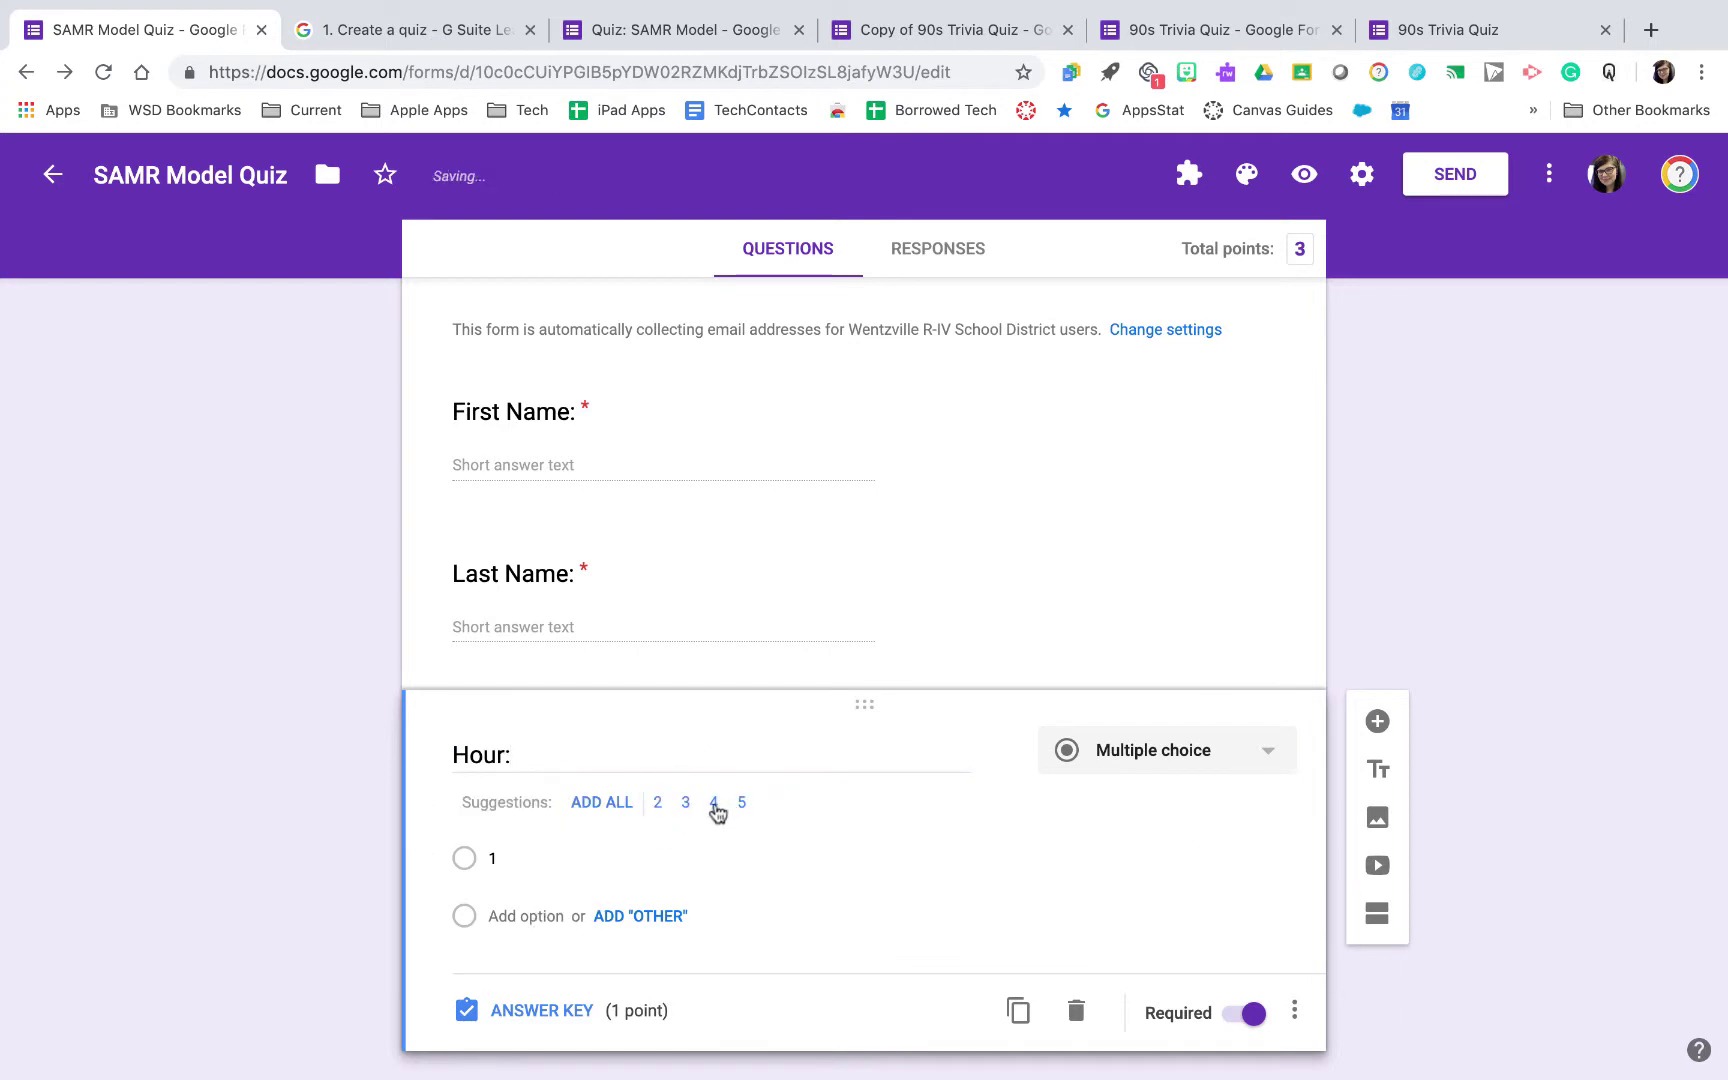
Add options 2, 3 and 4 to the Hour question, then switch to Copy of 90s Trivia Quiz
{"action": "left_click", "coordinate": [714, 805]}
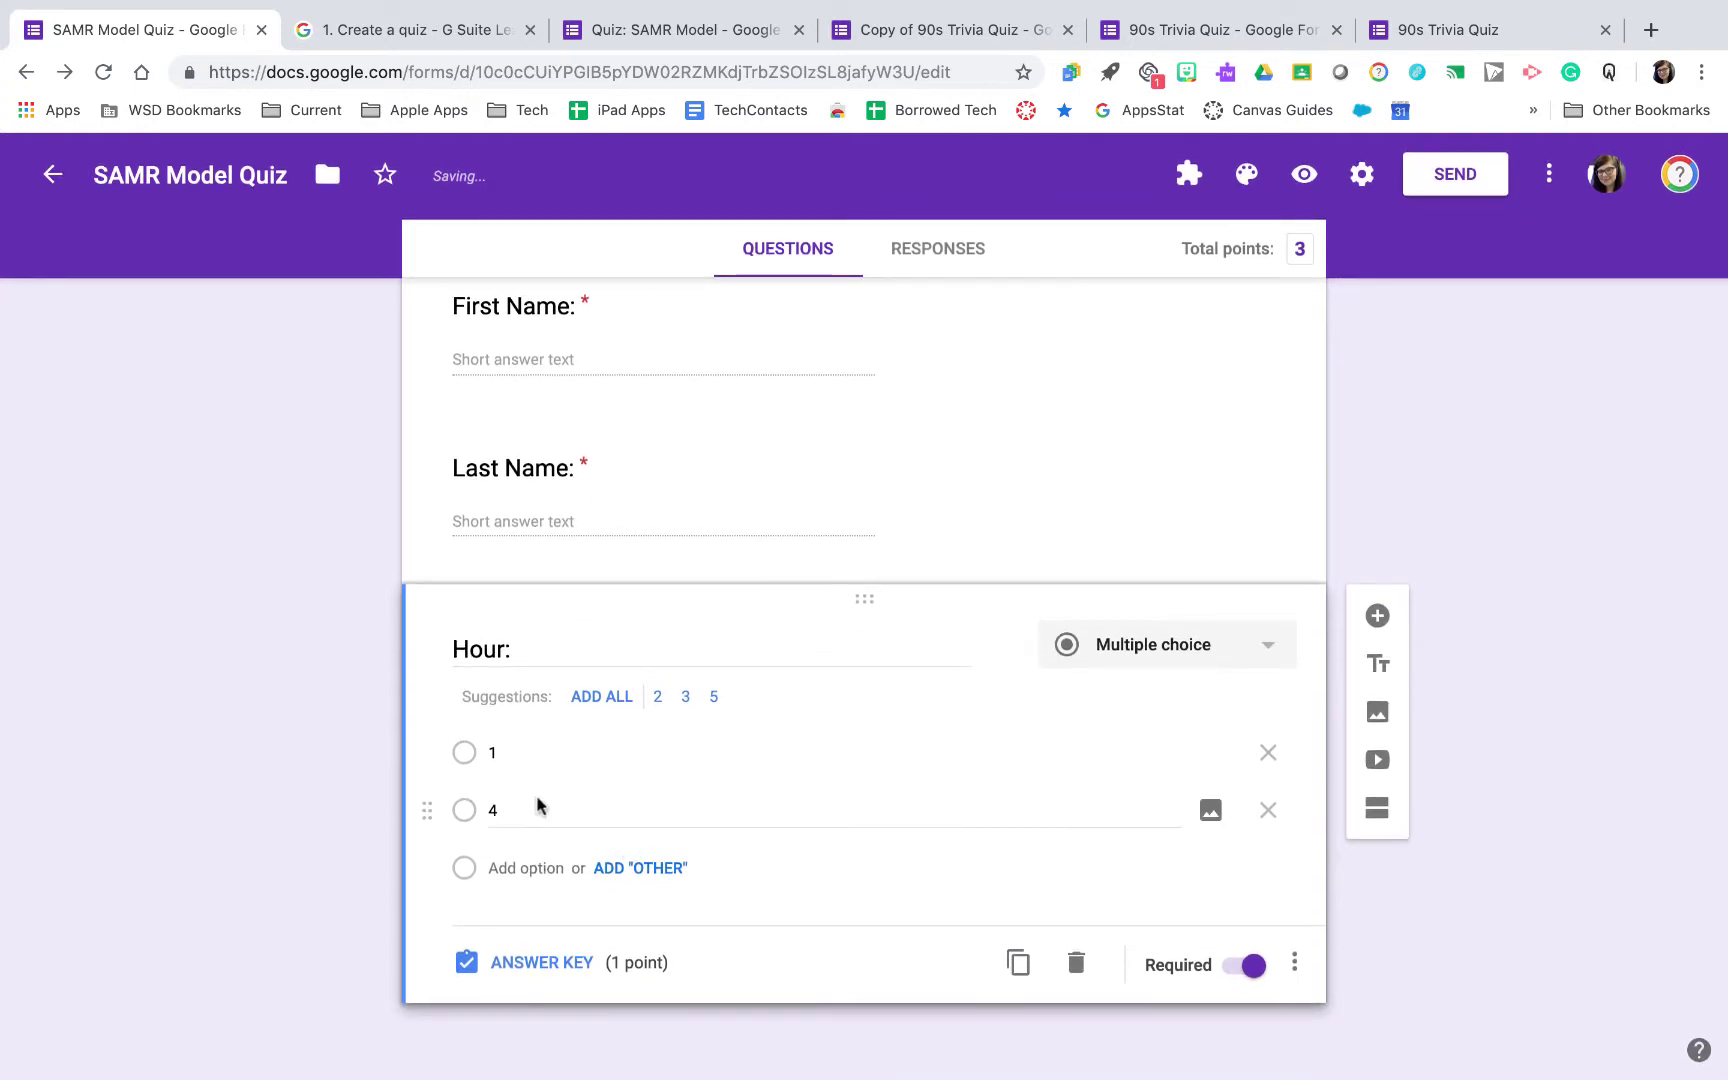
{"action": "left_click", "coordinate": [545, 771]}
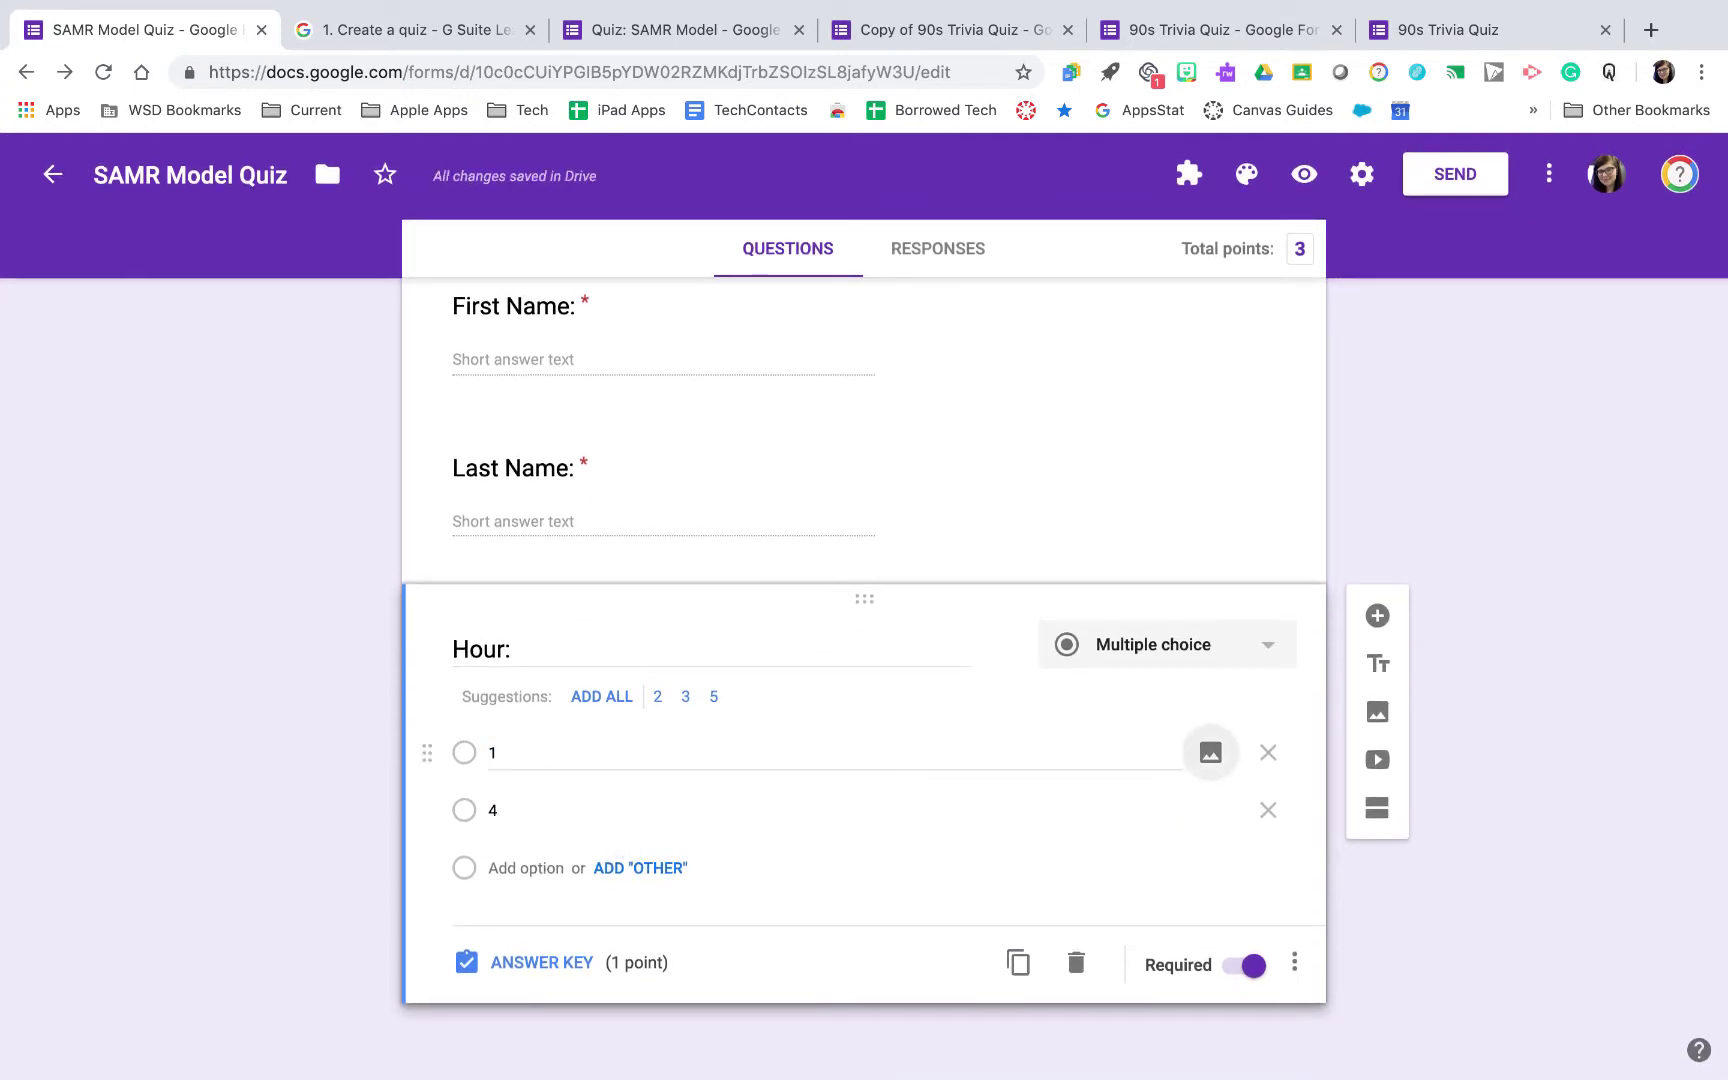
{"action": "left_click", "coordinate": [541, 811]}
{"action": "type", "text": "2"}
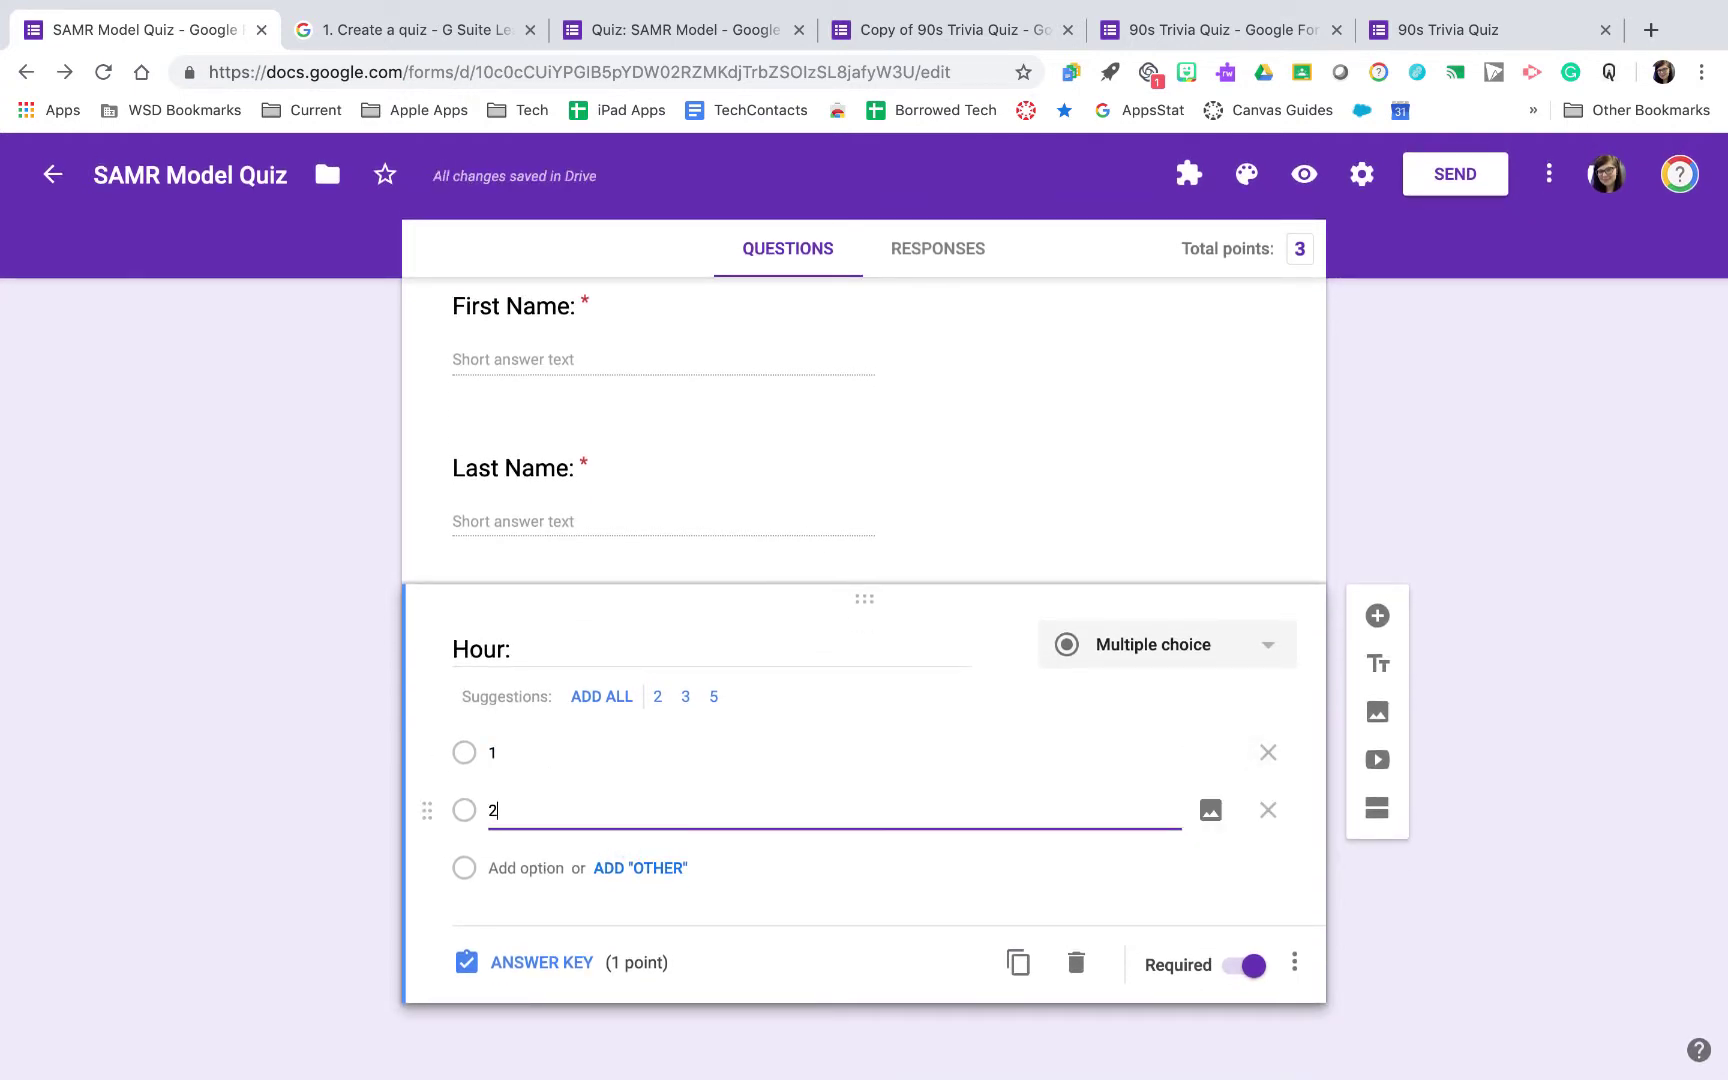
{"action": "key", "text": "Return"}
{"action": "type", "text": "3"}
{"action": "key", "text": "Return"}
{"action": "type", "text": "4"}
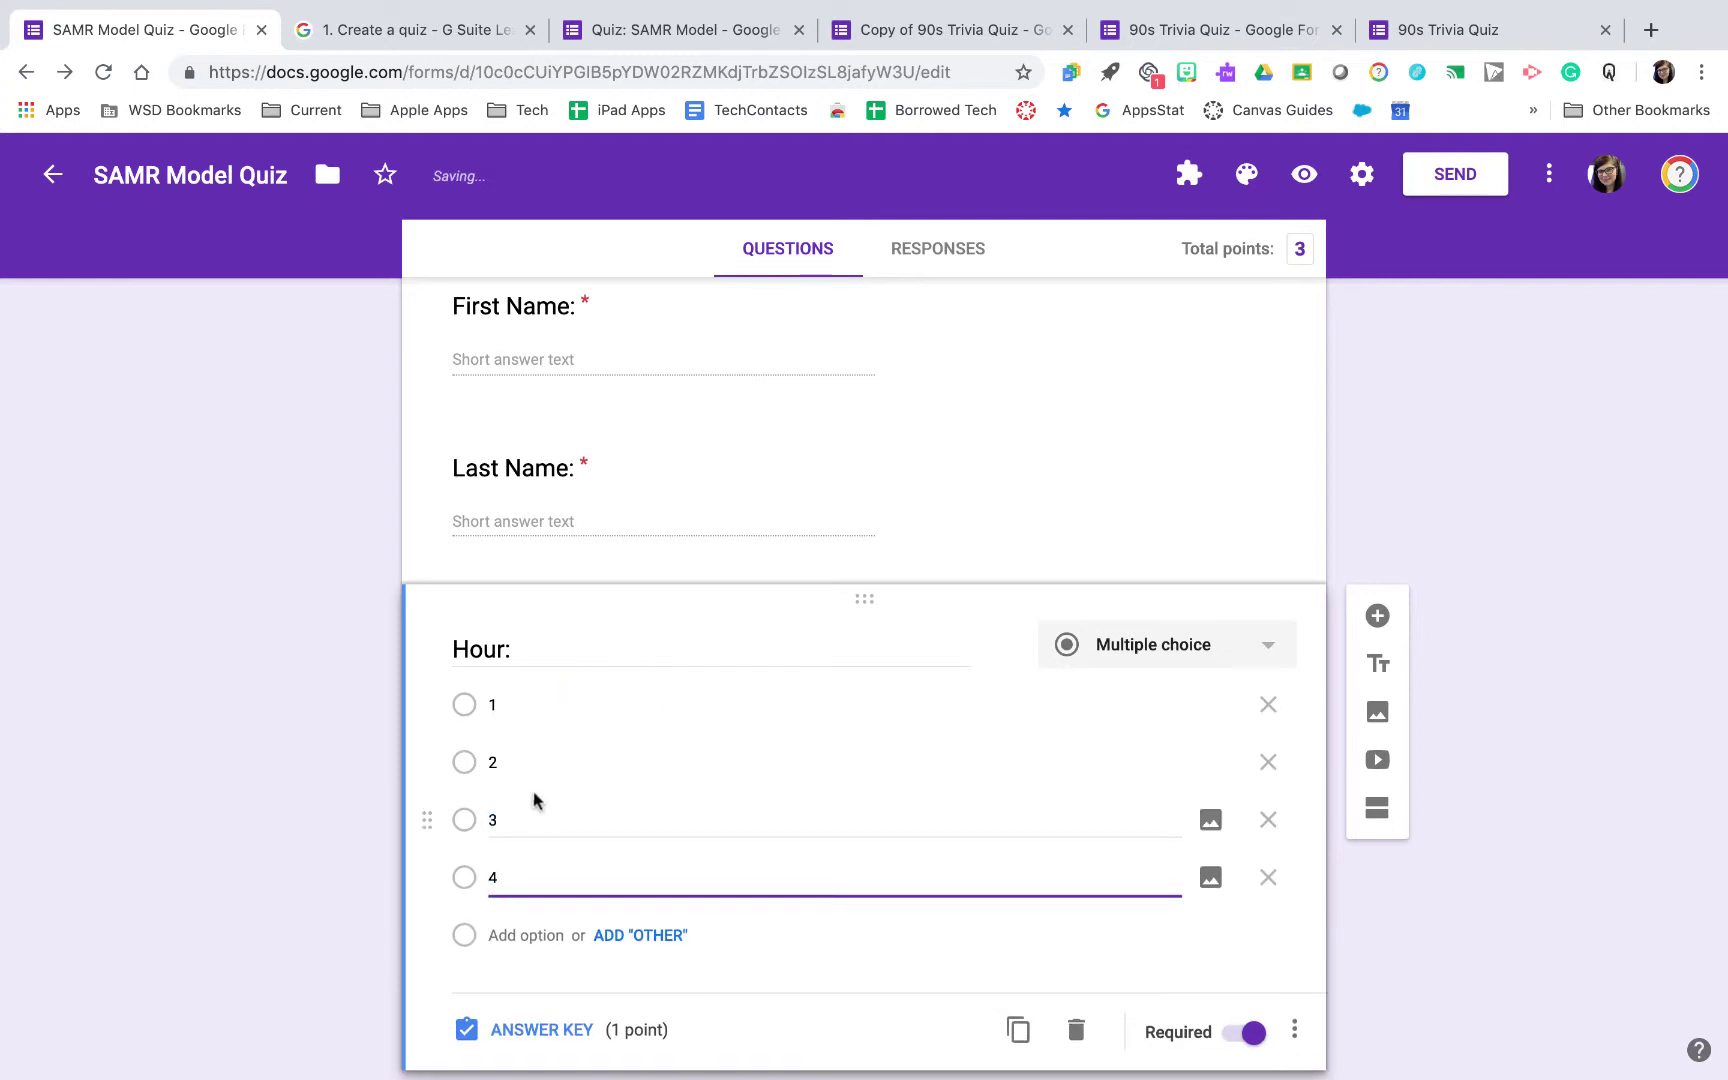
{"action": "scroll", "coordinate": [530, 795], "scroll_direction": "up", "scroll_amount": 3}
{"action": "scroll", "coordinate": [853, 857], "scroll_direction": "down", "scroll_amount": 4}
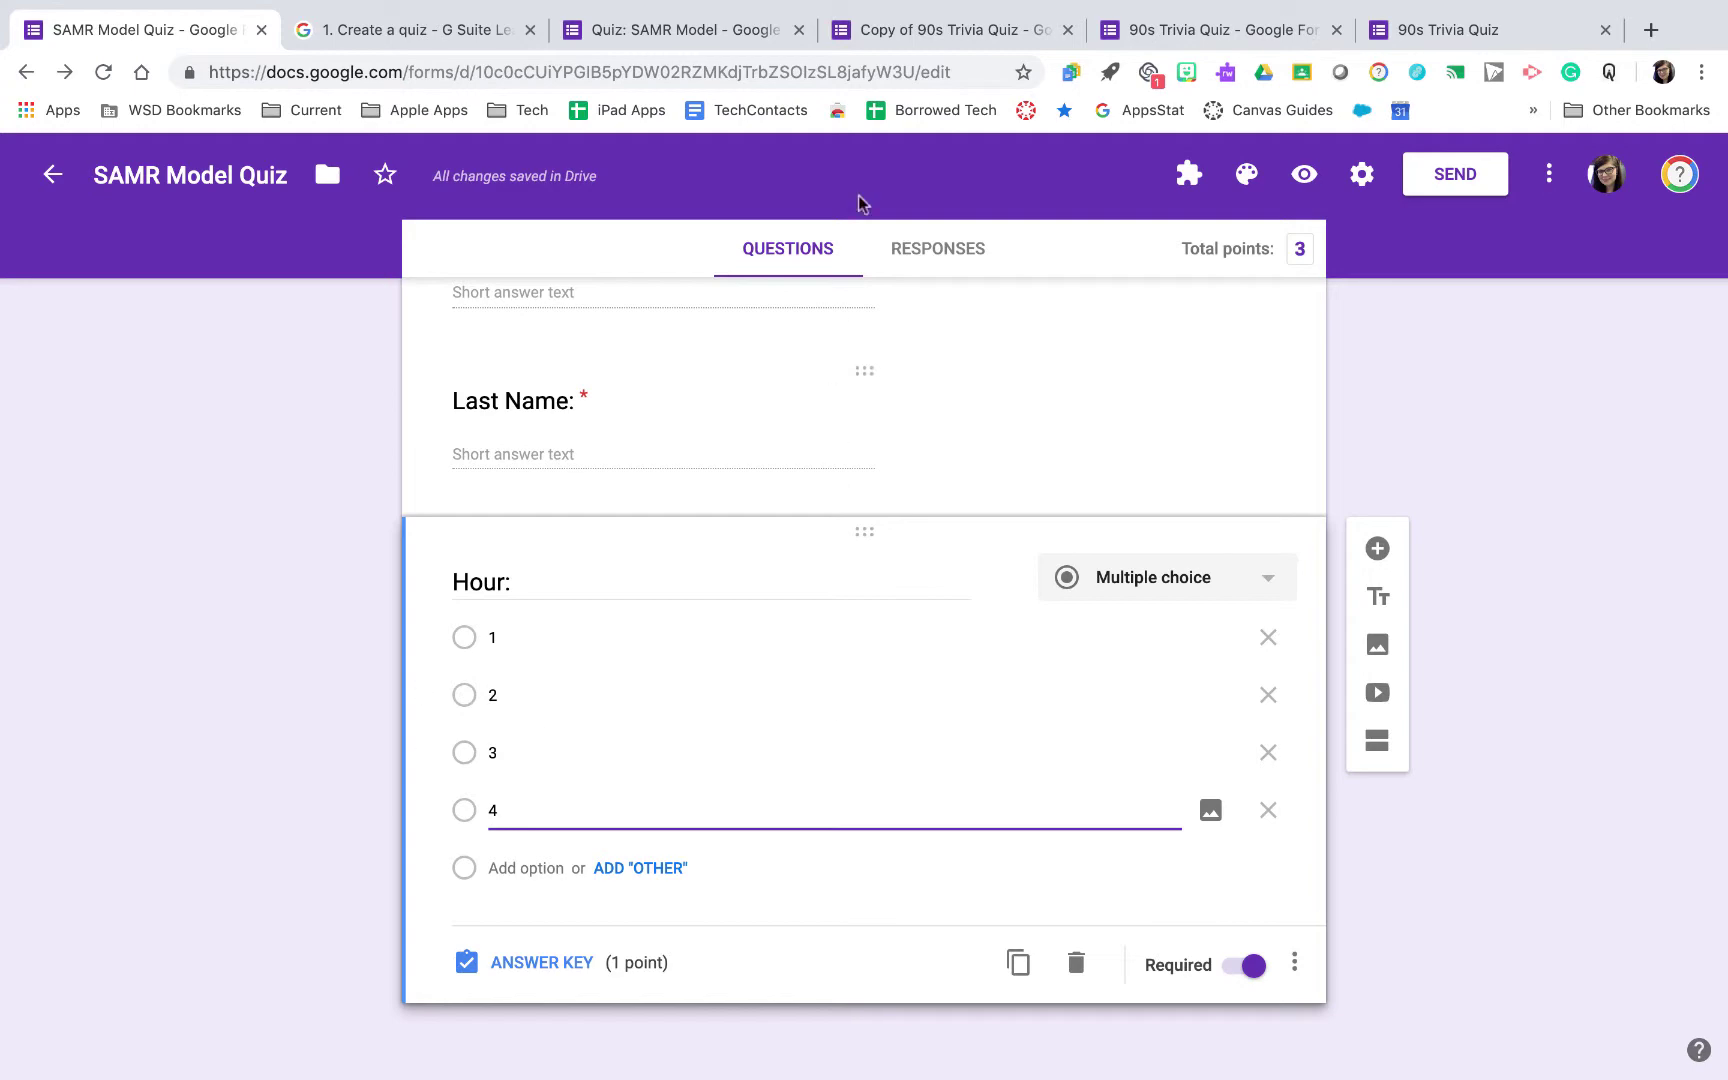
{"action": "left_click", "coordinate": [904, 40]}
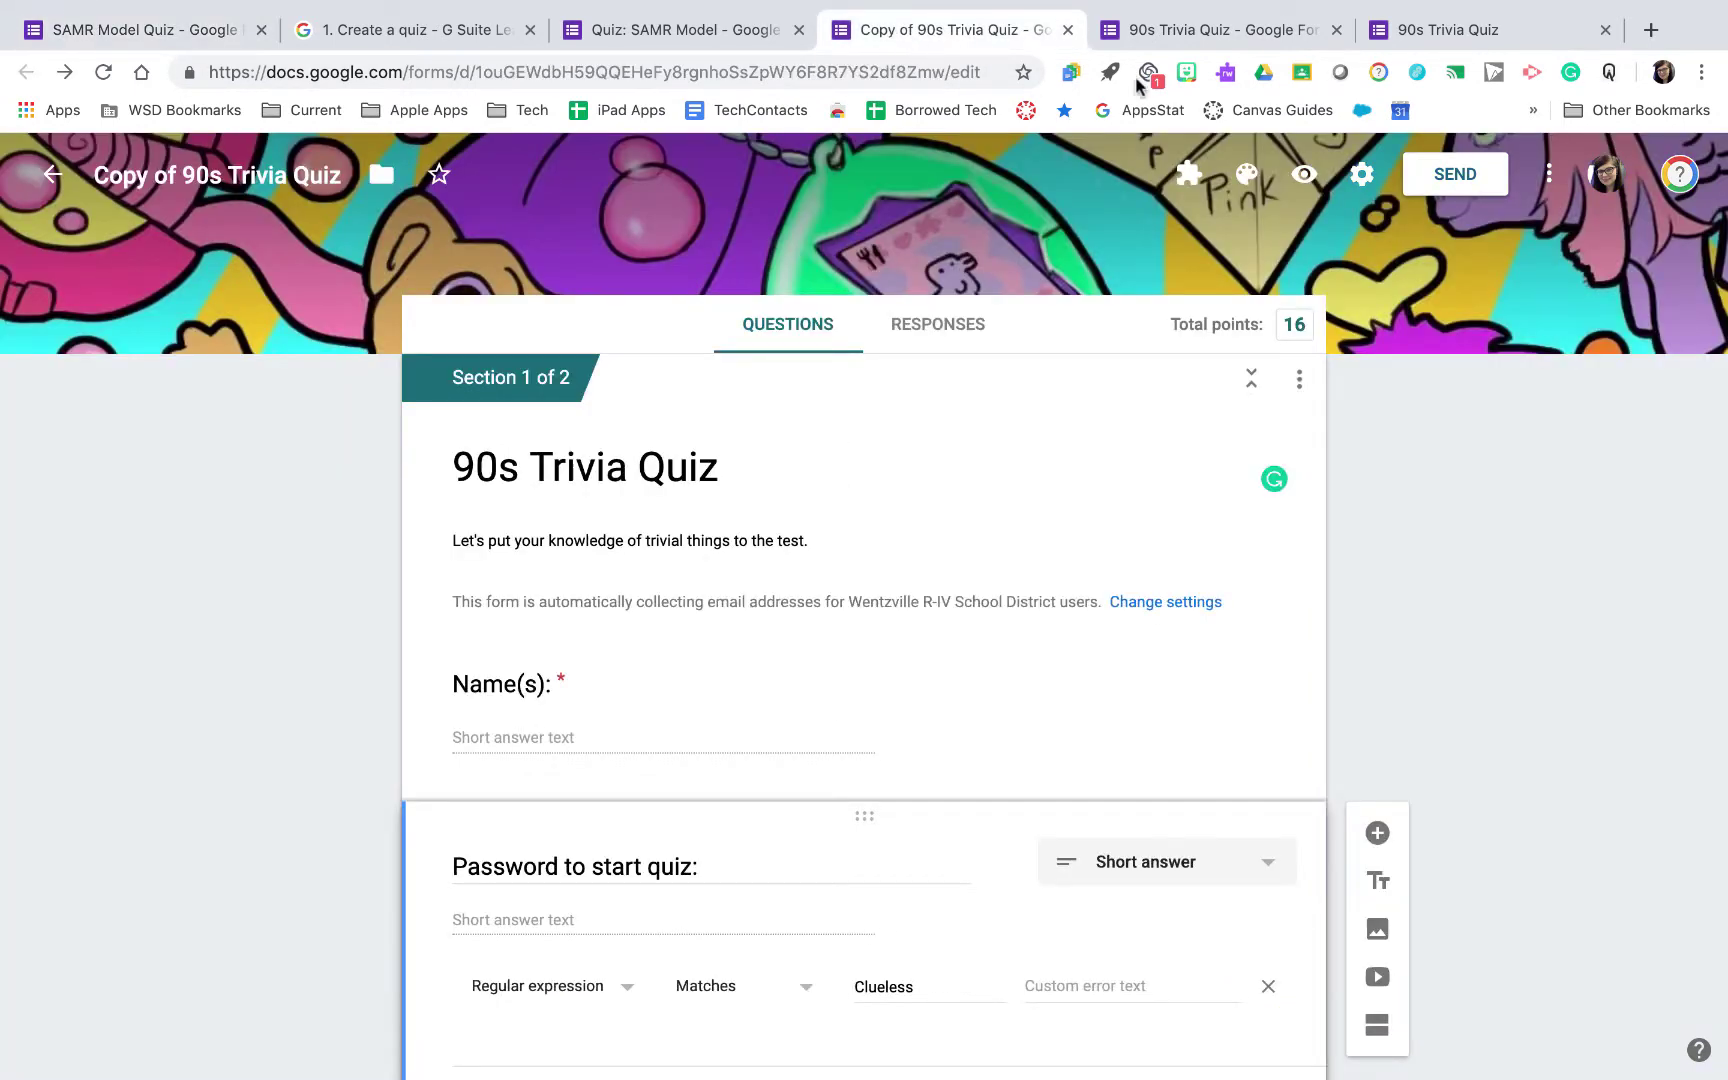
Open the live 90s Trivia Quiz and go back to its first page, leaving the current page
{"action": "left_click", "coordinate": [1435, 33]}
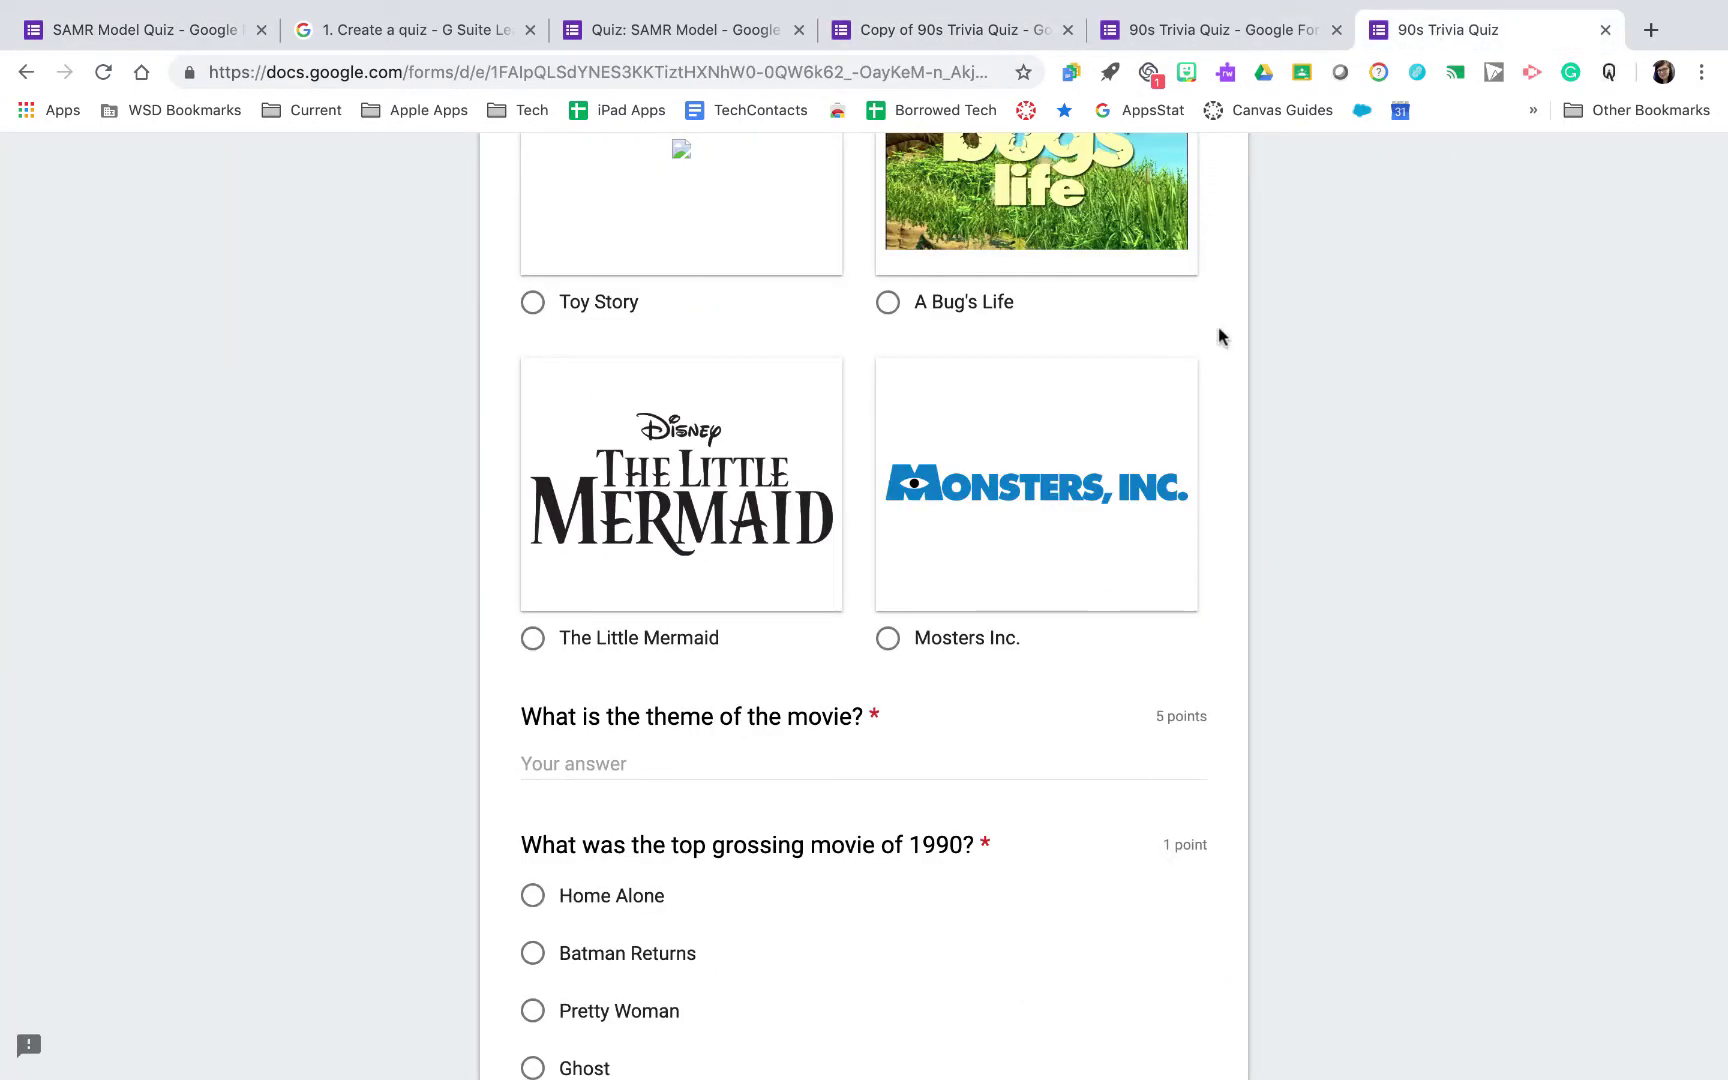
{"action": "scroll", "coordinate": [1219, 336], "scroll_direction": "down", "scroll_amount": 10}
{"action": "left_click", "coordinate": [28, 72]}
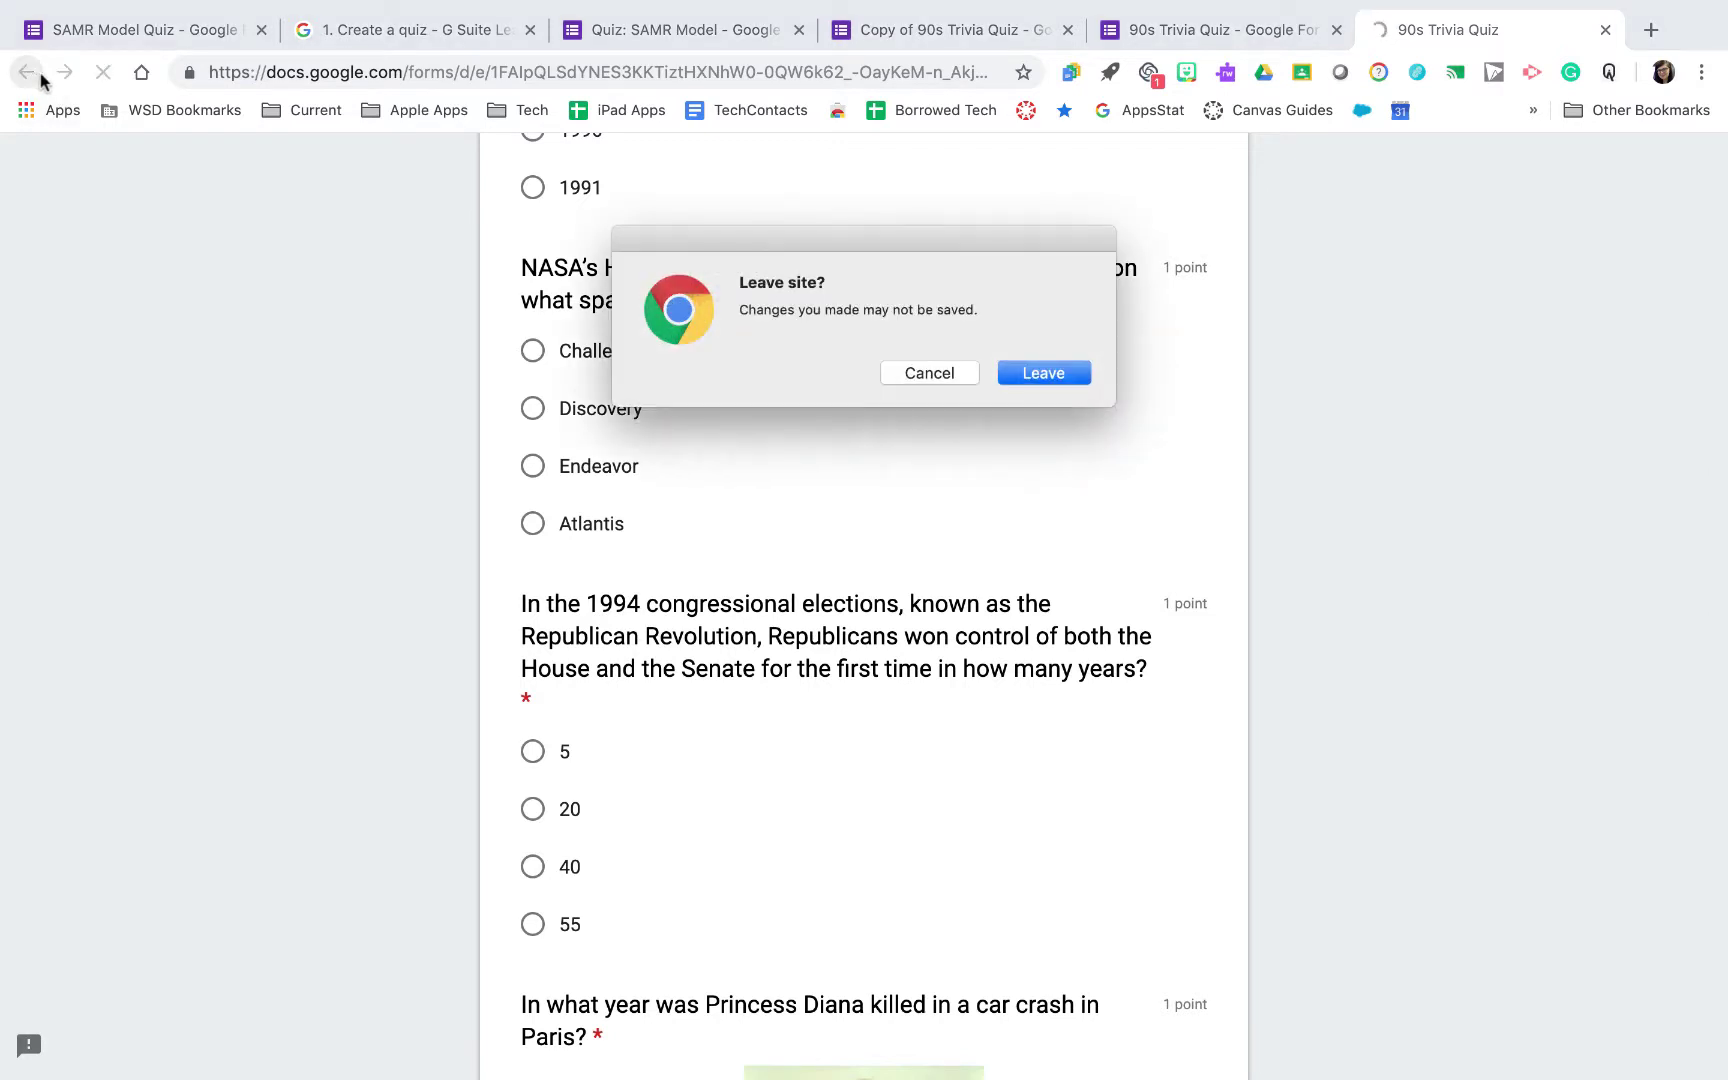
{"action": "left_click", "coordinate": [1044, 373]}
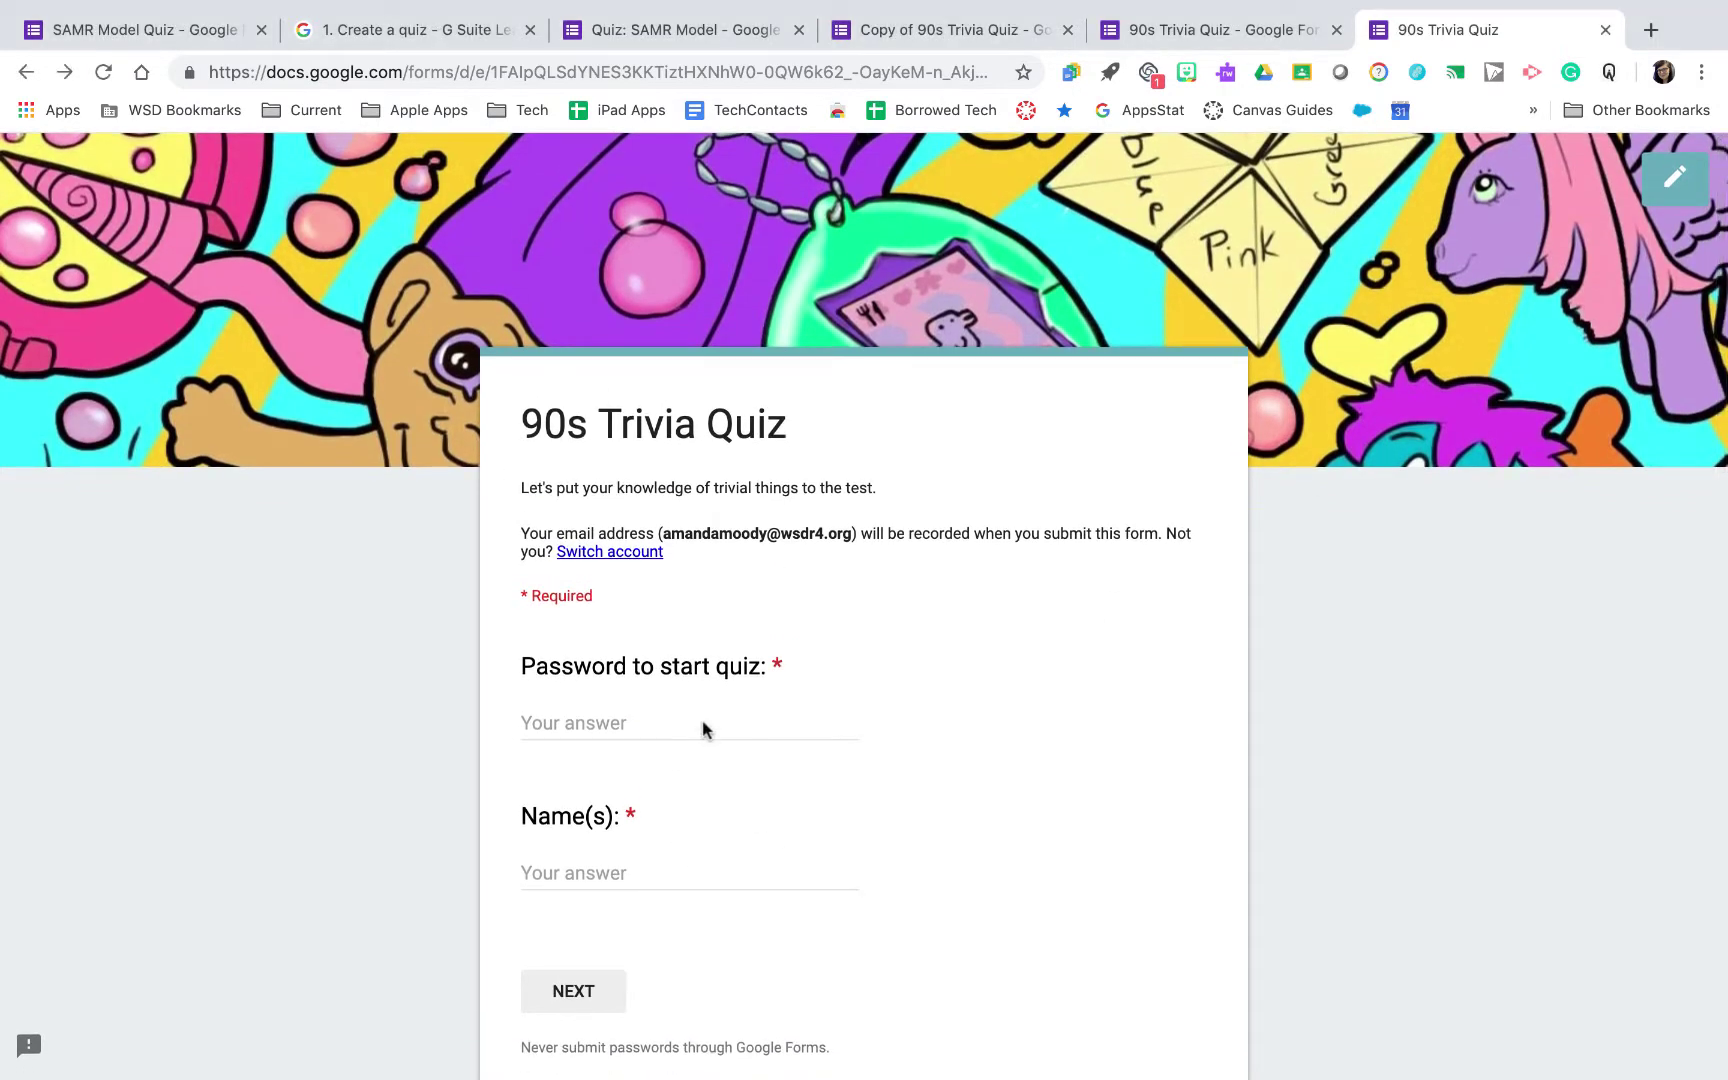
Enter an incorrect password and a placeholder name, then try to advance
{"action": "scroll", "coordinate": [706, 725], "scroll_direction": "down", "scroll_amount": 1}
{"action": "left_click", "coordinate": [695, 698]}
{"action": "type", "text": "dssaf"}
{"action": "left_click", "coordinate": [632, 838]}
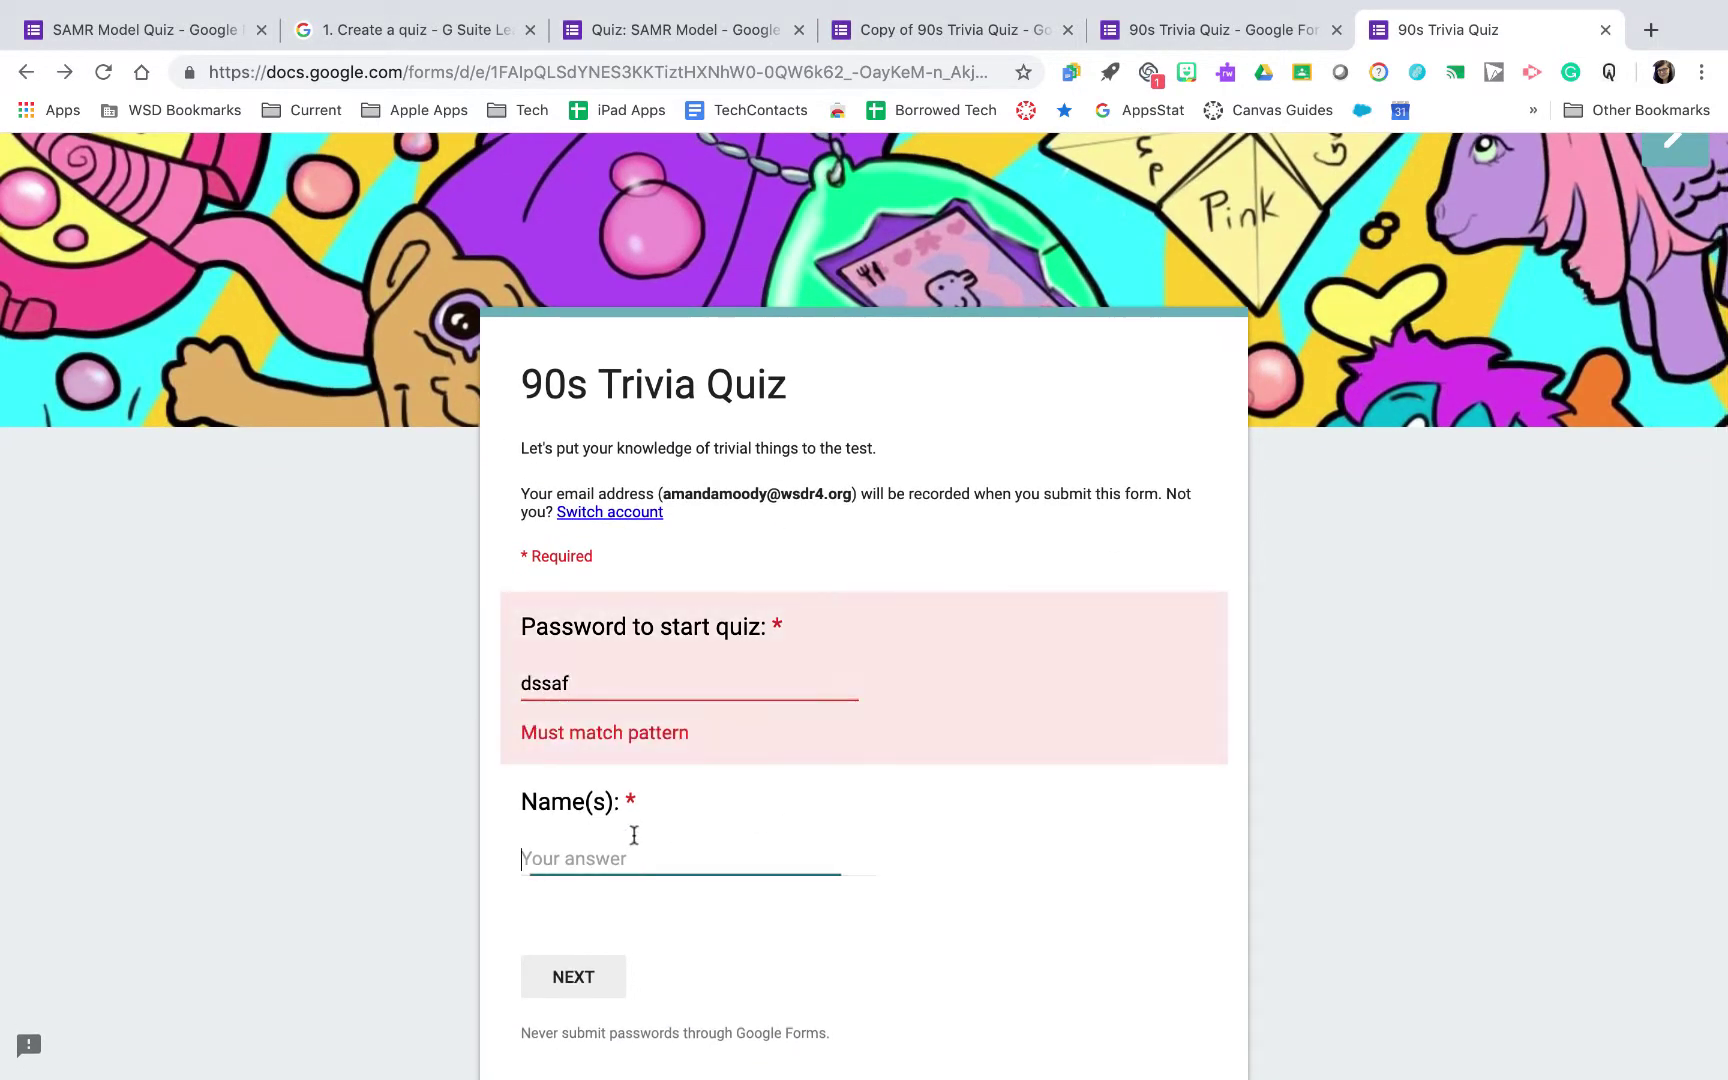
{"action": "type", "text": "fsdfd"}
{"action": "left_click", "coordinate": [598, 990]}
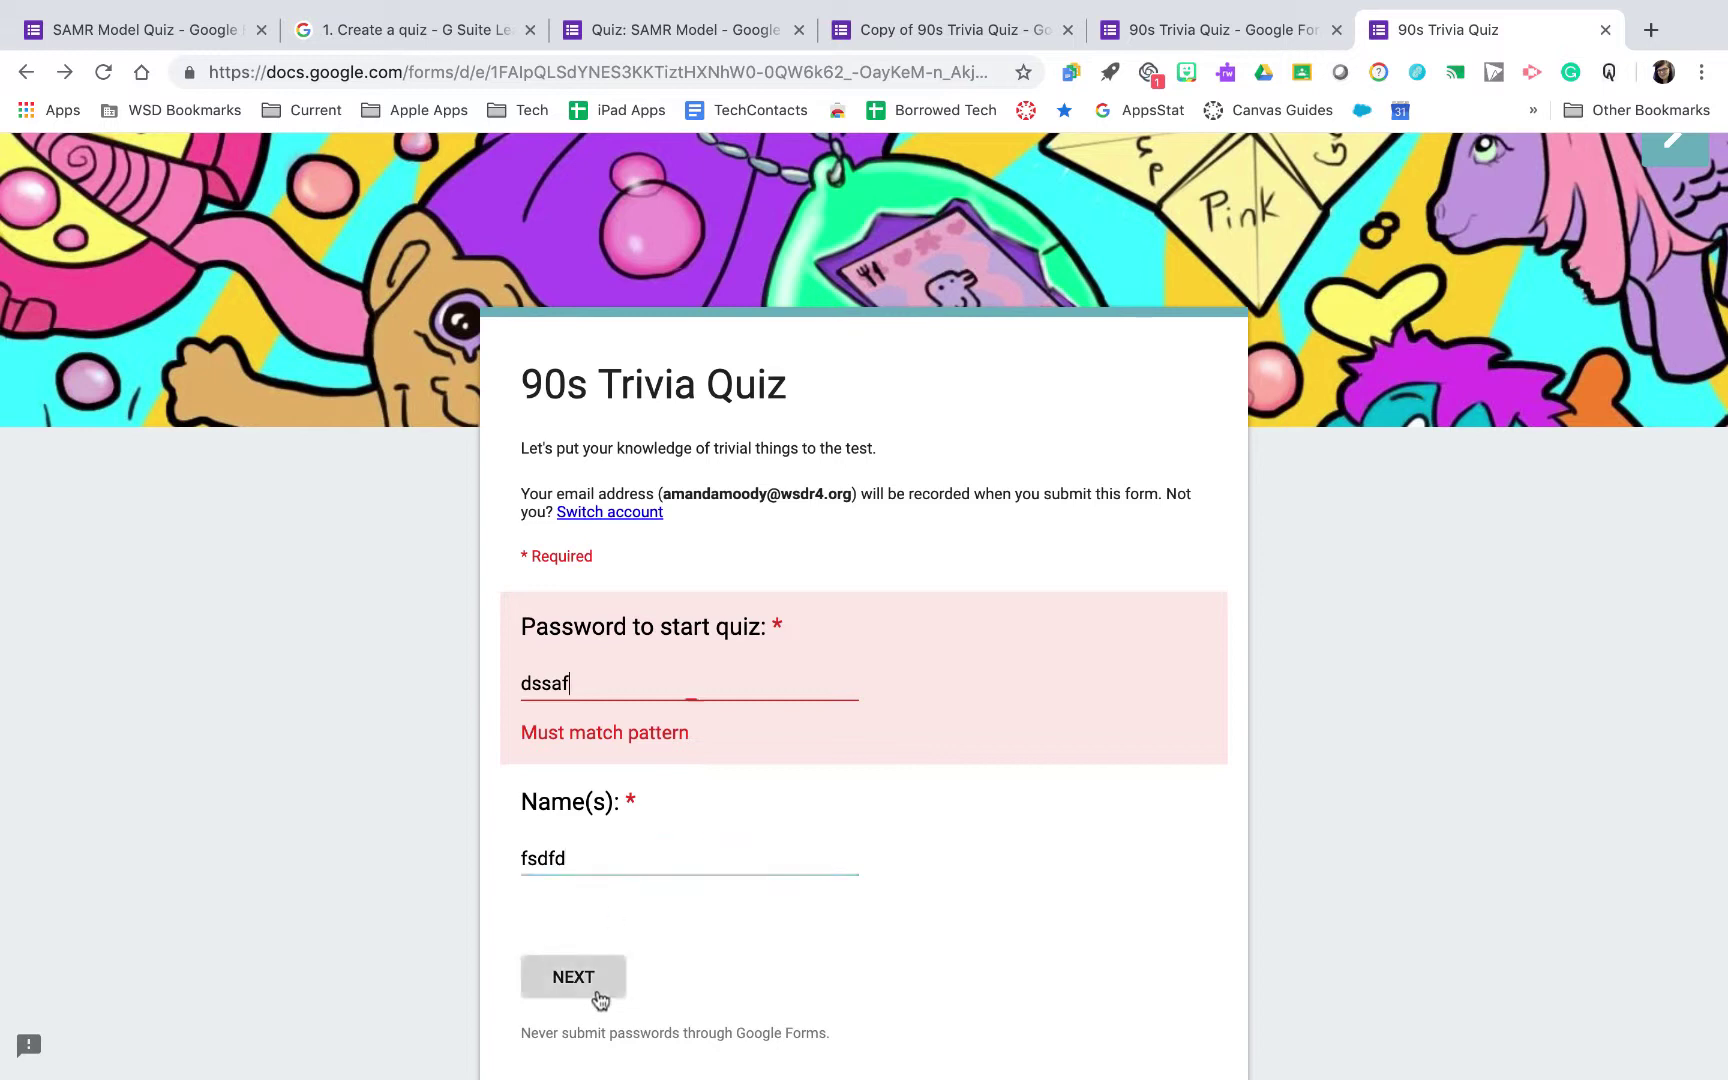
Replace the wrong entry with the correct password, advance, and return to the SAMR Model Quiz editor
{"action": "double_click", "coordinate": [617, 683]}
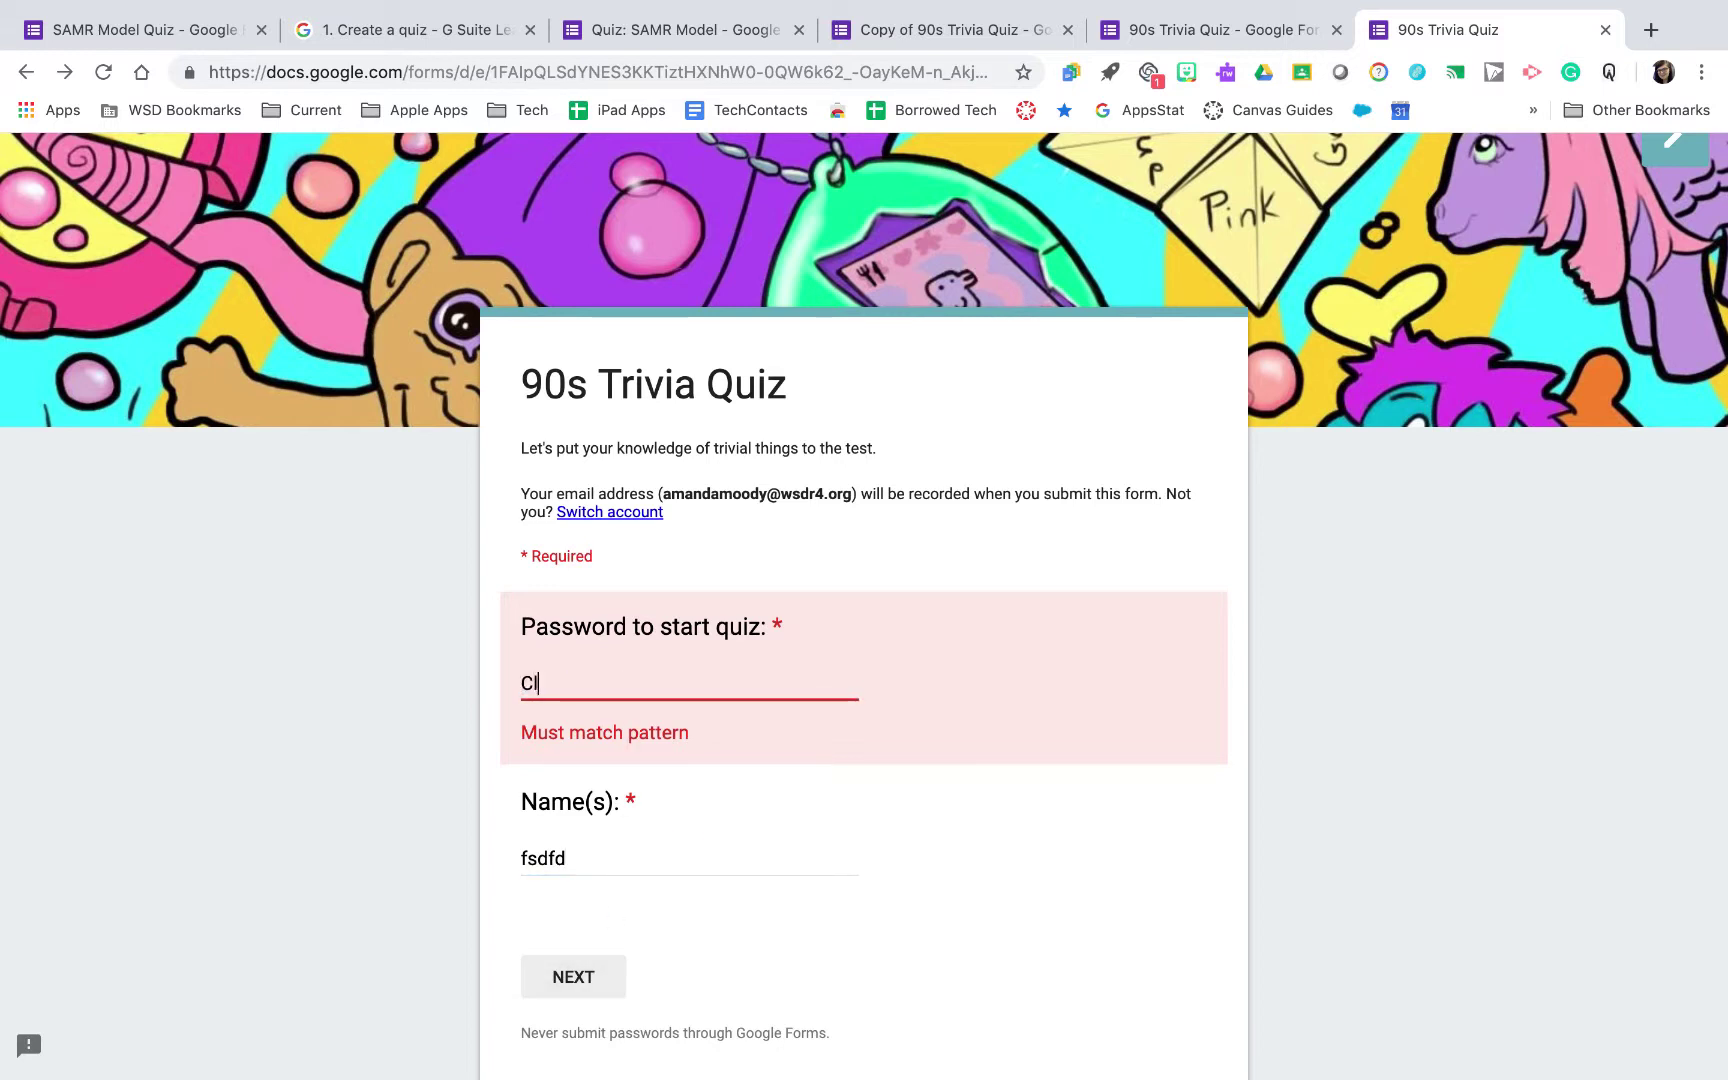
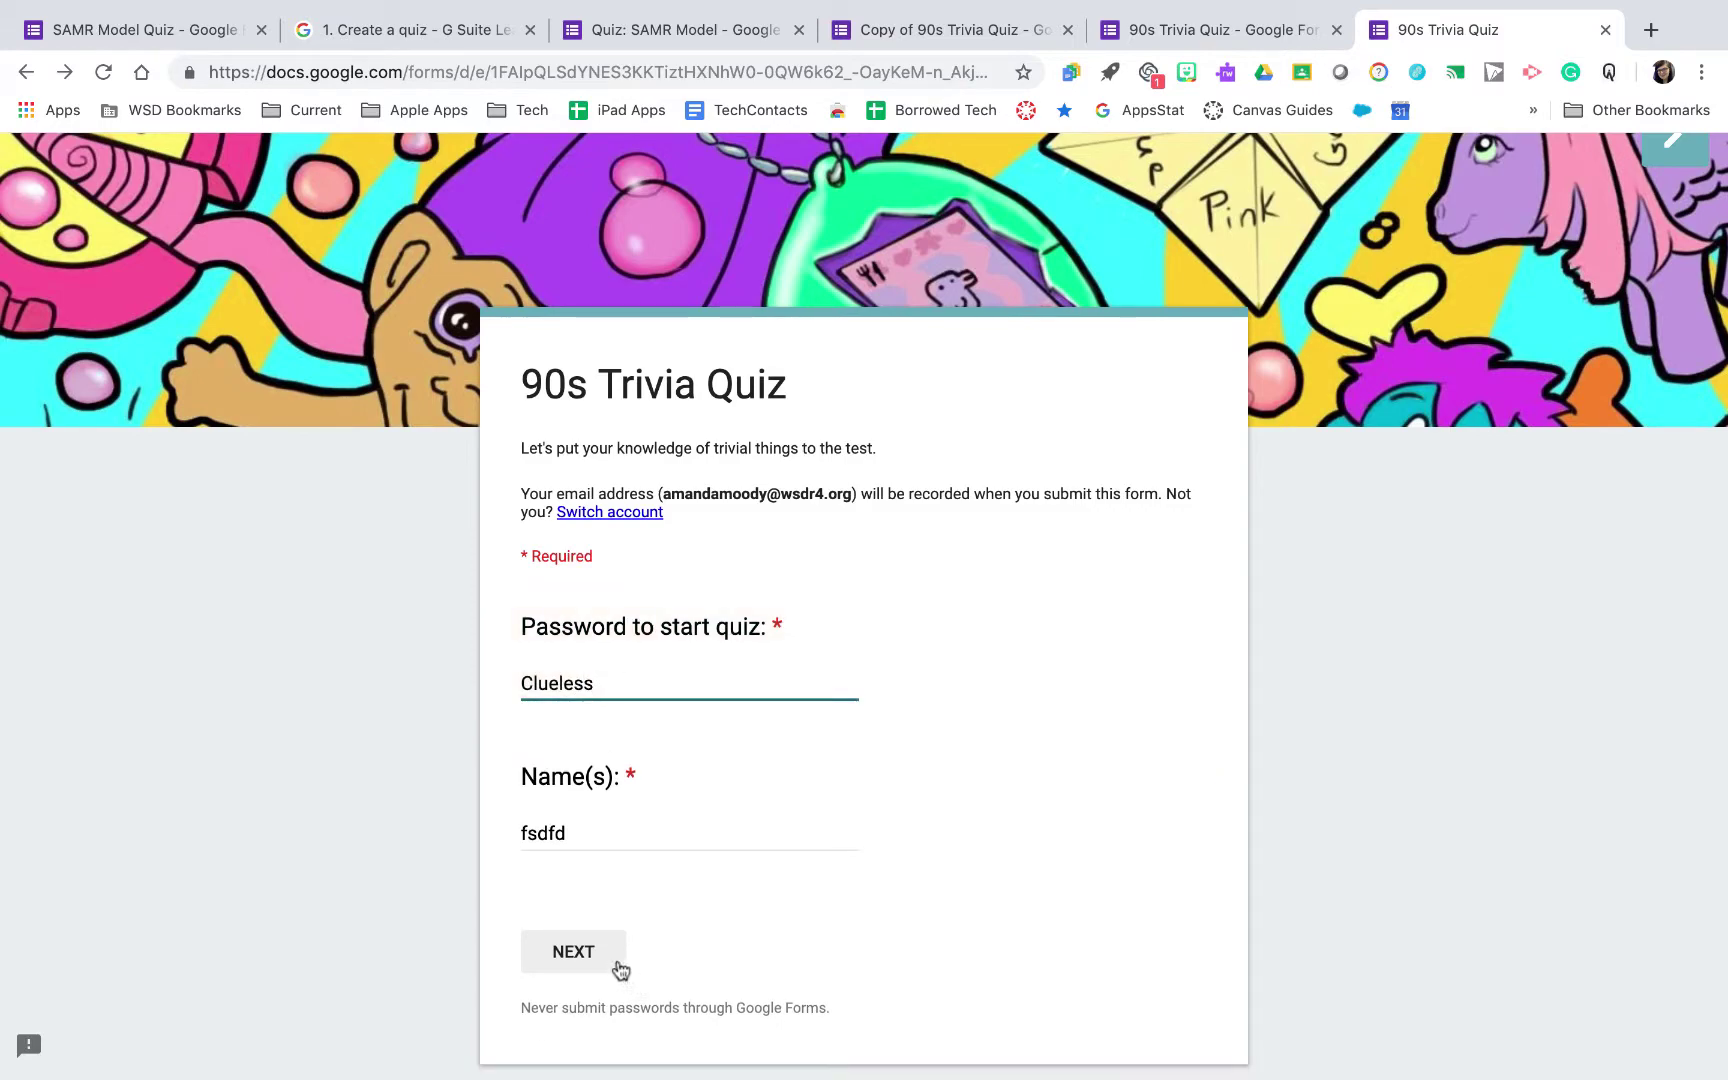
{"action": "left_click", "coordinate": [573, 951]}
{"action": "scroll", "coordinate": [571, 810], "scroll_direction": "down", "scroll_amount": 10}
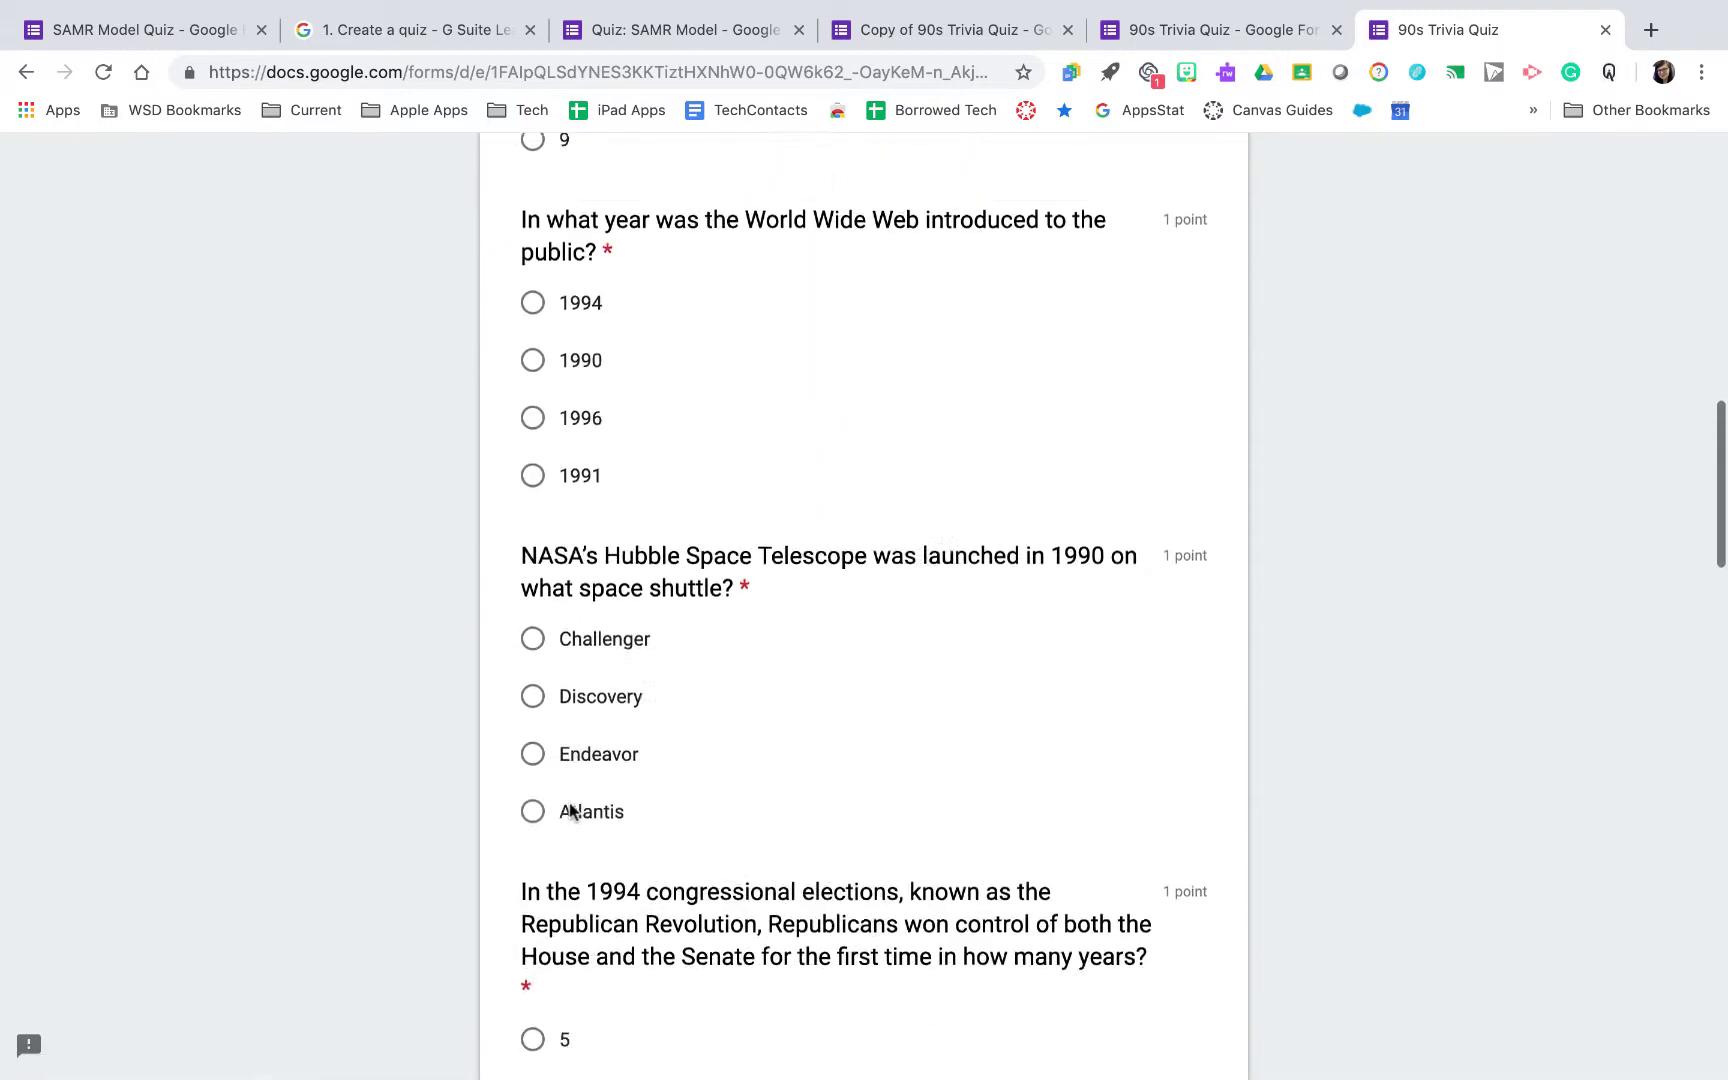
{"action": "scroll", "coordinate": [570, 812], "scroll_direction": "up", "scroll_amount": 15}
{"action": "left_click", "coordinate": [148, 31]}
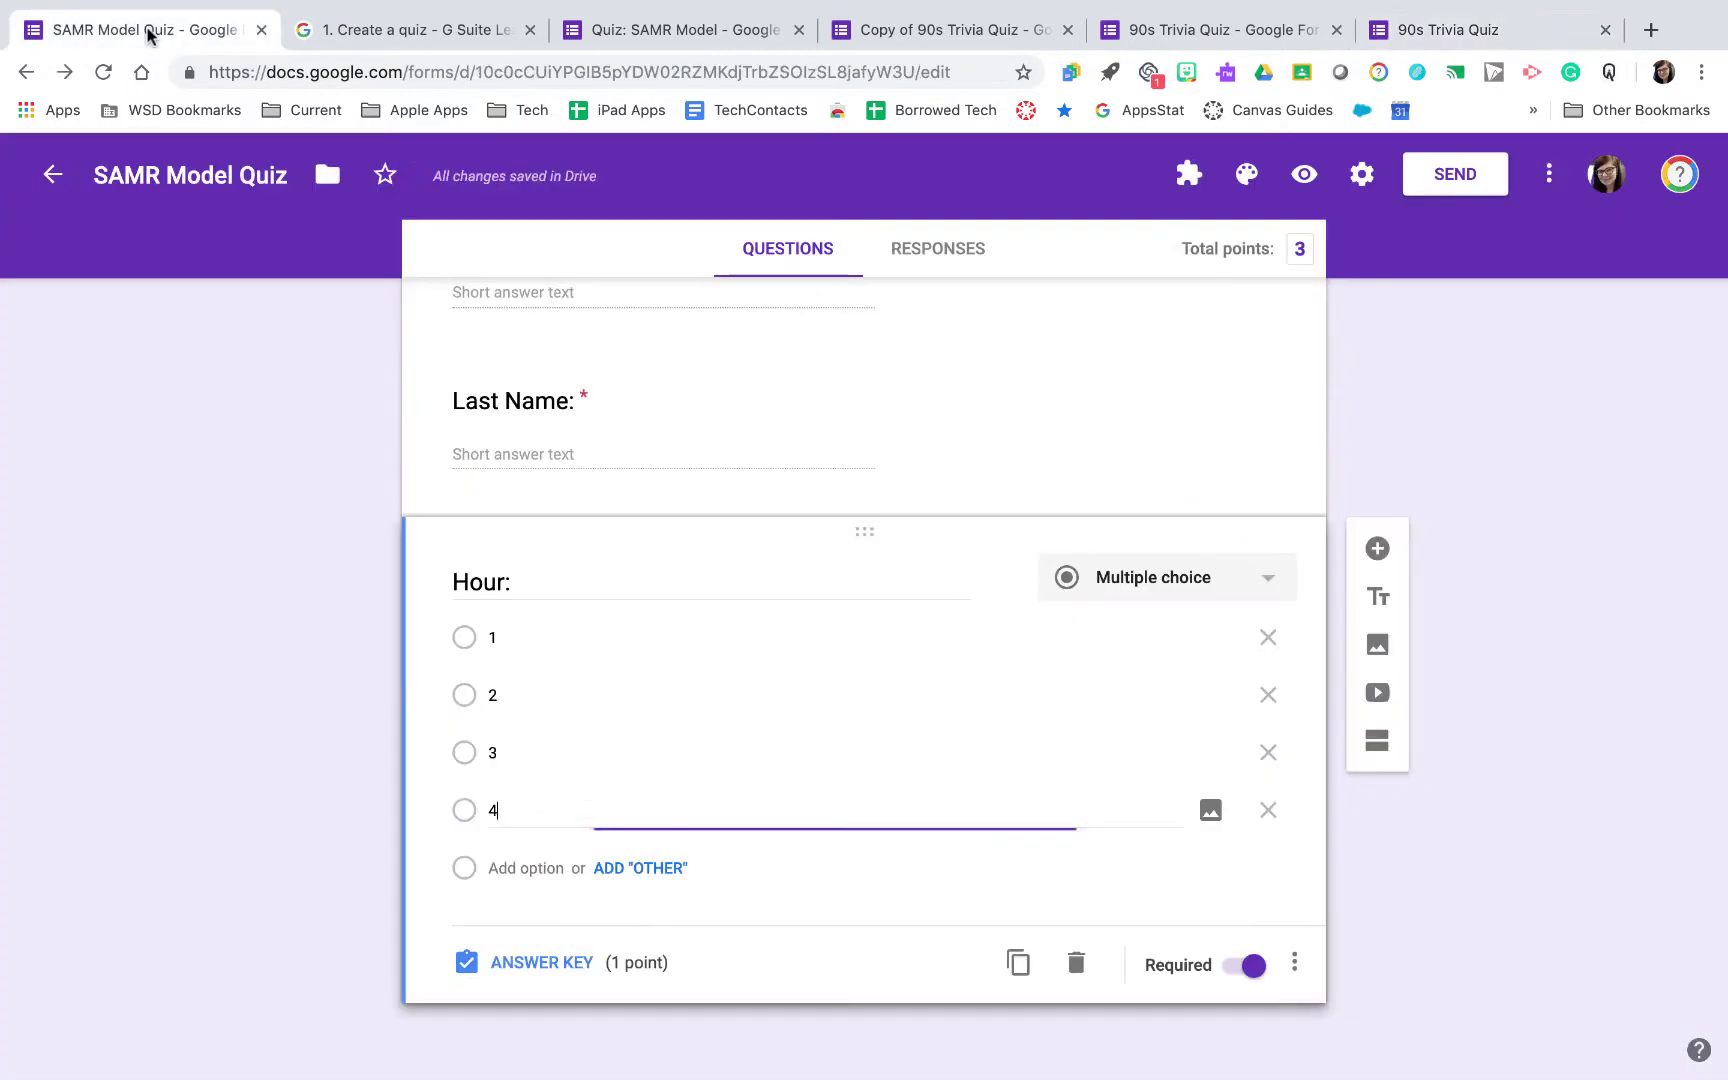
Add a short-answer question titled 'Password:' below the Hour question
{"action": "scroll", "coordinate": [625, 490], "scroll_direction": "up", "scroll_amount": 5}
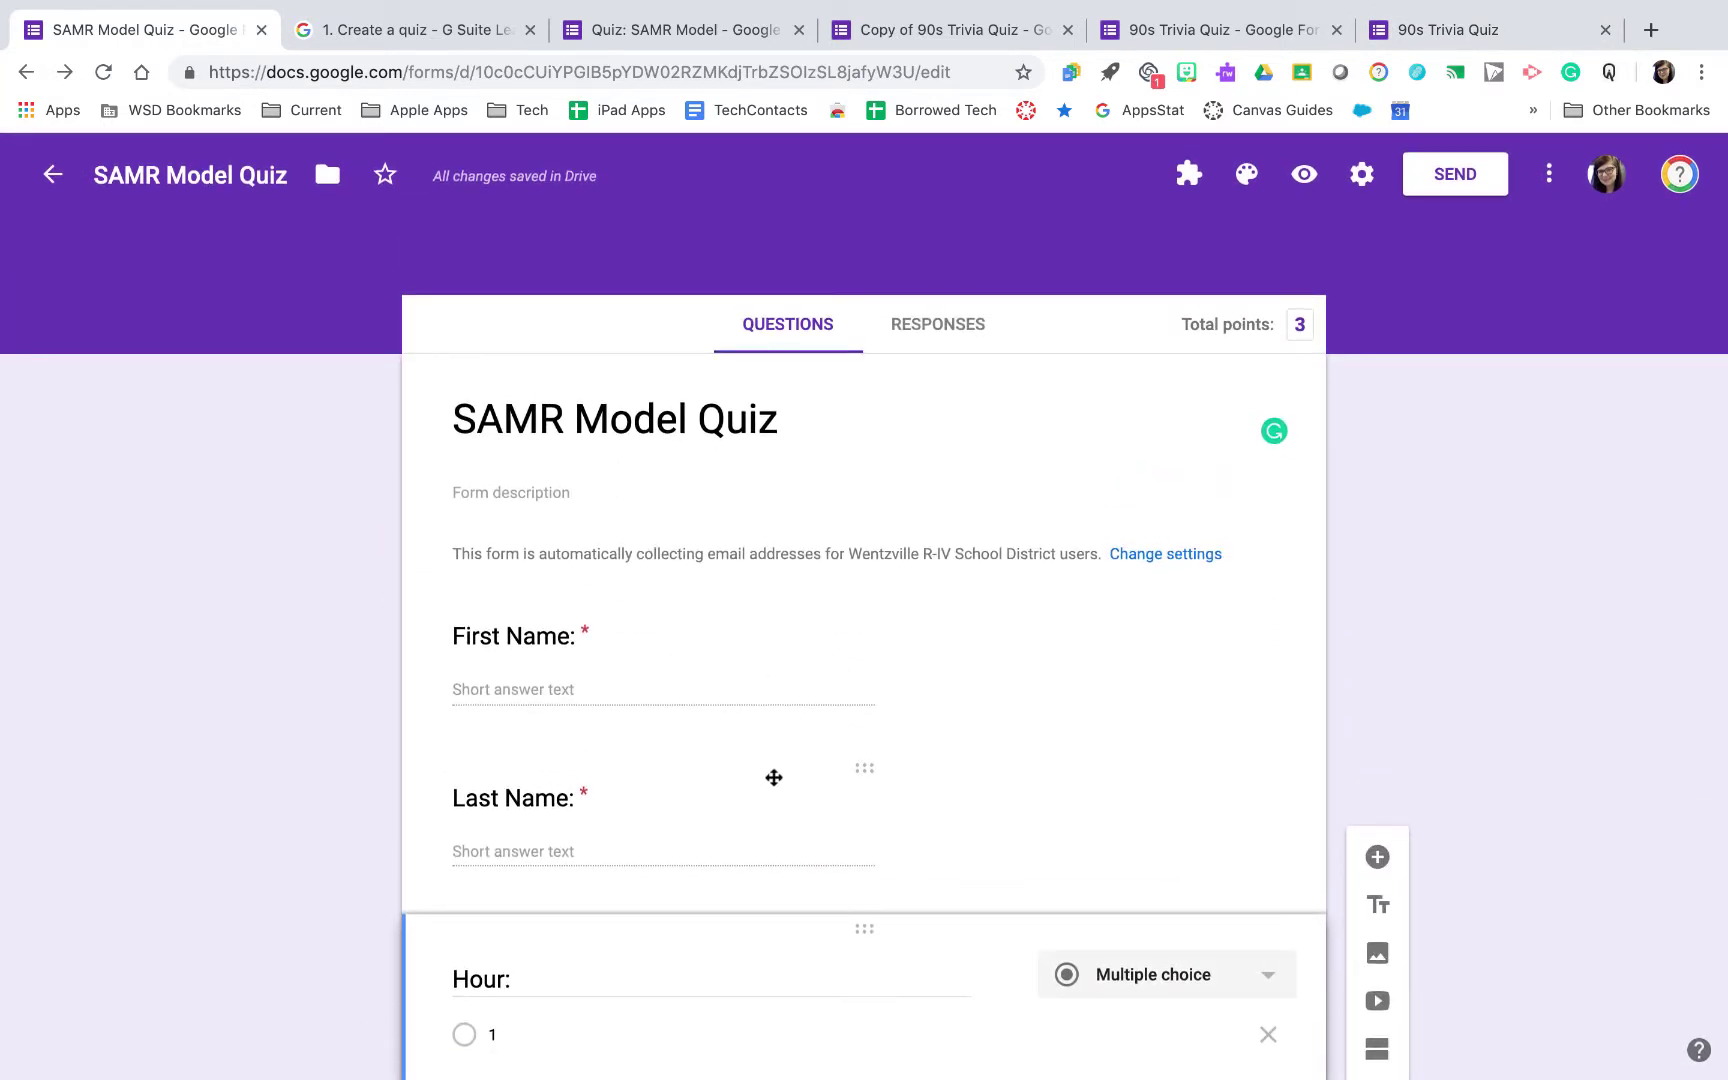
{"action": "scroll", "coordinate": [822, 829], "scroll_direction": "down", "scroll_amount": 5}
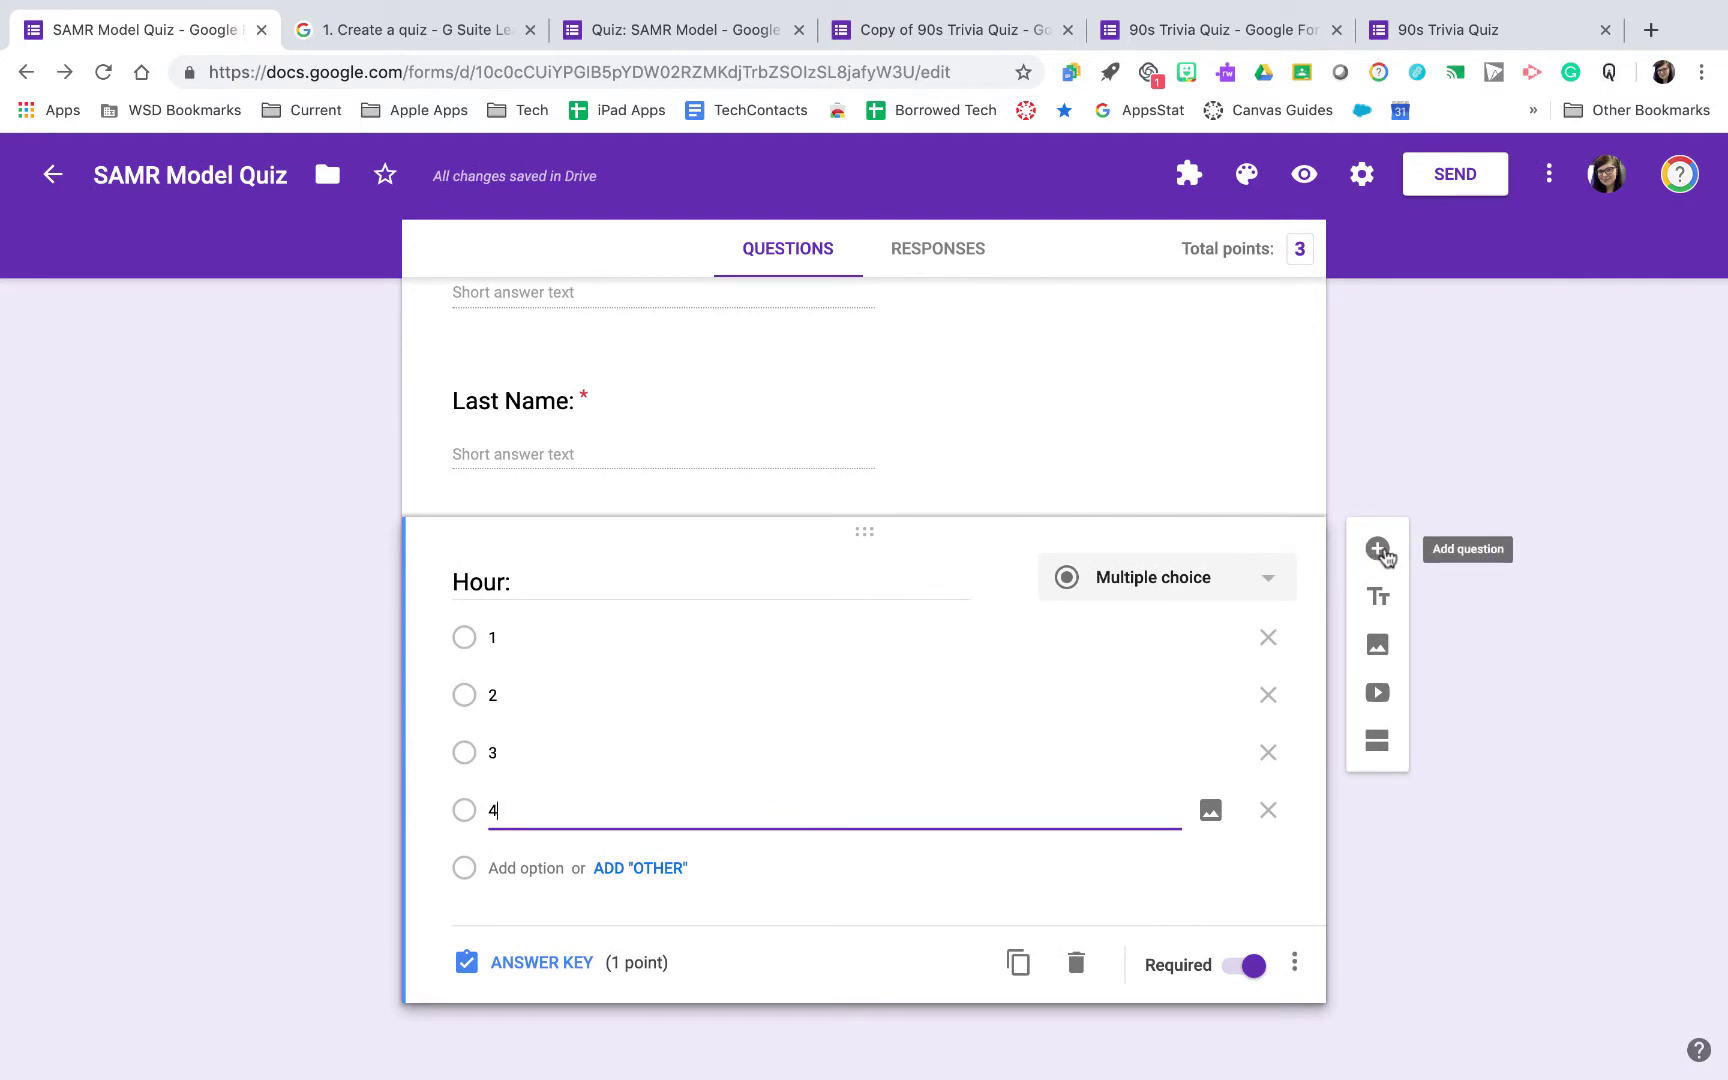
{"action": "left_click", "coordinate": [1385, 553]}
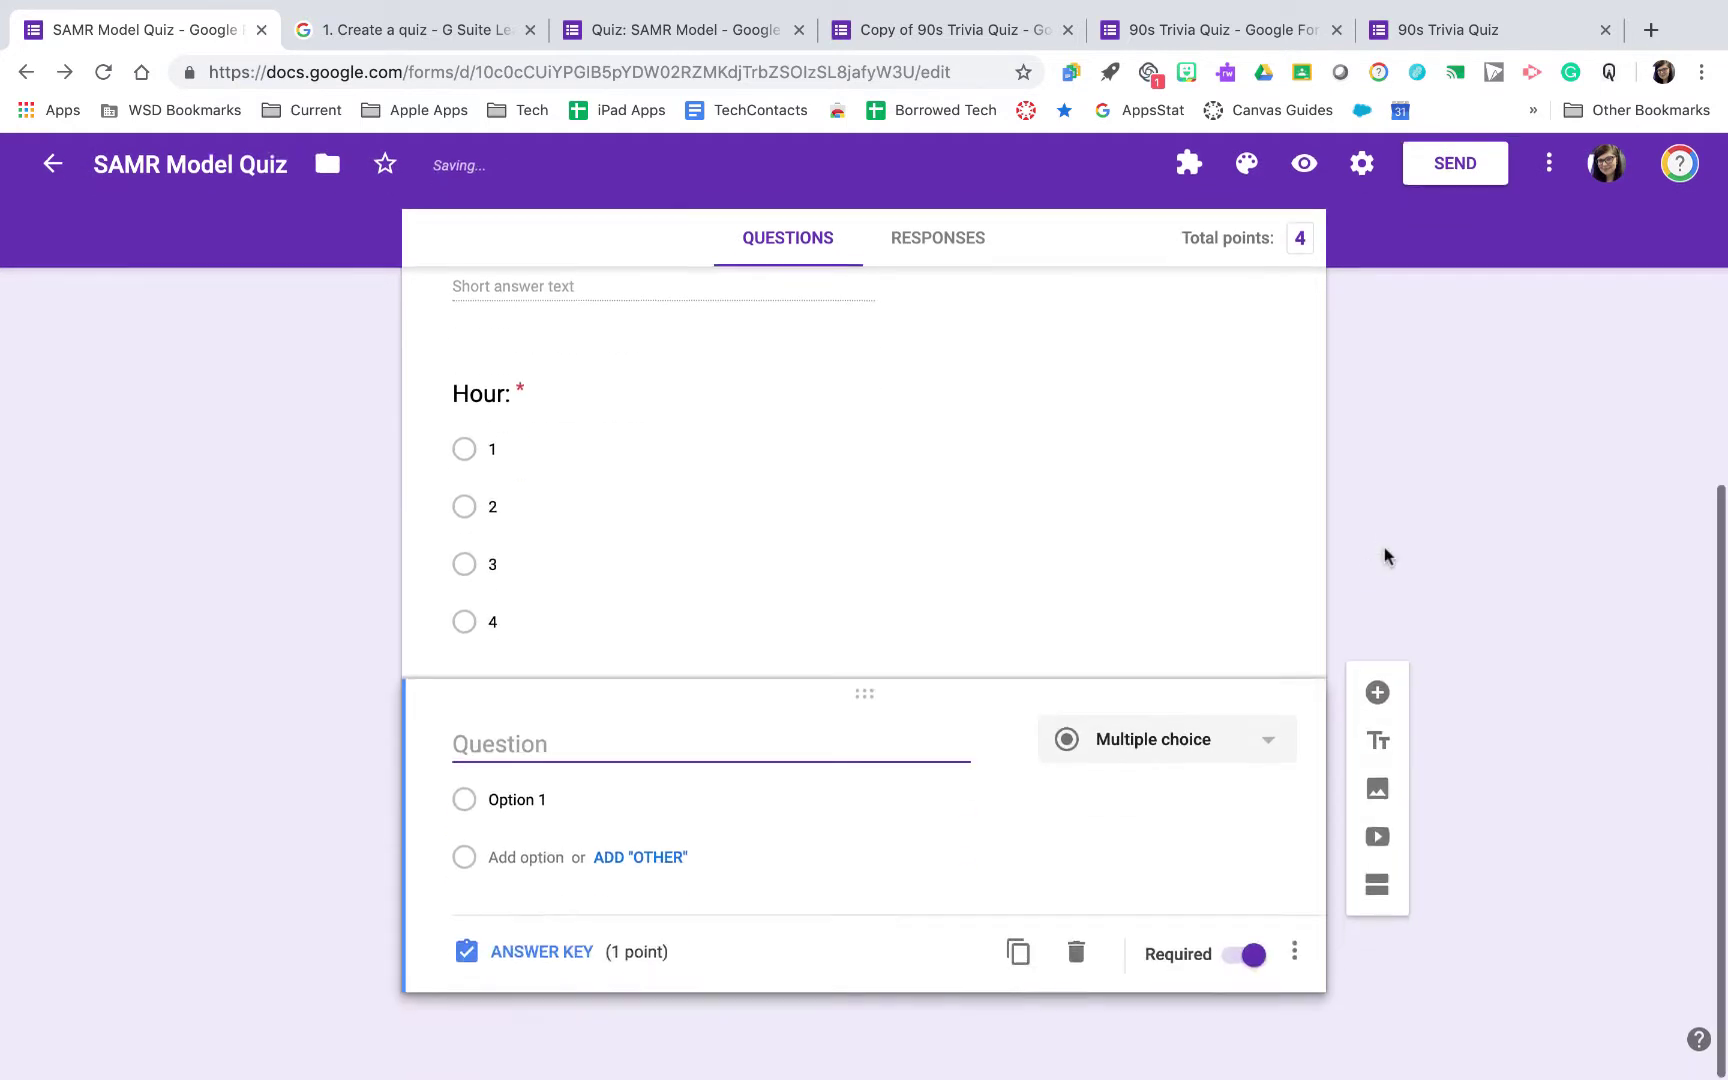
{"action": "left_click", "coordinate": [1191, 762]}
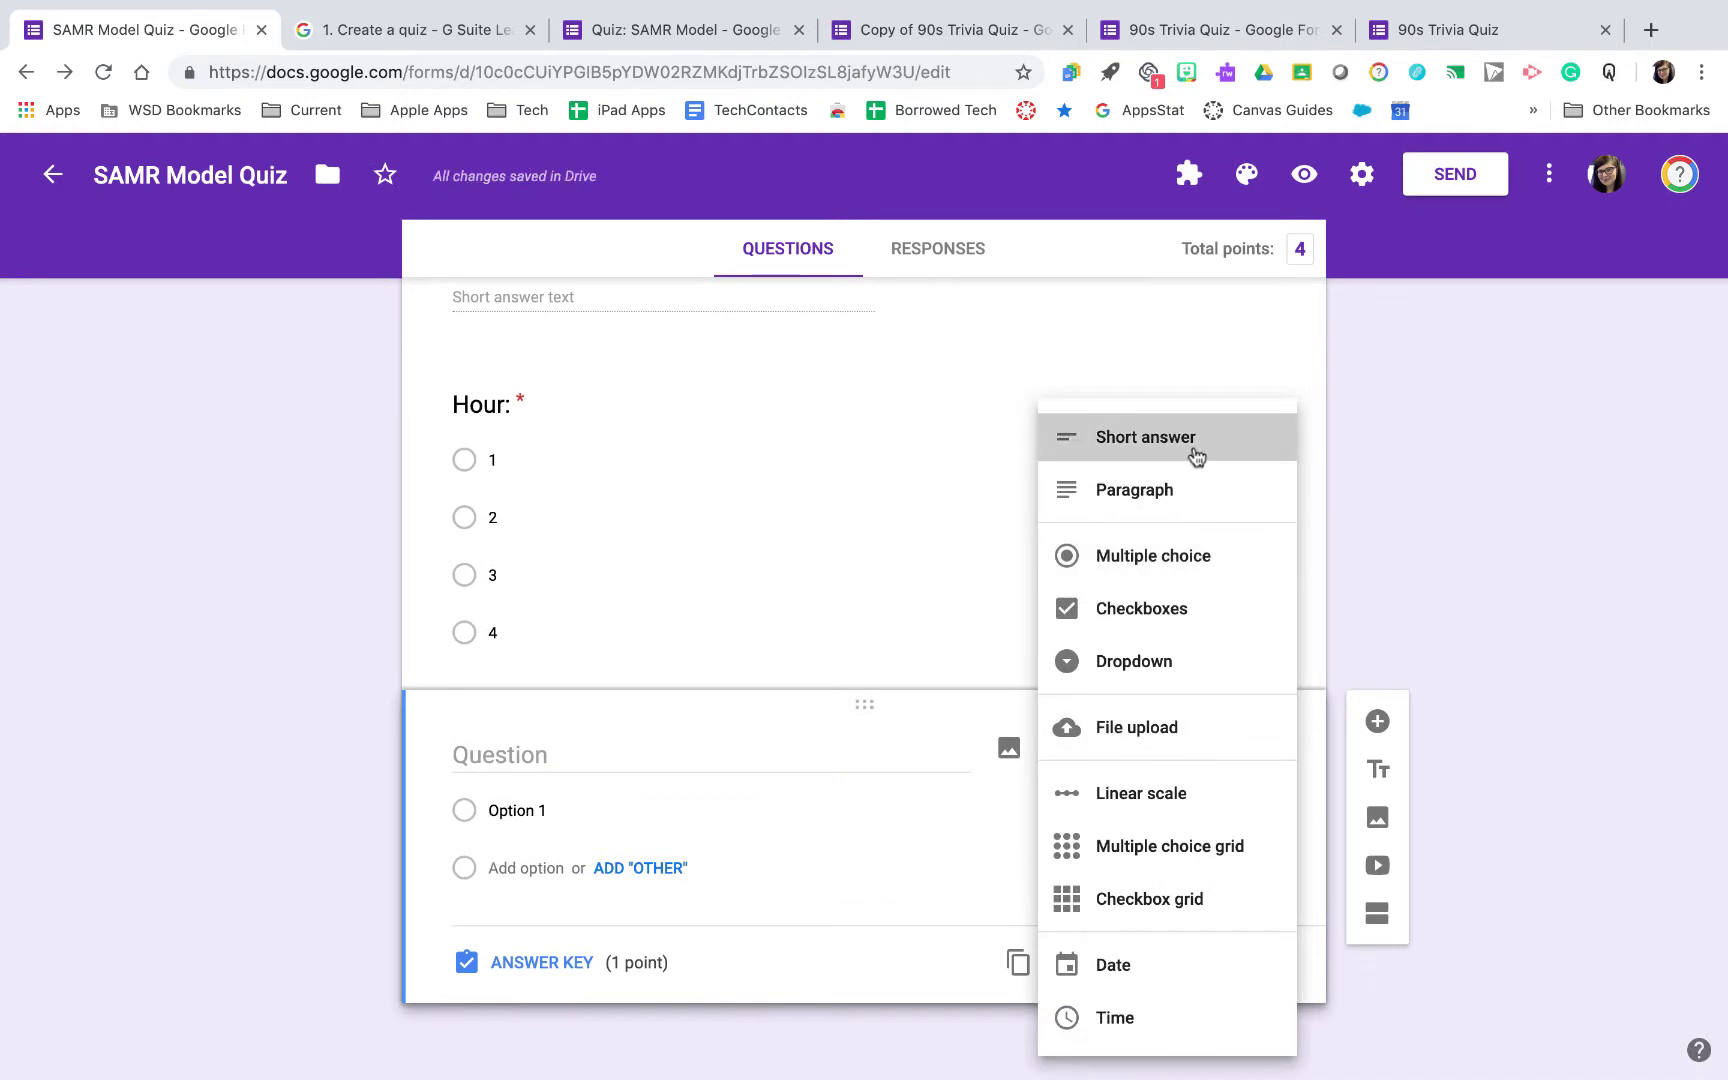
{"action": "left_click", "coordinate": [1192, 451]}
{"action": "left_click", "coordinate": [701, 806]}
{"action": "type", "text": "assword:"}
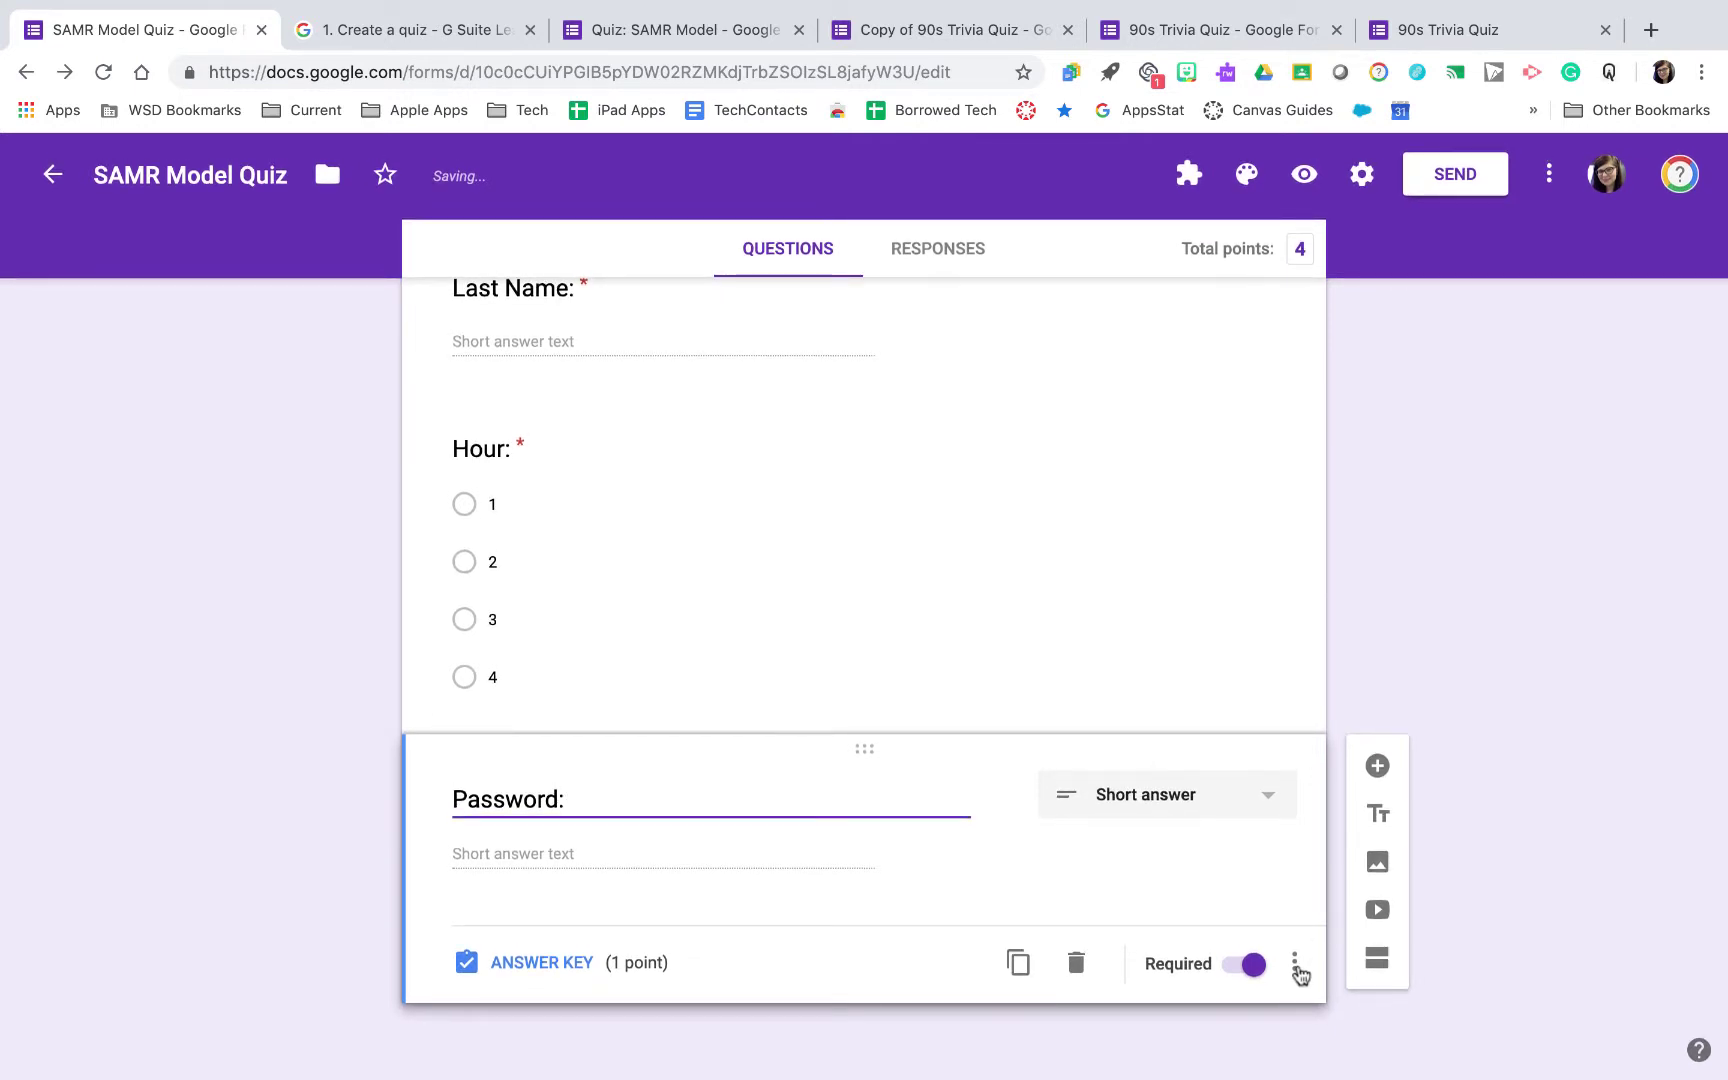
Add regular-expression Matches validation with the set pattern and error text 'capitalize first letter'
{"action": "left_click", "coordinate": [1295, 966]}
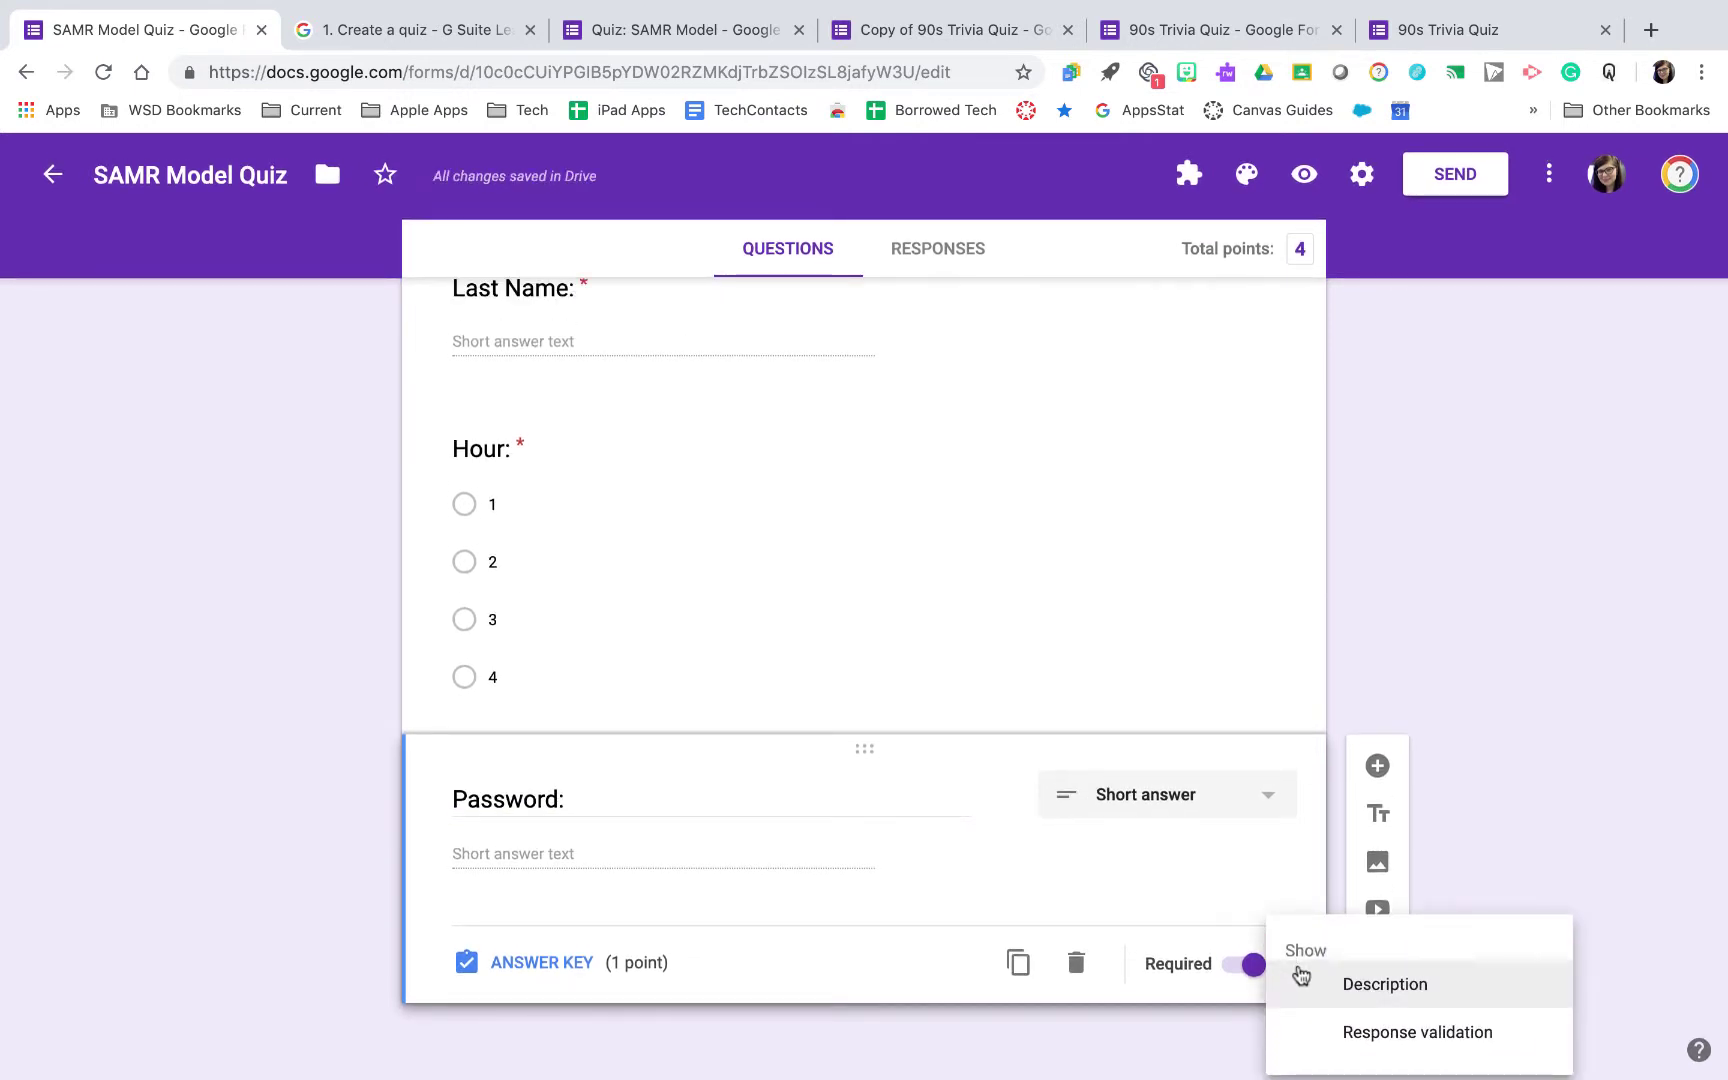
{"action": "left_click", "coordinate": [1322, 1030]}
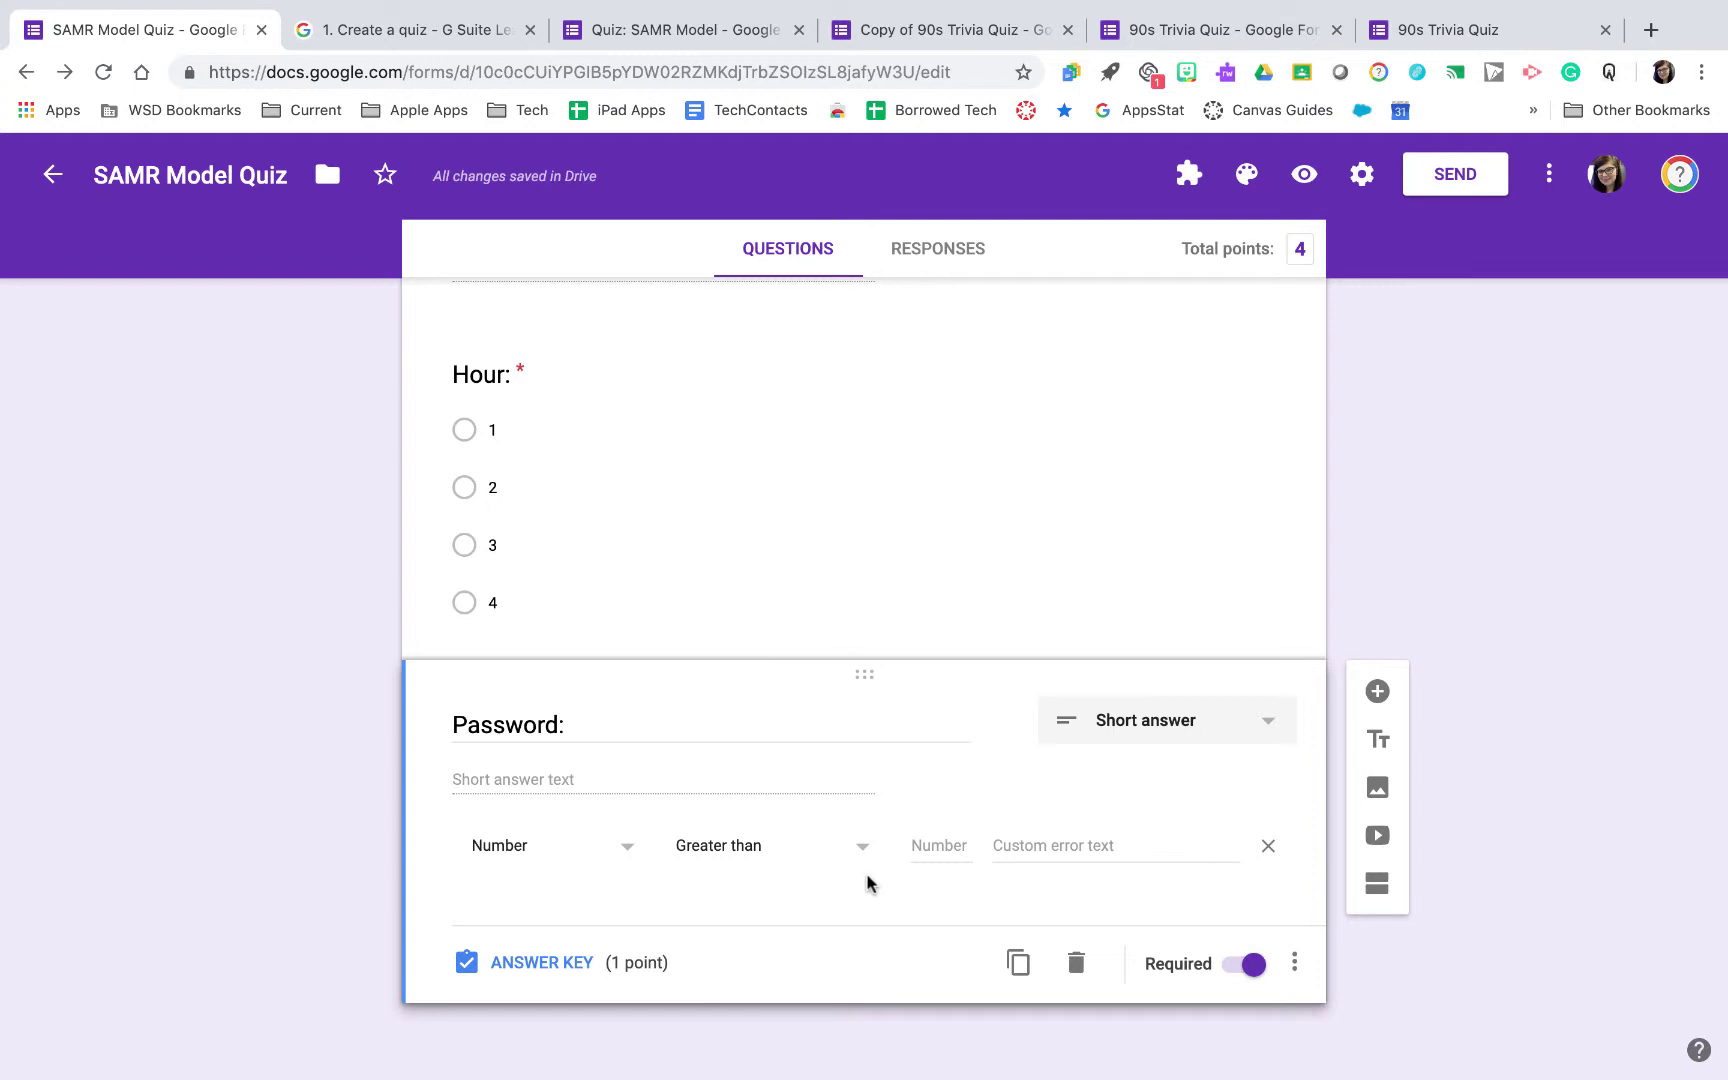
{"action": "left_click", "coordinate": [531, 848]}
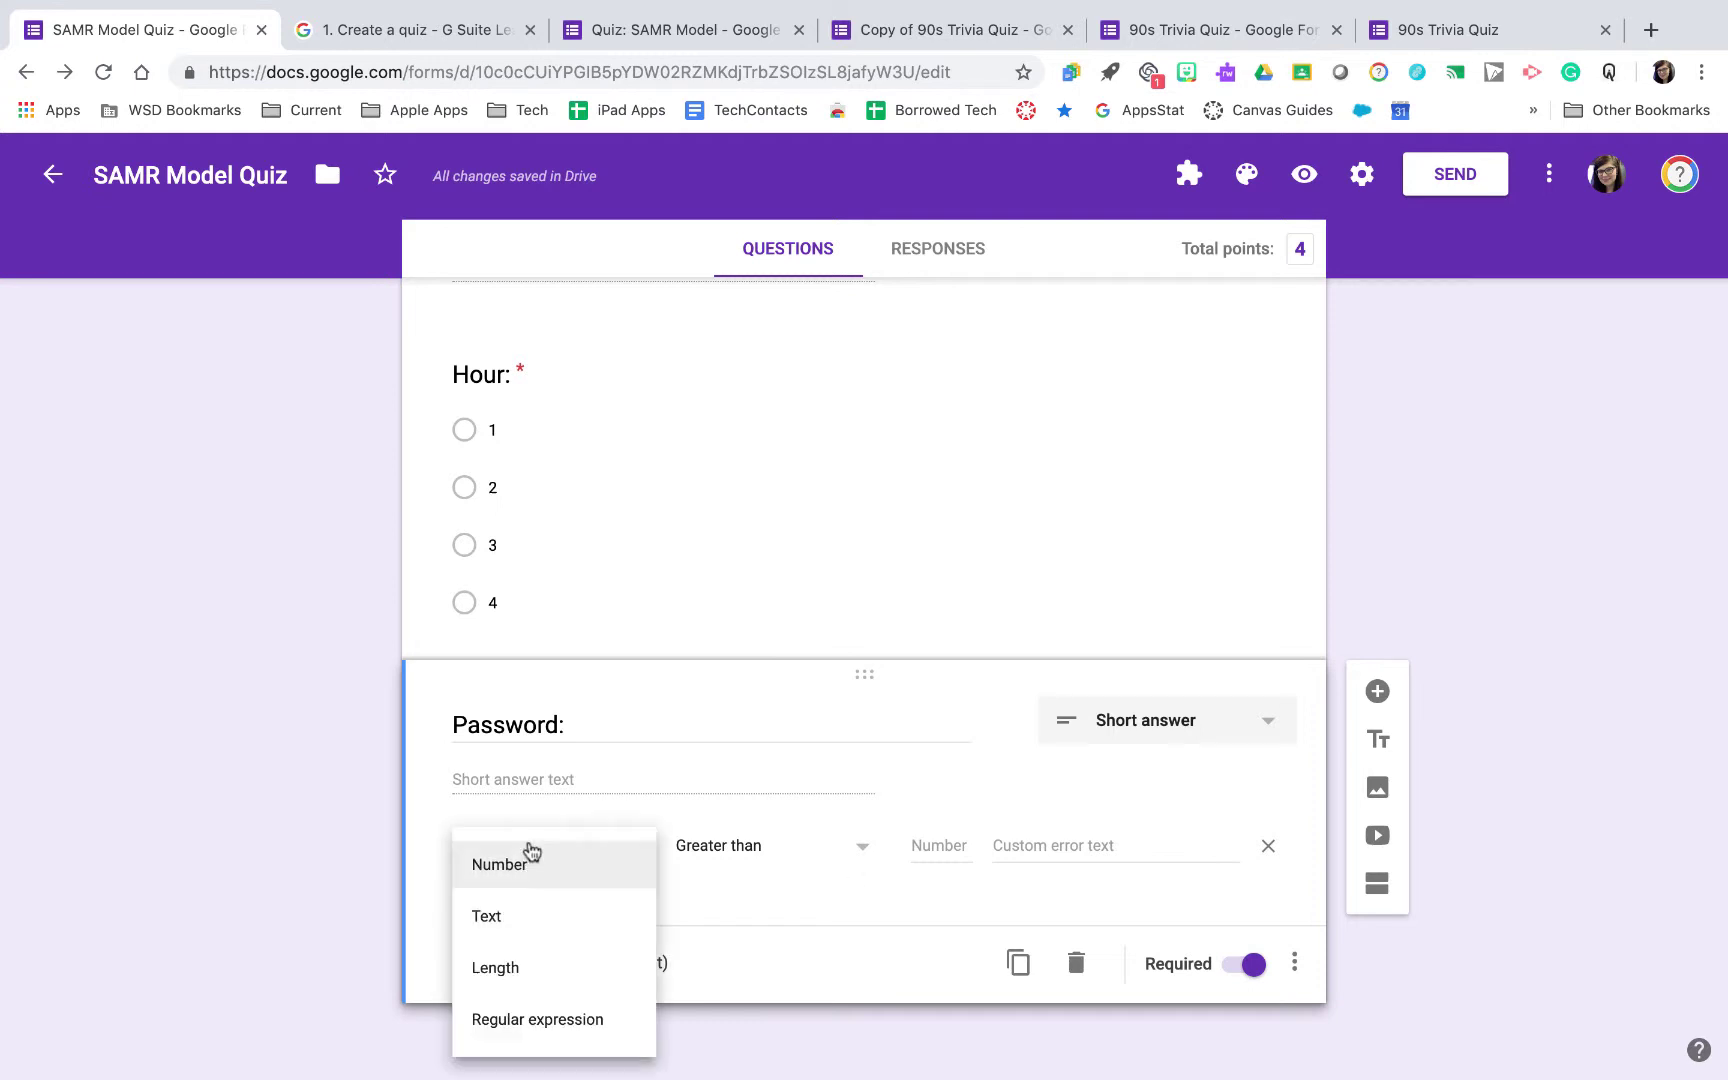
{"action": "left_click", "coordinate": [532, 928]}
{"action": "left_click", "coordinate": [553, 1020]}
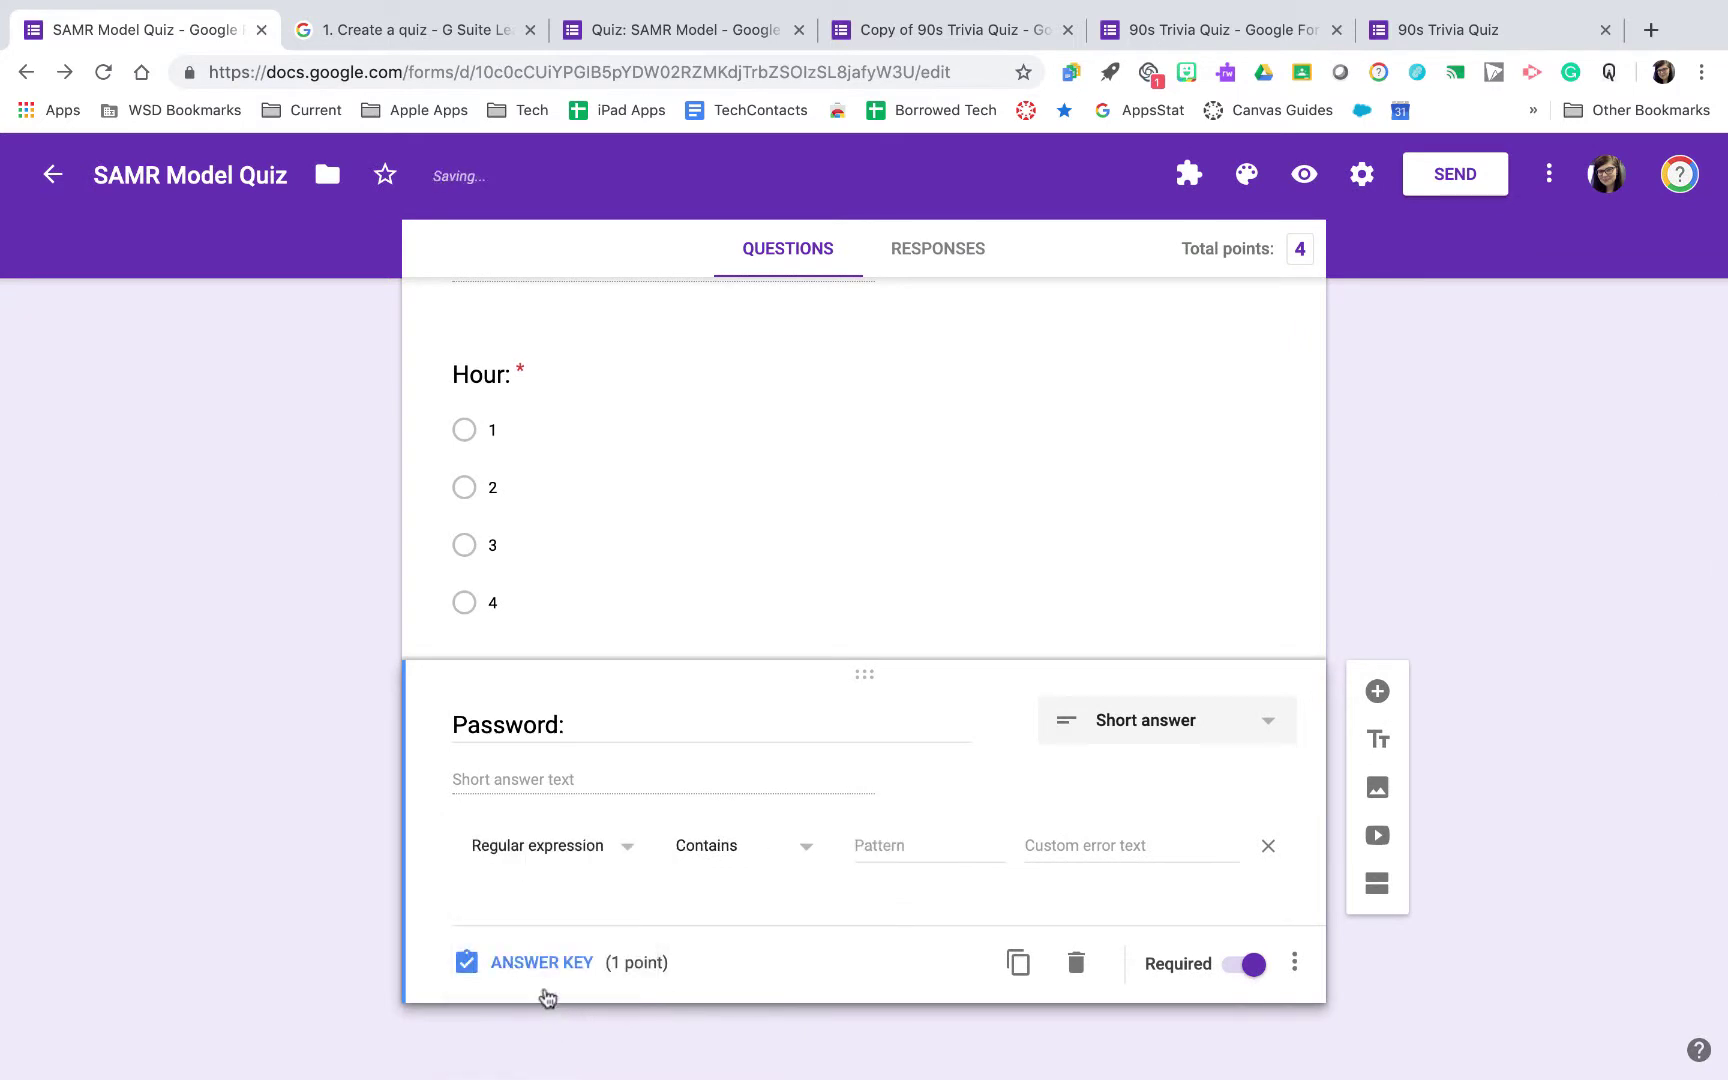
{"action": "left_click", "coordinate": [750, 866]}
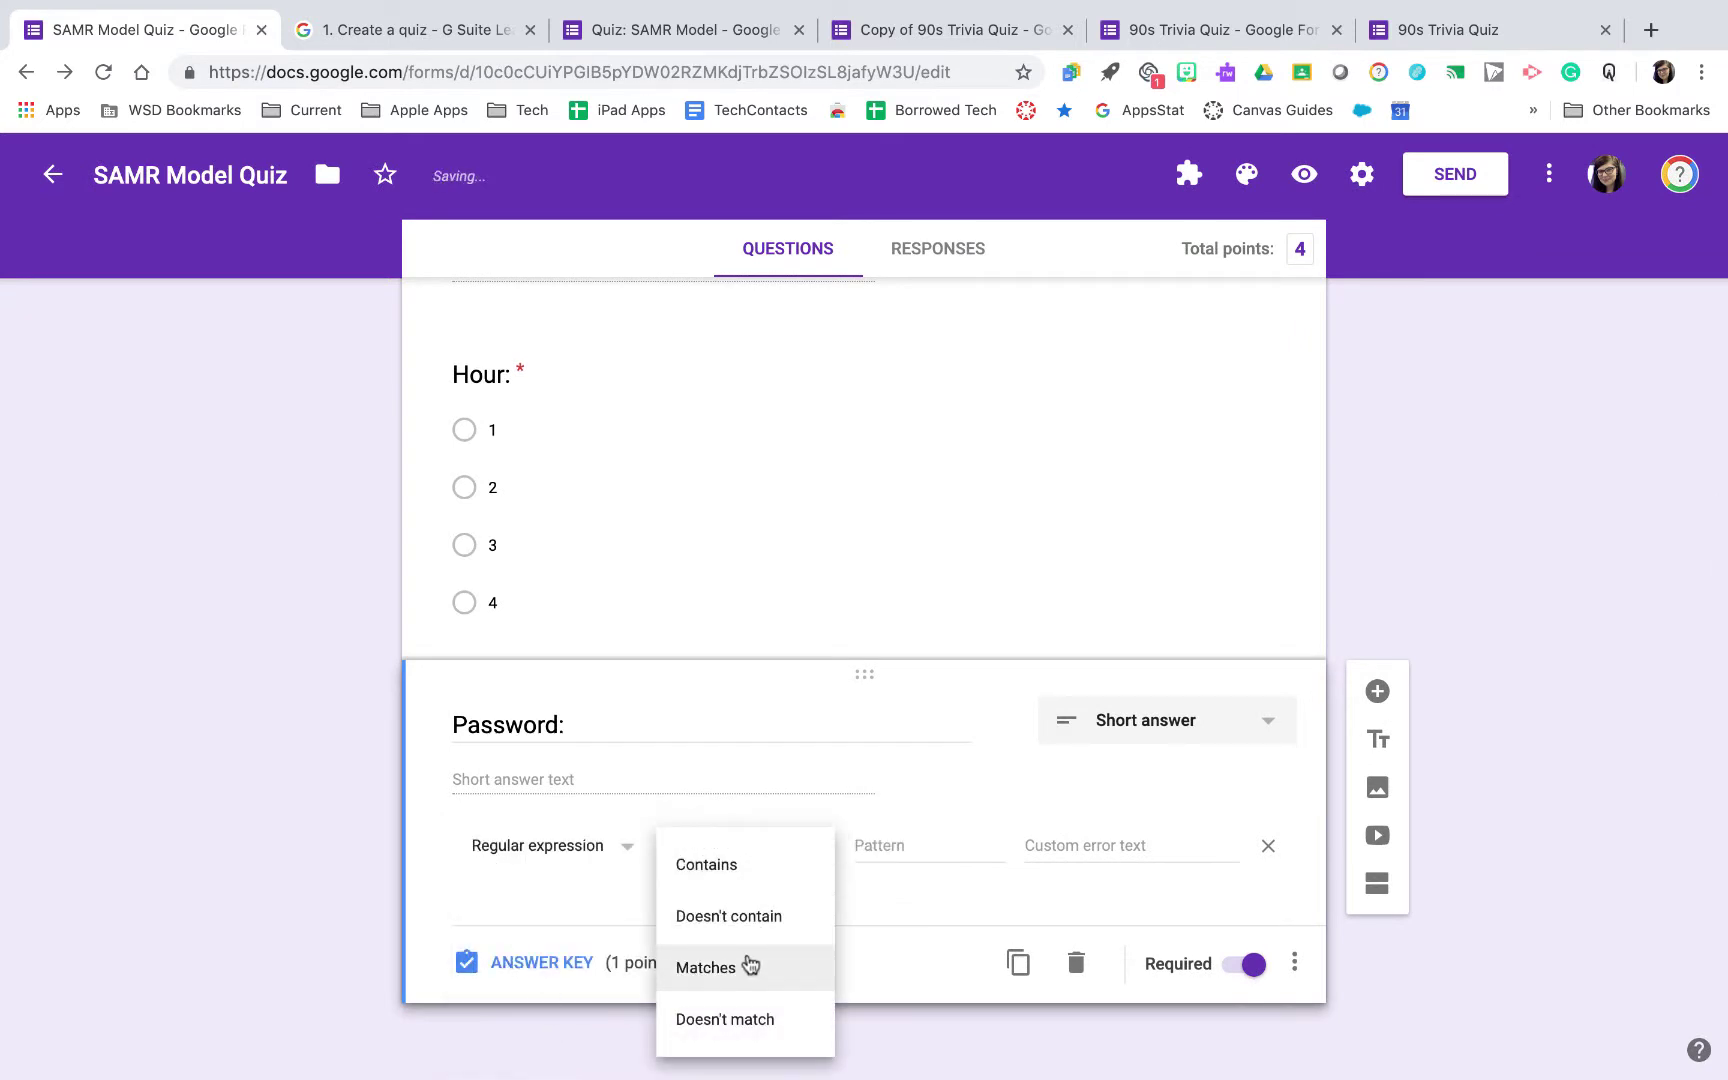
{"action": "left_click", "coordinate": [748, 964]}
{"action": "left_click", "coordinate": [894, 842]}
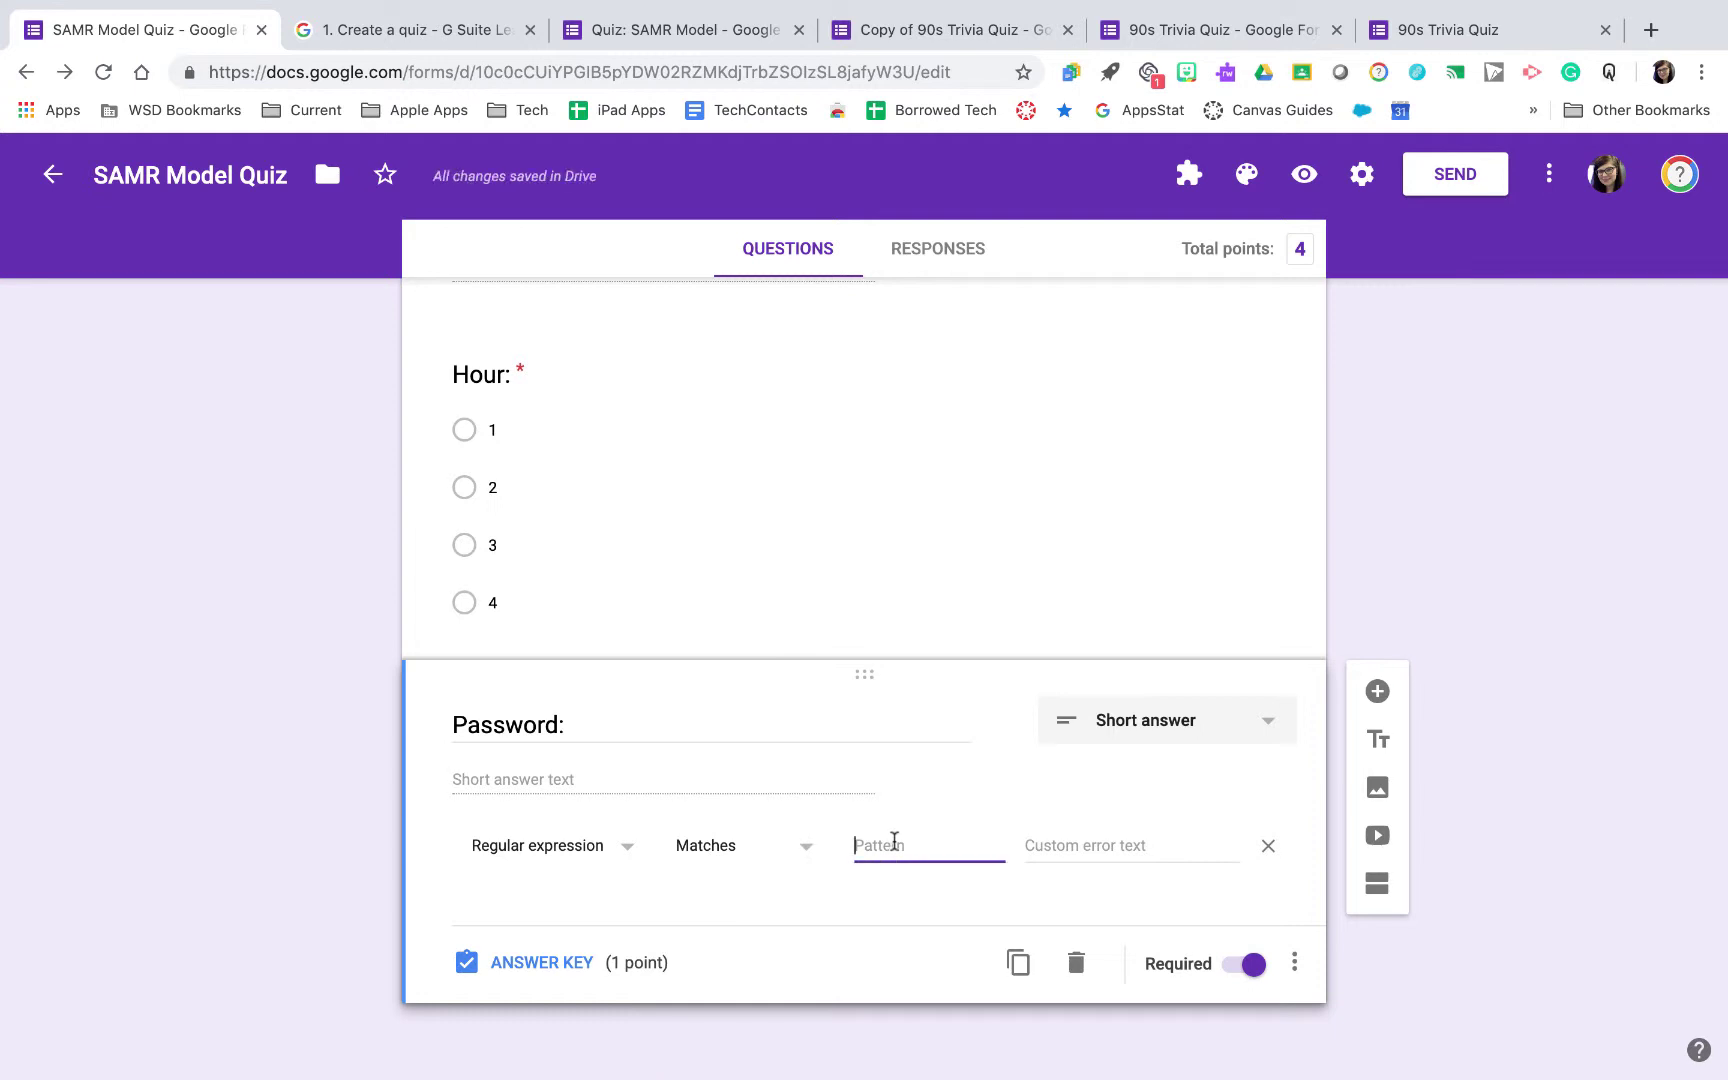
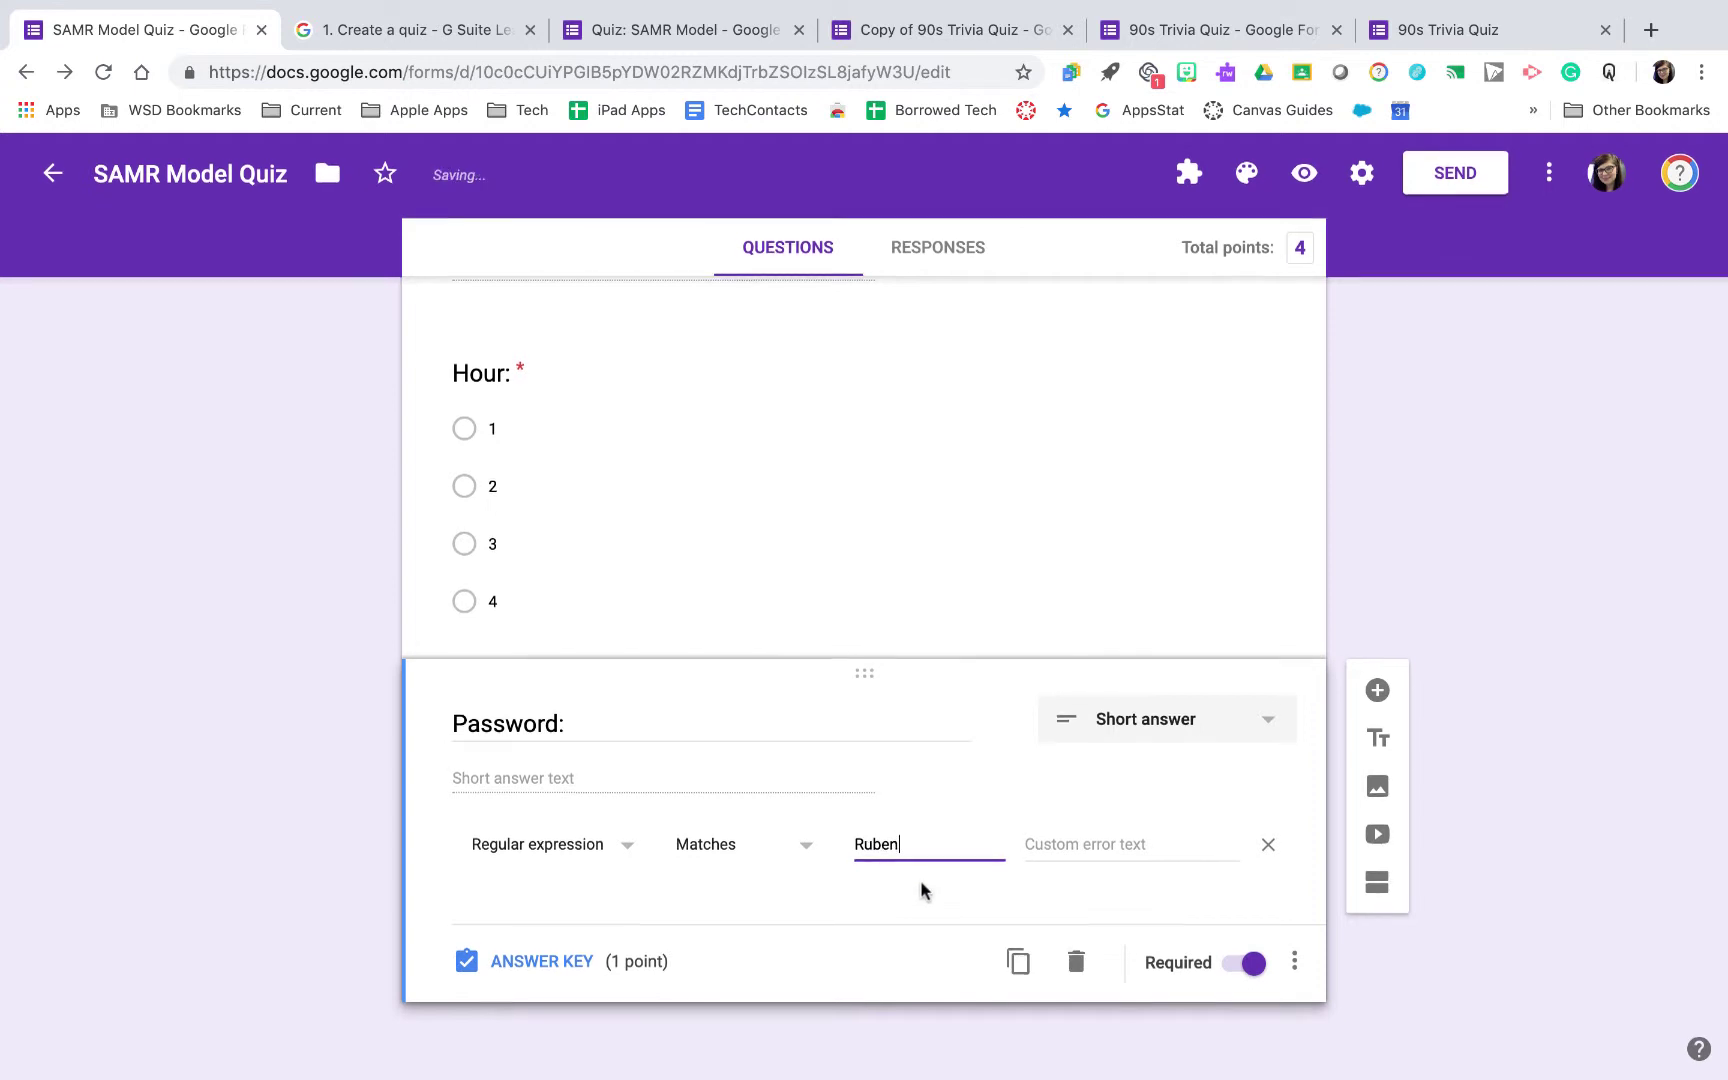
{"action": "left_click", "coordinate": [1088, 843]}
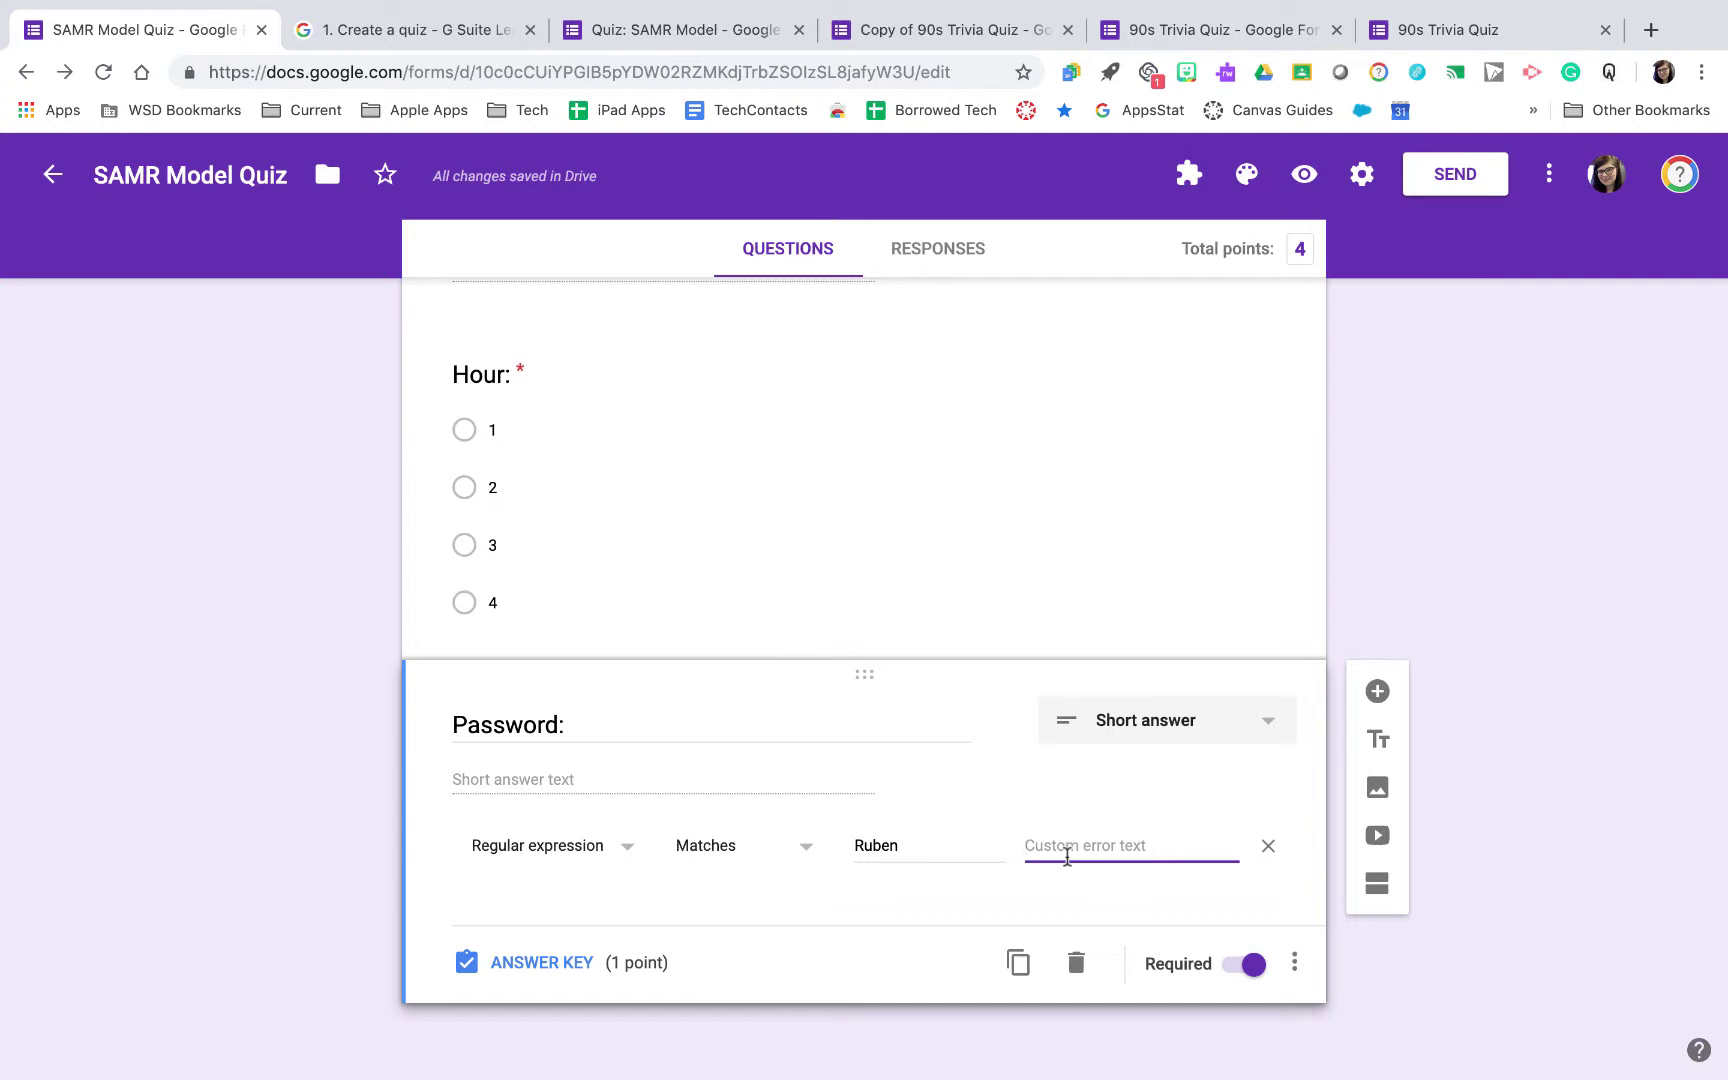
{"action": "type", "text": "capitalize first letter"}
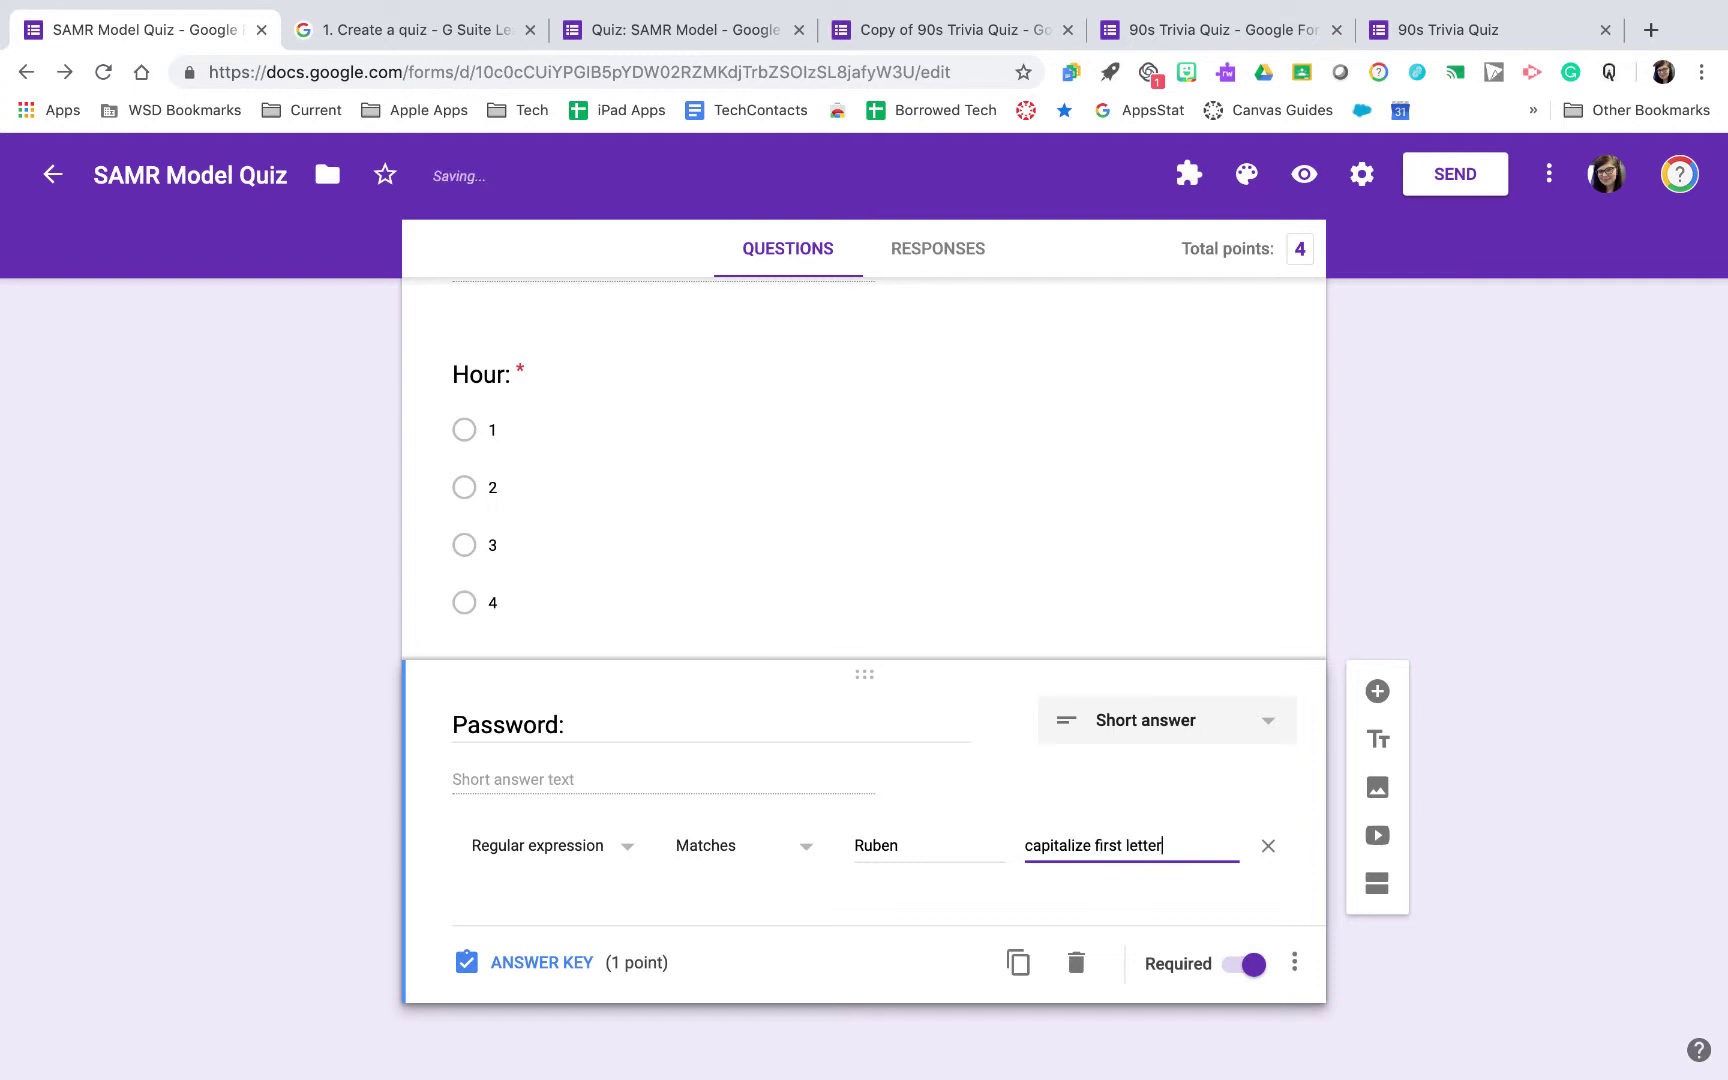
Add a second section named 'SAMR Quiz' below the Password question
{"action": "scroll", "coordinate": [902, 752], "scroll_direction": "up", "scroll_amount": 6}
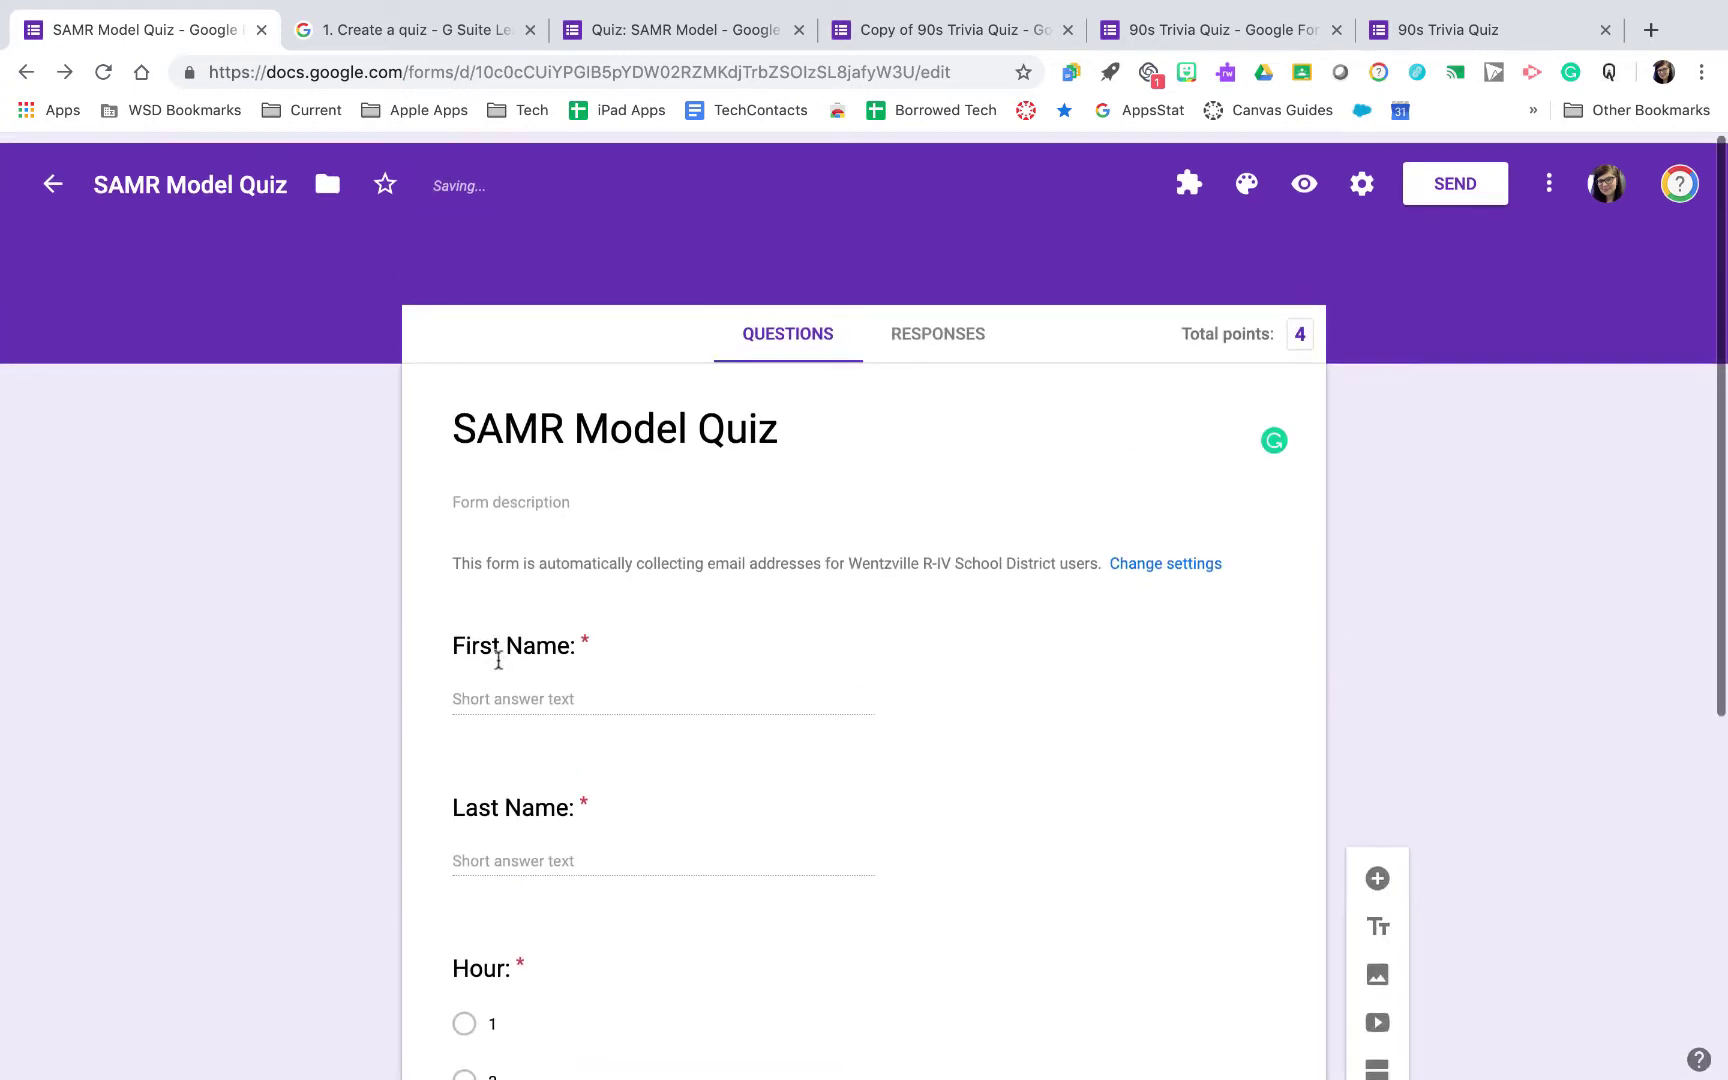
{"action": "scroll", "coordinate": [500, 670], "scroll_direction": "down", "scroll_amount": 6}
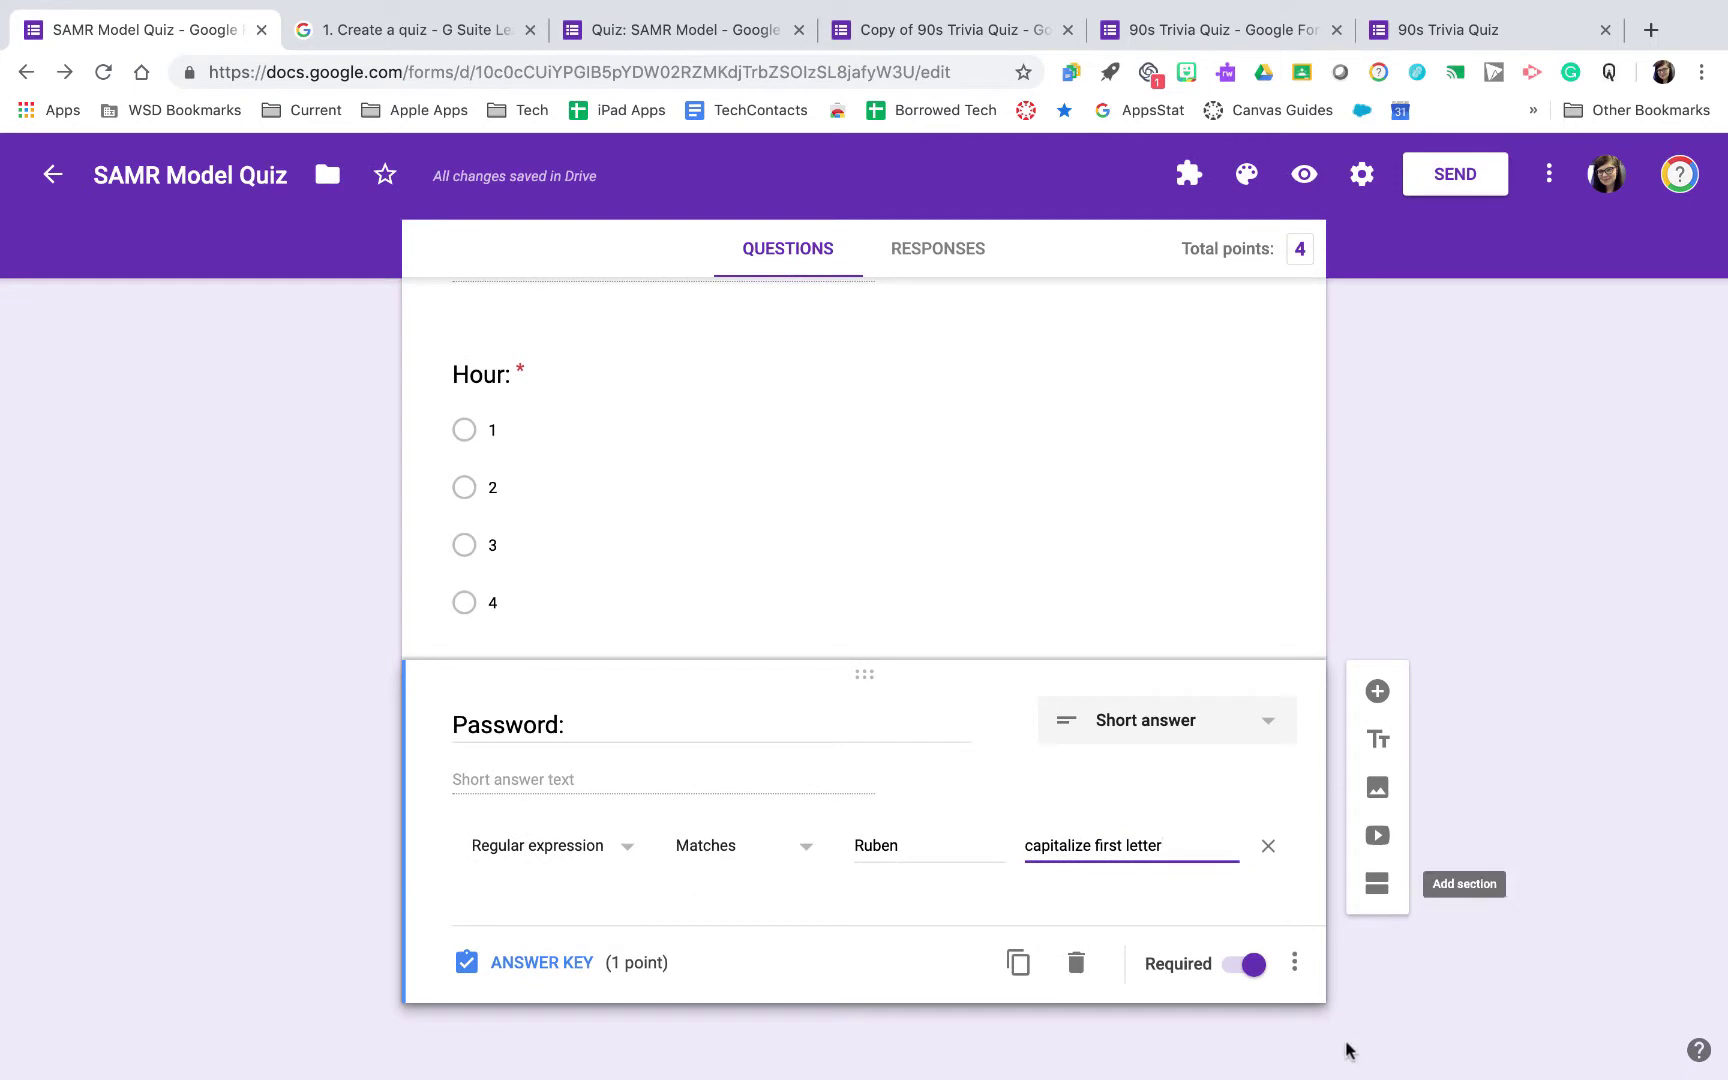
{"action": "scroll", "coordinate": [1015, 850], "scroll_direction": "up", "scroll_amount": 6}
{"action": "scroll", "coordinate": [1015, 850], "scroll_direction": "down", "scroll_amount": 6}
{"action": "left_click", "coordinate": [1376, 884]}
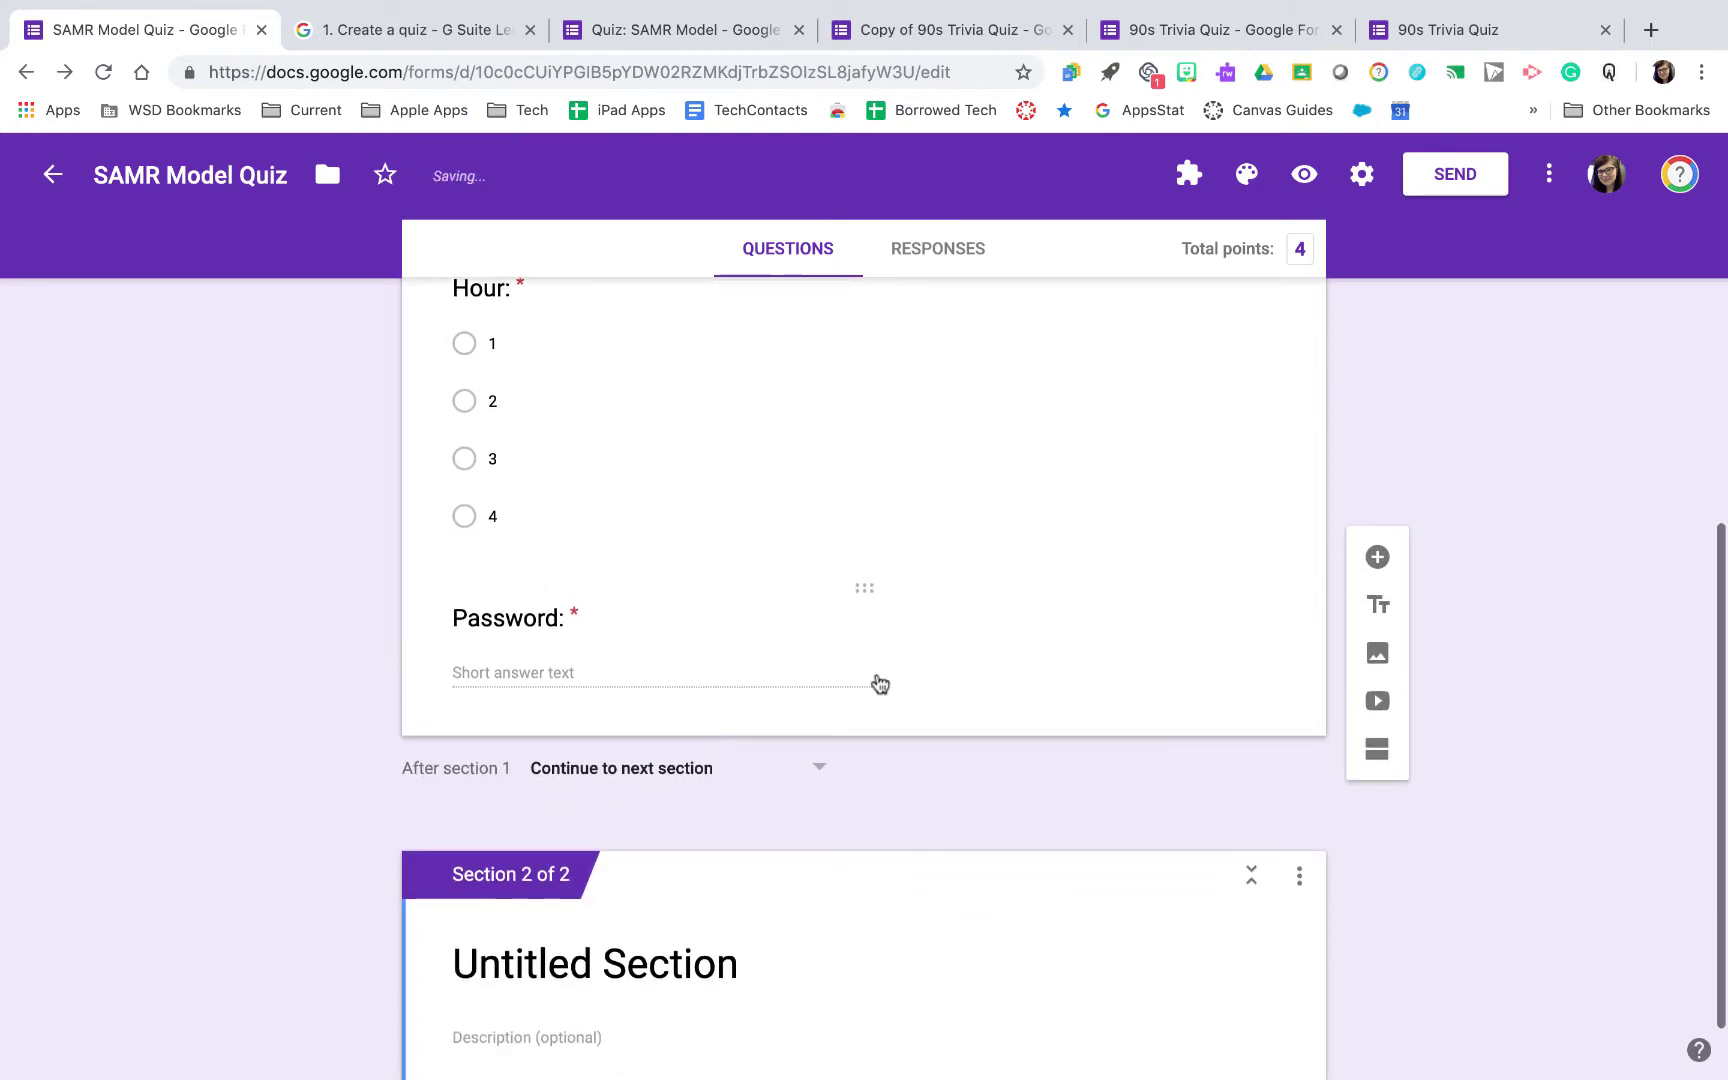
{"action": "scroll", "coordinate": [580, 690], "scroll_direction": "down", "scroll_amount": 1}
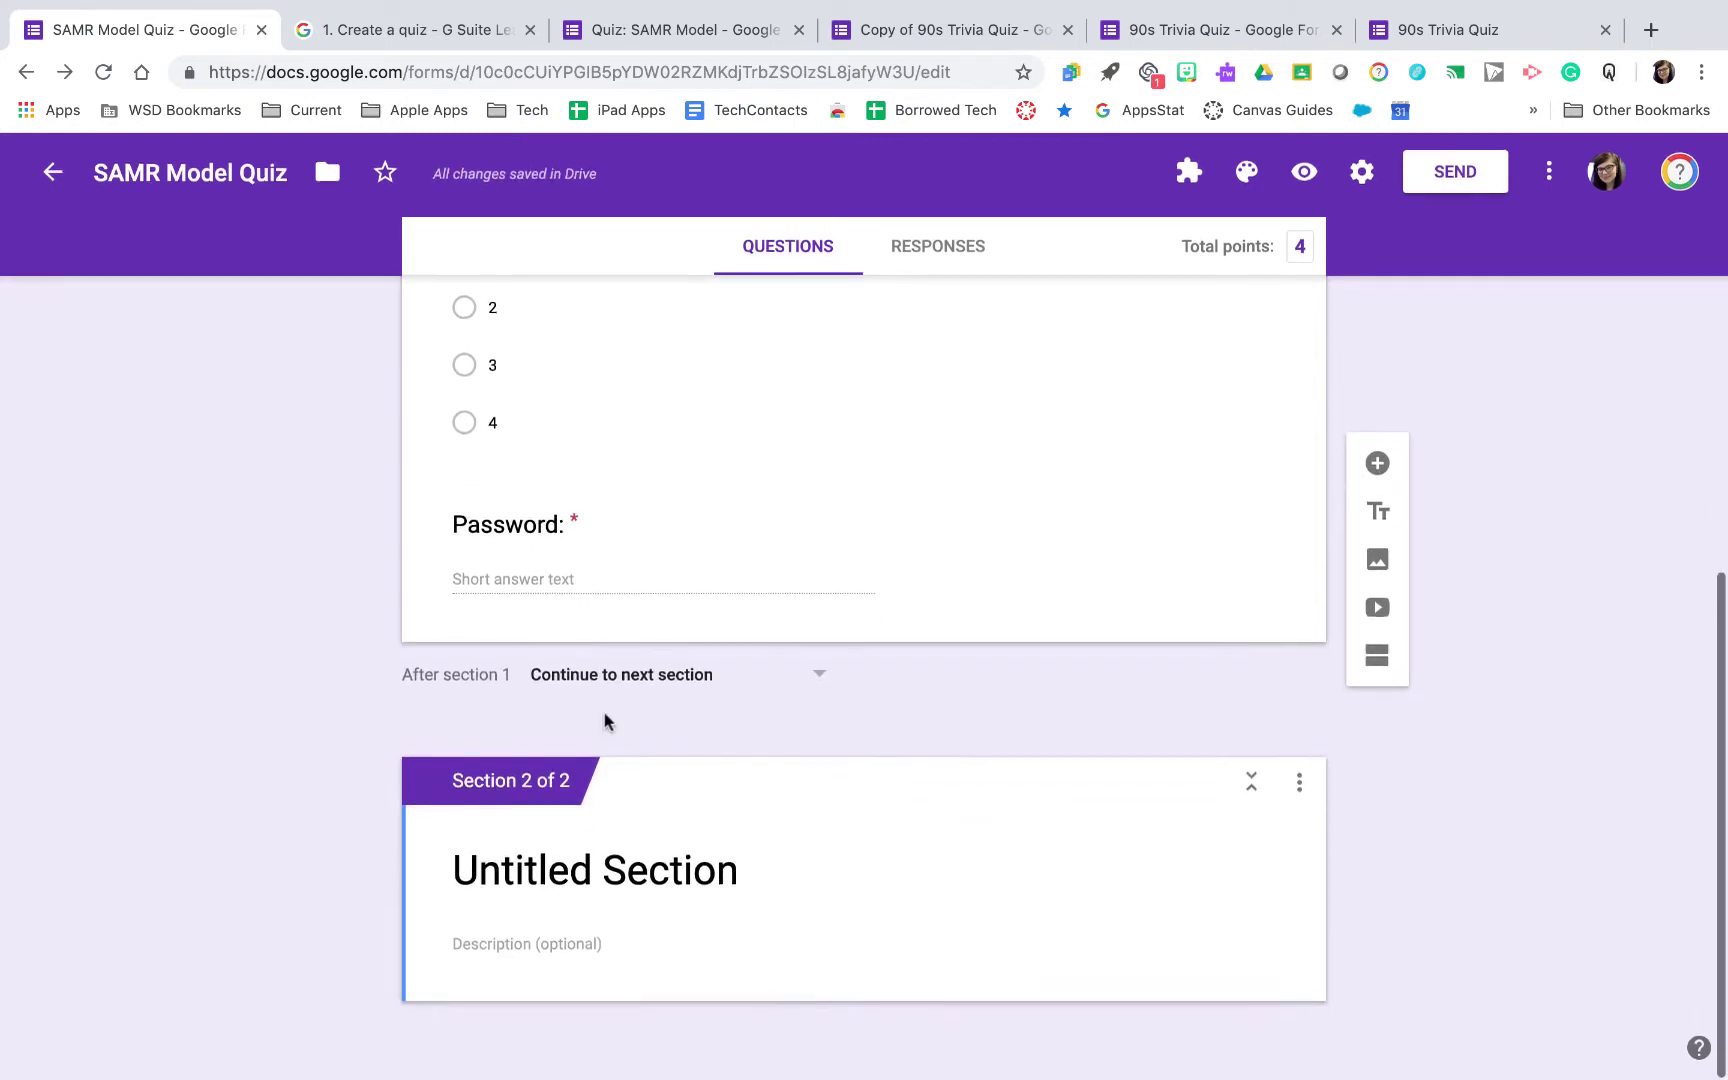
{"action": "left_click", "coordinate": [620, 855]}
{"action": "type", "text": "SAMR"}
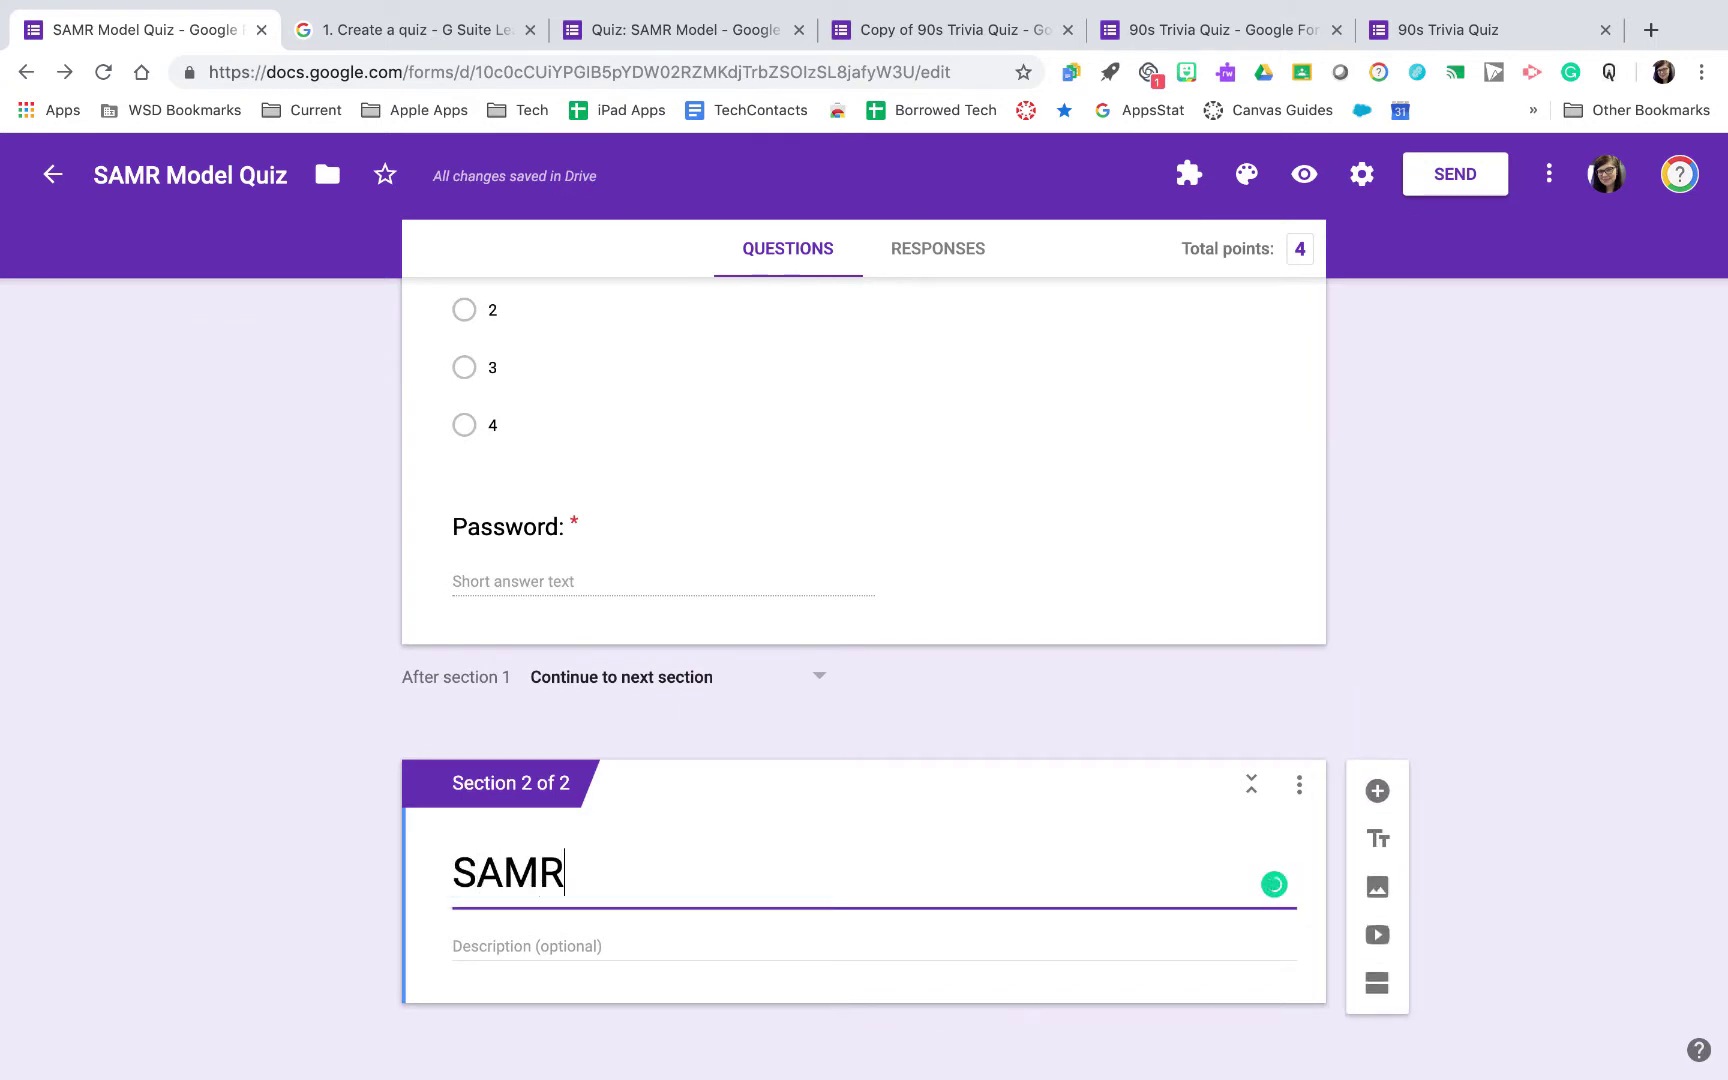
{"action": "type", "text": " Quiz"}
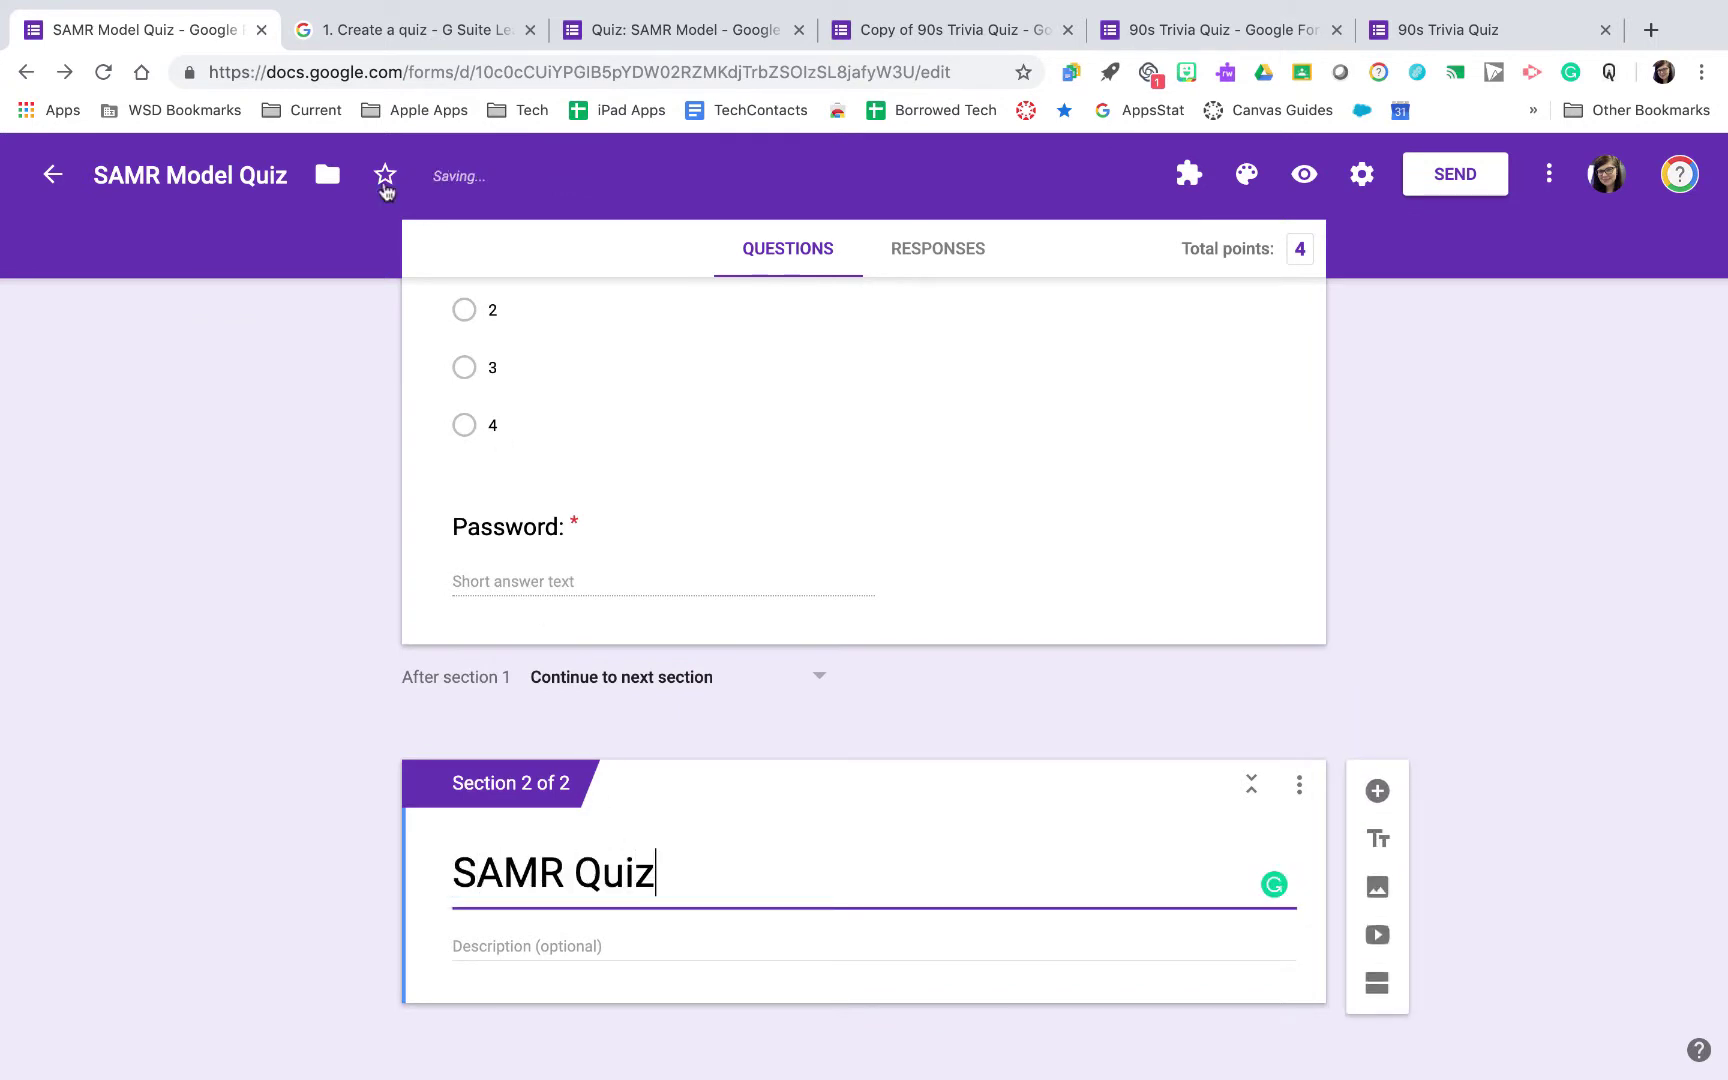
{"action": "left_click", "coordinate": [413, 30]}
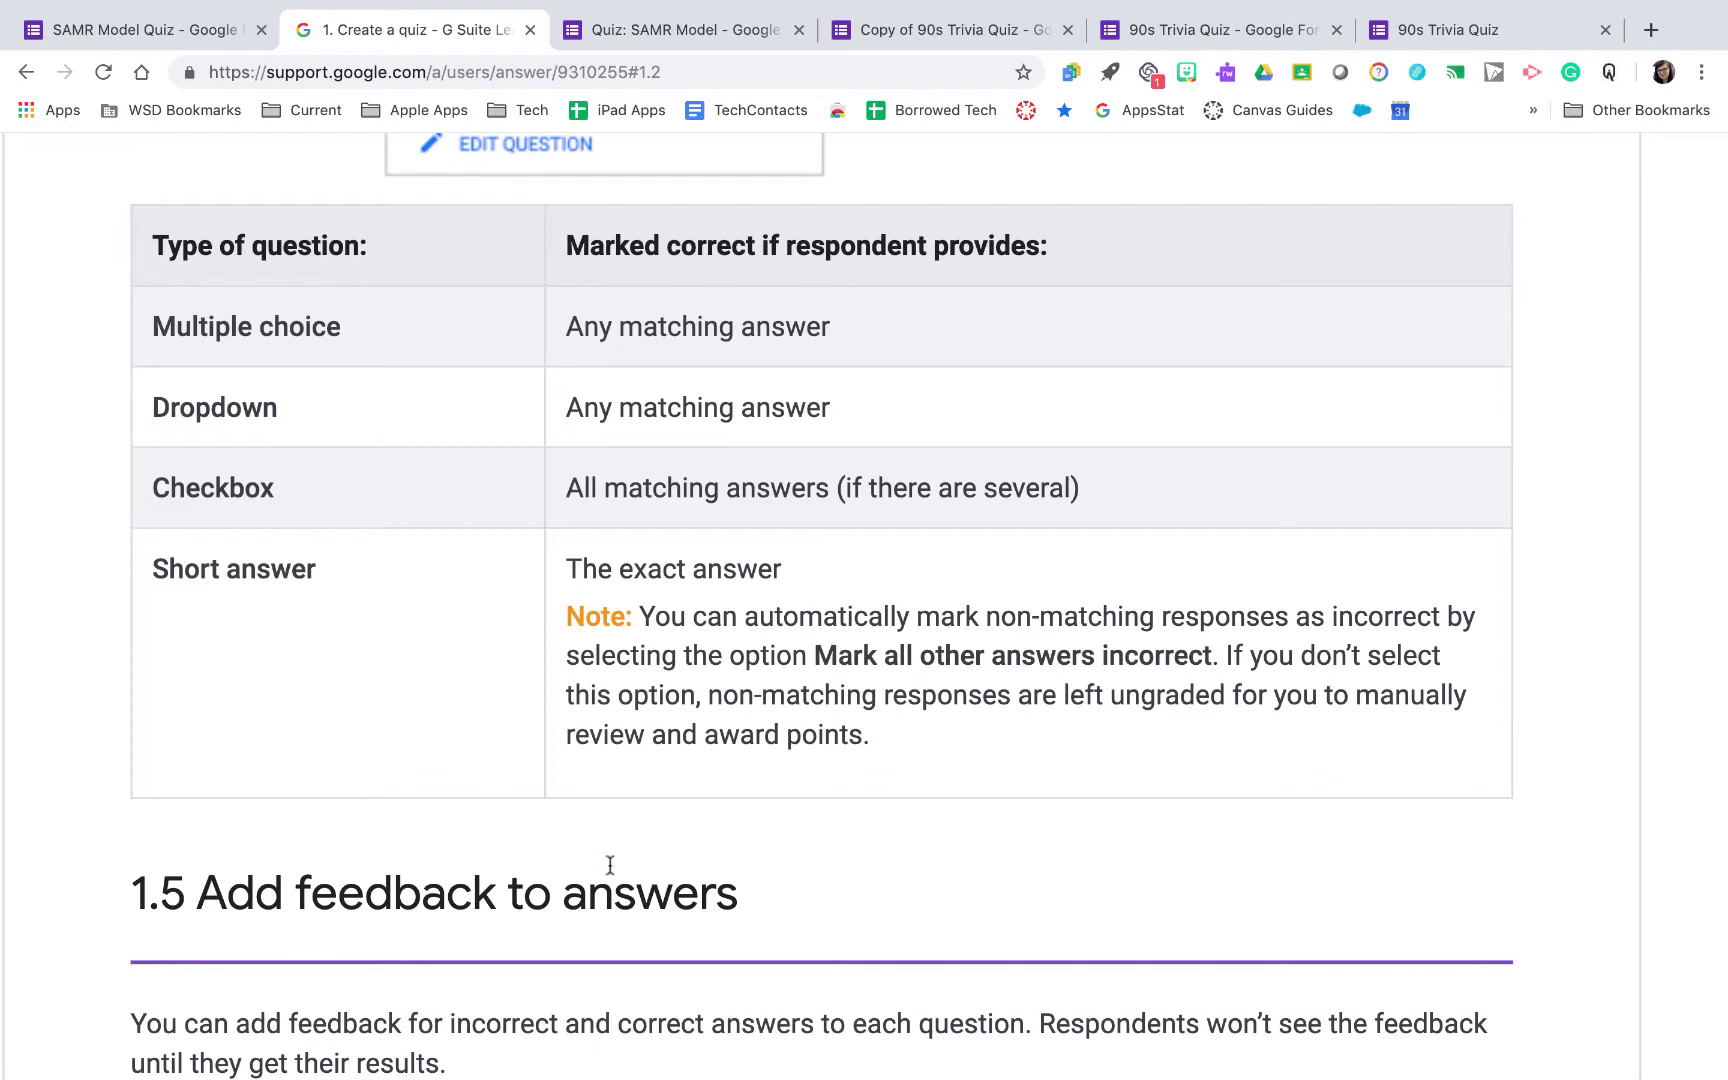
Go back to the SAMR Model Quiz form after reviewing the grading table
{"action": "left_click", "coordinate": [207, 32]}
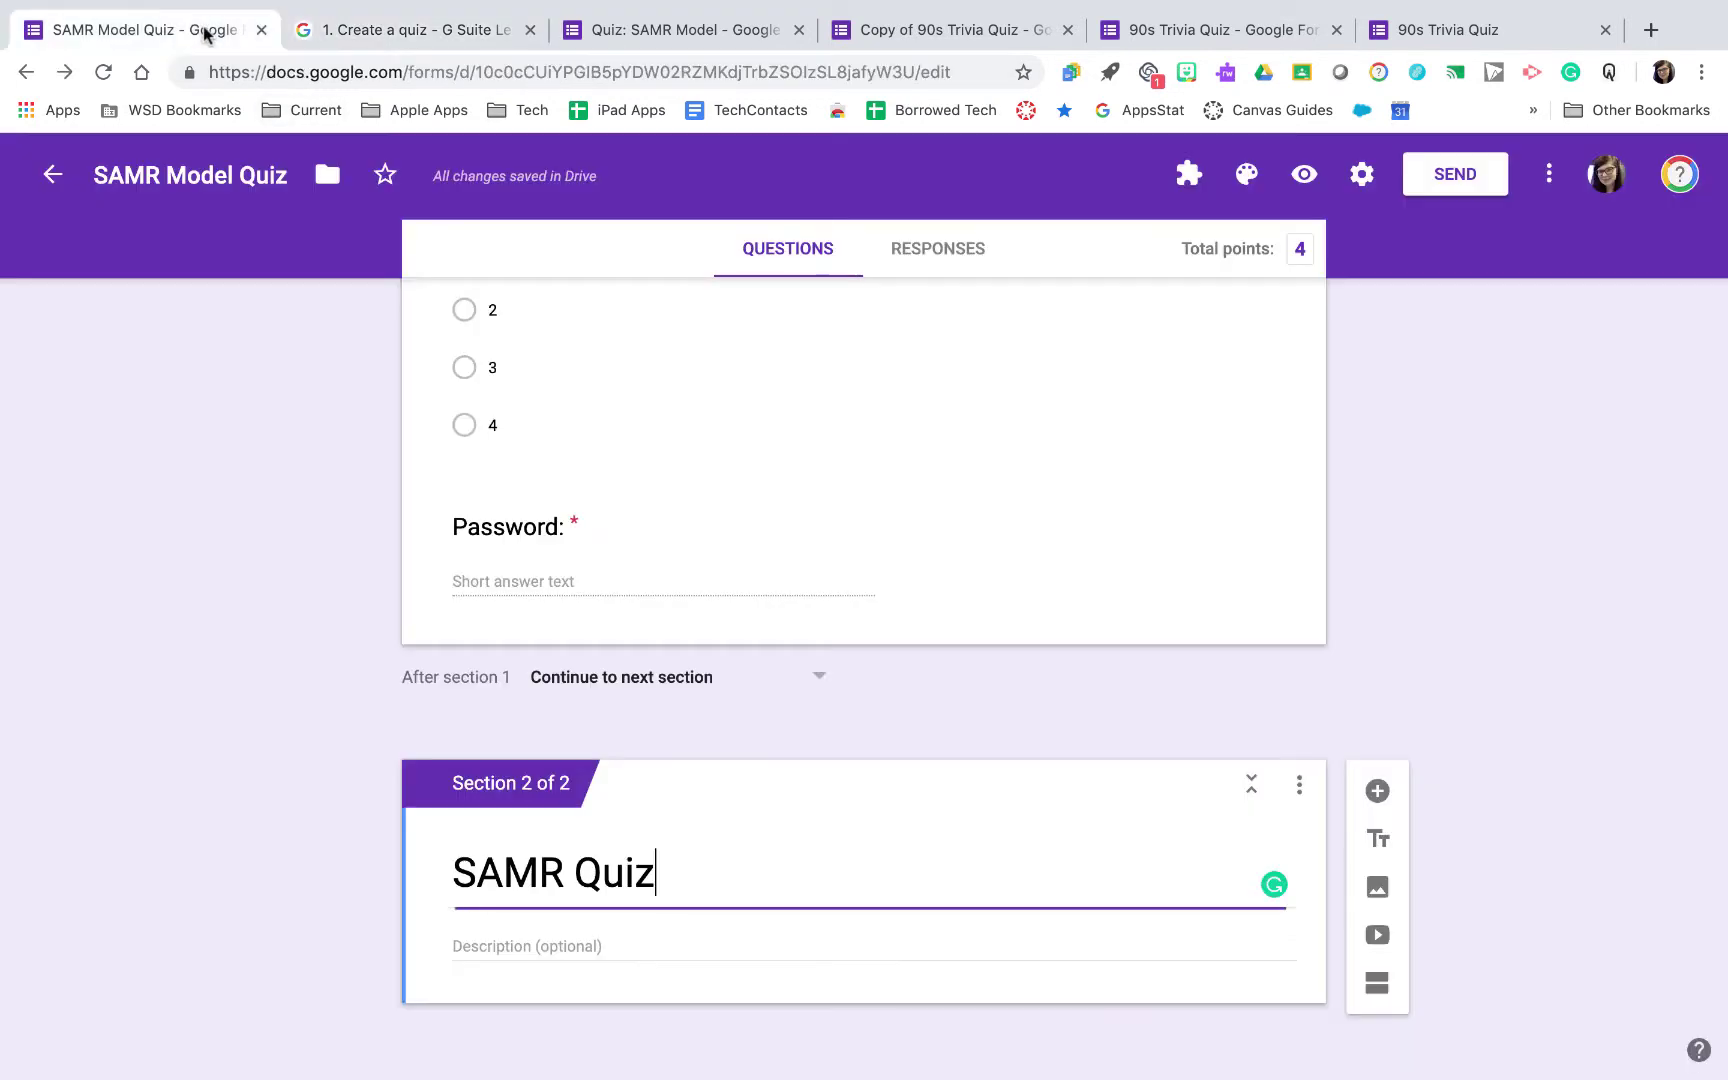
Add question 'In SAMR, "S" represents:' with options Subsitution, Sad, Somewhat on target
{"action": "left_click", "coordinate": [1379, 791]}
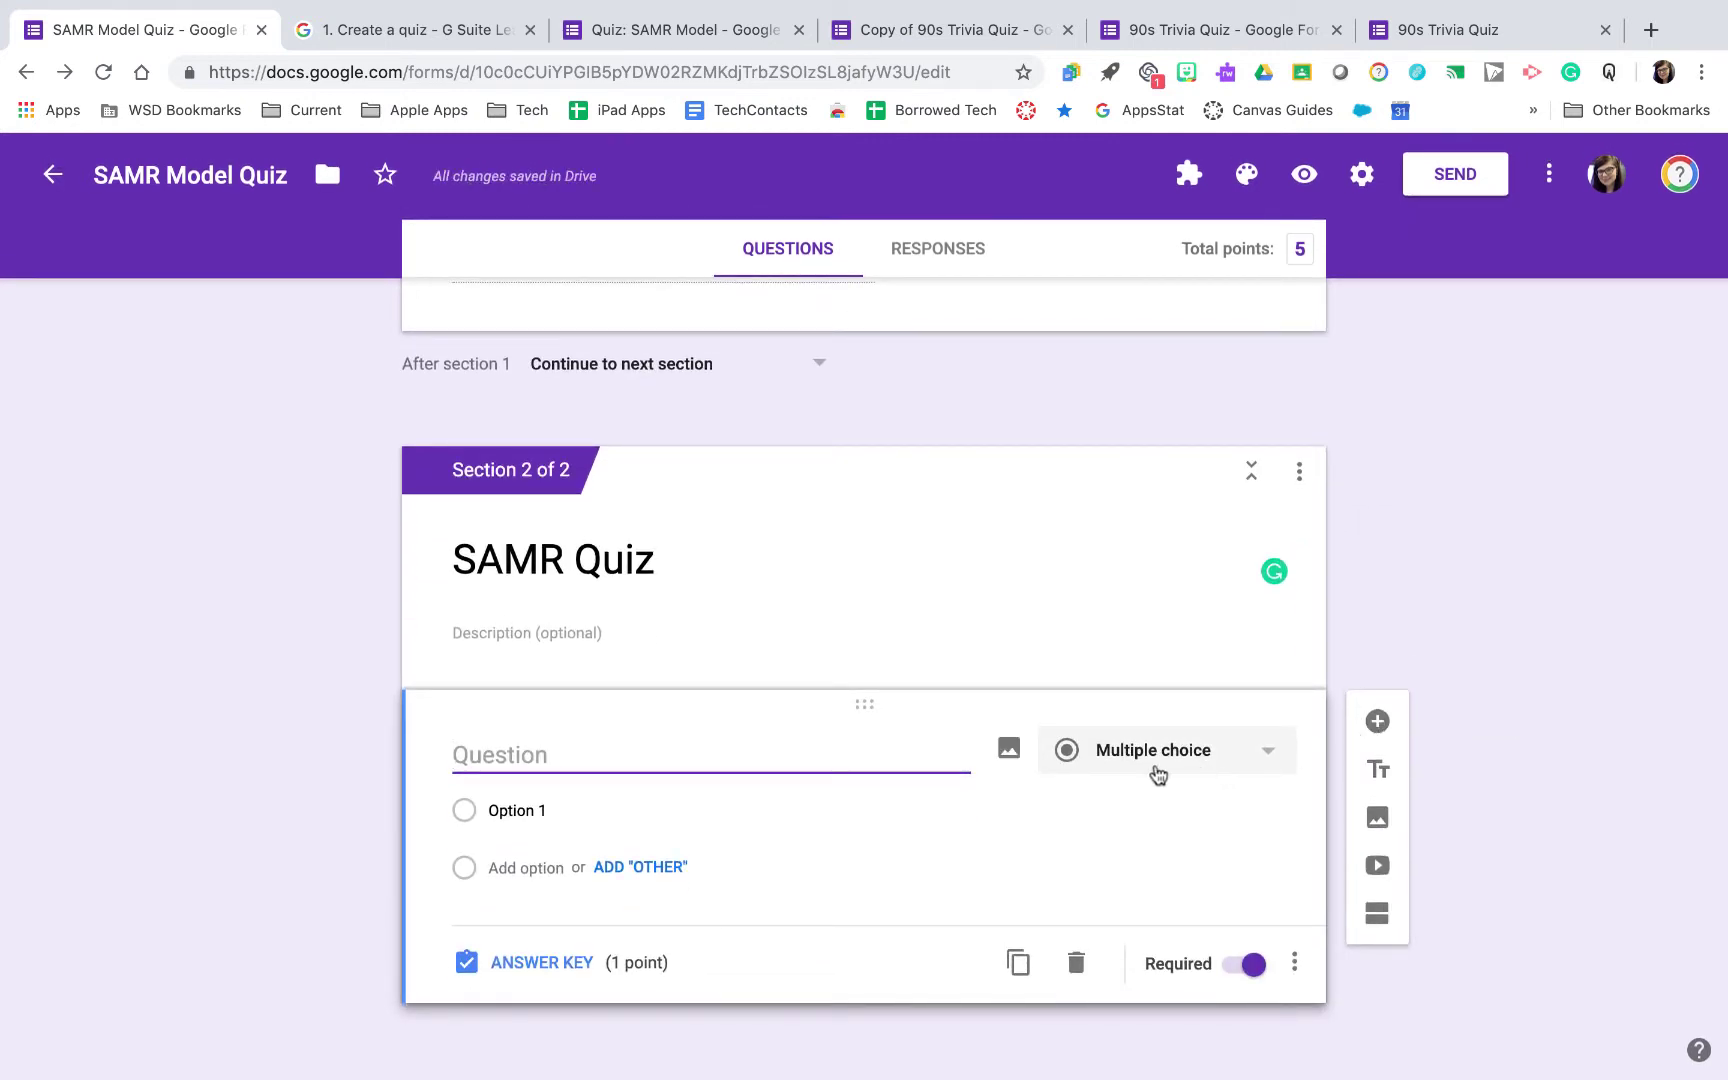
{"action": "type", "text": "In SAMR, \"S\" represents:"}
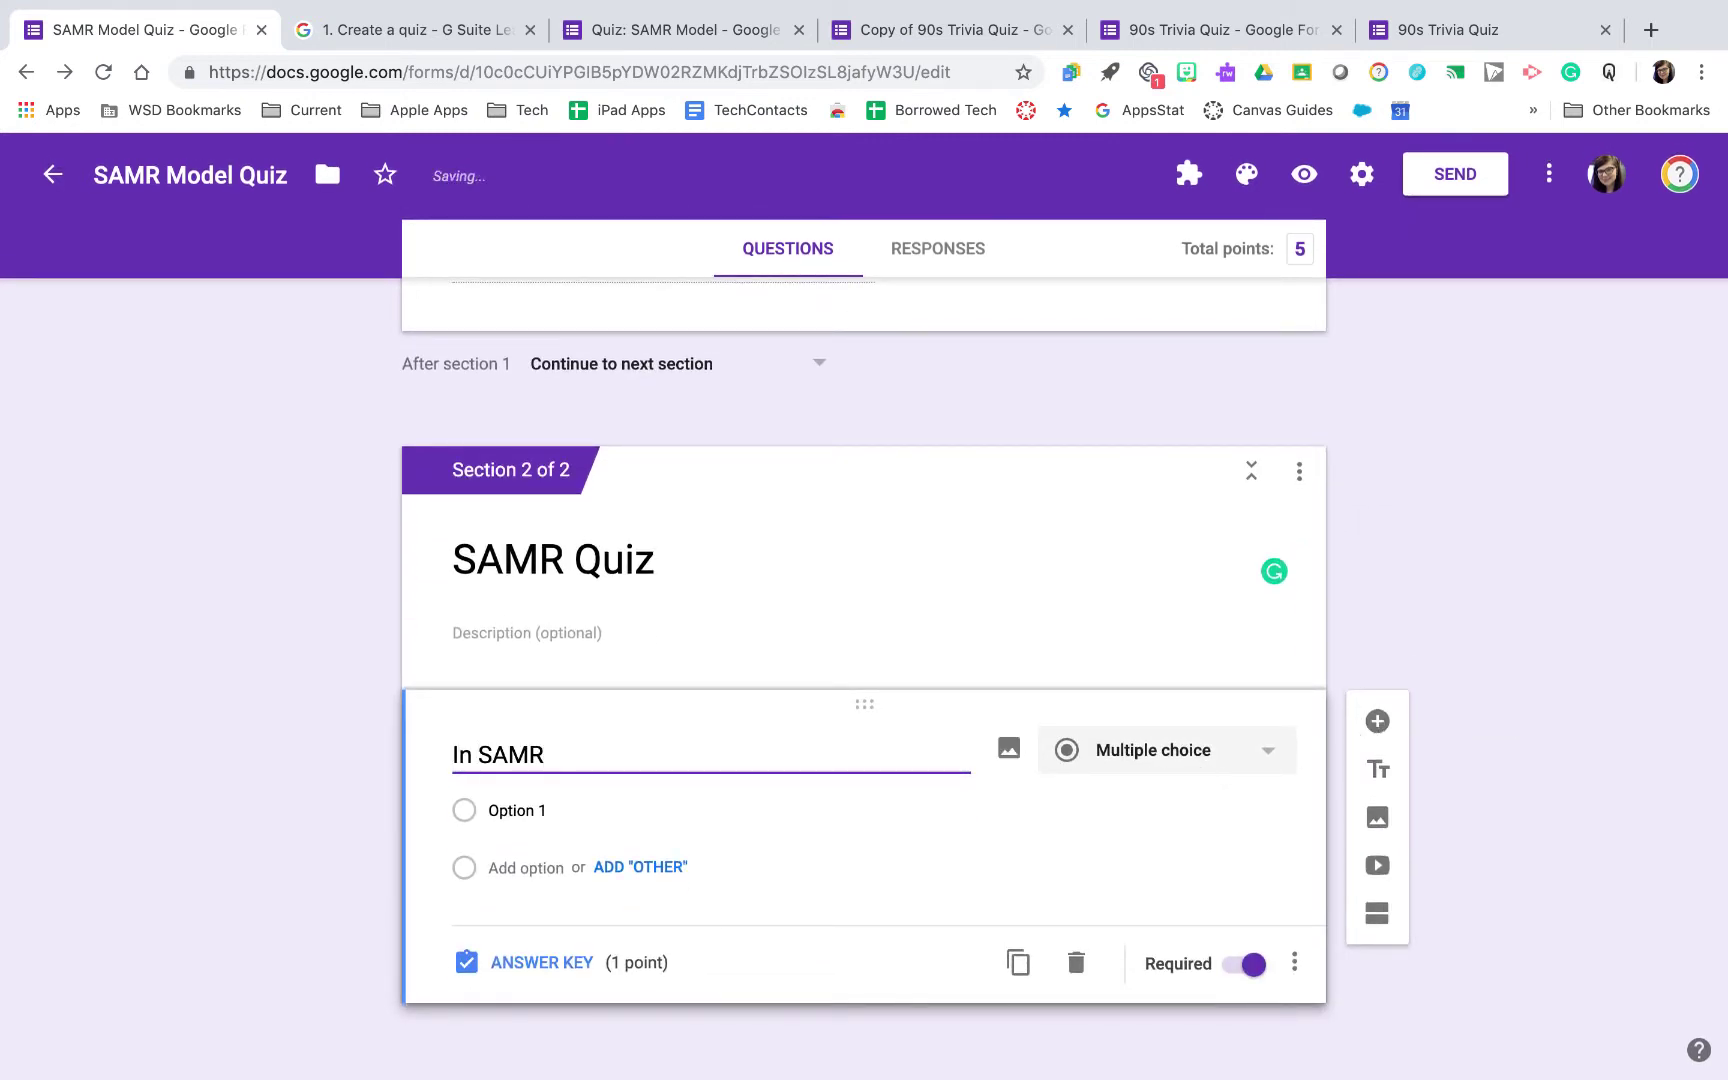
{"action": "left_click", "coordinate": [540, 810]}
{"action": "type", "text": "Subsitution"}
{"action": "key", "text": "Return"}
{"action": "type", "text": "Sad"}
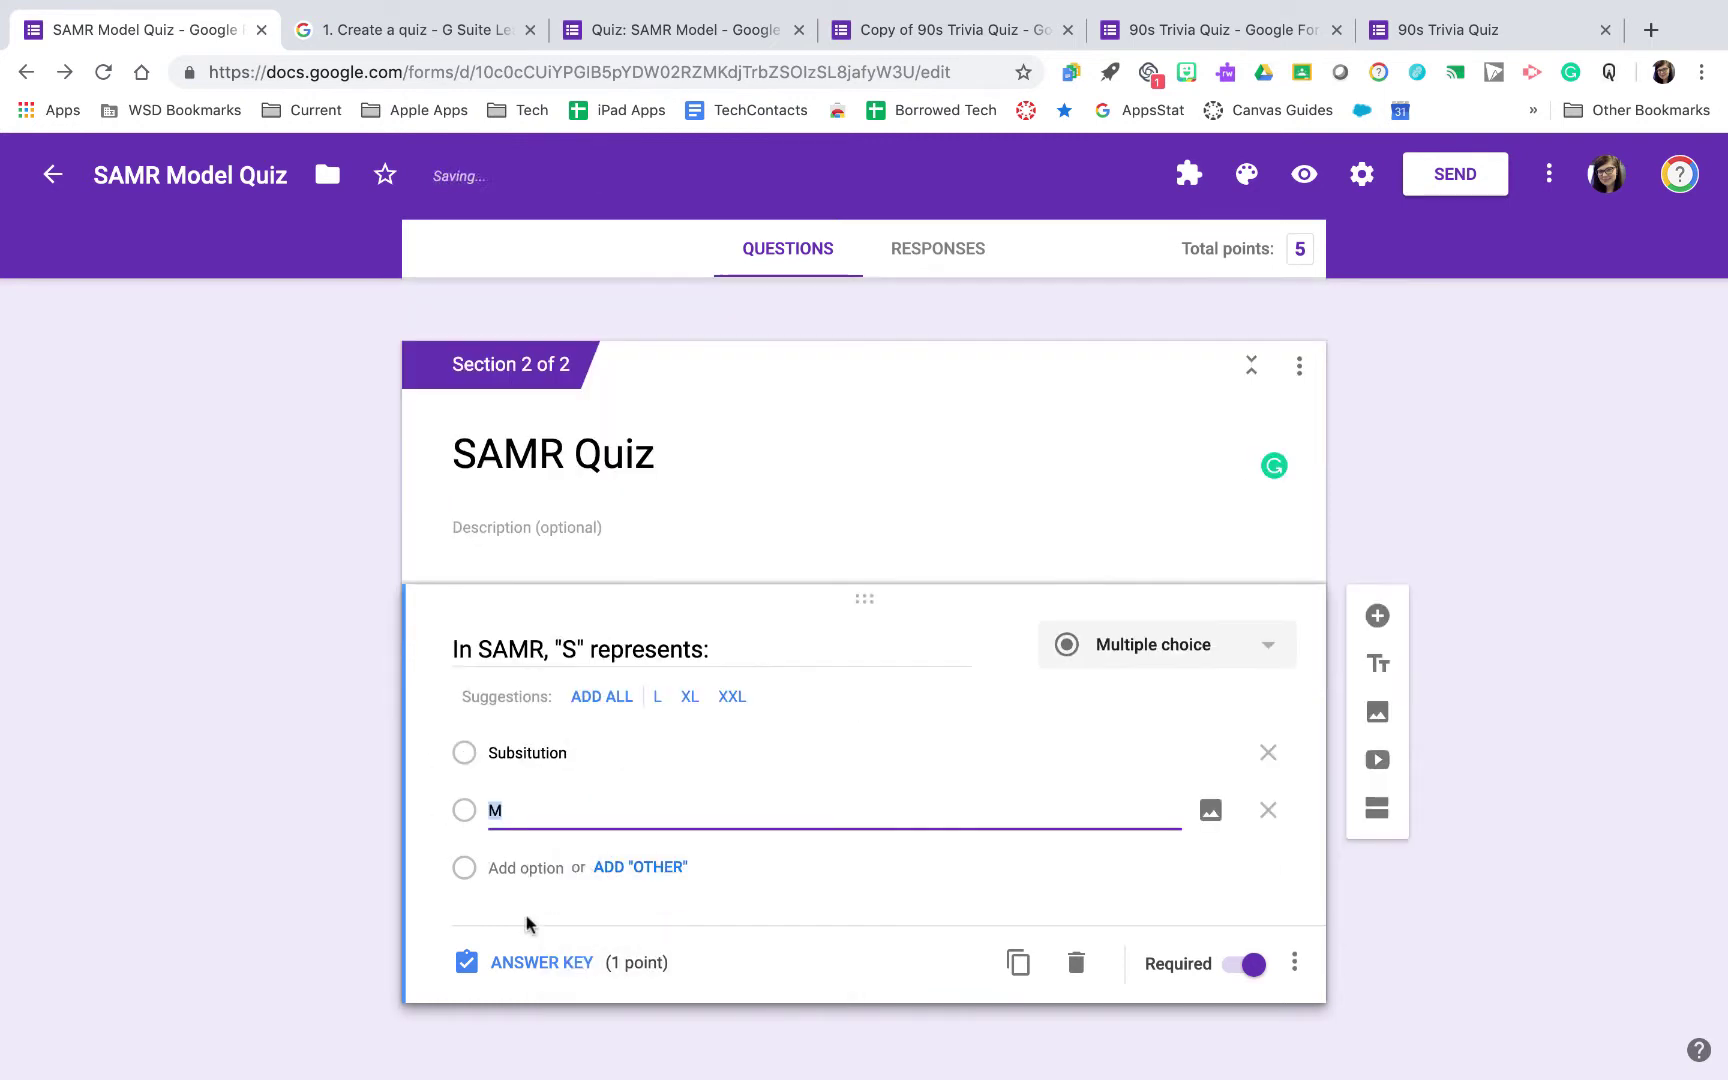
{"action": "key", "text": "Return"}
{"action": "type", "text": "Somewhat on target"}
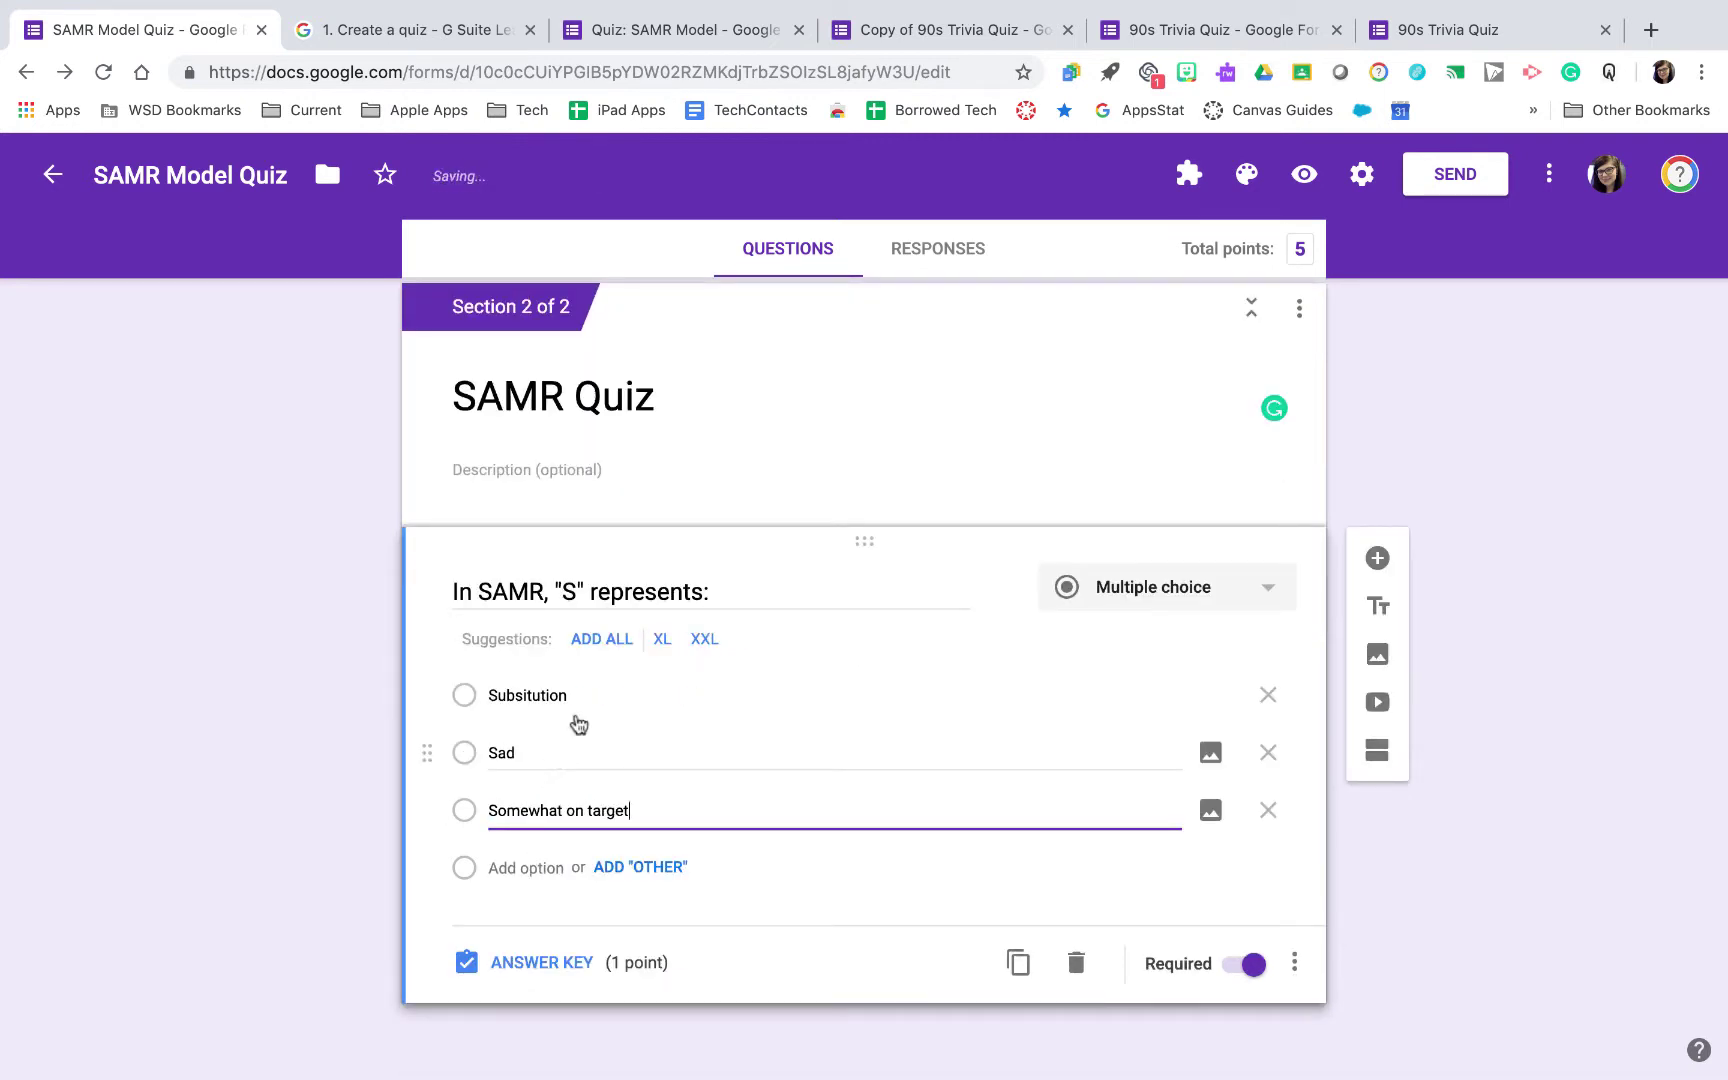
Key Subsitution as the correct 1-point answer and open answer feedback
{"action": "left_click", "coordinate": [565, 963]}
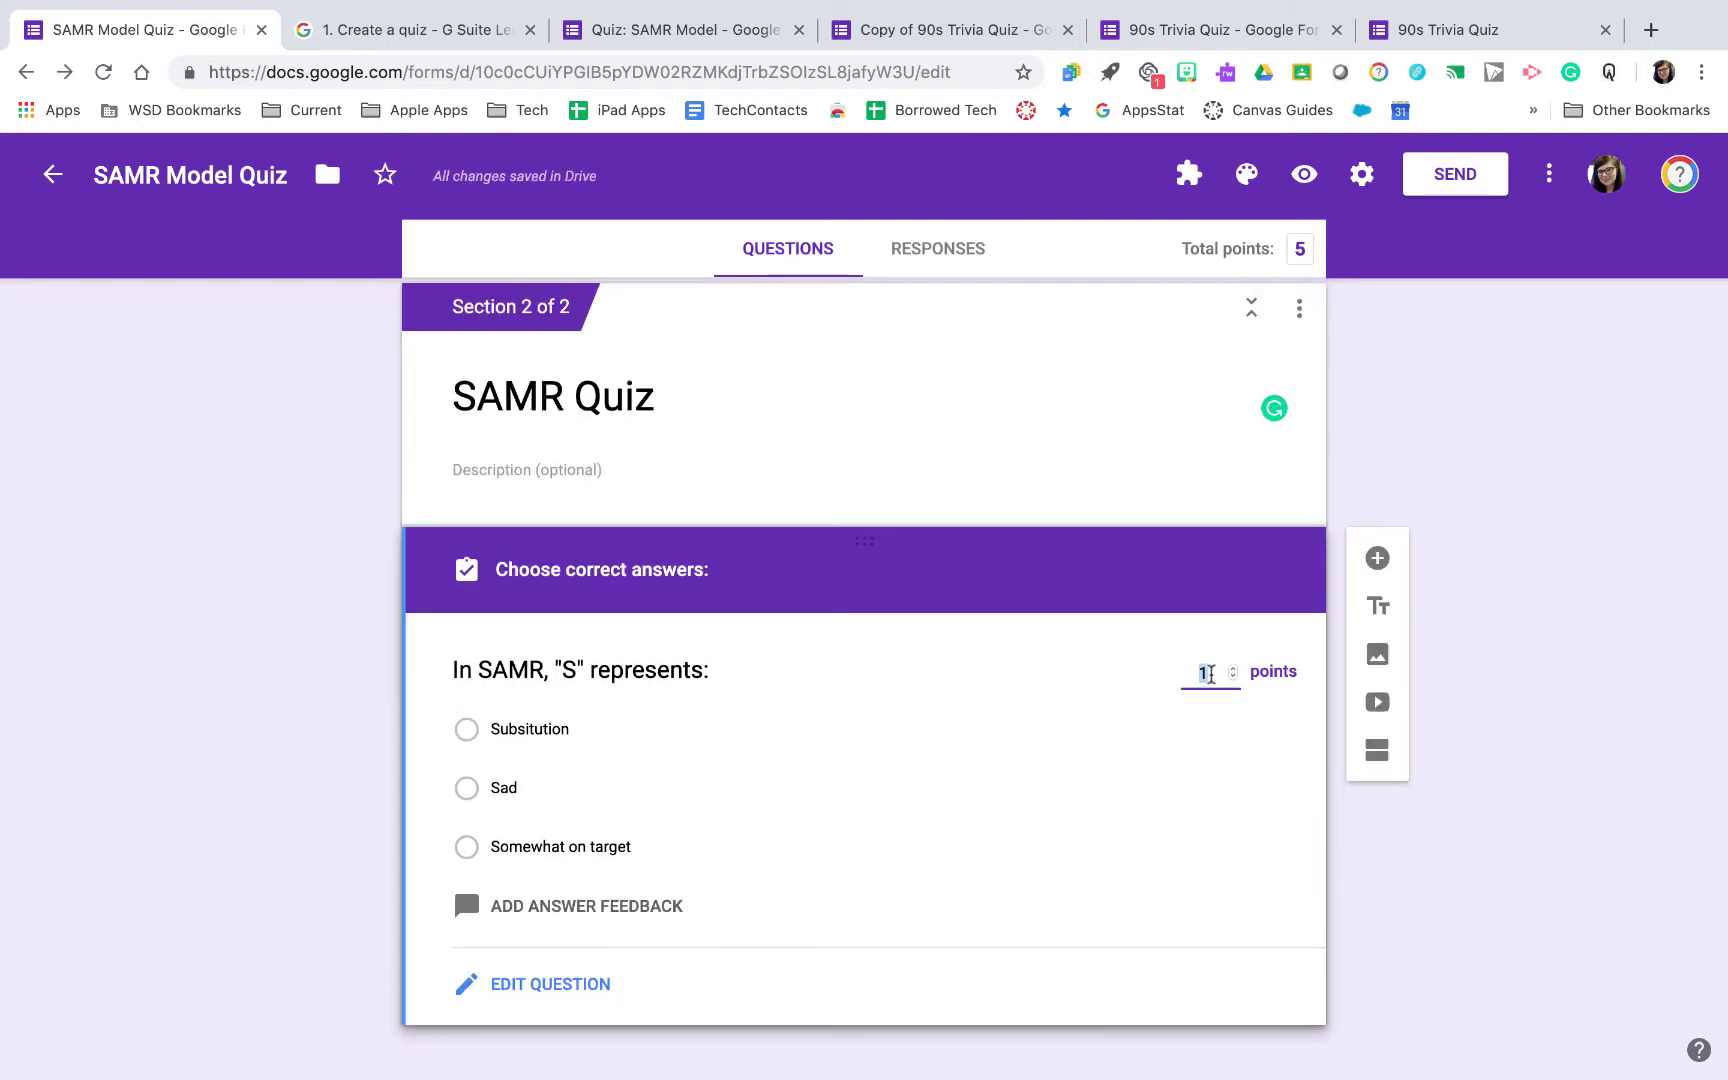
{"action": "left_click", "coordinate": [563, 733]}
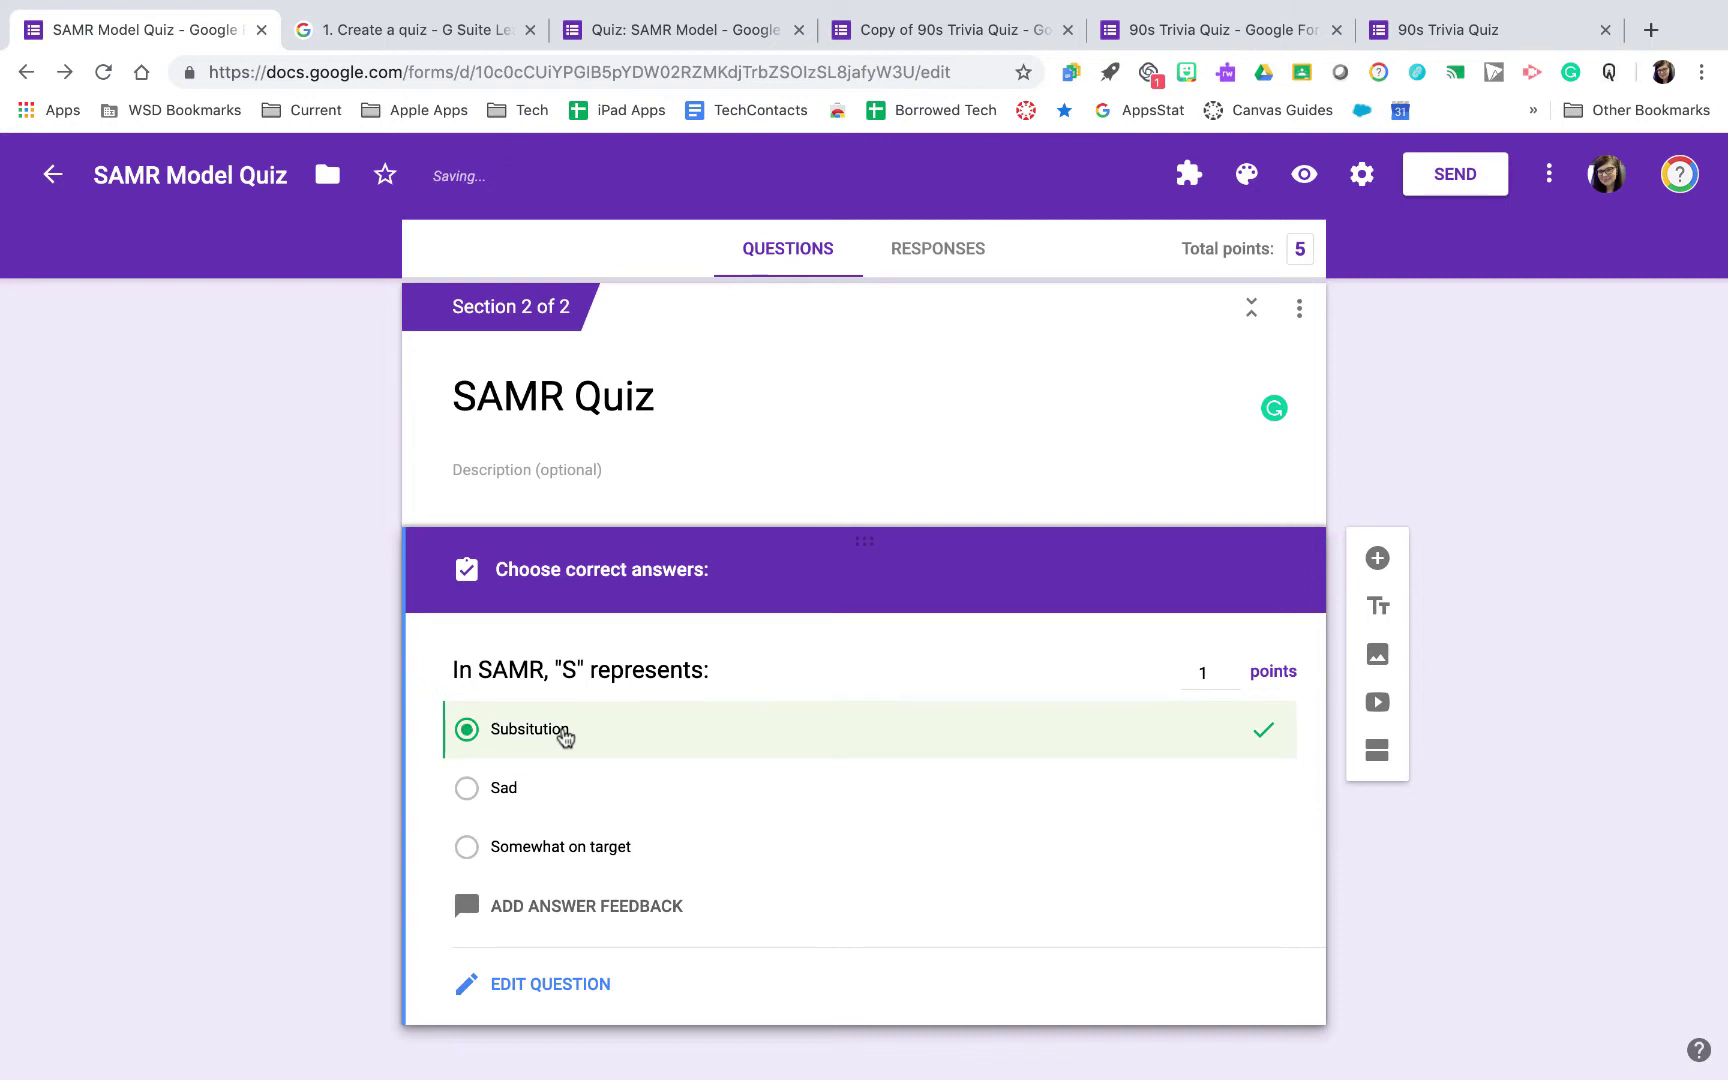
{"action": "scroll", "coordinate": [580, 898], "scroll_direction": "down", "scroll_amount": 1}
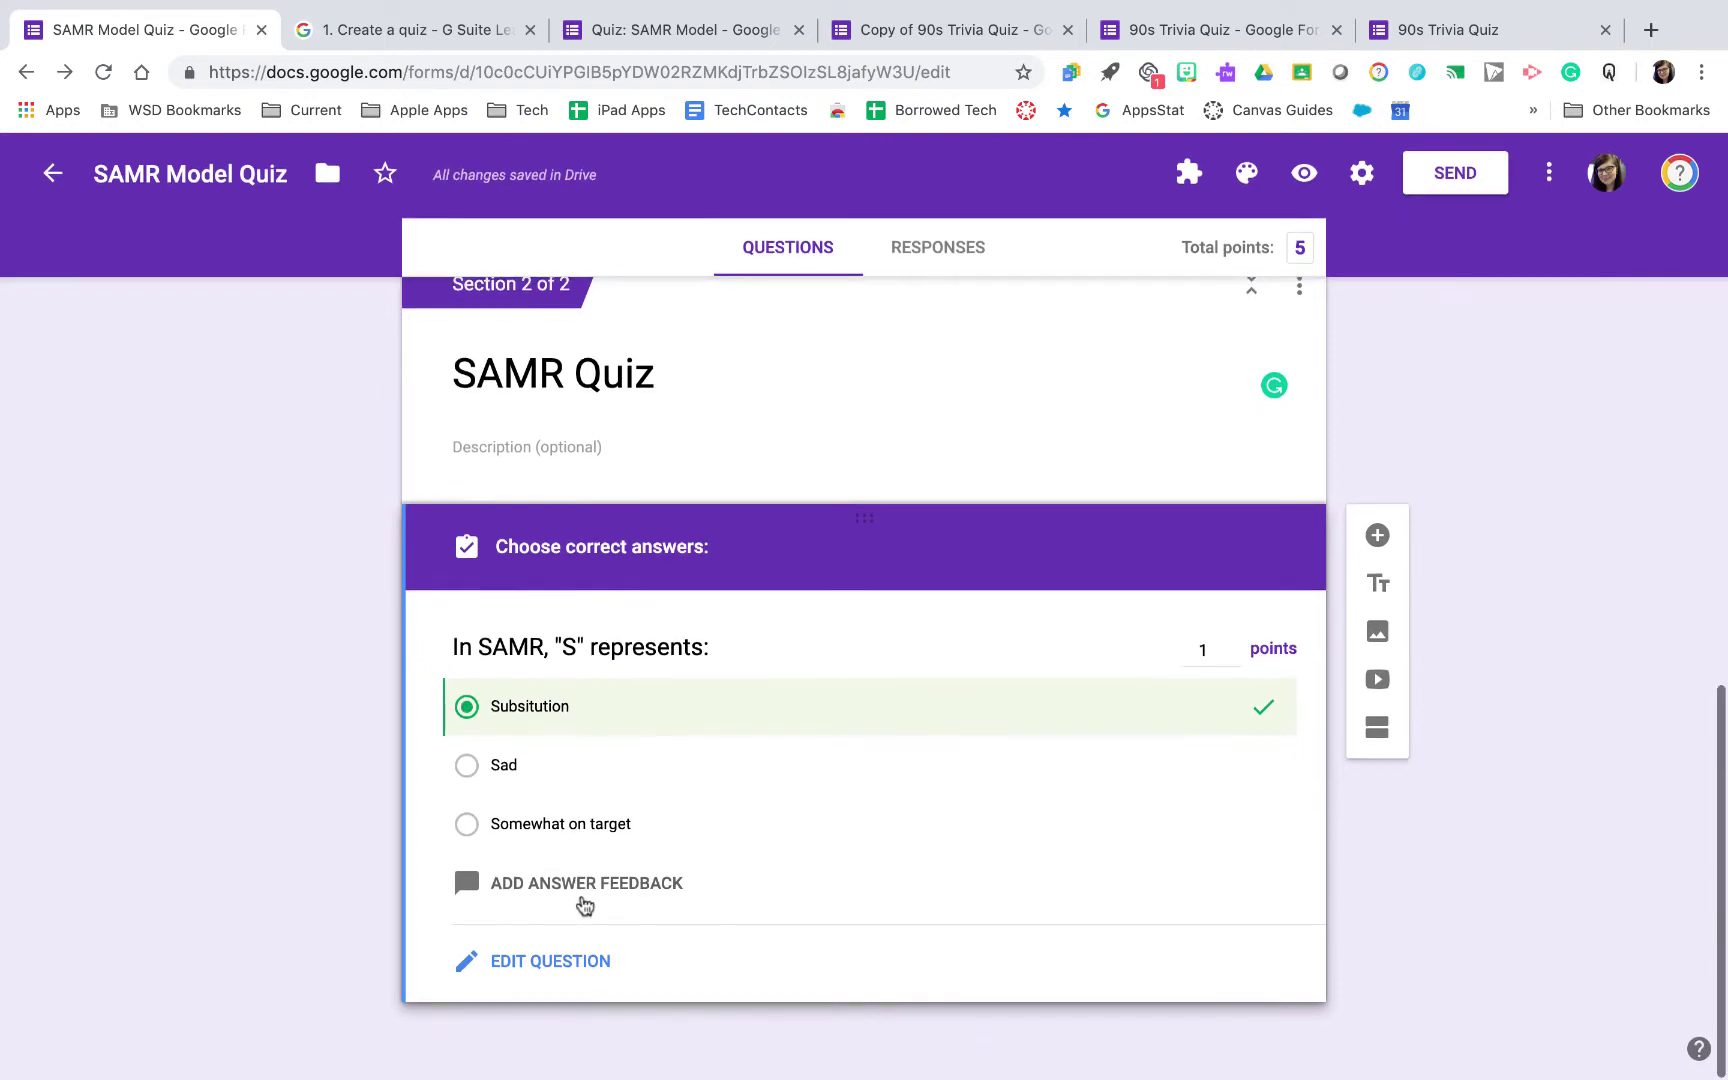
{"action": "left_click", "coordinate": [587, 887]}
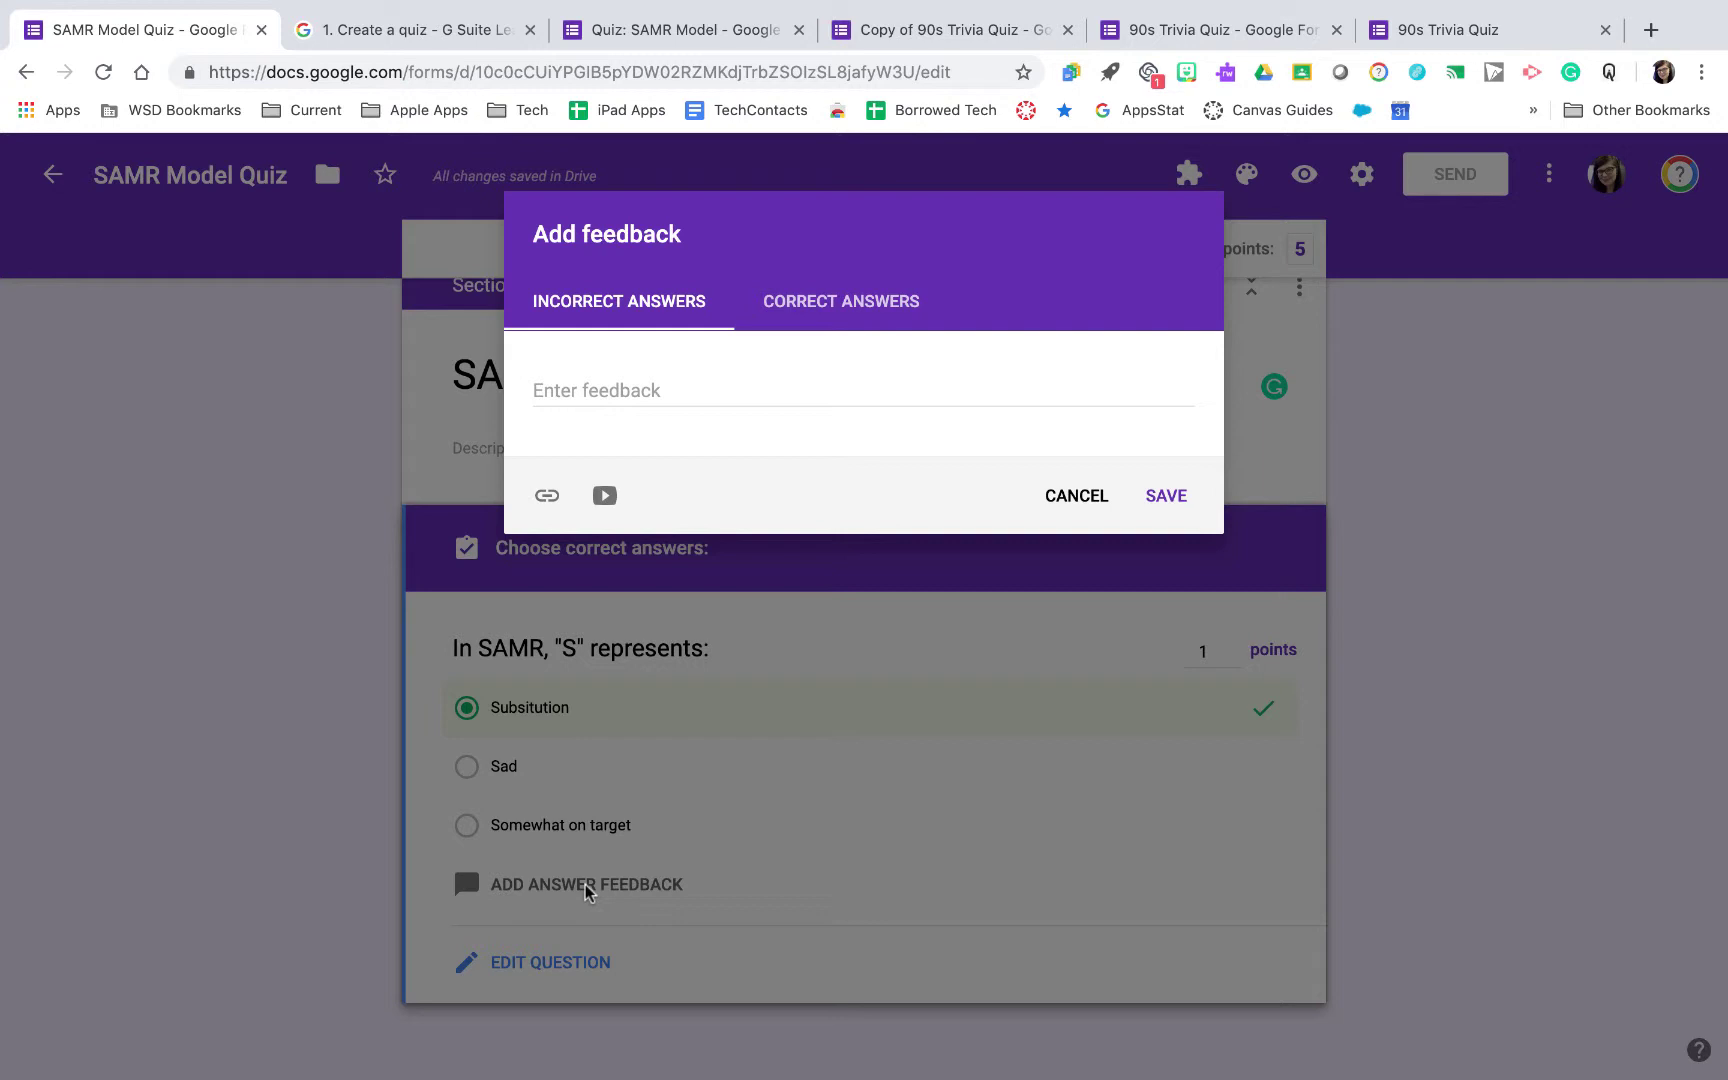
Attach the second 'samr model' YouTube result as incorrect-answer feedback and save it
{"action": "left_click", "coordinate": [741, 391]}
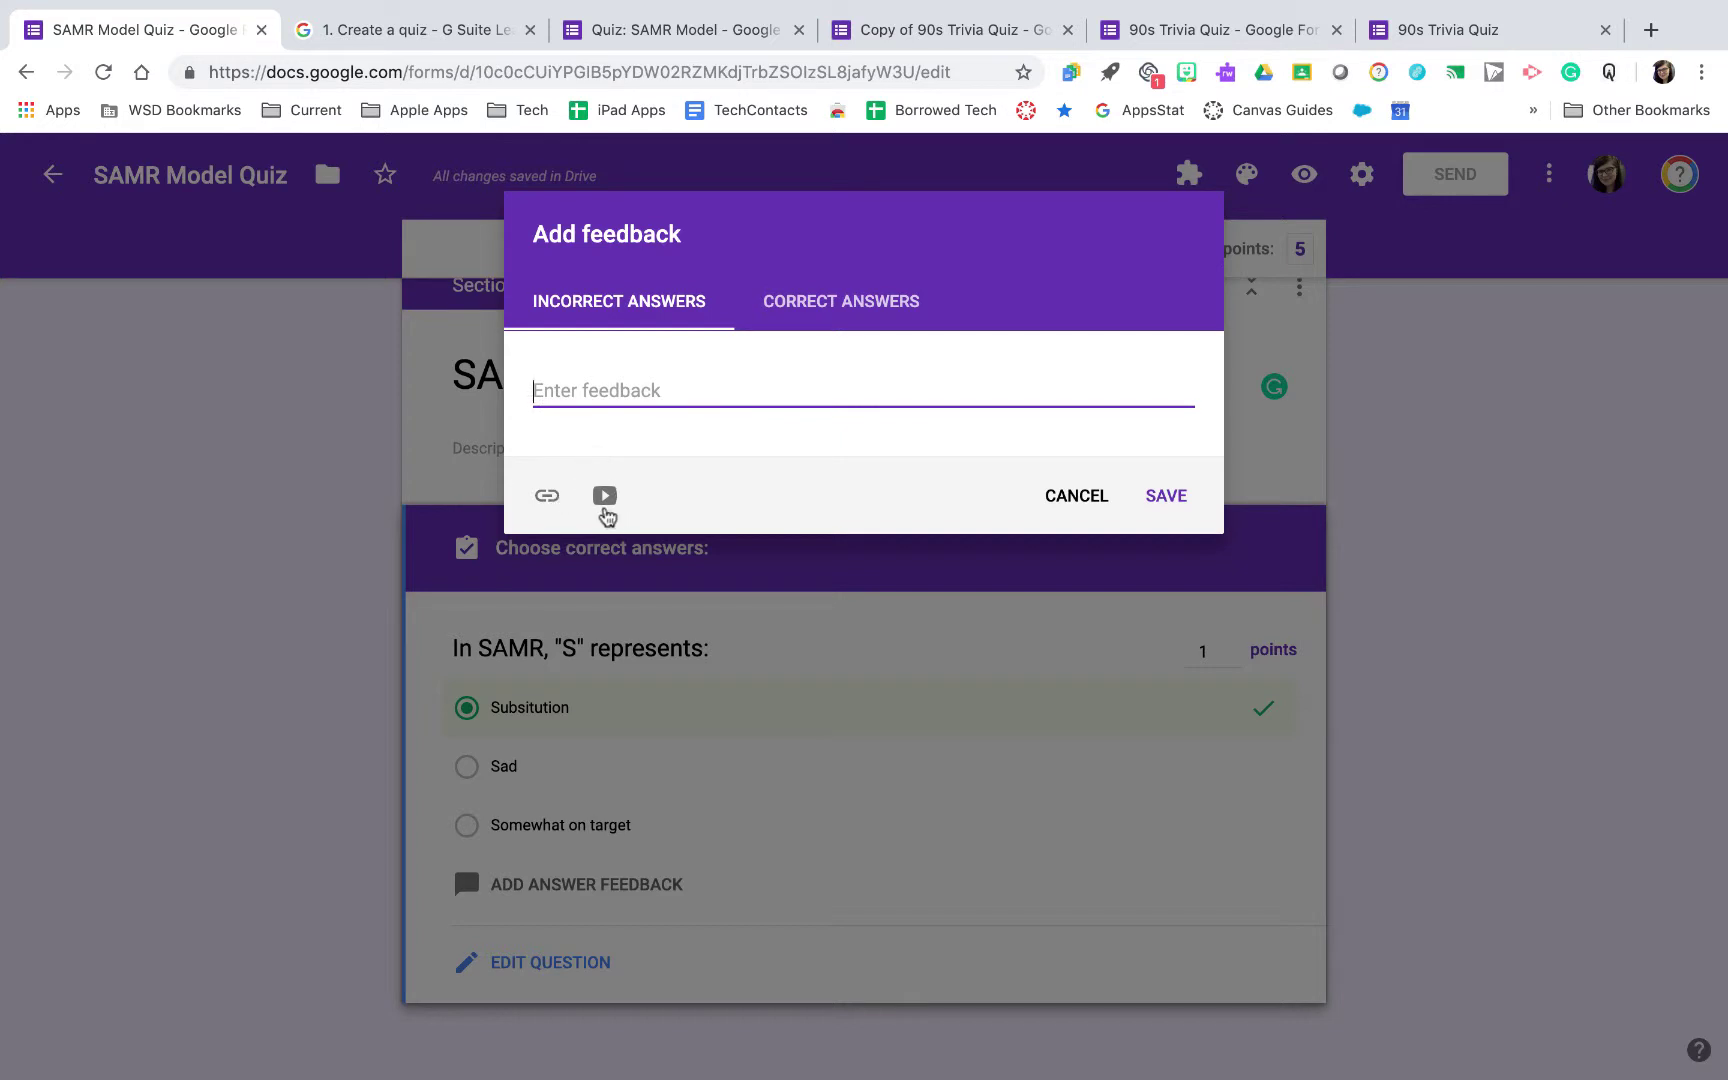
{"action": "left_click", "coordinate": [604, 496]}
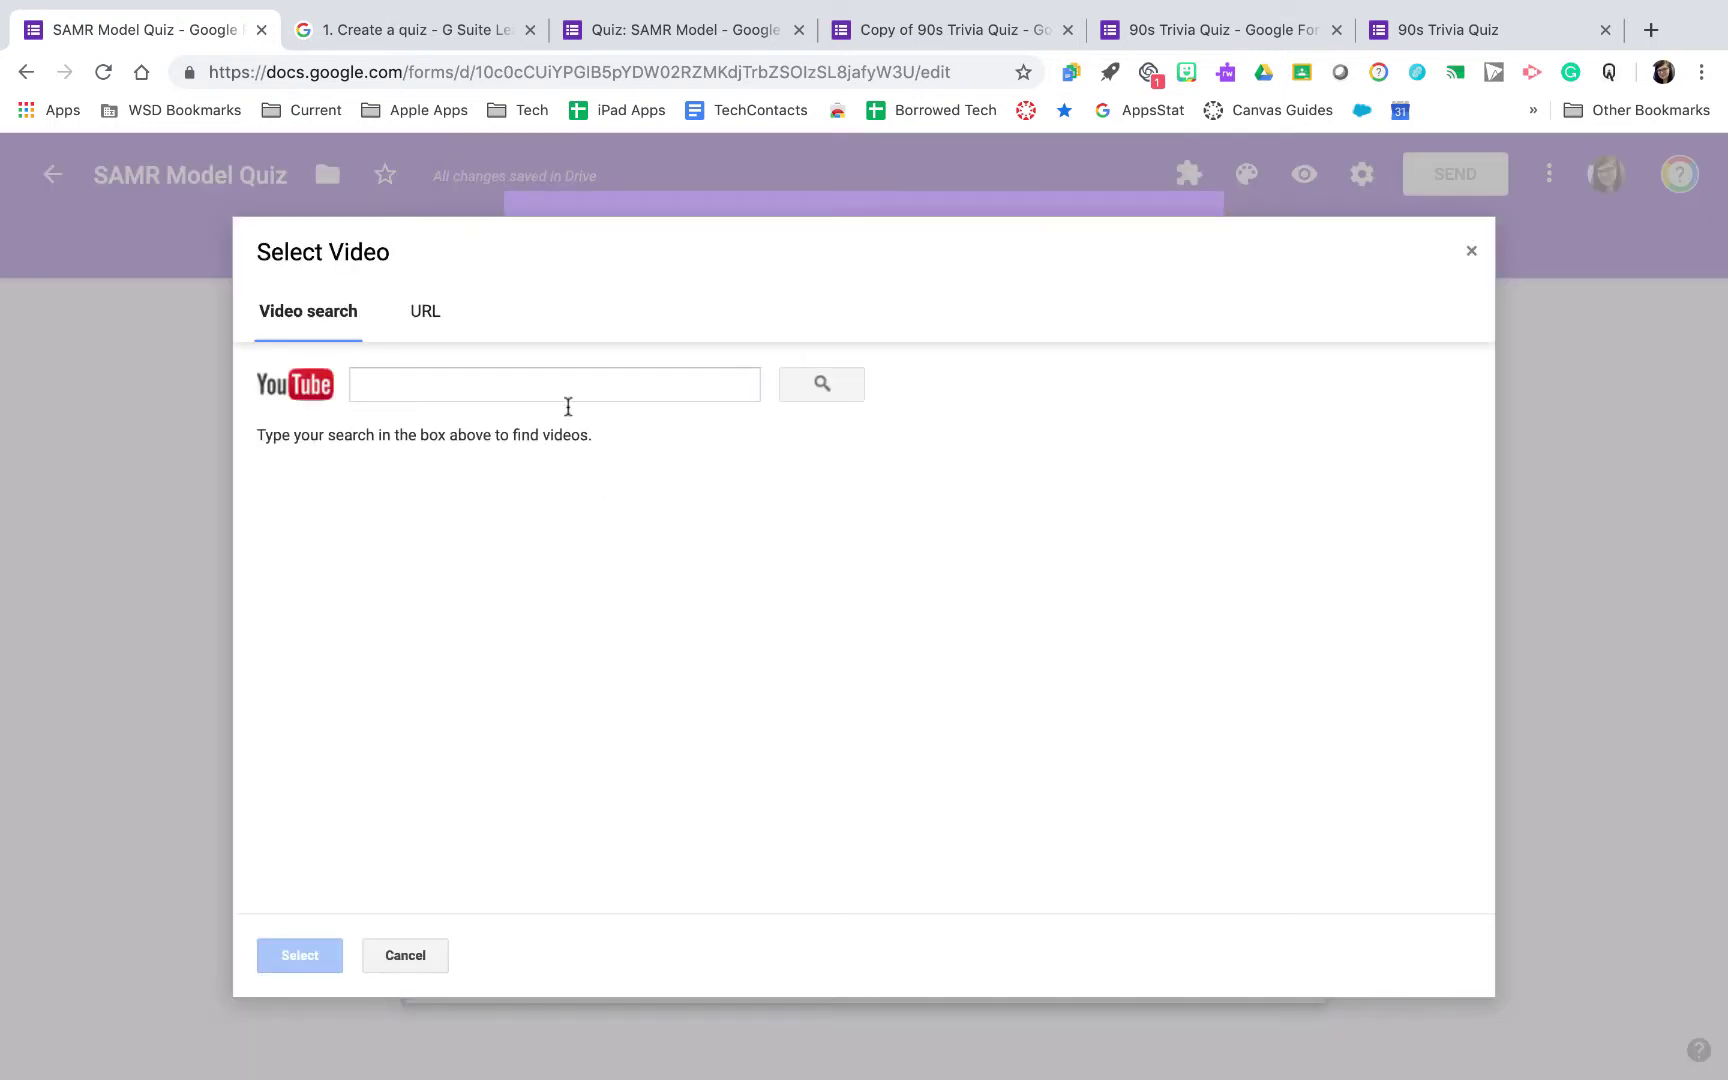
{"action": "left_click", "coordinate": [562, 378]}
{"action": "type", "text": "samr model"}
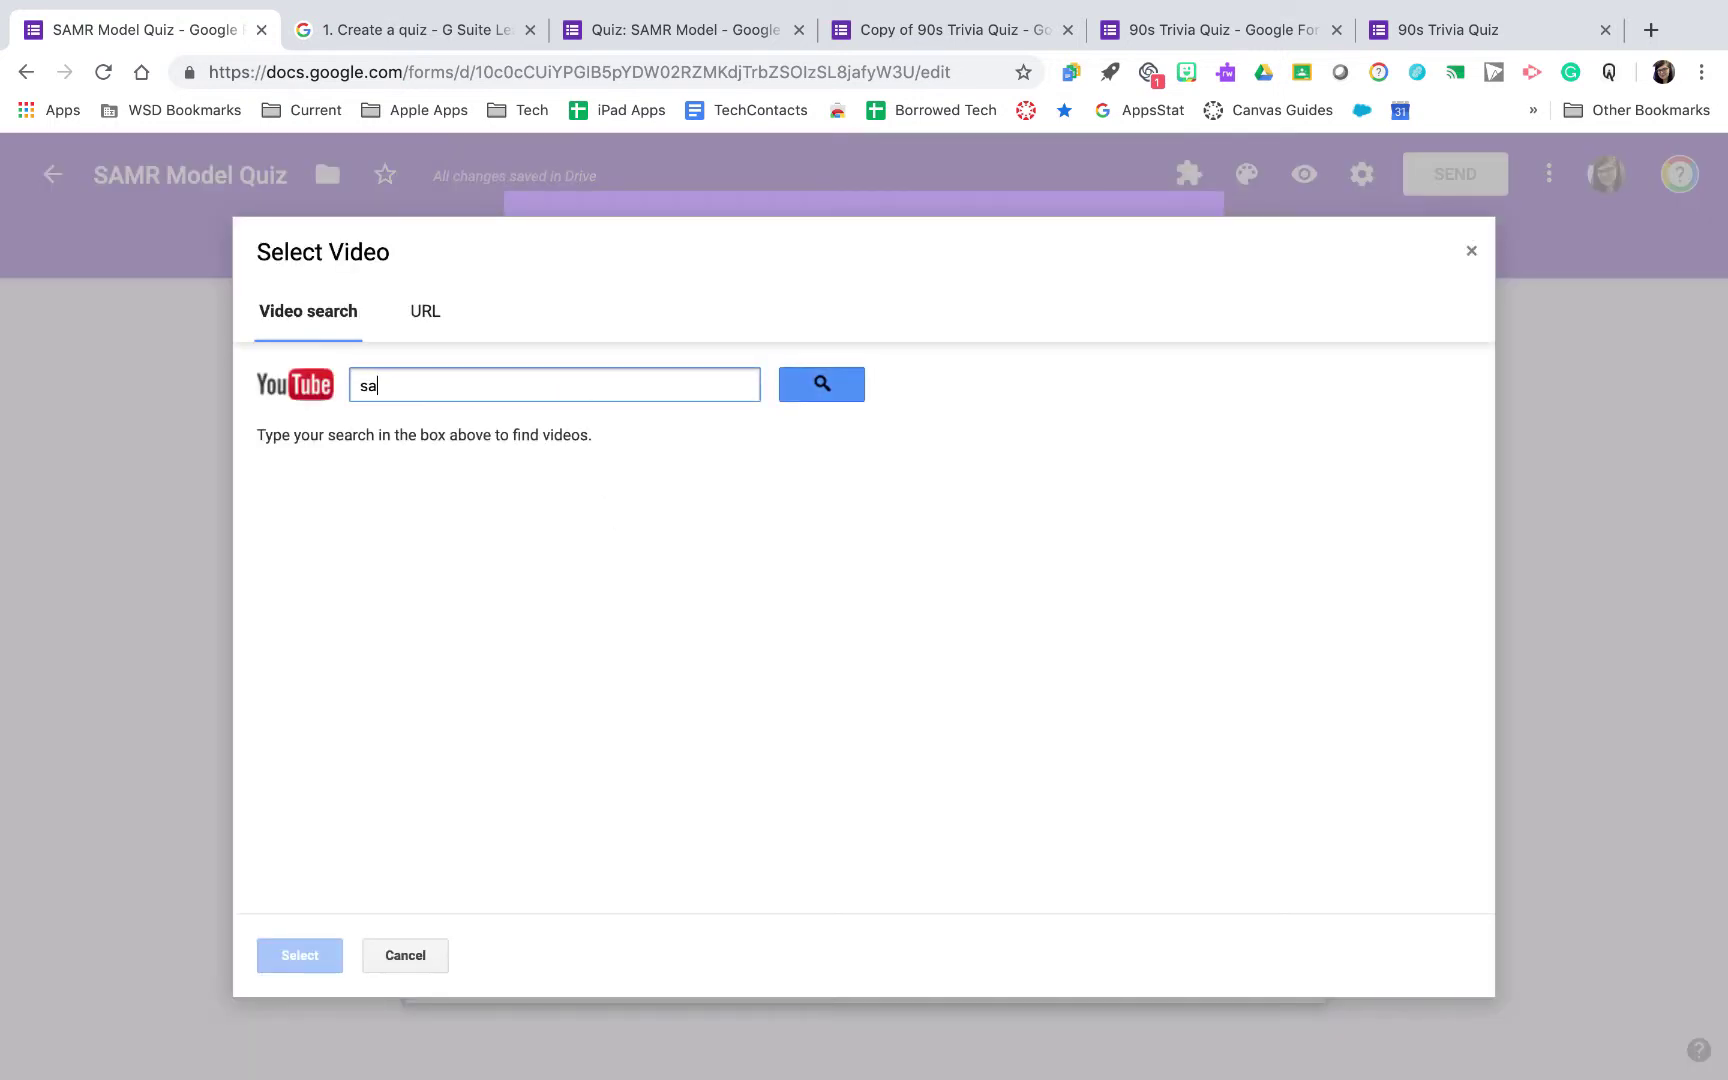
{"action": "key", "text": "Return"}
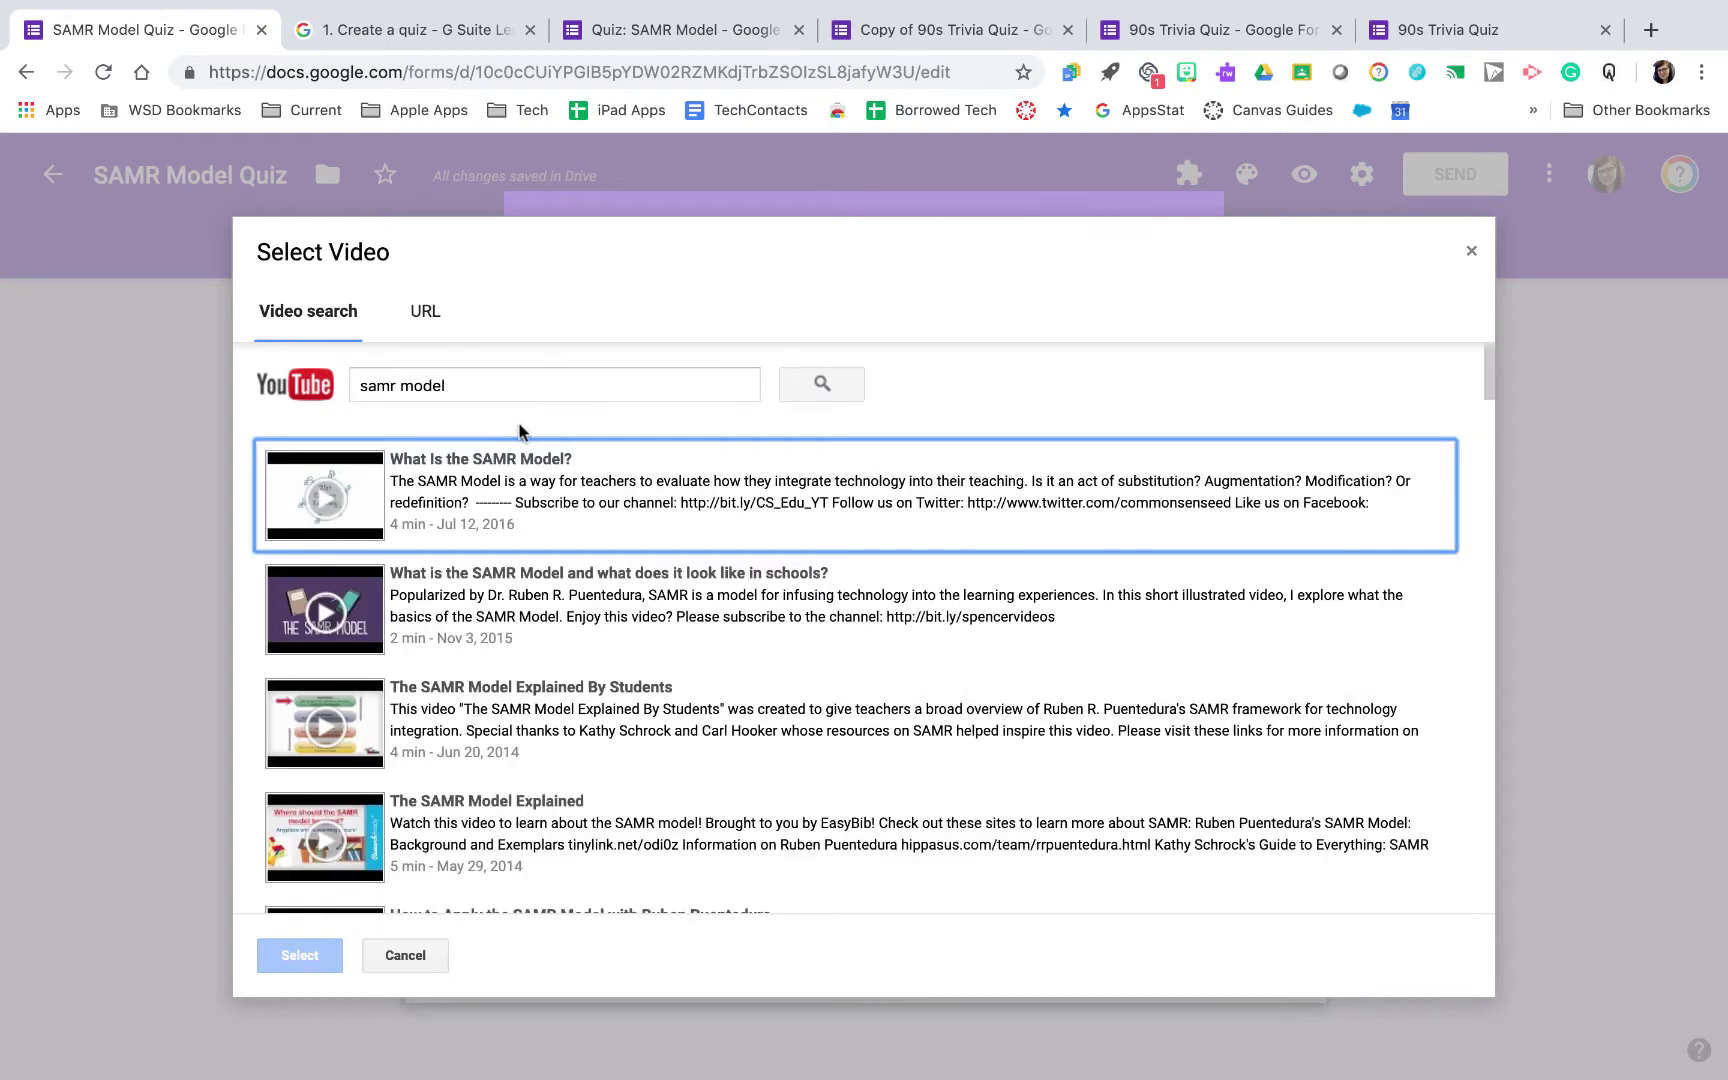
{"action": "left_click", "coordinate": [508, 605]}
{"action": "scroll", "coordinate": [449, 657], "scroll_direction": "down", "scroll_amount": 2}
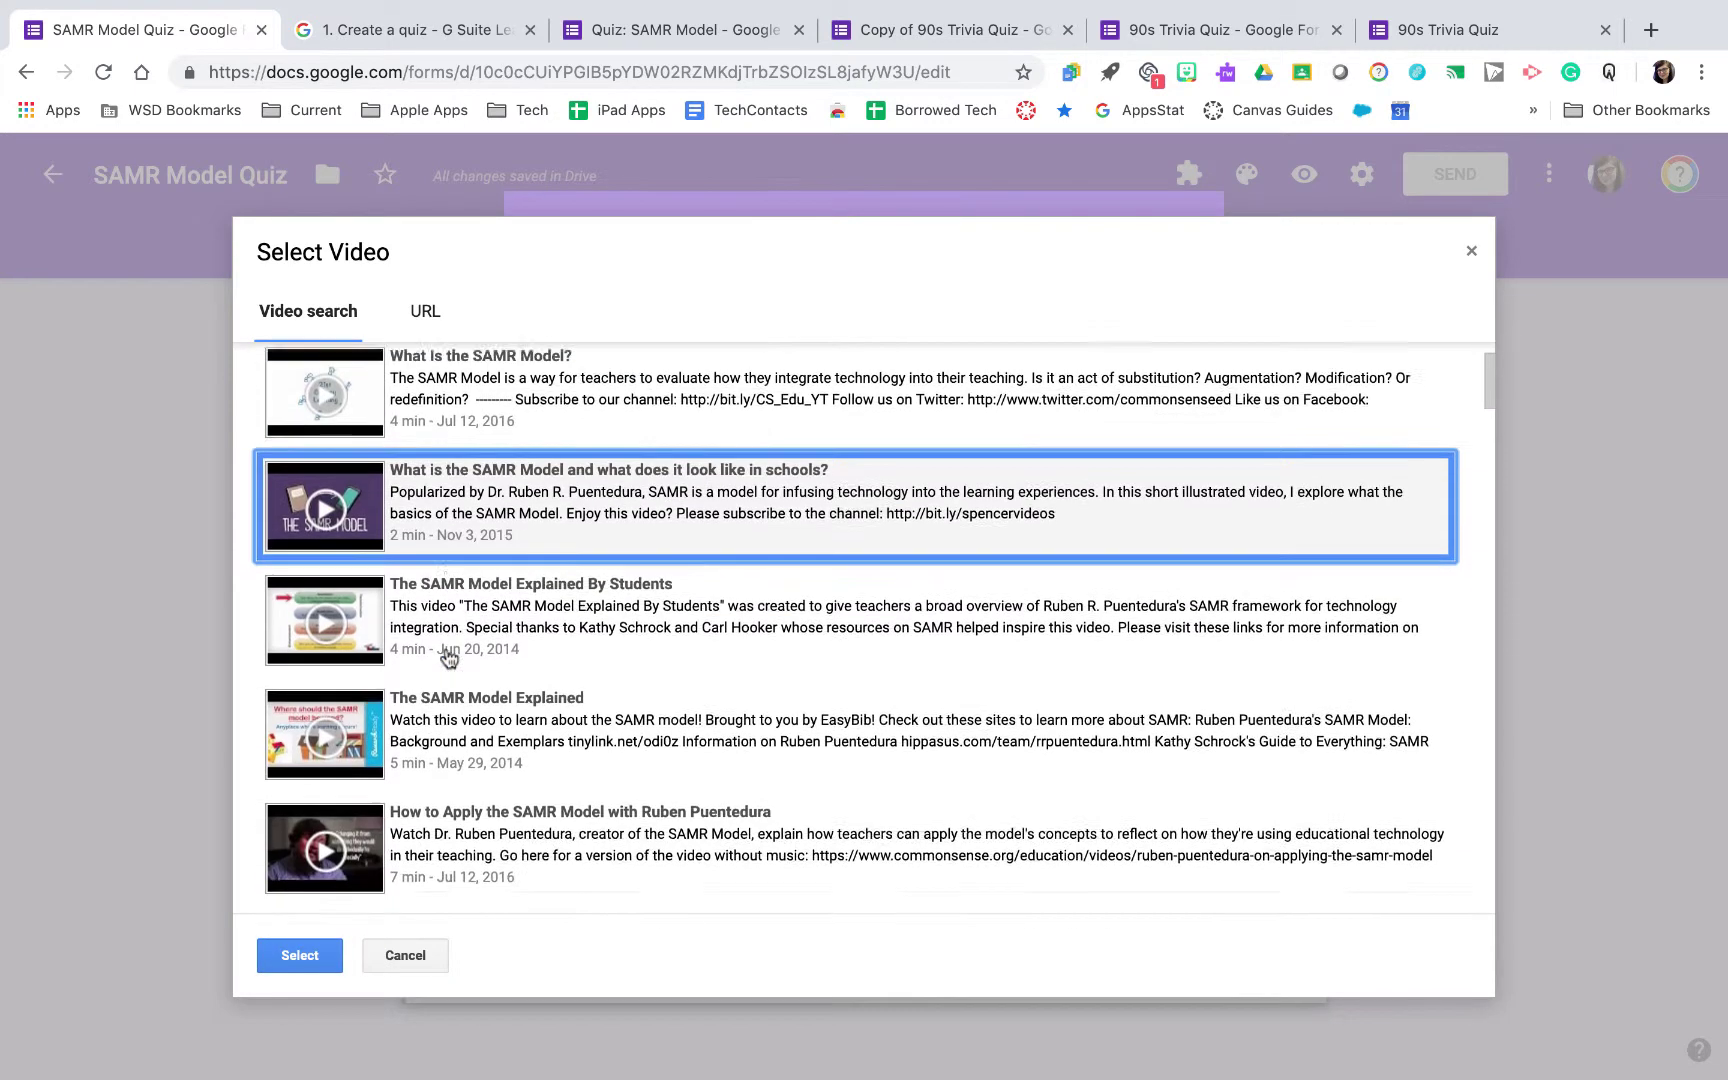
{"action": "scroll", "coordinate": [449, 657], "scroll_direction": "down", "scroll_amount": 1}
{"action": "left_click", "coordinate": [292, 956]}
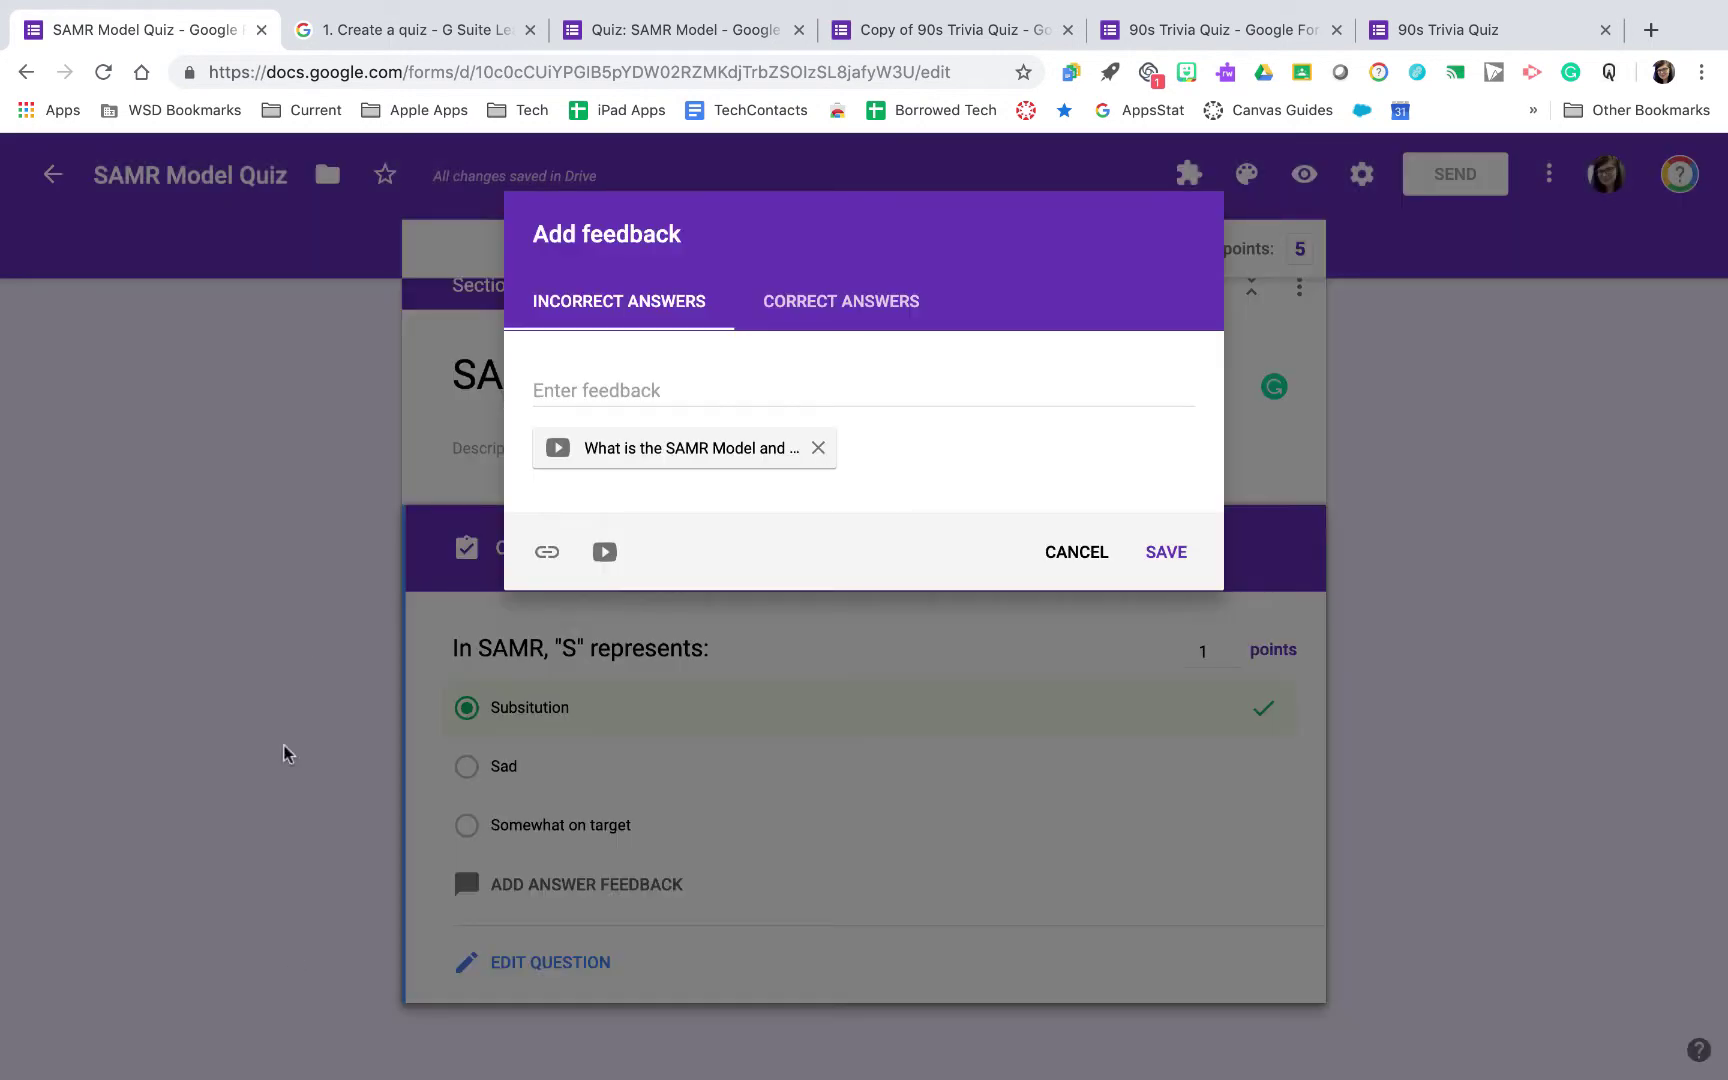
{"action": "left_click", "coordinate": [1180, 556]}
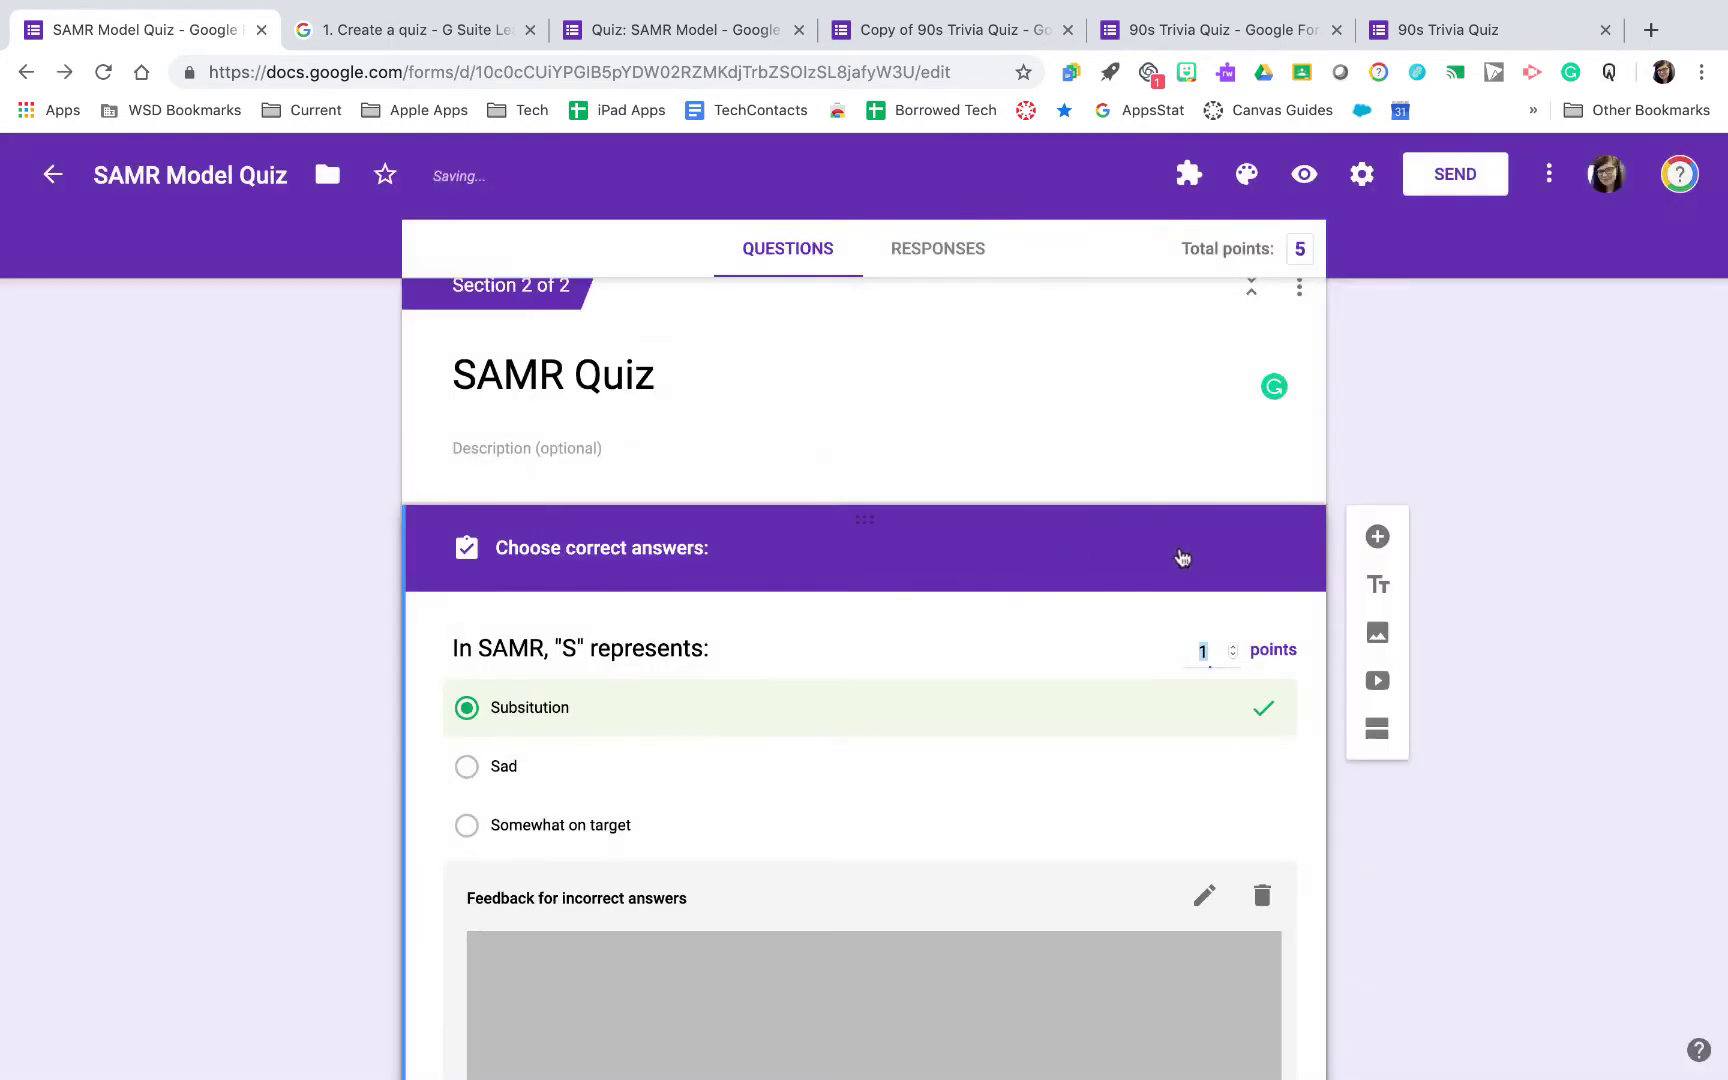
Add a new blank question below the S question
{"action": "scroll", "coordinate": [644, 864], "scroll_direction": "down", "scroll_amount": 3}
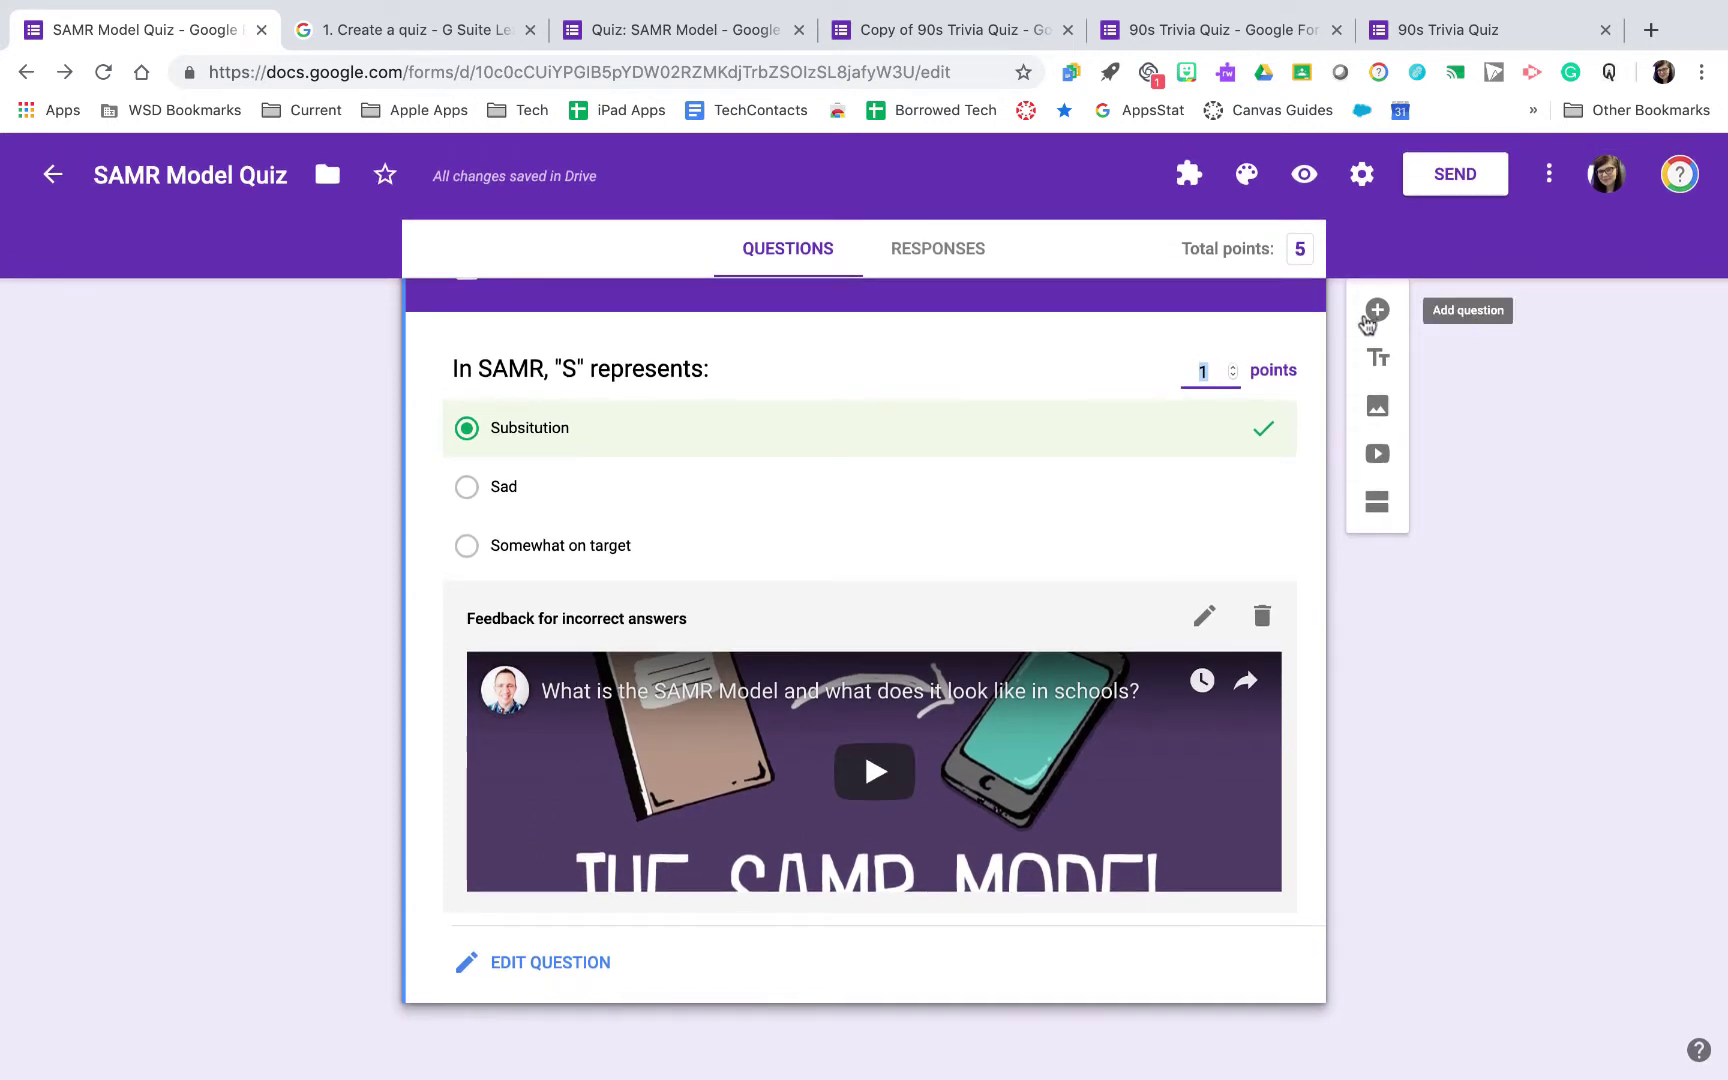
{"action": "left_click", "coordinate": [1377, 309]}
{"action": "left_click", "coordinate": [1126, 751]}
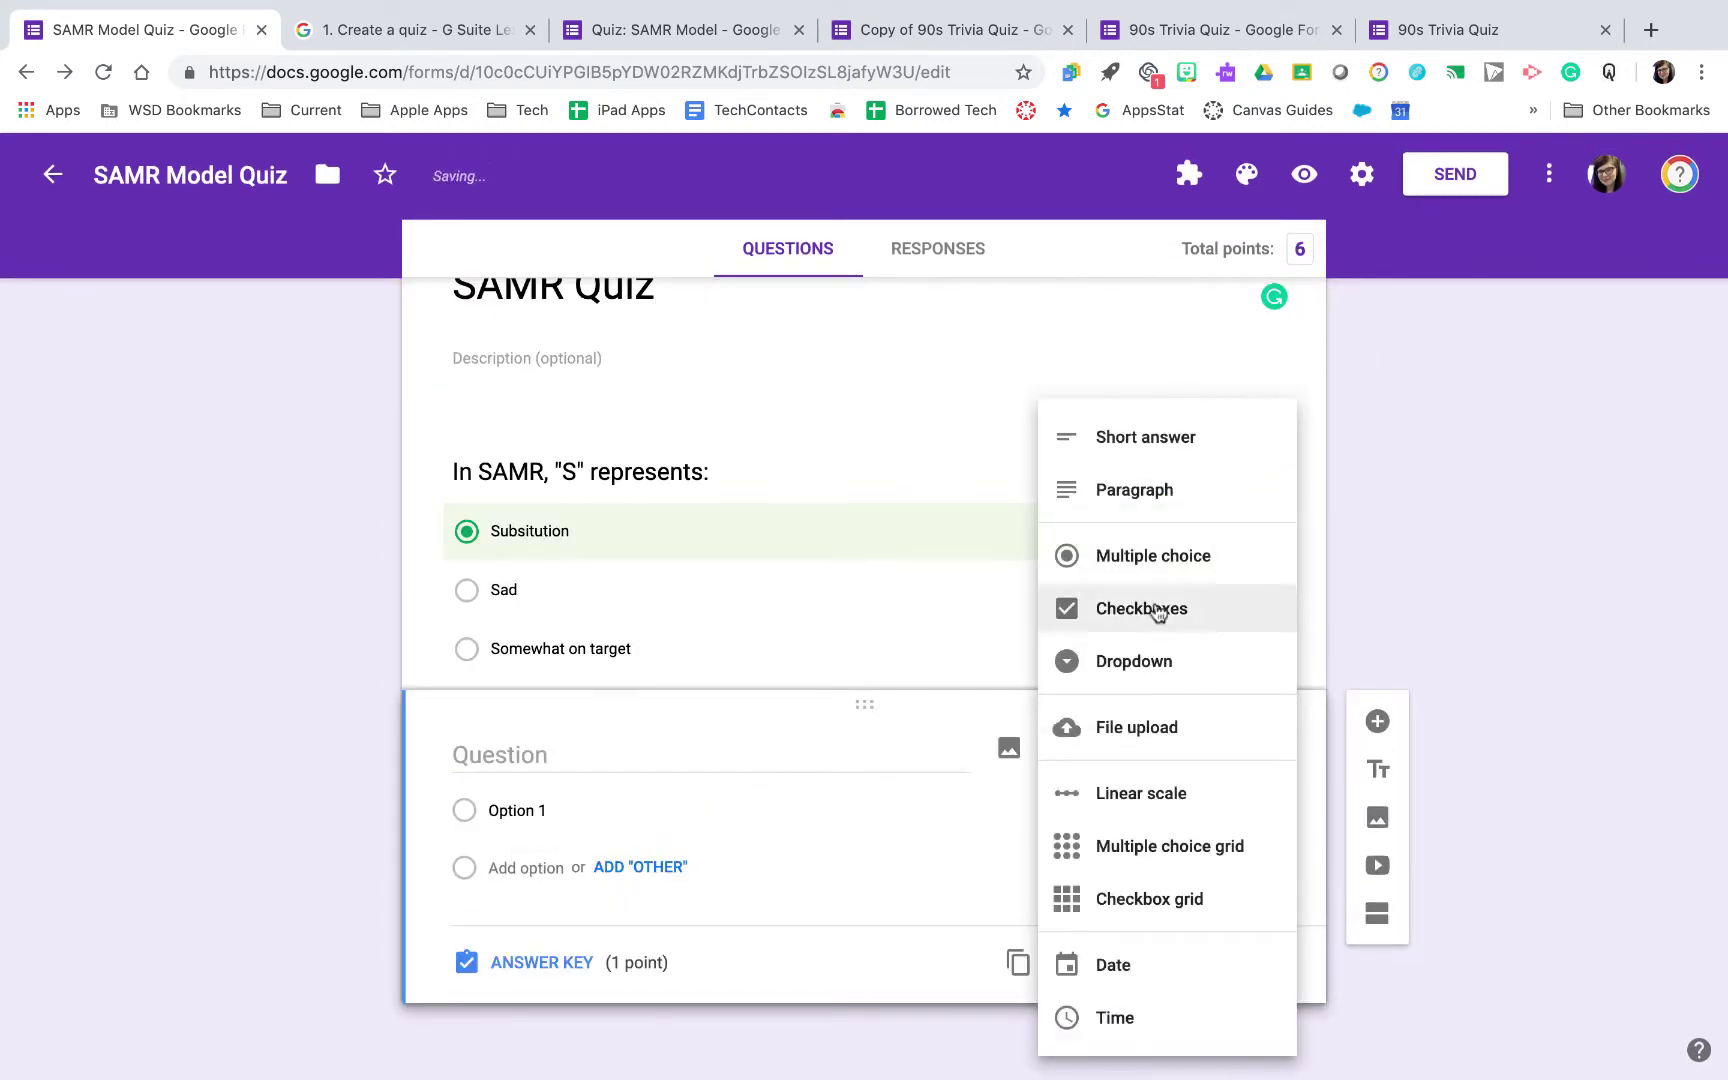
Make the new question short answer, reading What does "A" represent in the SAMR Model?
{"action": "left_click", "coordinate": [1184, 447]}
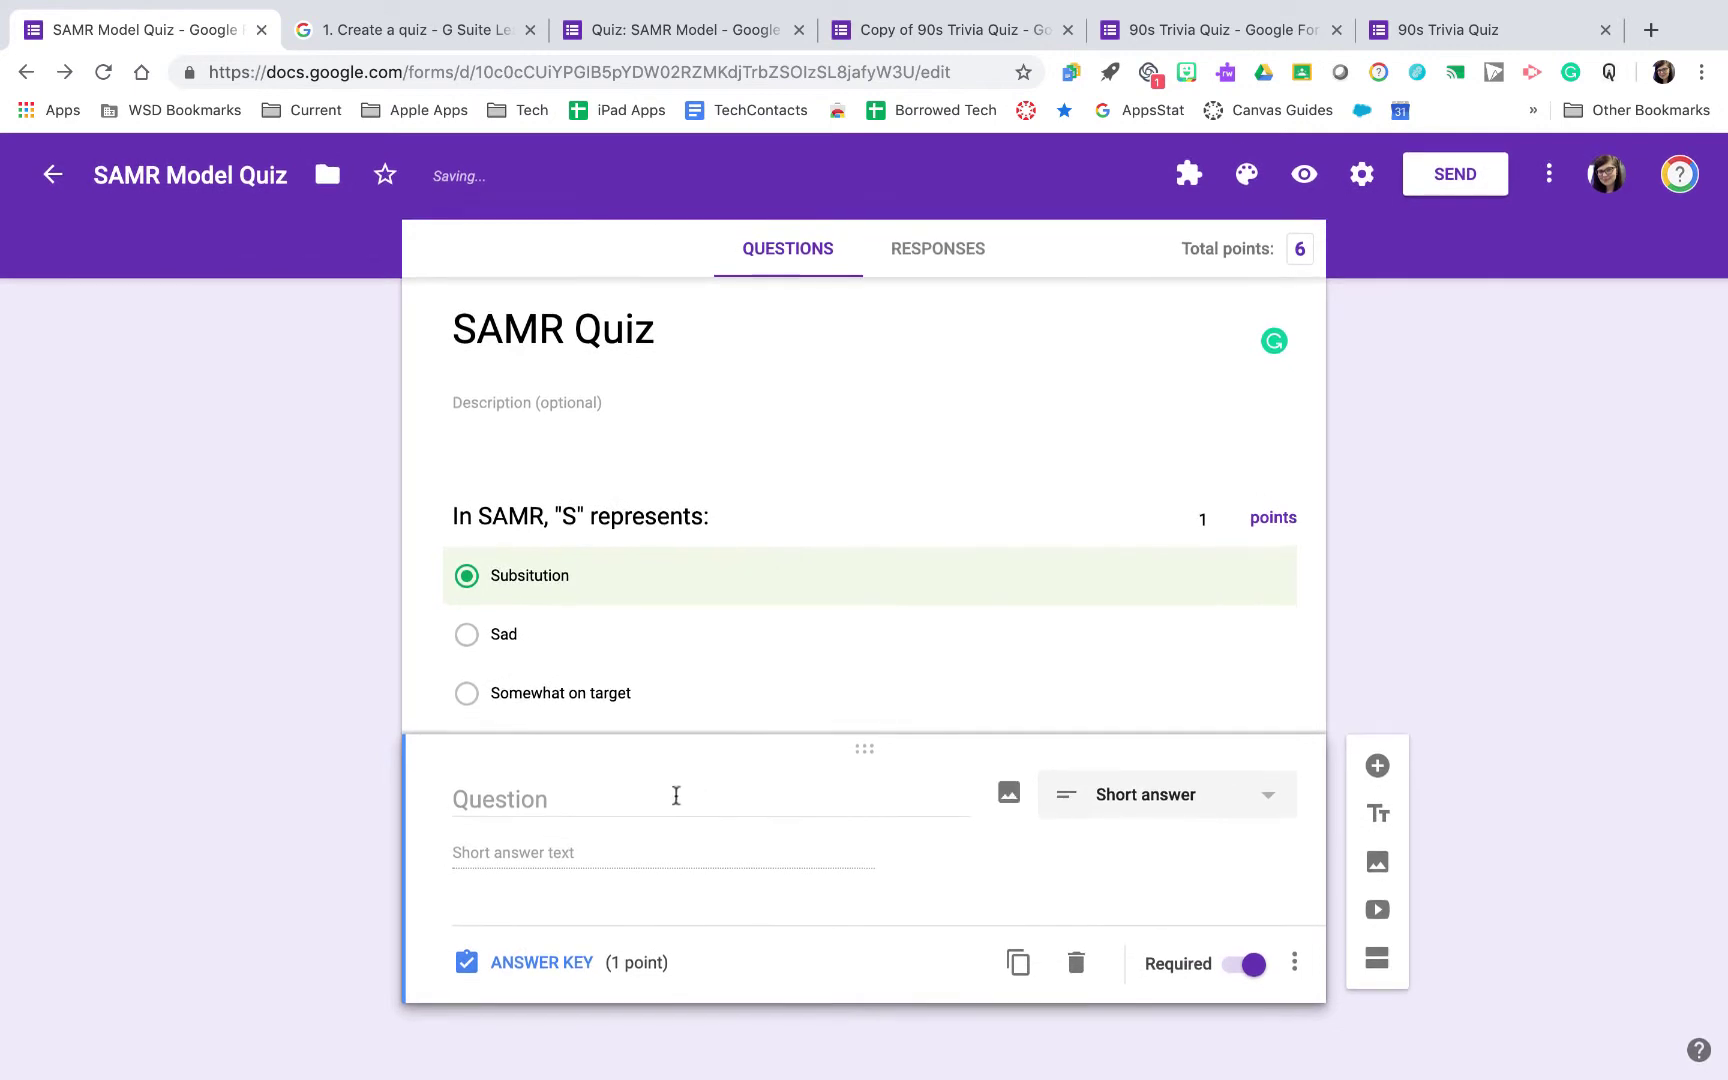
{"action": "left_click", "coordinate": [671, 803]}
{"action": "type", "text": "What does"}
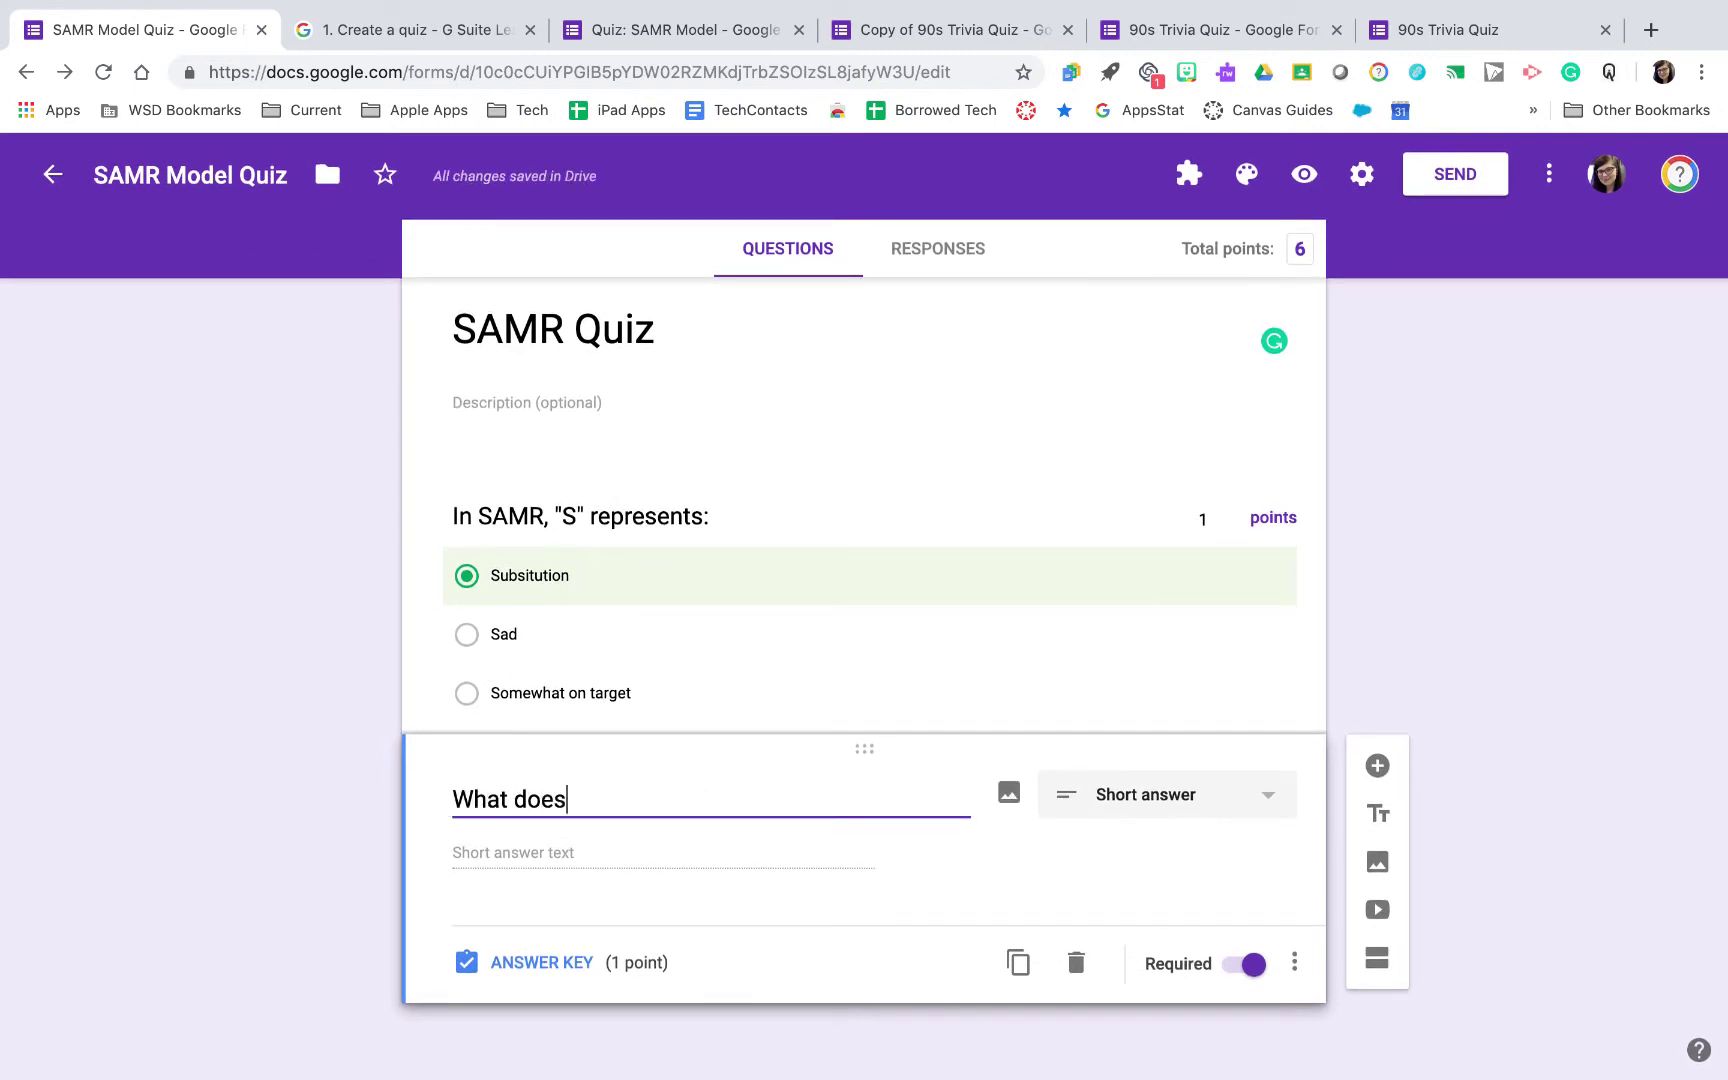
{"action": "type", "text": " \"A\" represent in the SAMR Model?"}
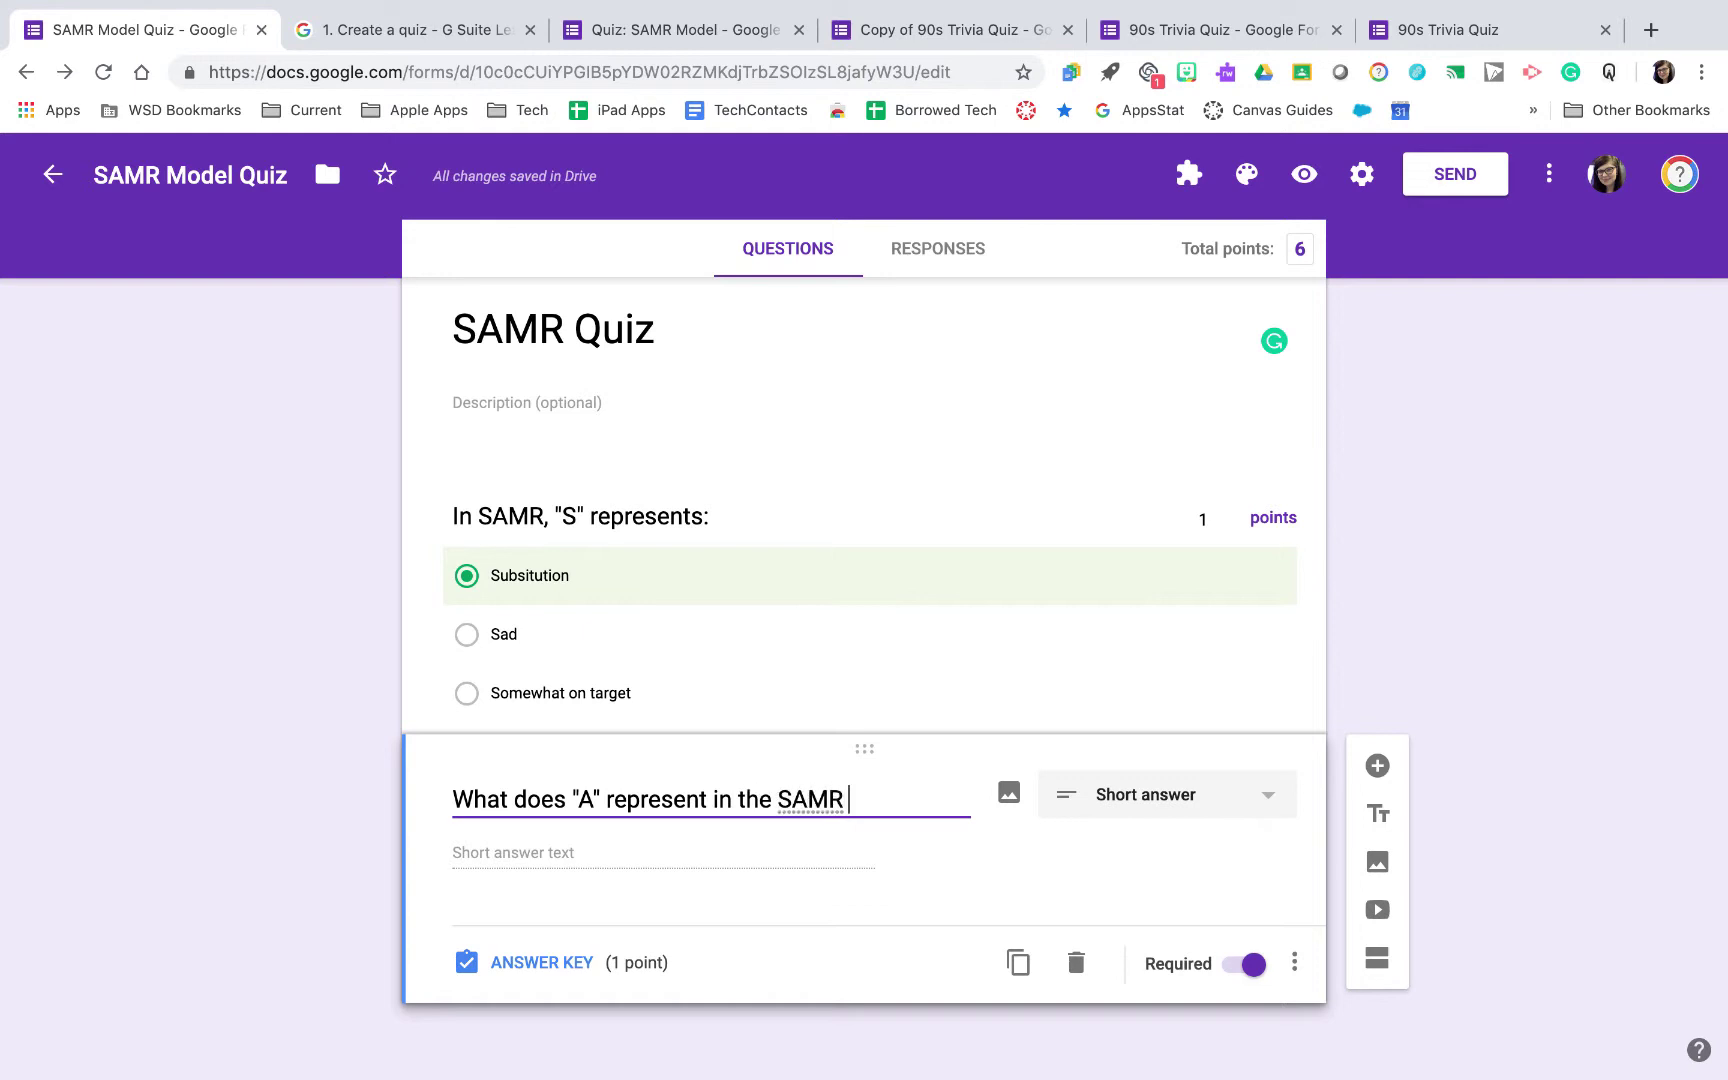
{"action": "left_click", "coordinate": [545, 962]}
Accept 'augmentation' and 'augementatin' as correct answers, leaving other answers not marked incorrect
{"action": "left_click", "coordinate": [570, 884]}
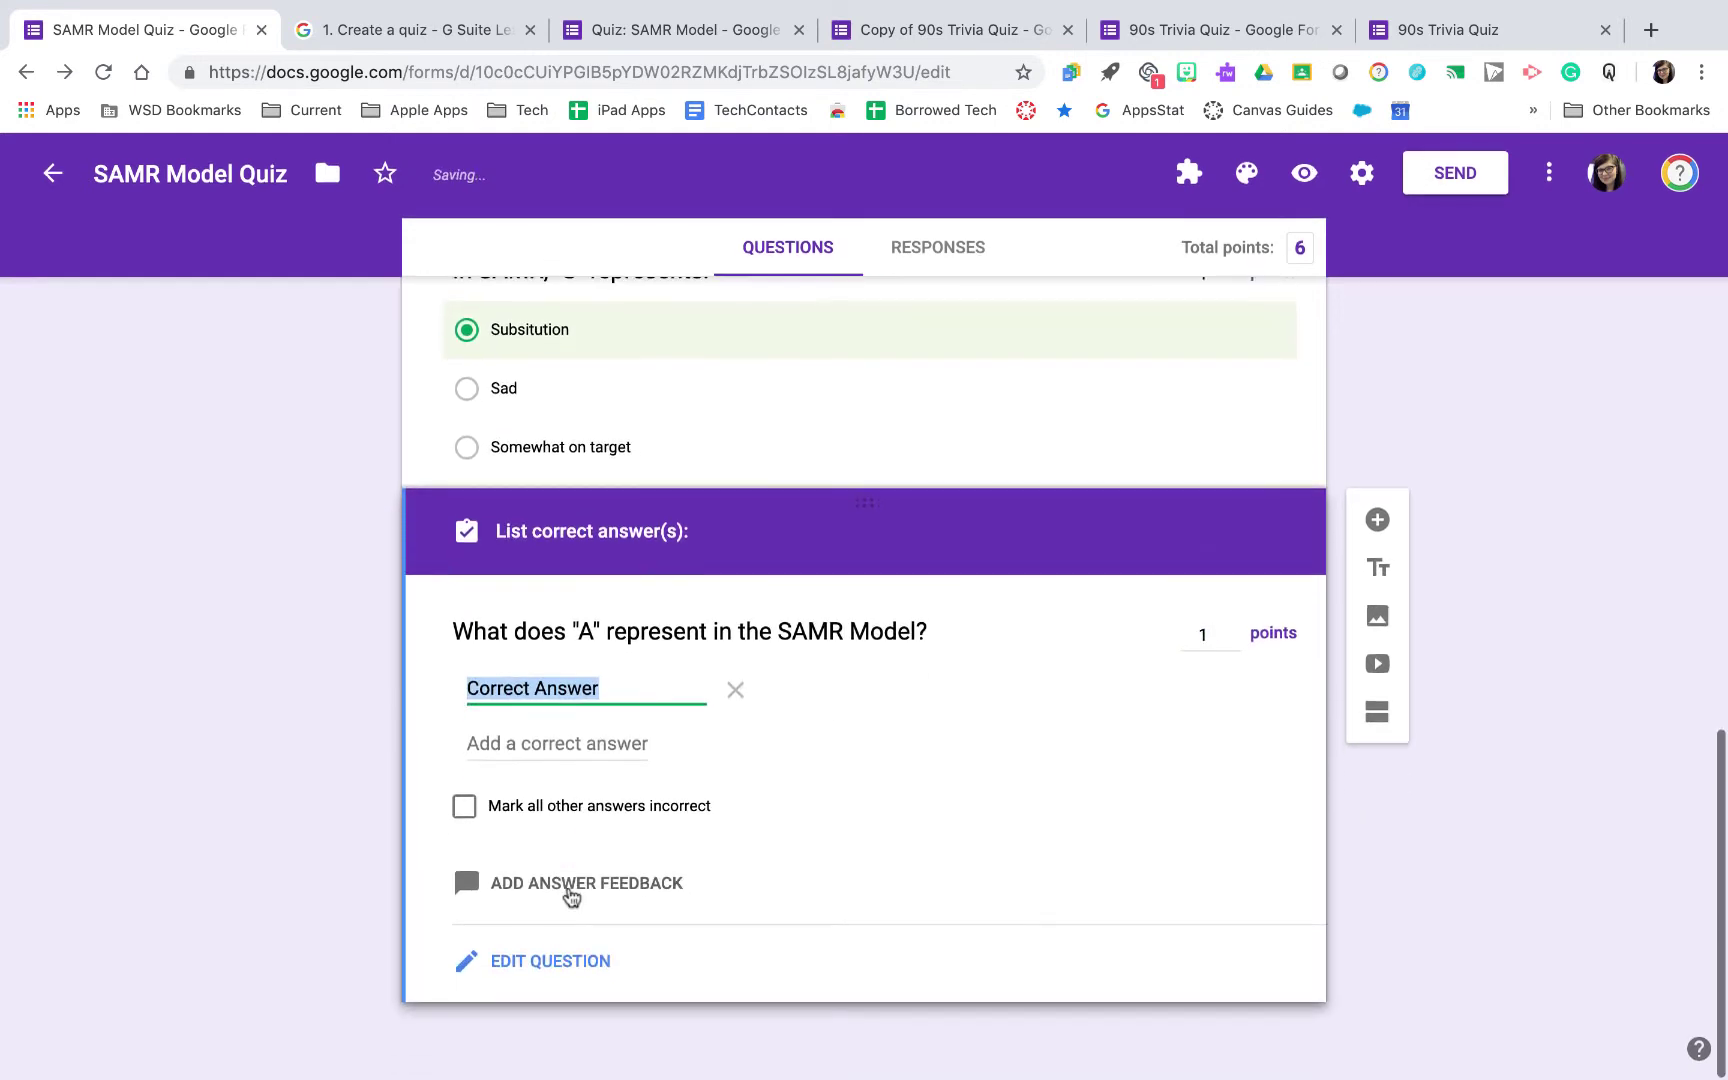
{"action": "type", "text": "augem"}
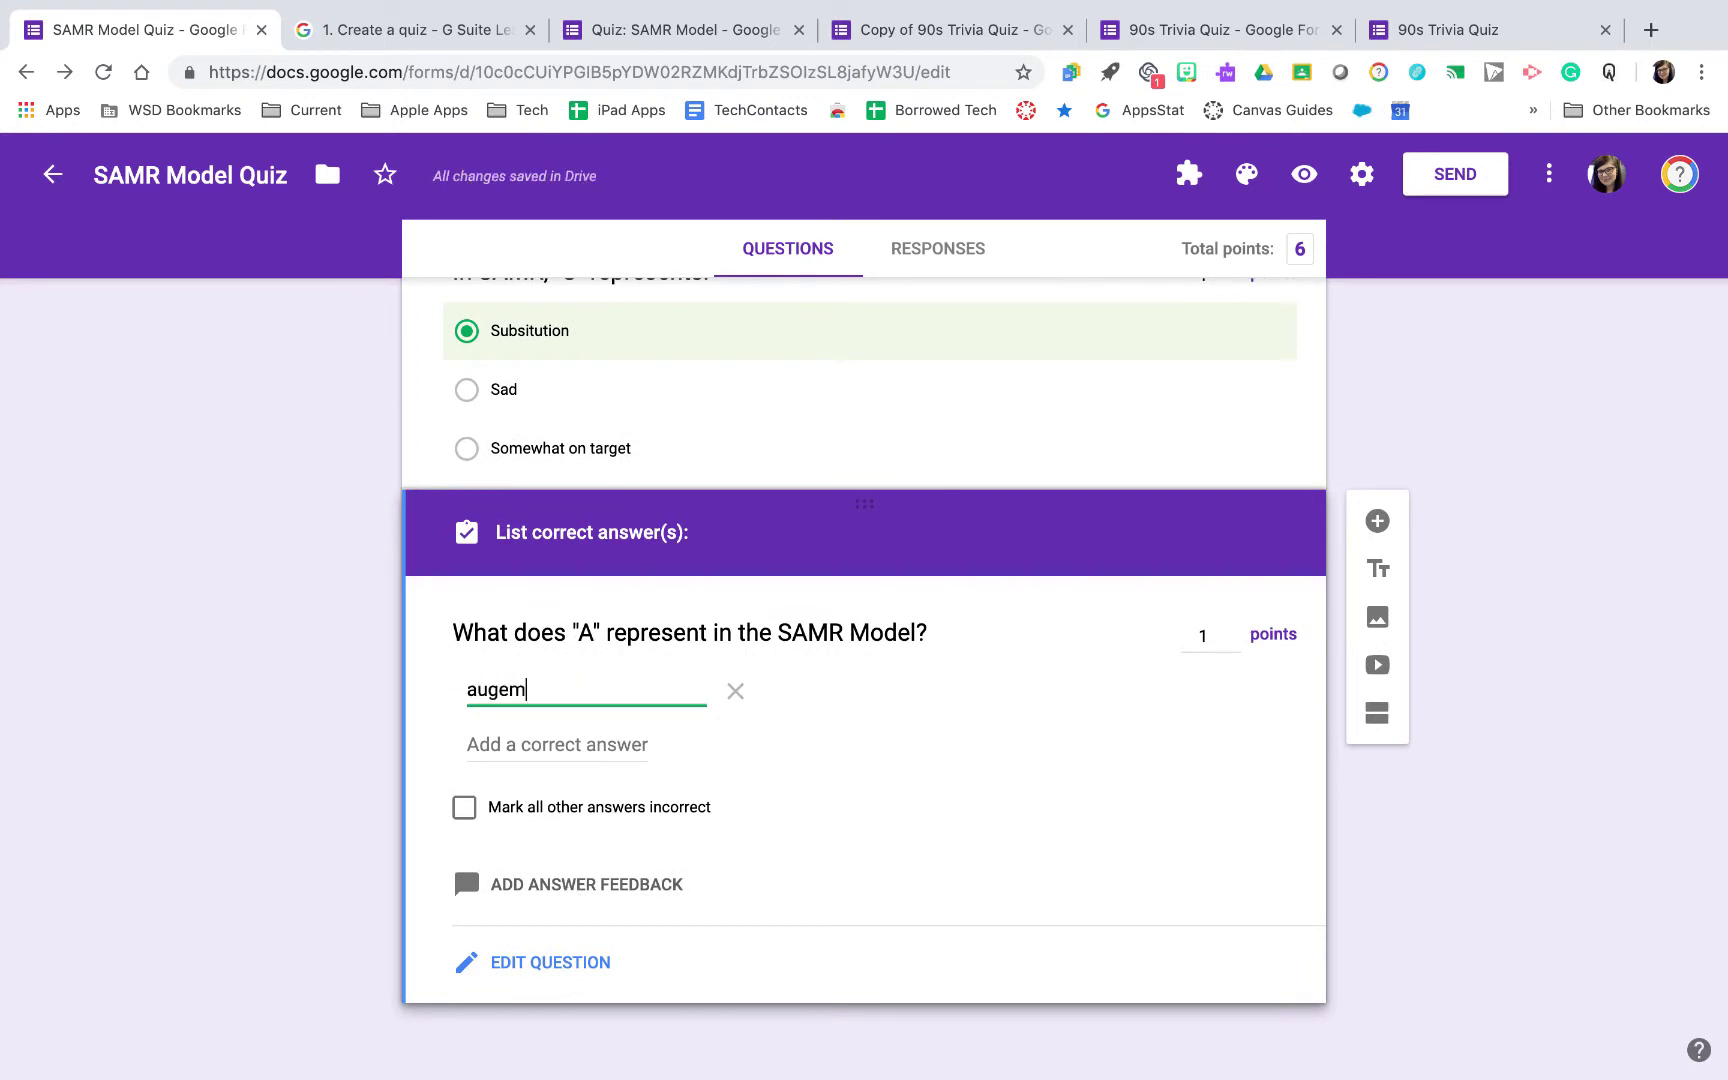
{"action": "key", "text": "BackSpace"}
{"action": "type", "text": "mentation"}
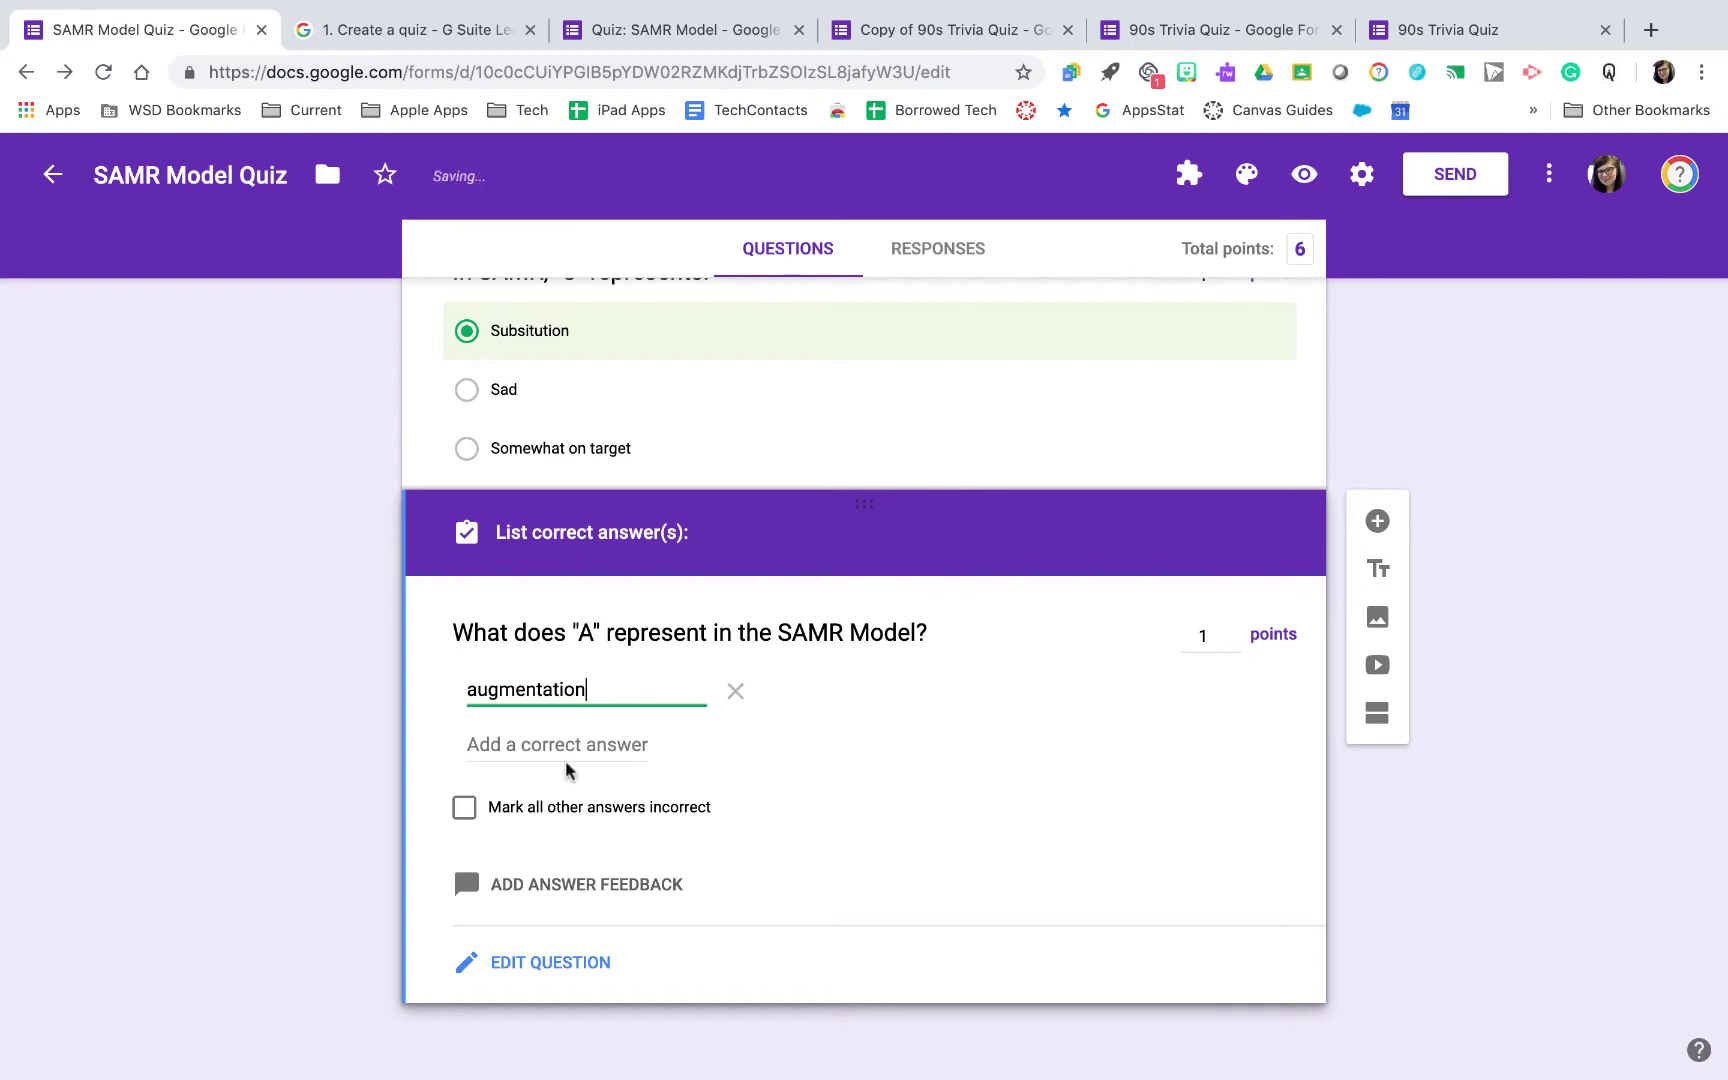
{"action": "left_click", "coordinate": [566, 762]}
{"action": "type", "text": "augementatin"}
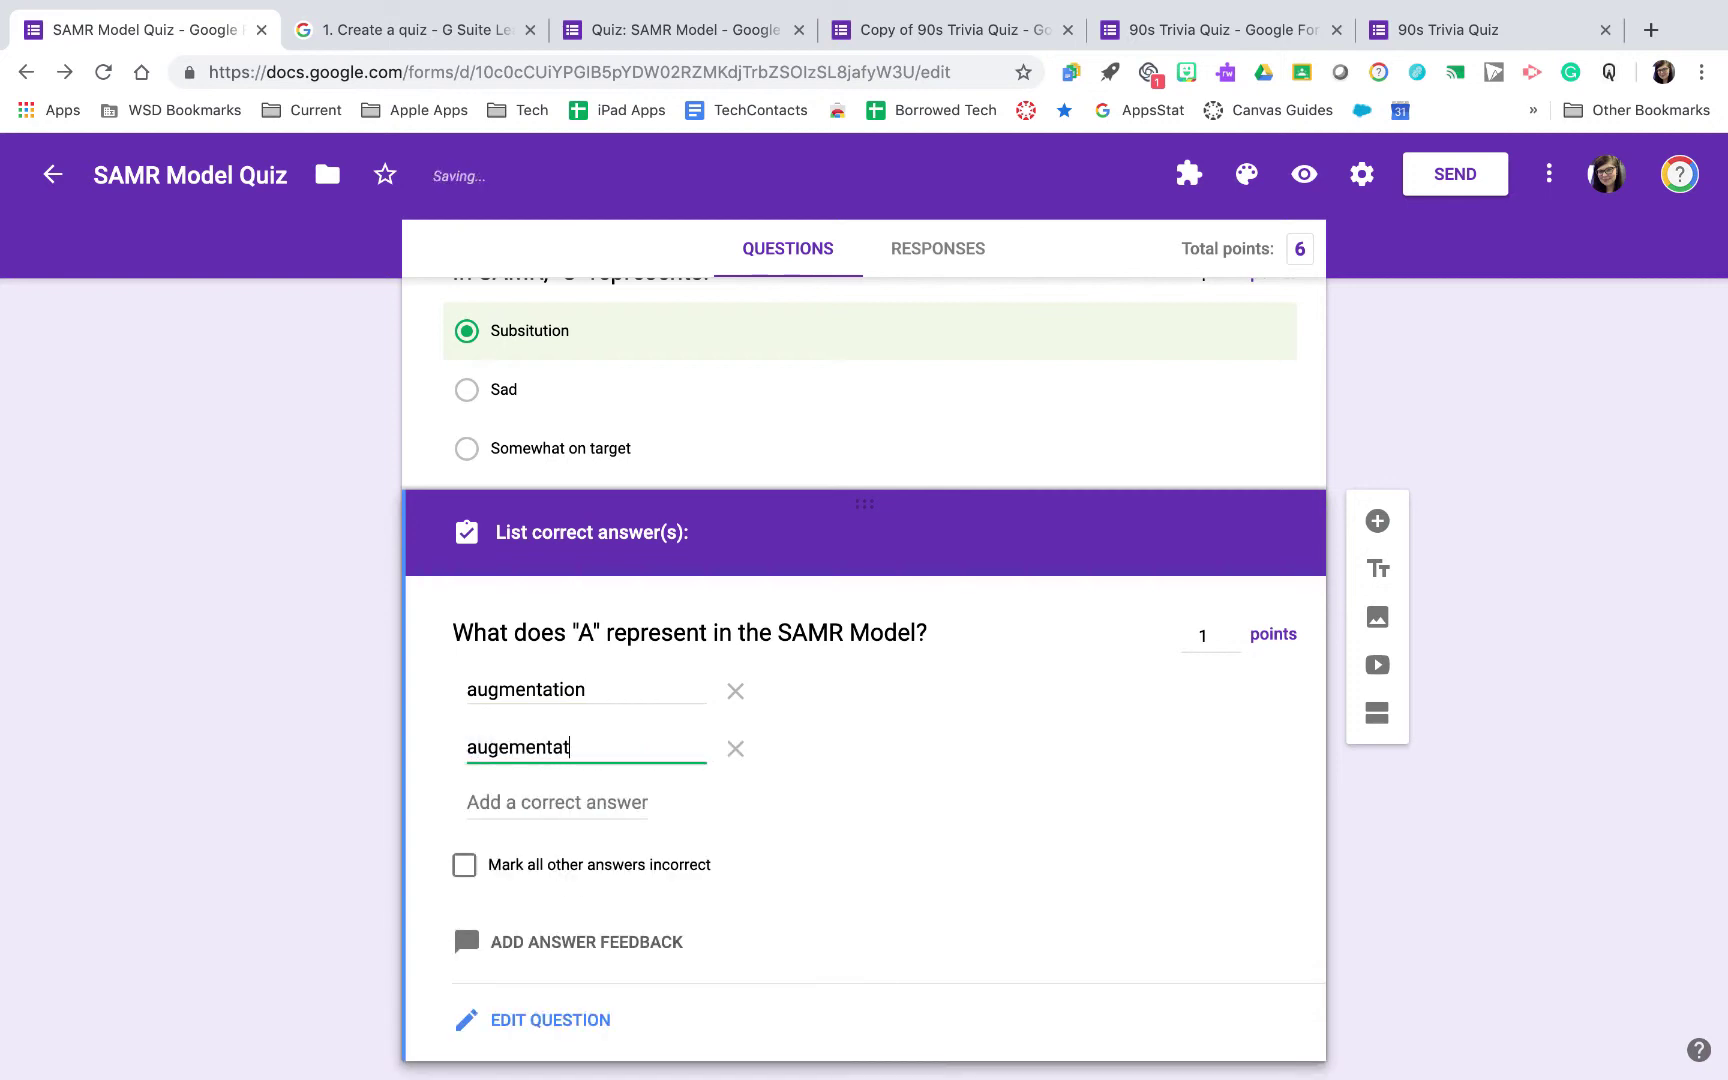
{"action": "left_click", "coordinate": [560, 802]}
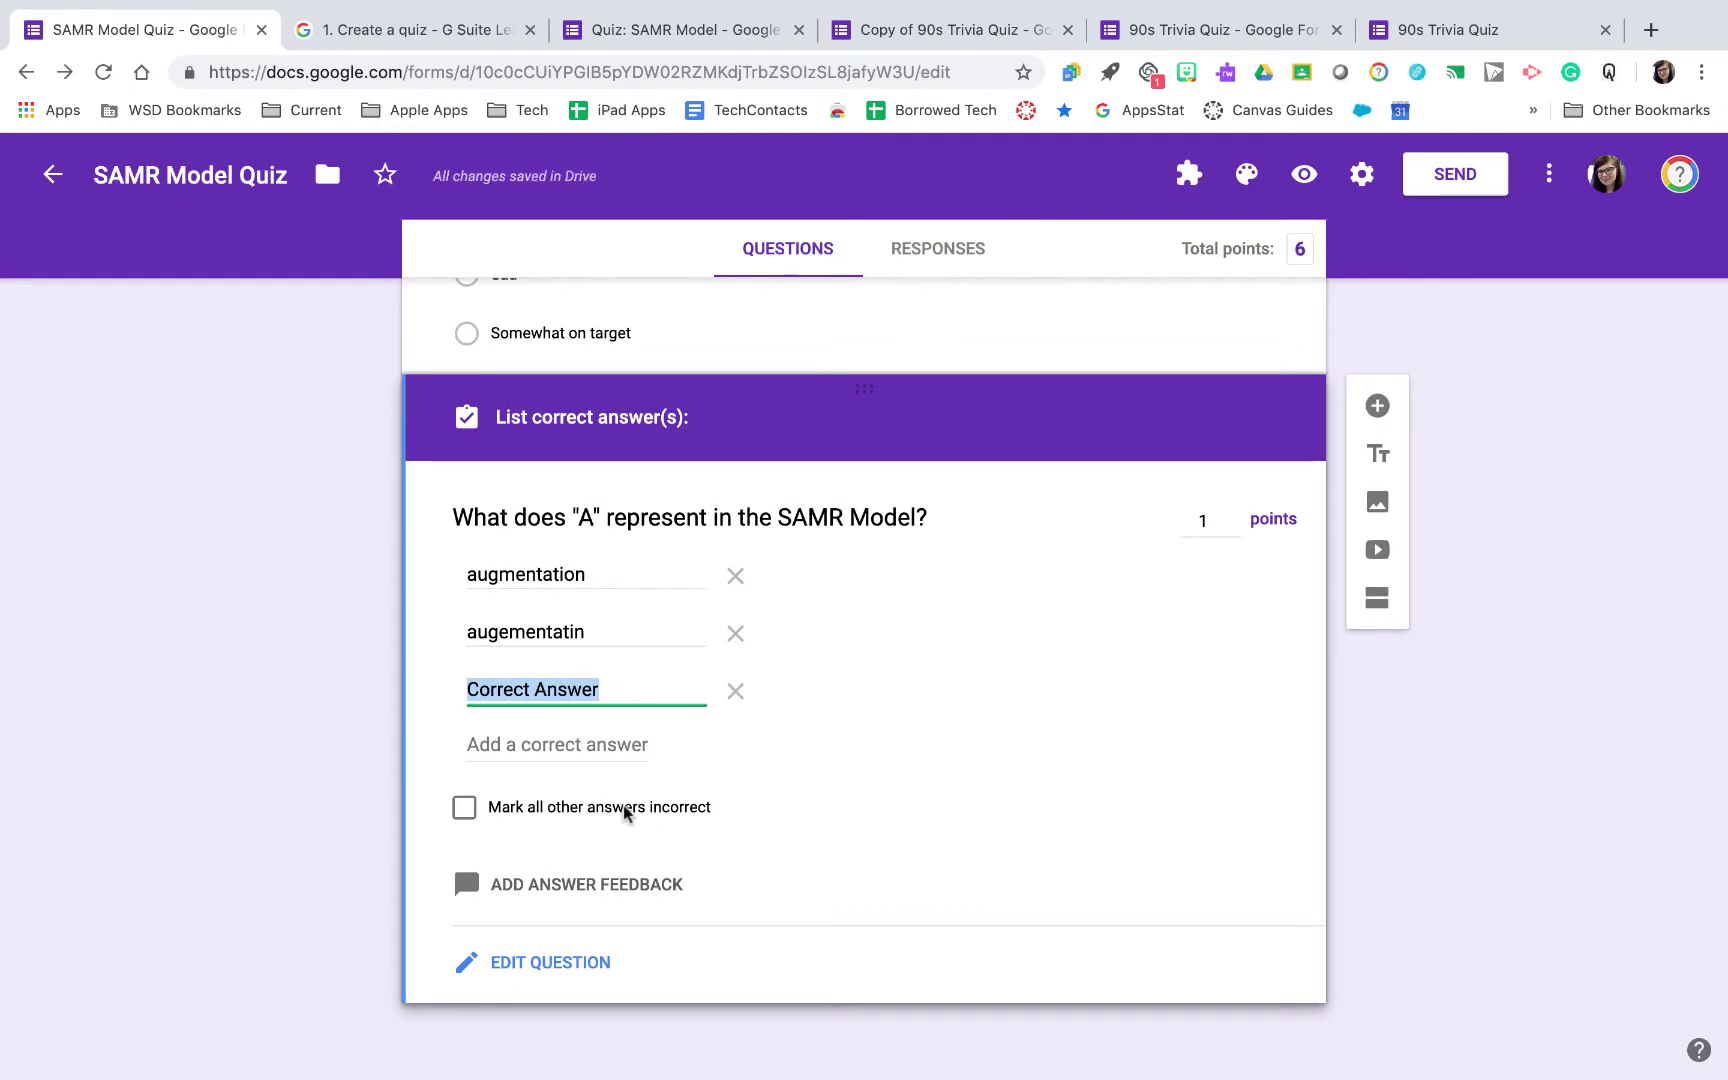
{"action": "left_click", "coordinate": [545, 812]}
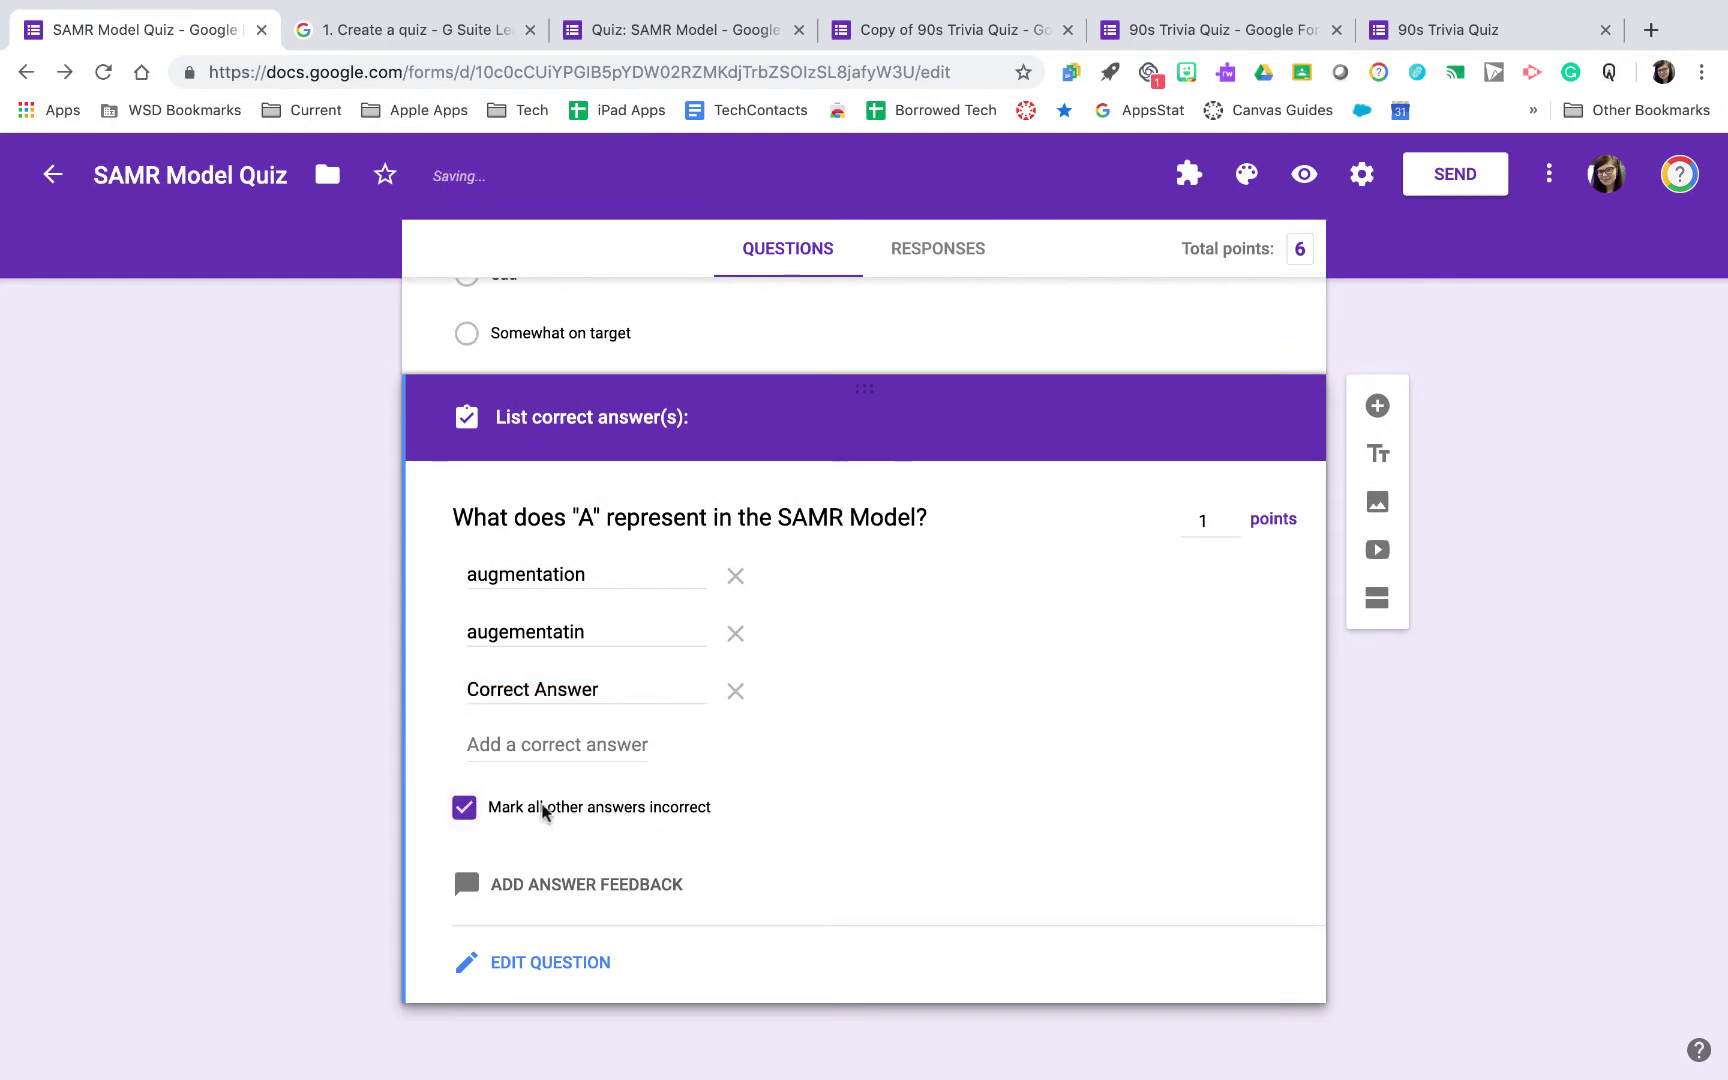
{"action": "left_click", "coordinate": [543, 808]}
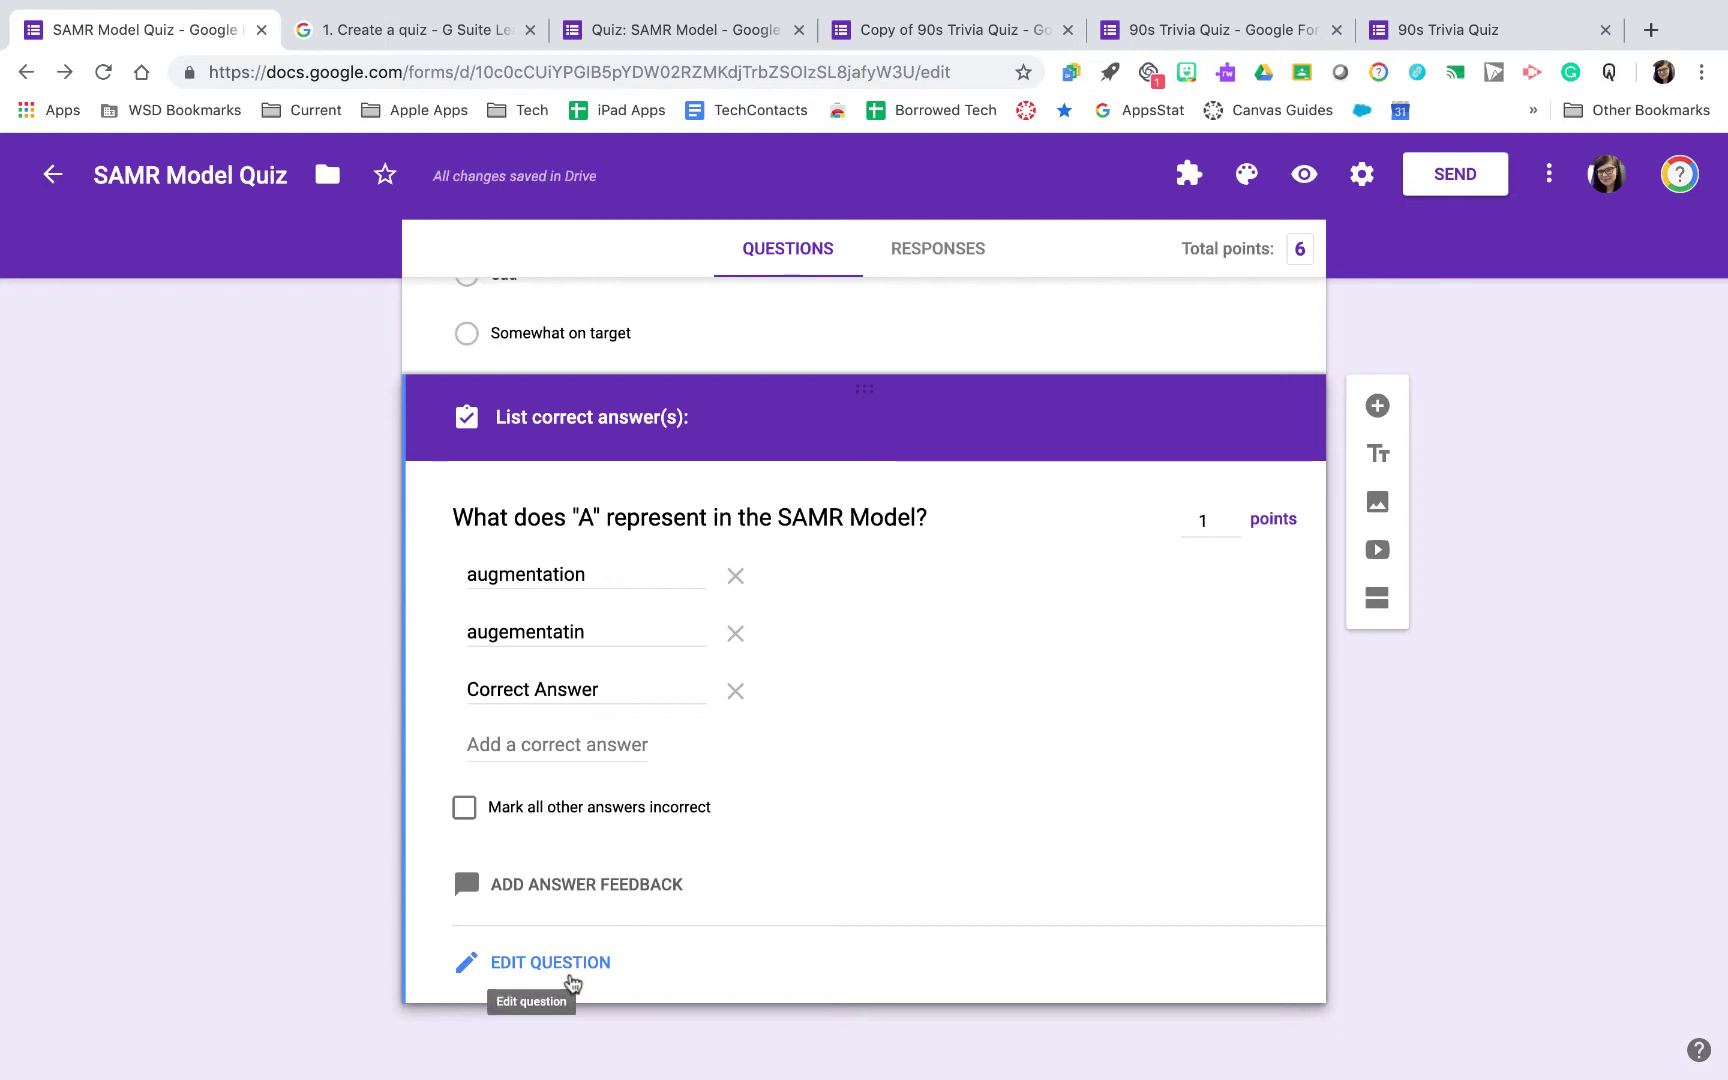
Add a blank multiple-choice question at the end of the SAMR Model Quiz
{"action": "scroll", "coordinate": [560, 882], "scroll_direction": "up", "scroll_amount": 7}
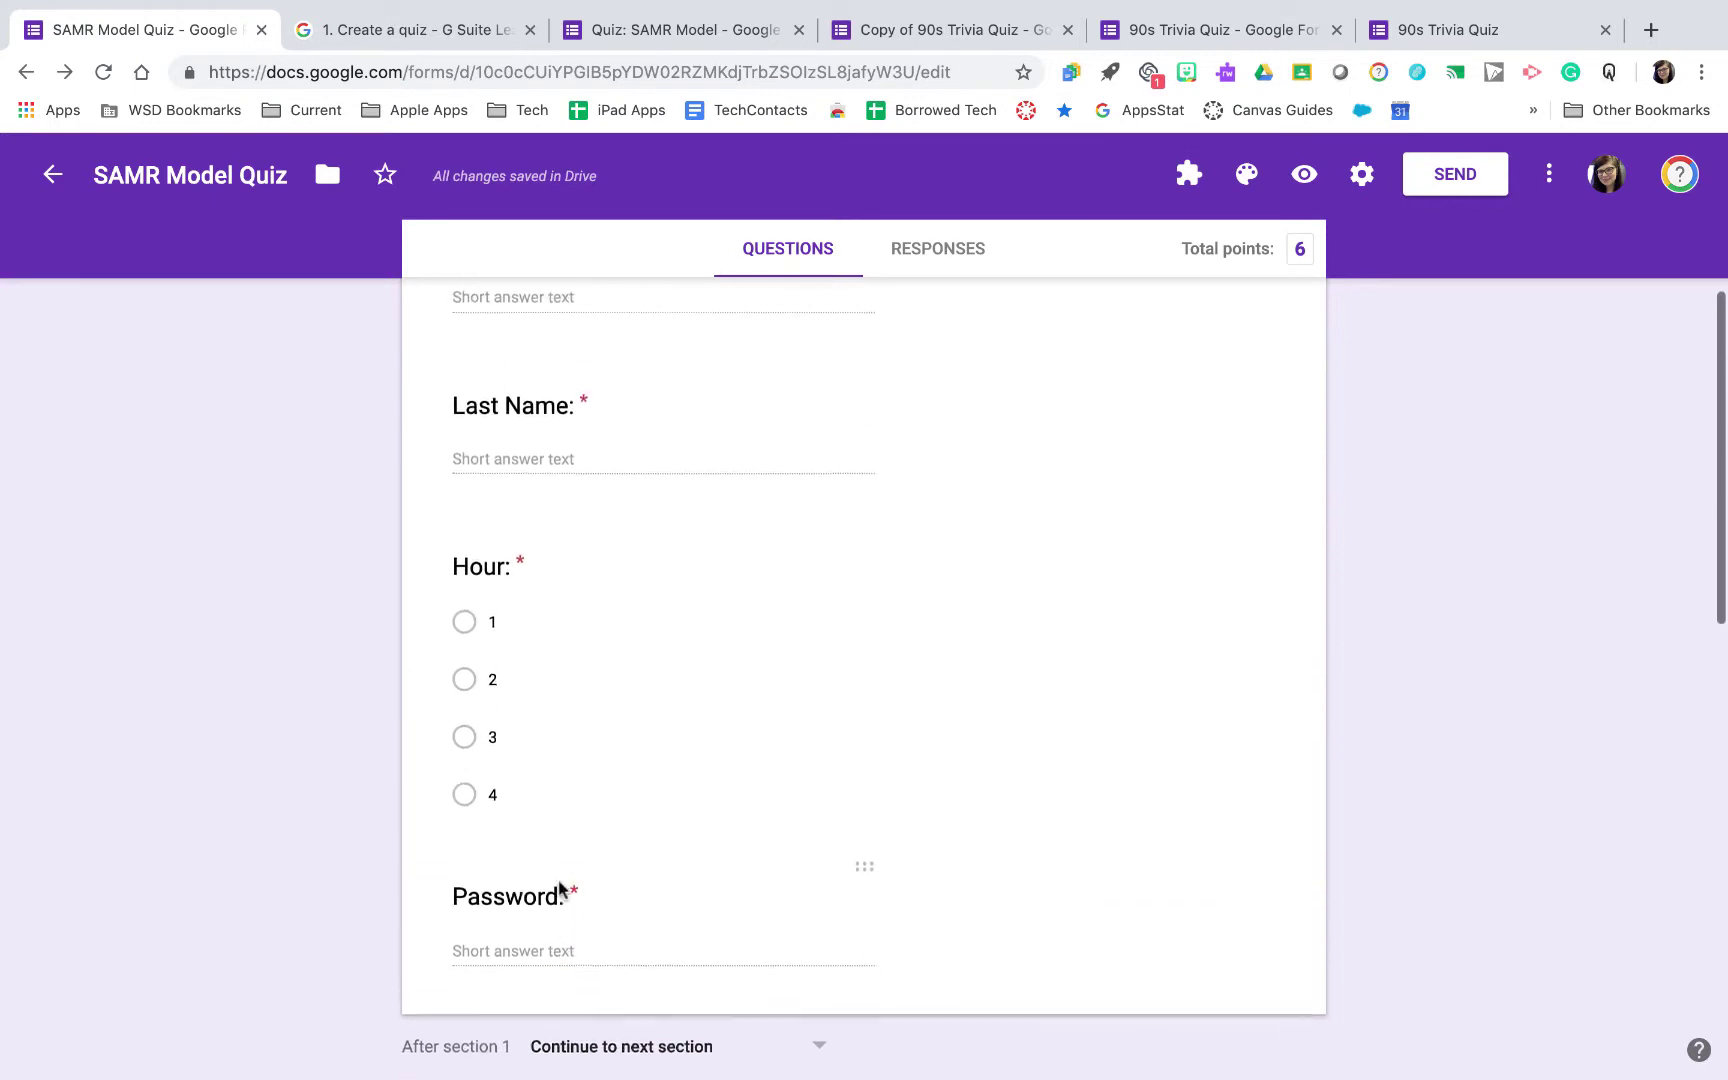
{"action": "scroll", "coordinate": [560, 885], "scroll_direction": "down", "scroll_amount": 17}
{"action": "scroll", "coordinate": [561, 889], "scroll_direction": "up", "scroll_amount": 2}
{"action": "scroll", "coordinate": [561, 889], "scroll_direction": "up", "scroll_amount": 2}
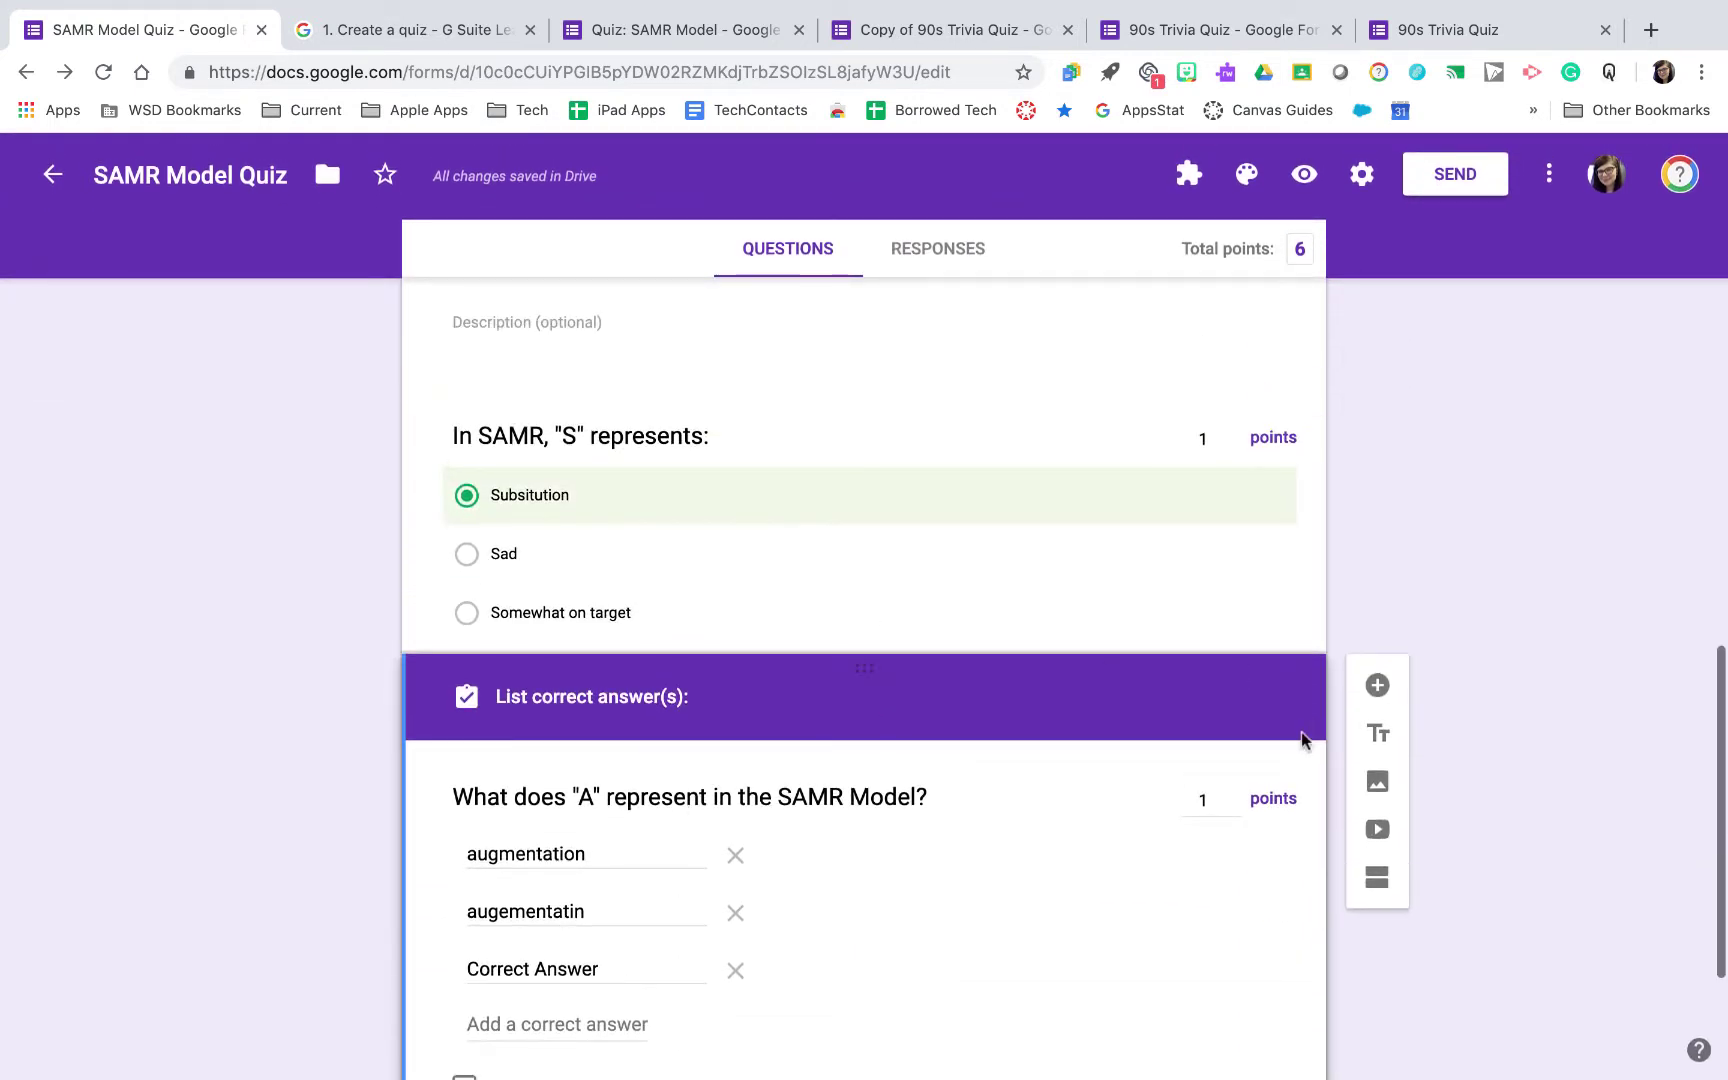
{"action": "left_click", "coordinate": [1377, 687]}
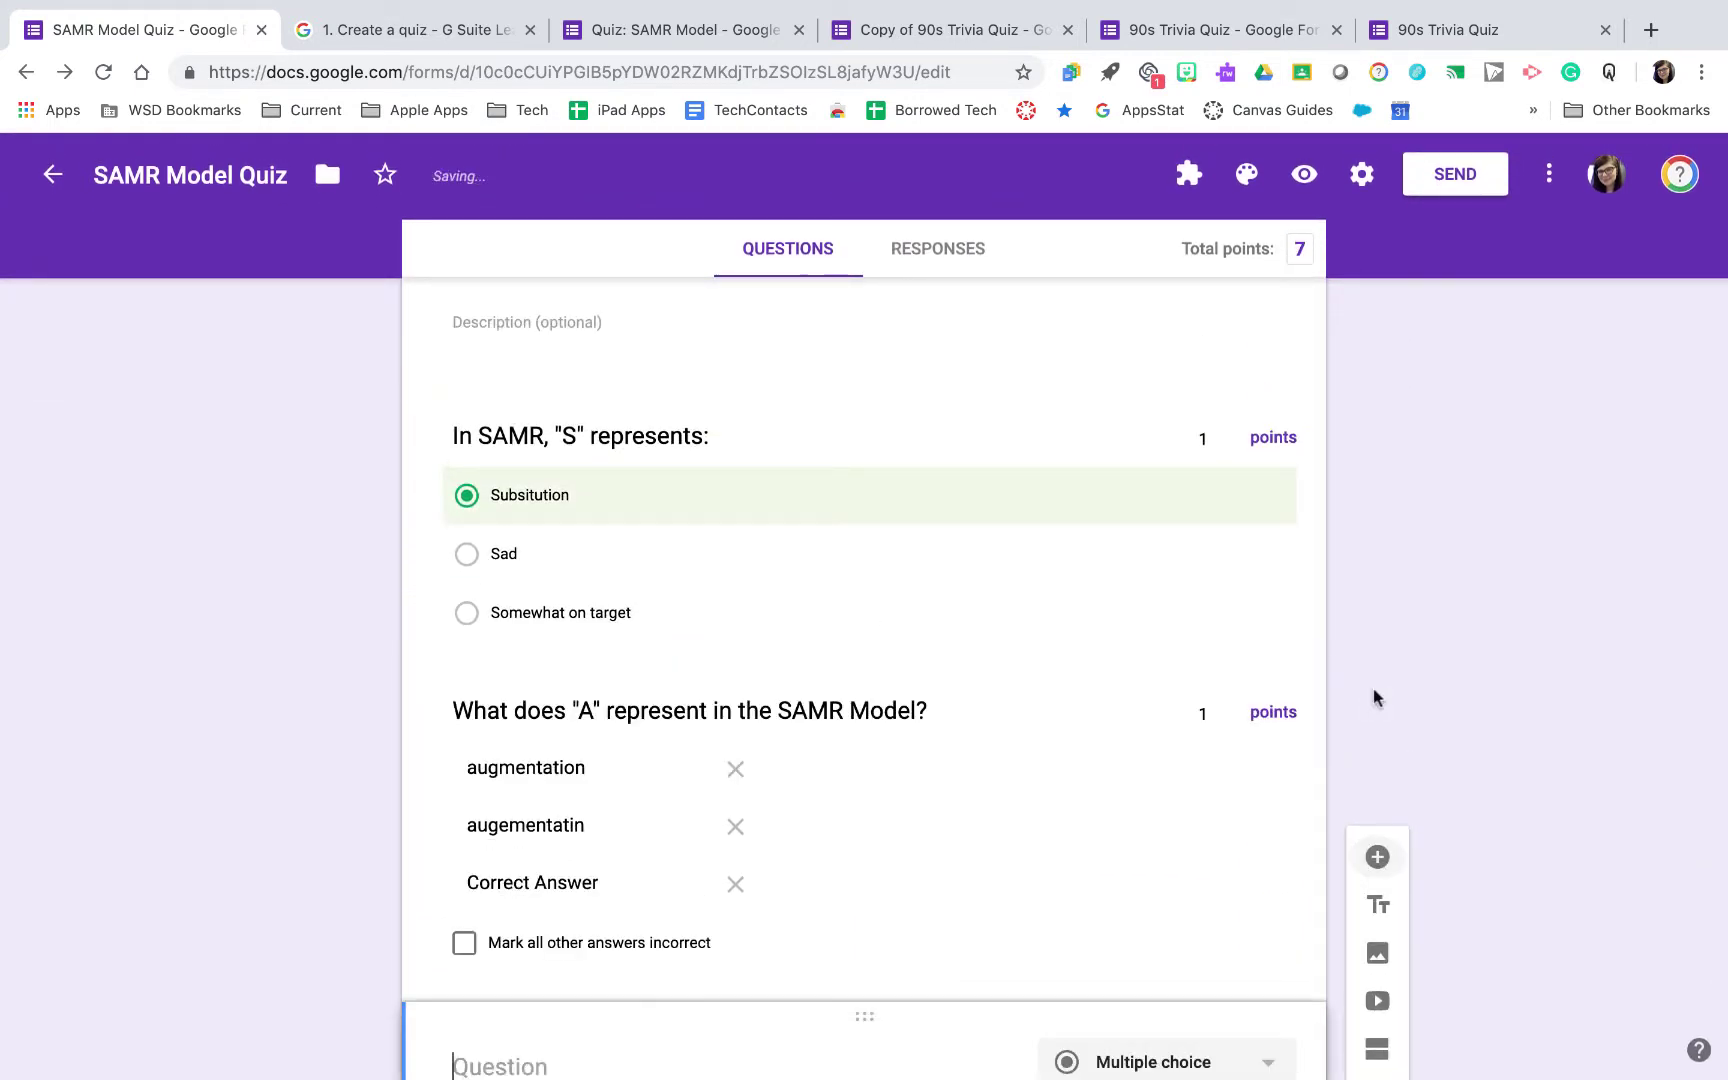
Set the First Name question to 0 points, then move to the Quiz: SAMR Model form
{"action": "scroll", "coordinate": [1370, 718], "scroll_direction": "up", "scroll_amount": 15}
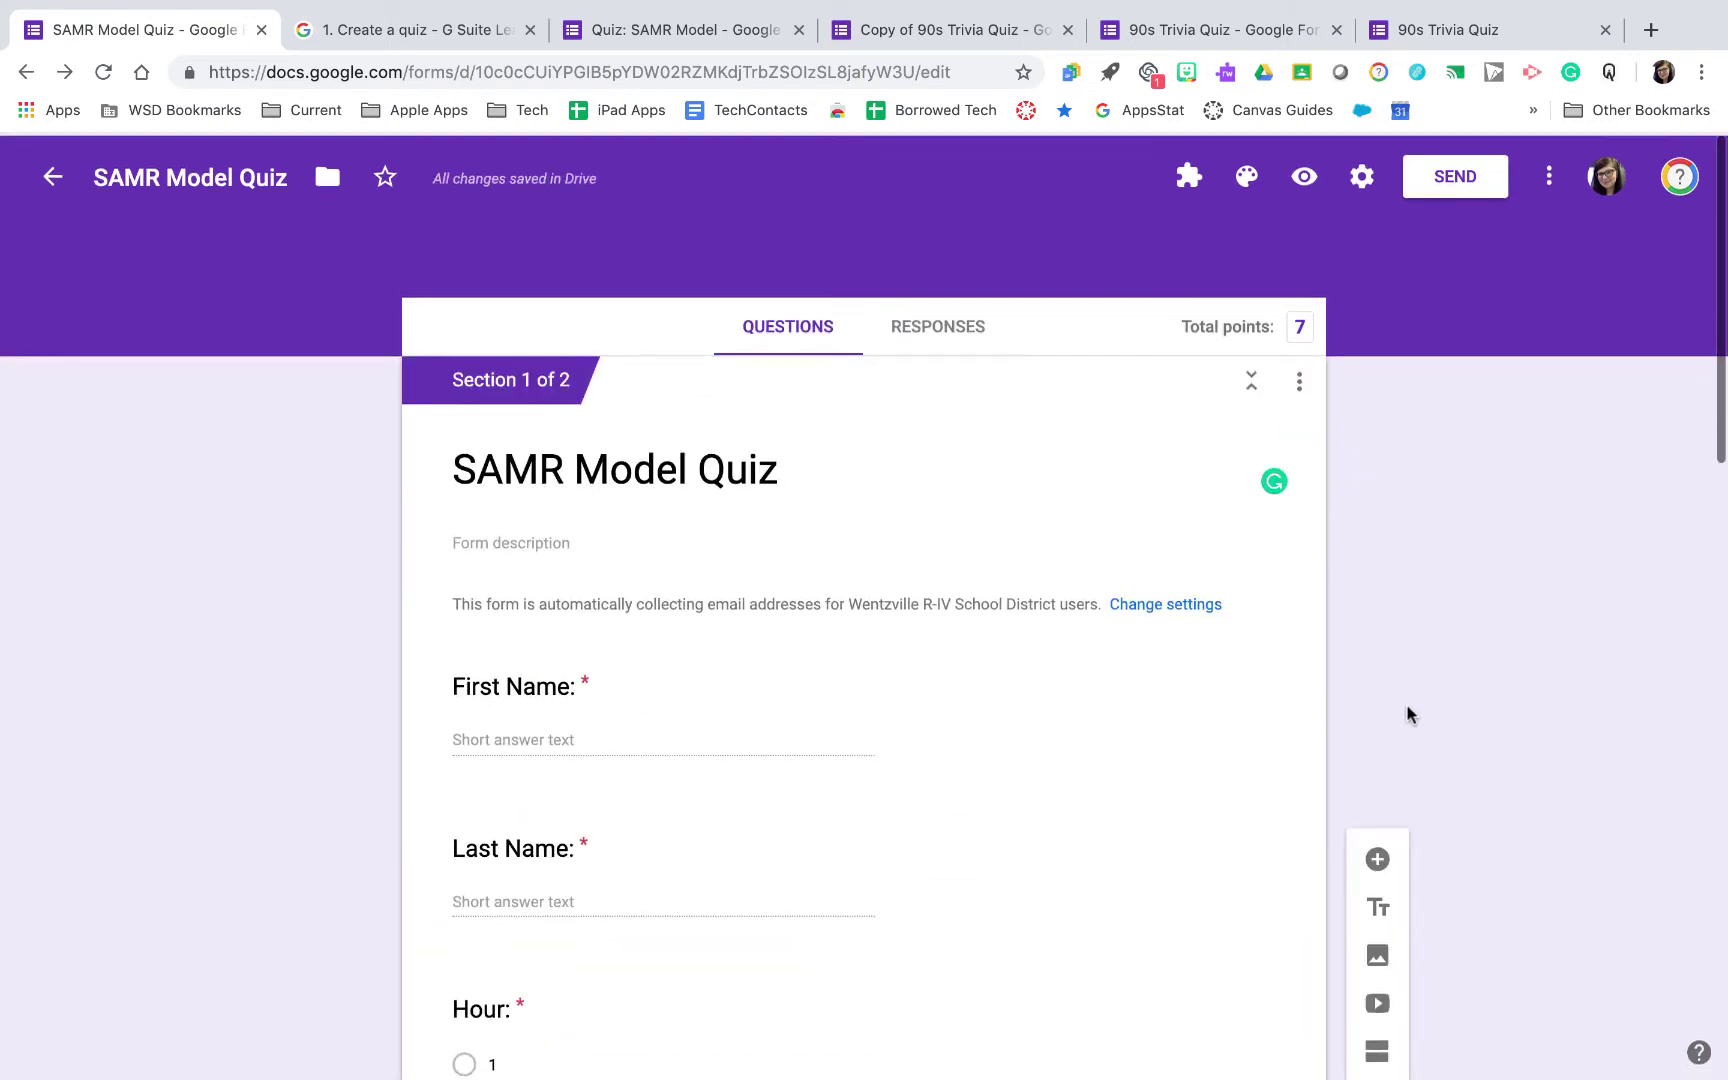
{"action": "left_click", "coordinate": [1002, 706]}
{"action": "scroll", "coordinate": [991, 702], "scroll_direction": "down", "scroll_amount": 1}
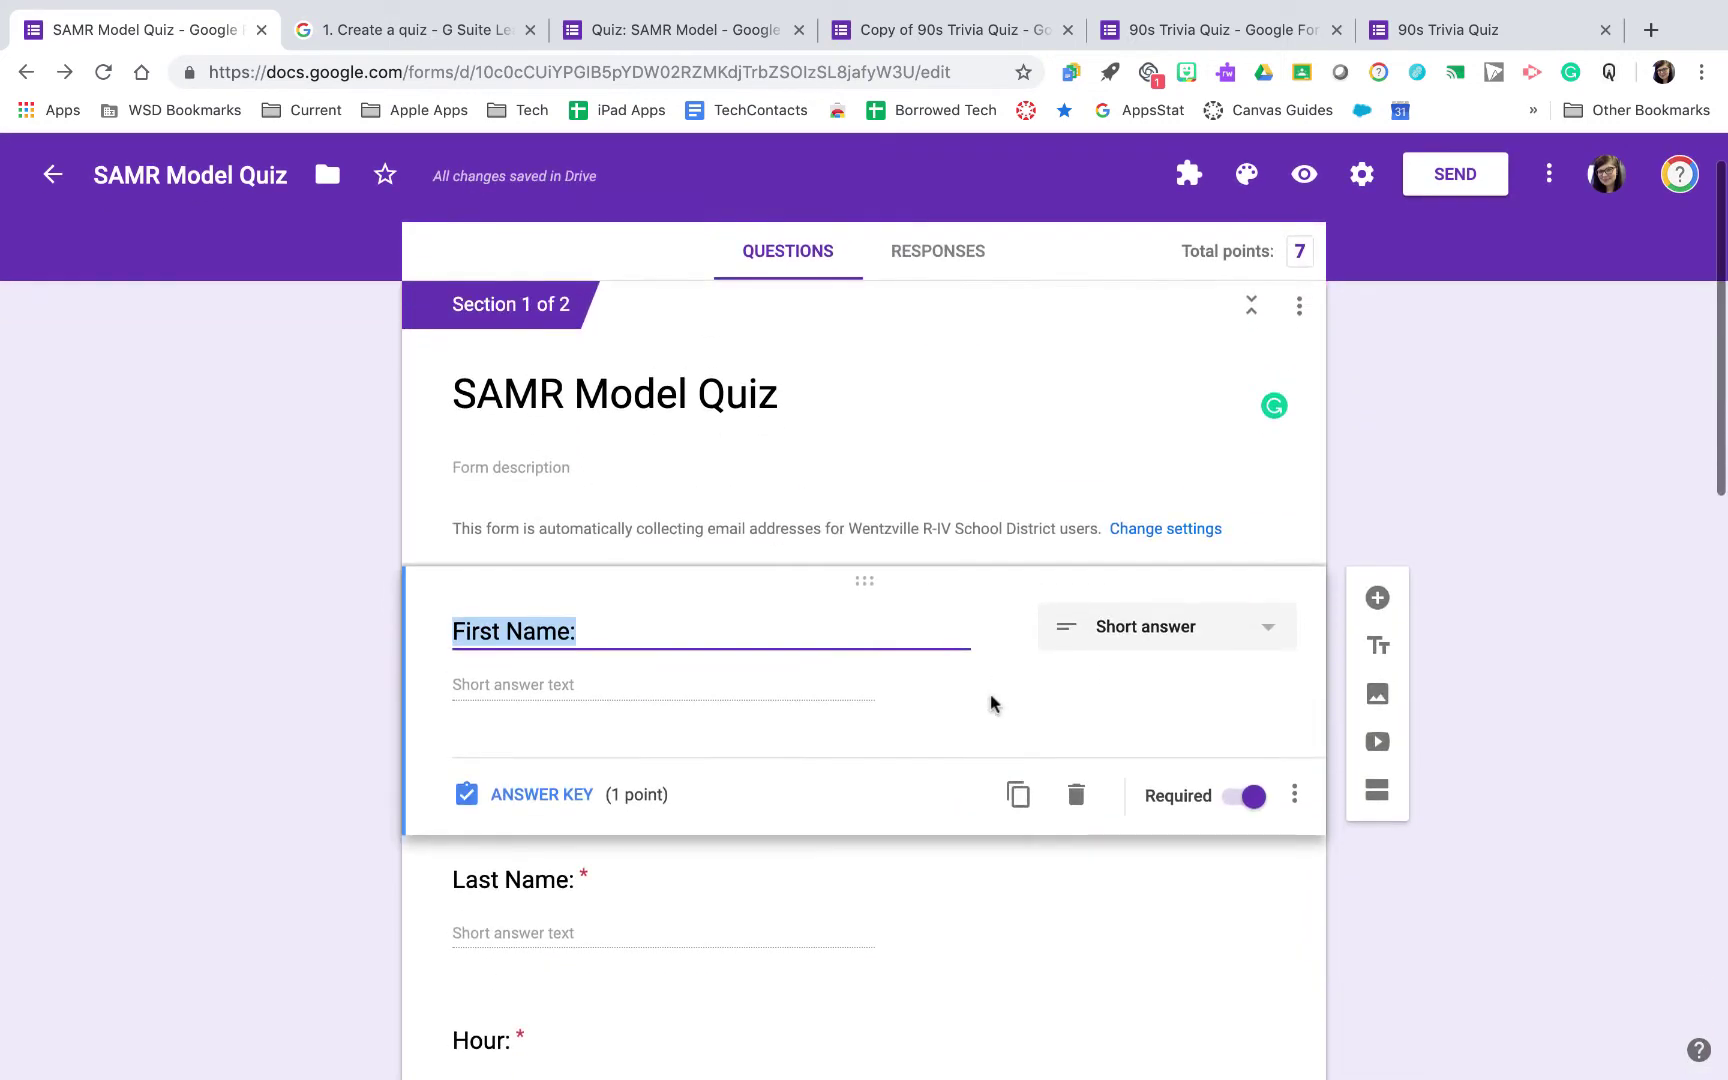
{"action": "left_click", "coordinate": [550, 789]}
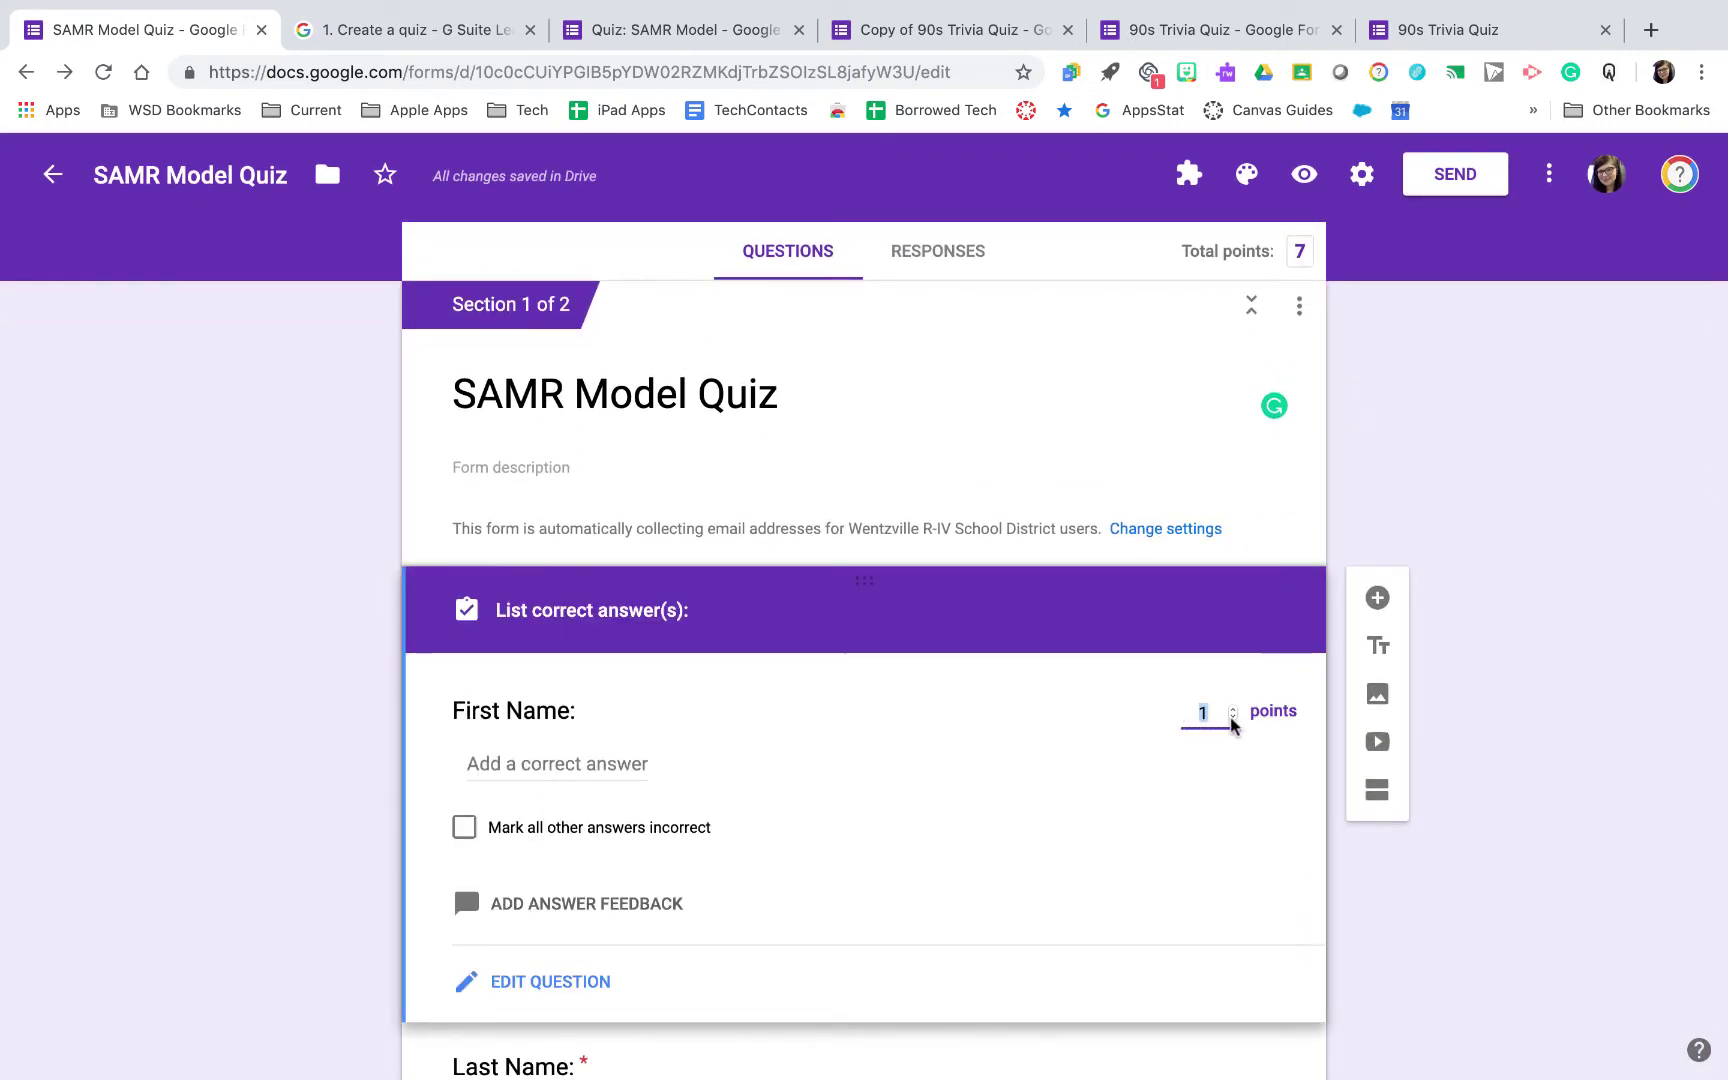
{"action": "left_click", "coordinate": [1425, 903]}
{"action": "scroll", "coordinate": [1057, 617], "scroll_direction": "down", "scroll_amount": 3}
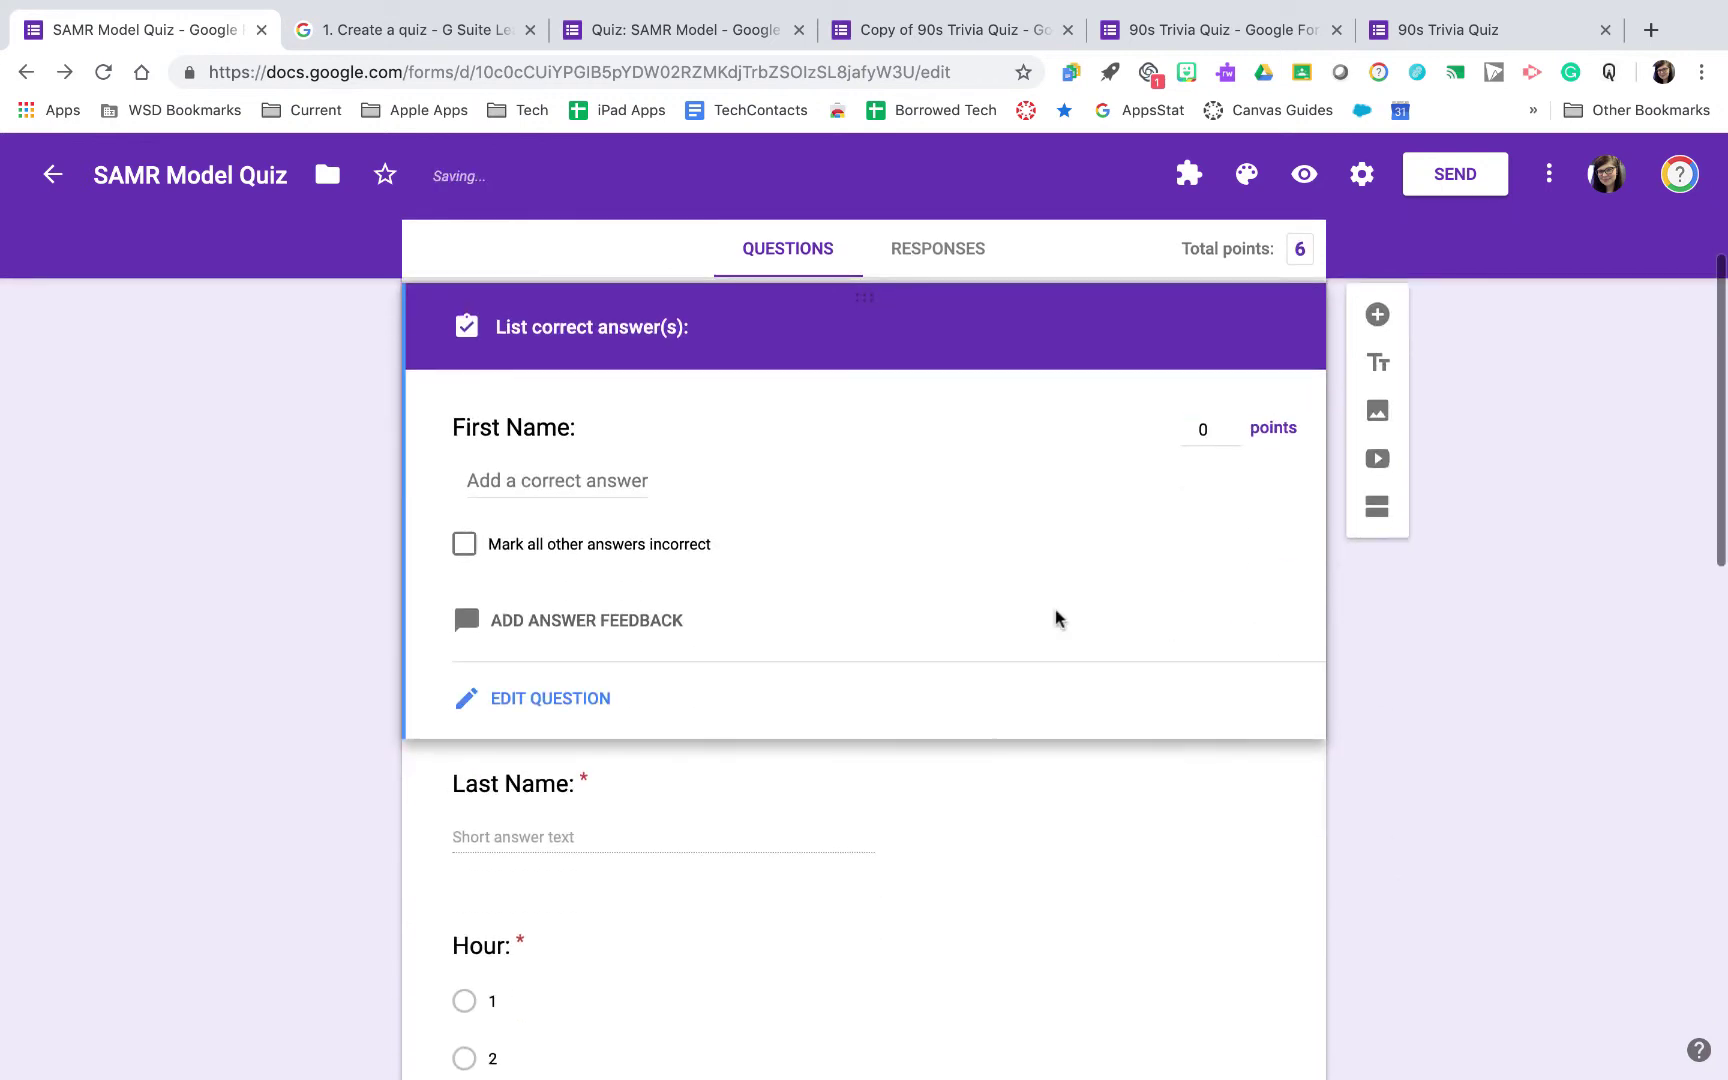
{"action": "scroll", "coordinate": [1022, 914], "scroll_direction": "up", "scroll_amount": 4}
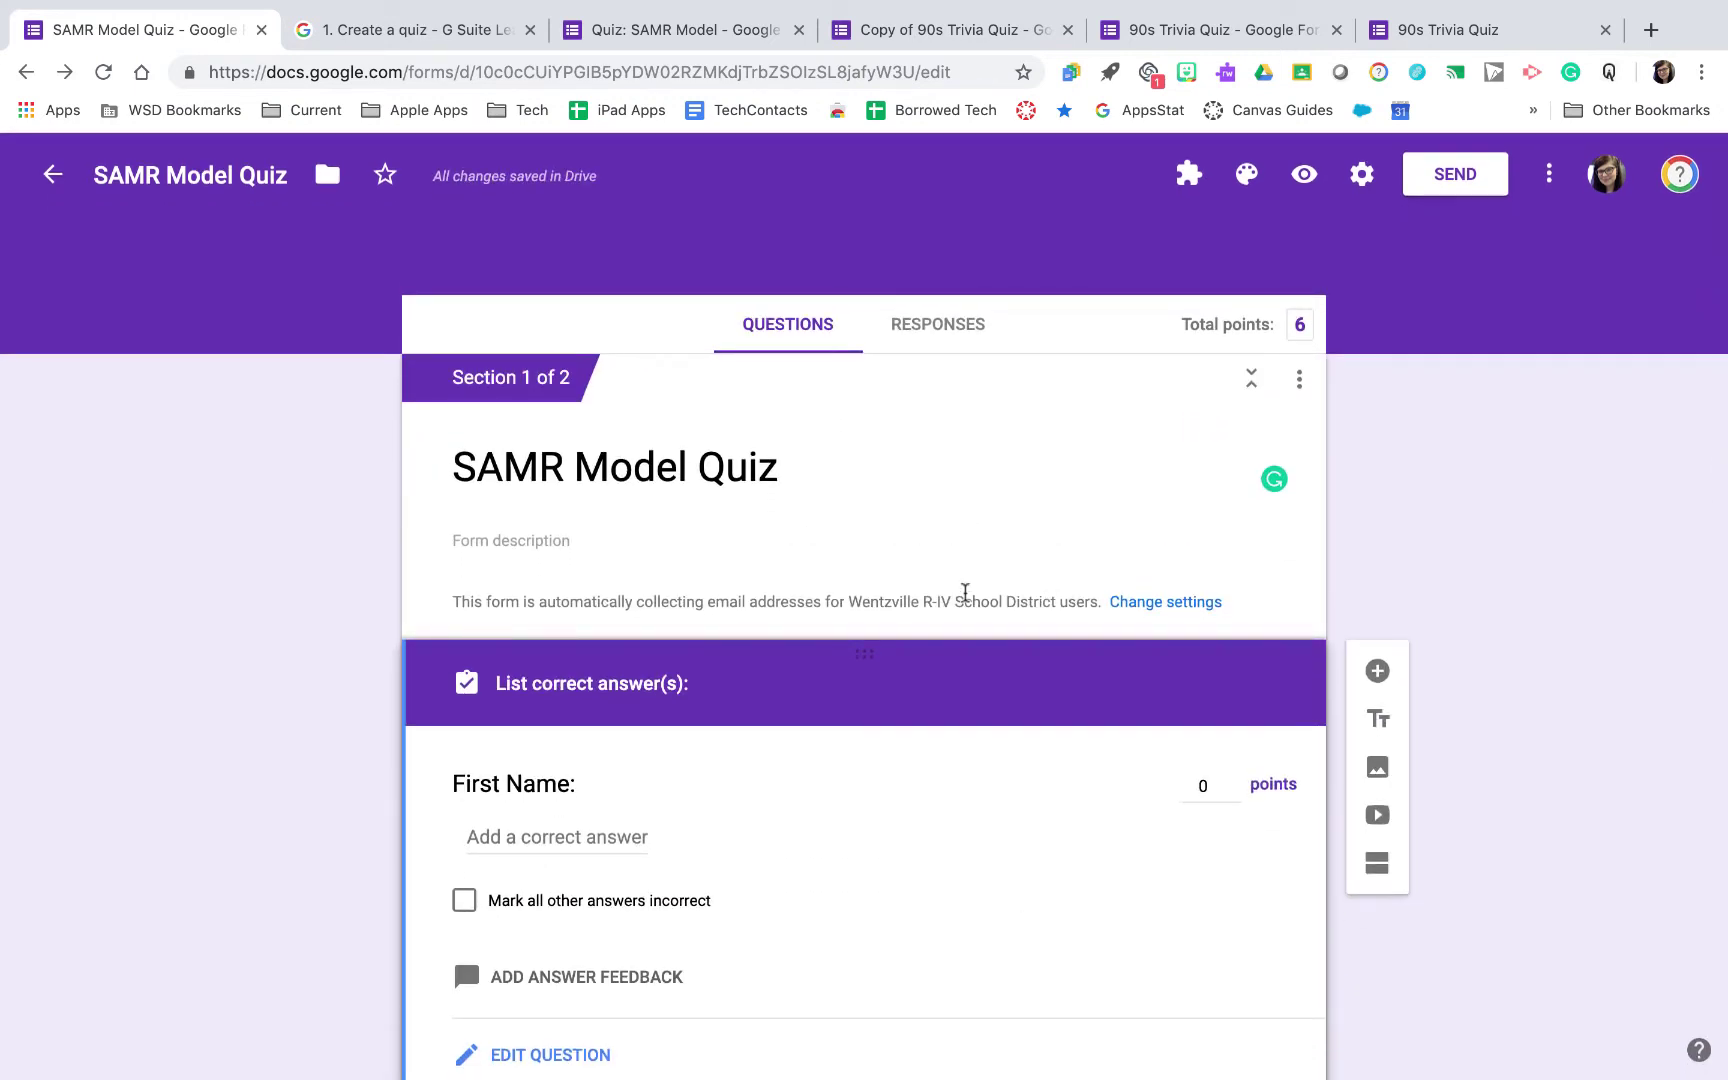
{"action": "left_click", "coordinate": [726, 36]}
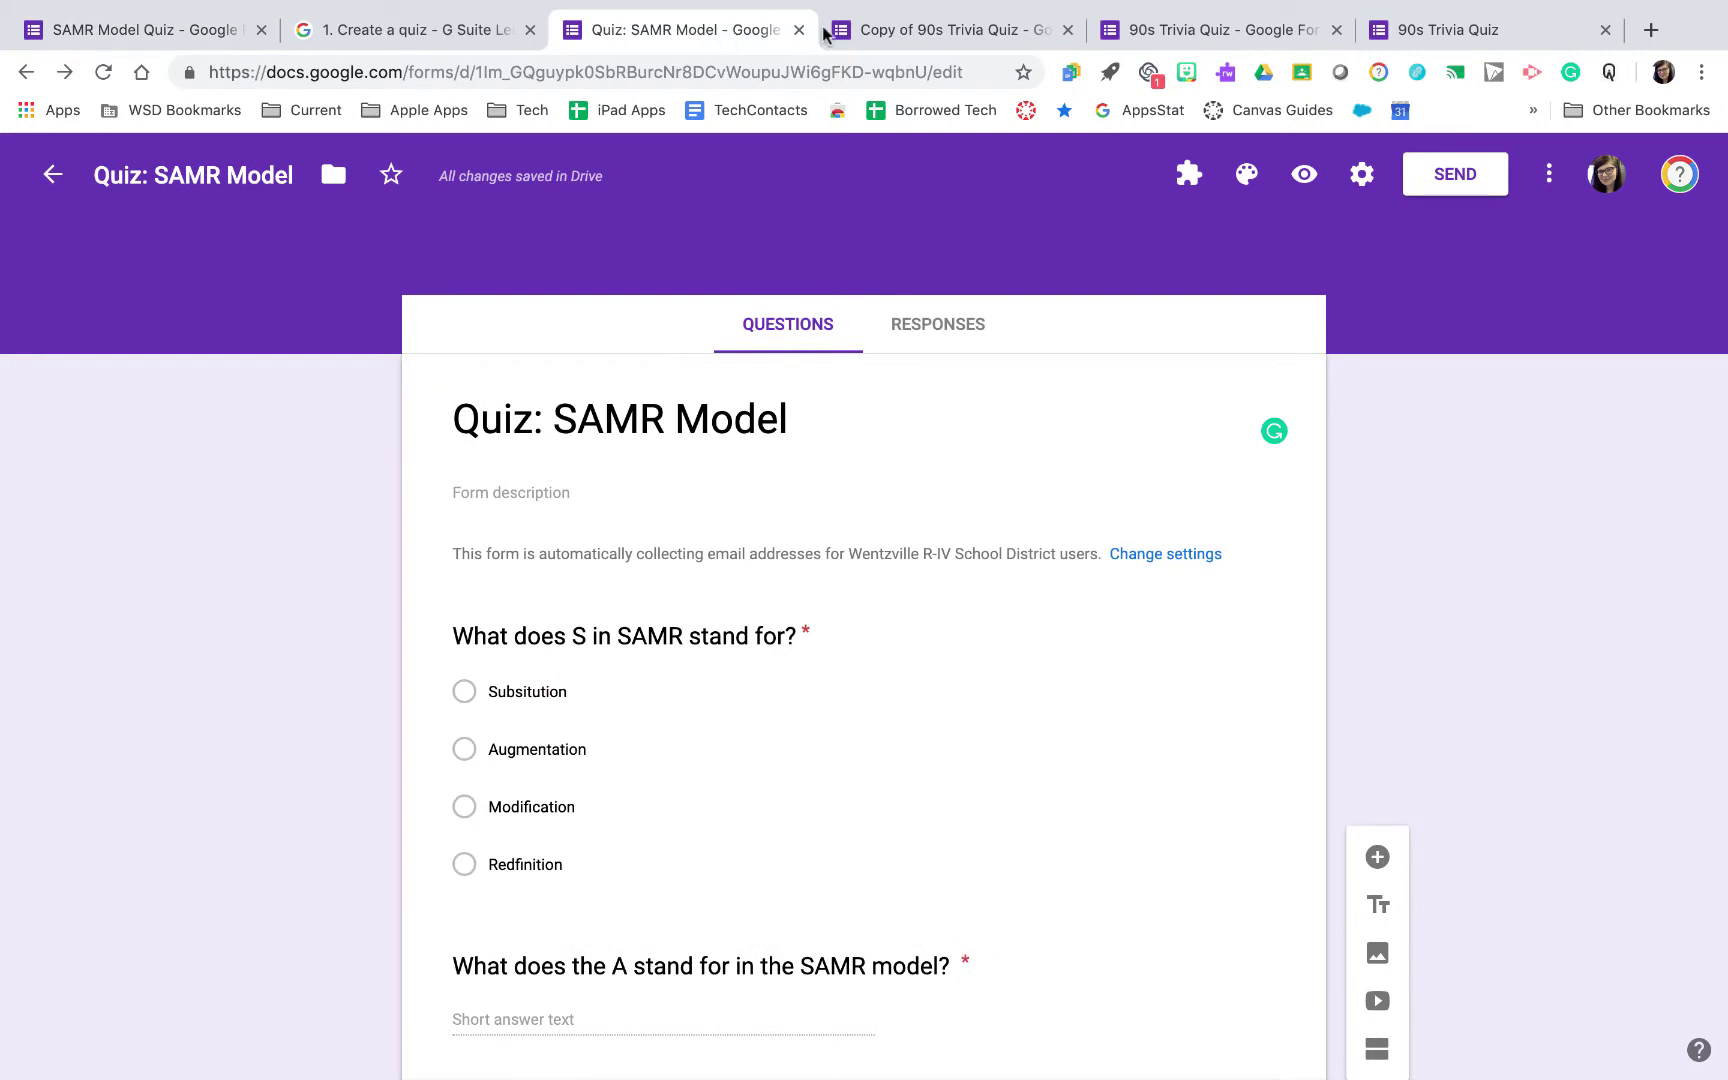
Open the 90s Trivia Quiz responses and review the 21-response summary charts and score insights
{"action": "left_click", "coordinate": [880, 38]}
{"action": "left_click", "coordinate": [1134, 28]}
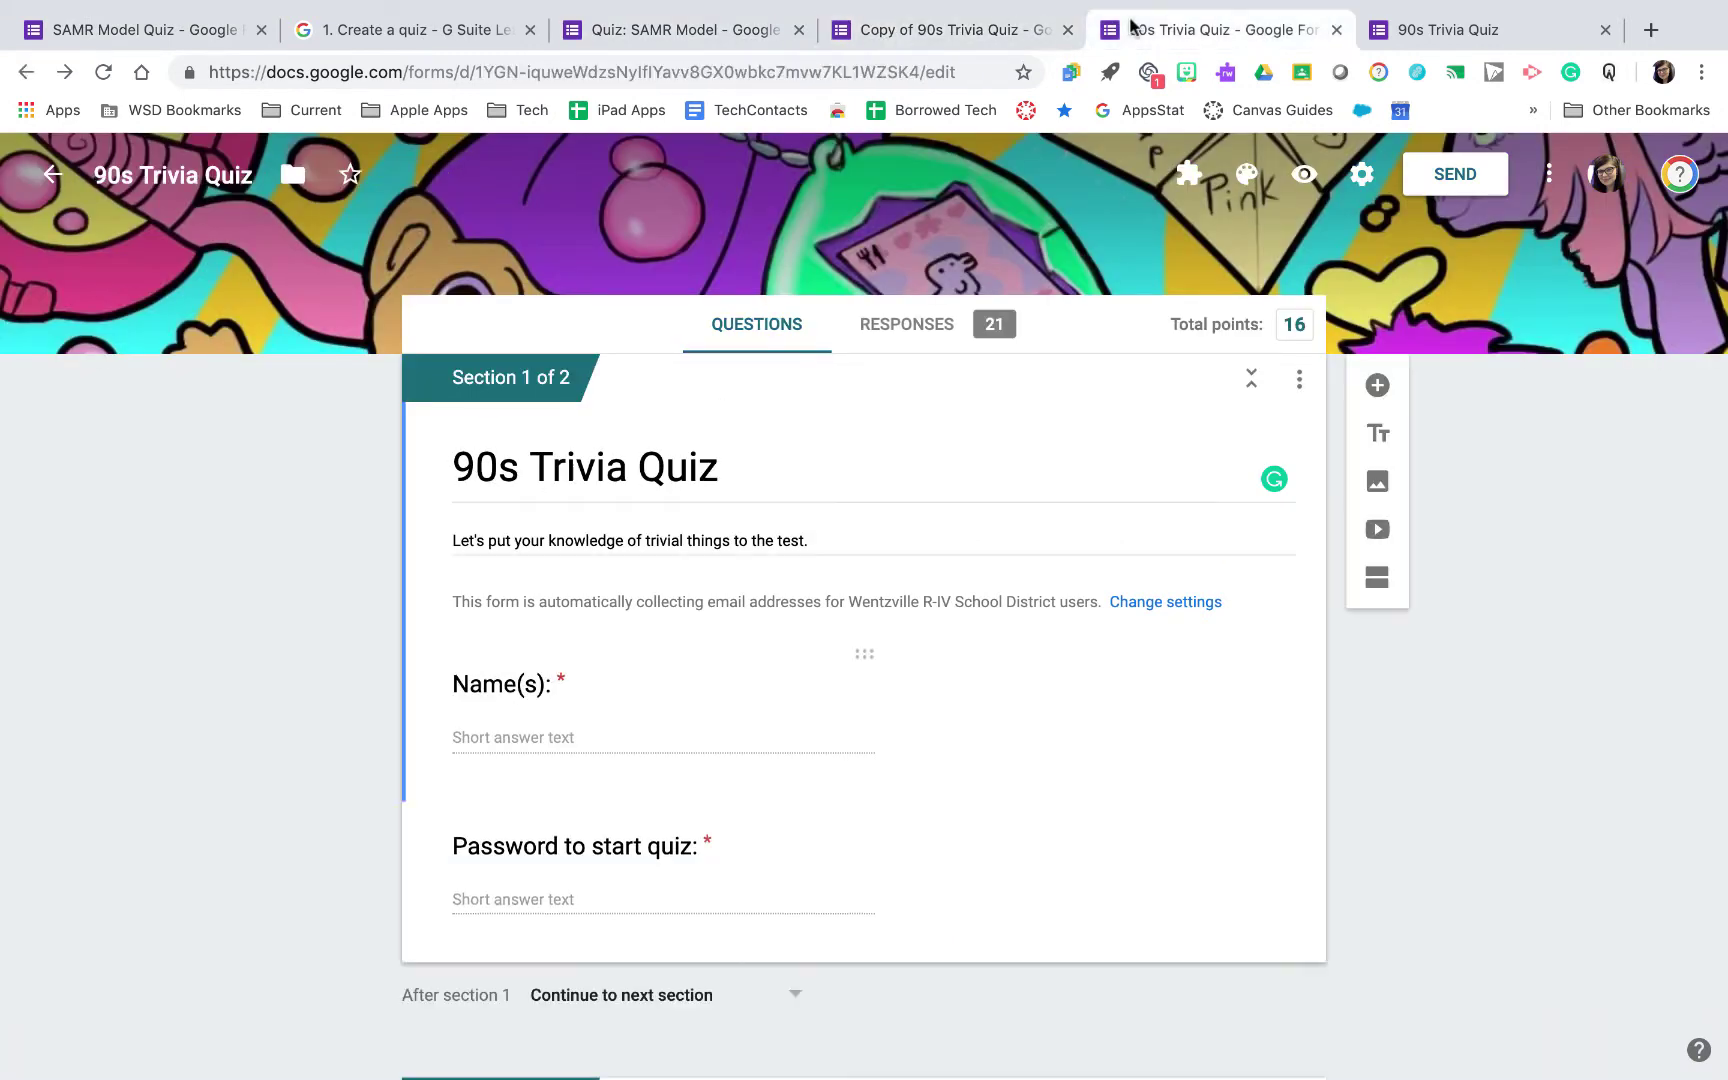
{"action": "left_click", "coordinate": [962, 330]}
{"action": "scroll", "coordinate": [880, 550], "scroll_direction": "down", "scroll_amount": 3}
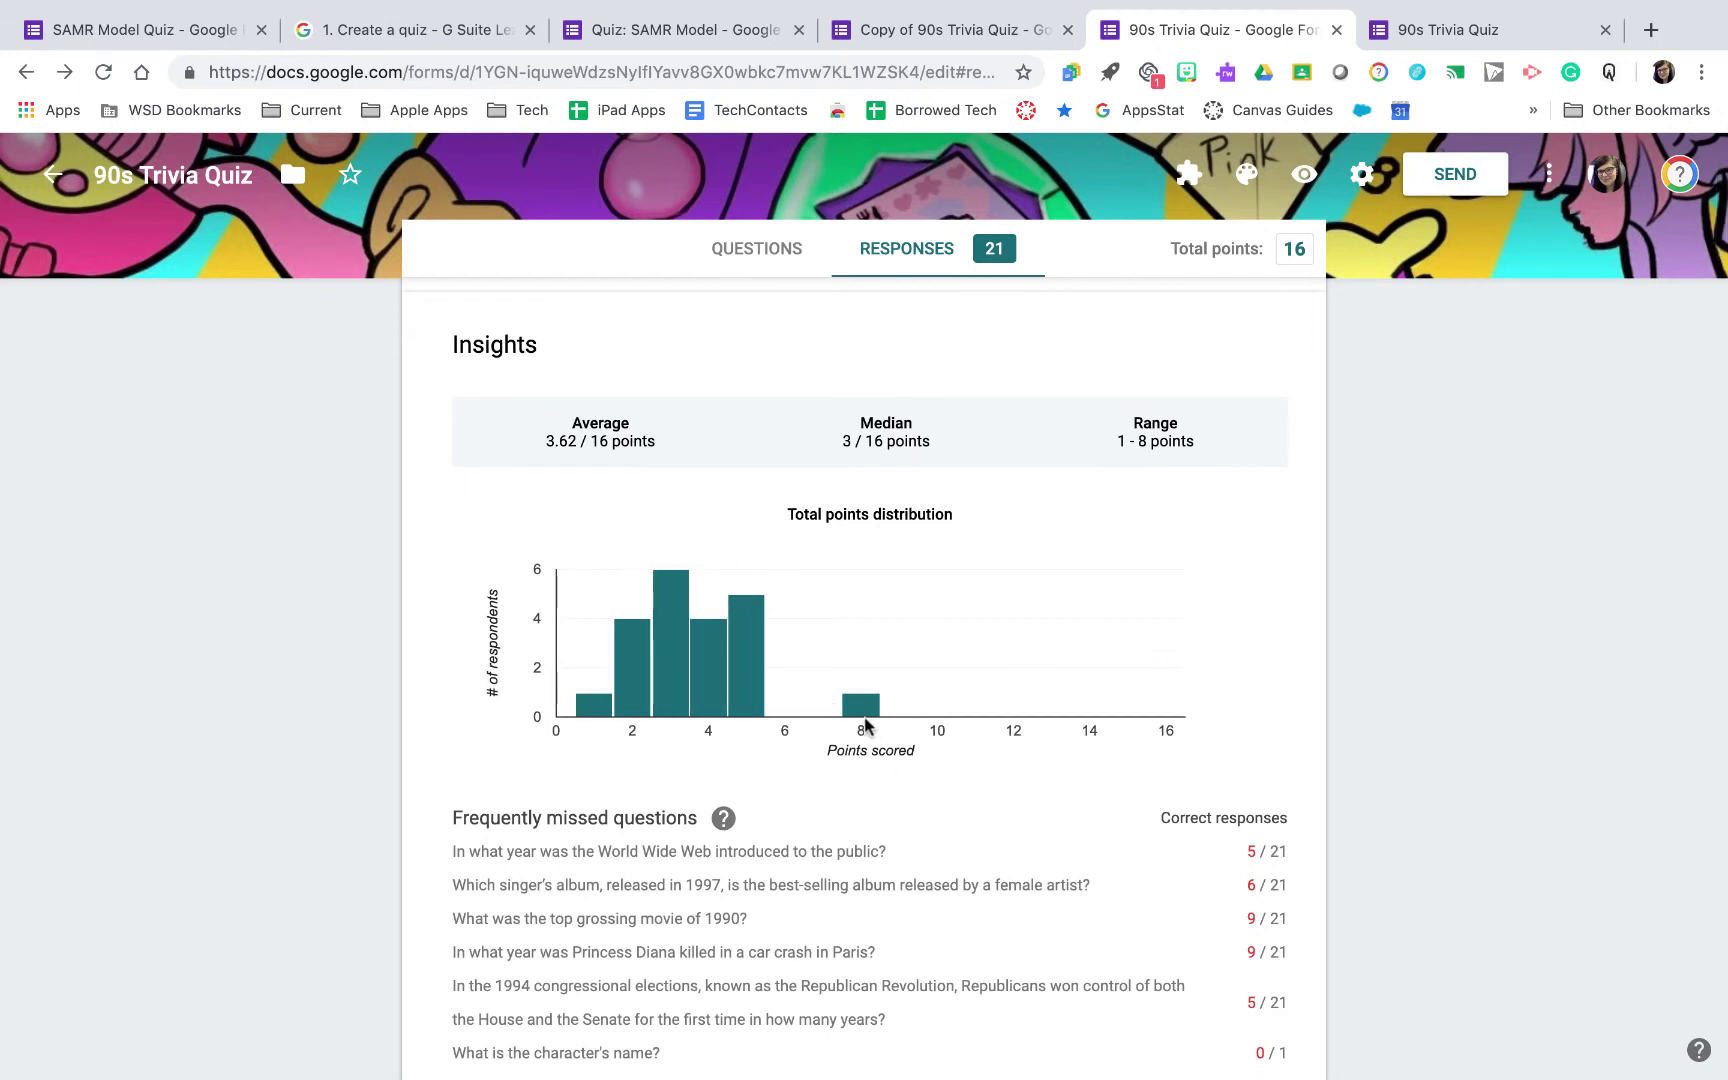
{"action": "scroll", "coordinate": [336, 798], "scroll_direction": "down", "scroll_amount": 20}
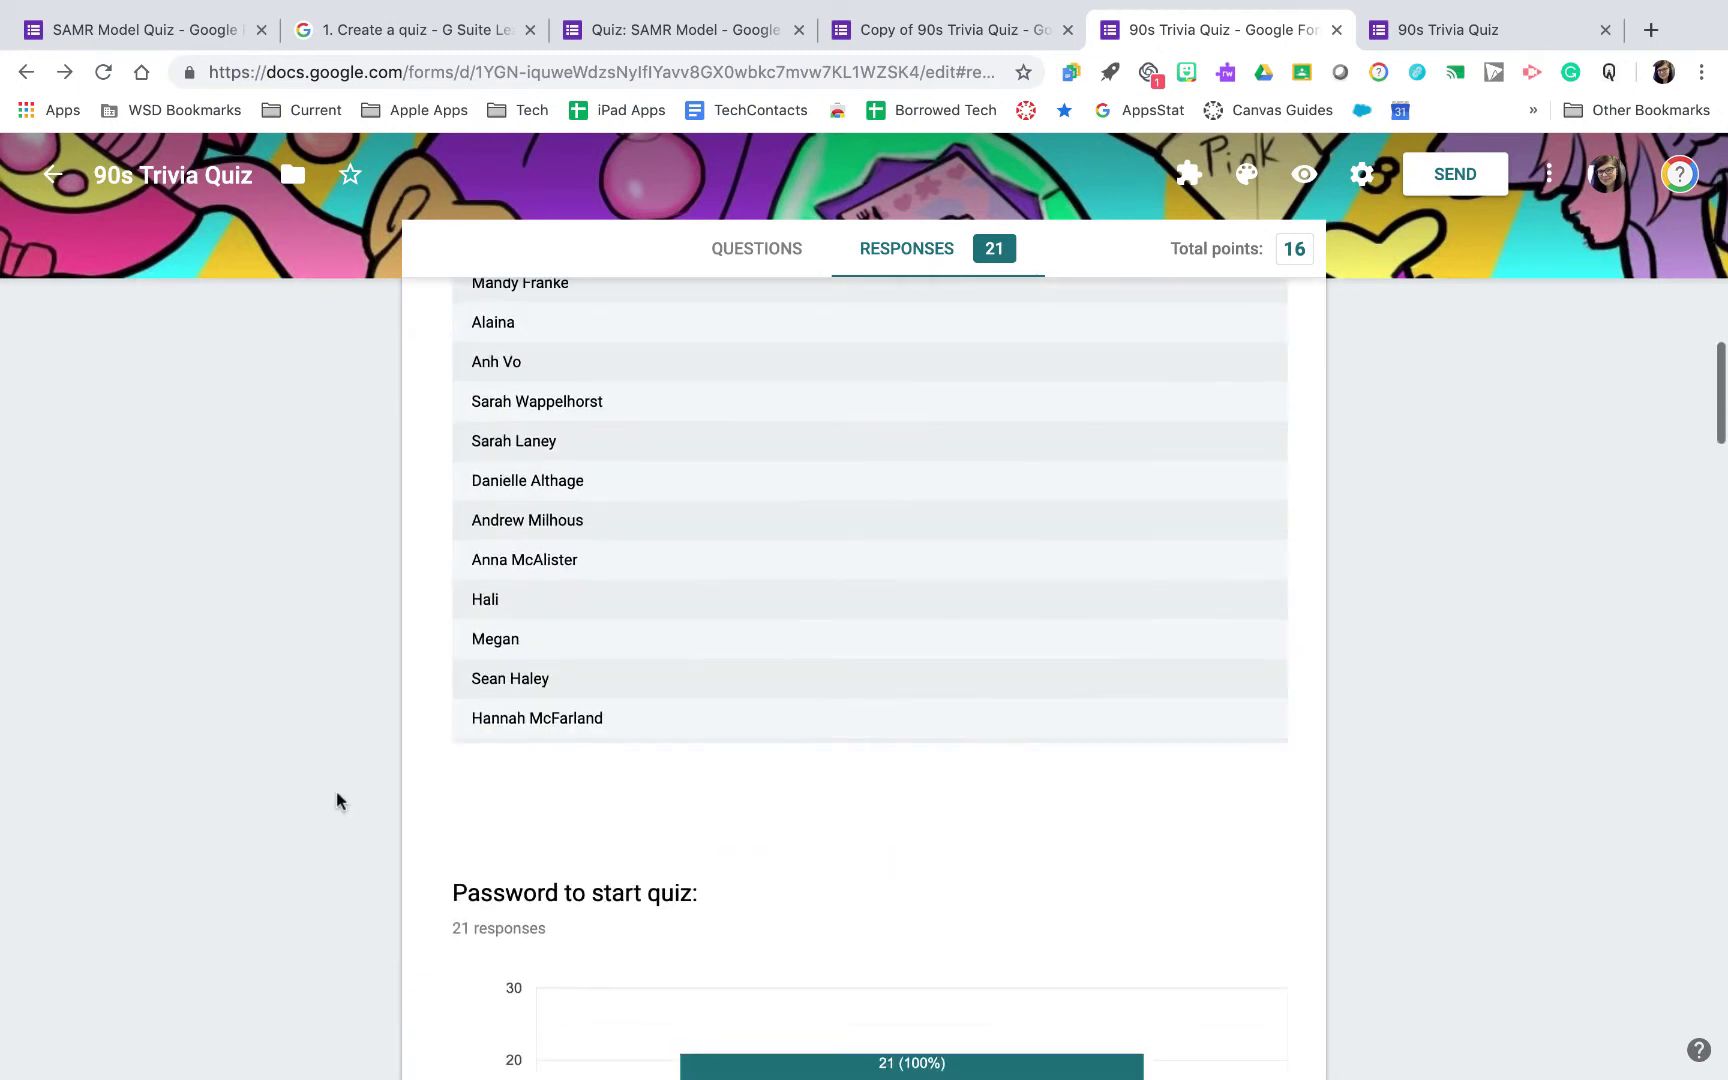
{"action": "scroll", "coordinate": [336, 798], "scroll_direction": "up", "scroll_amount": 2}
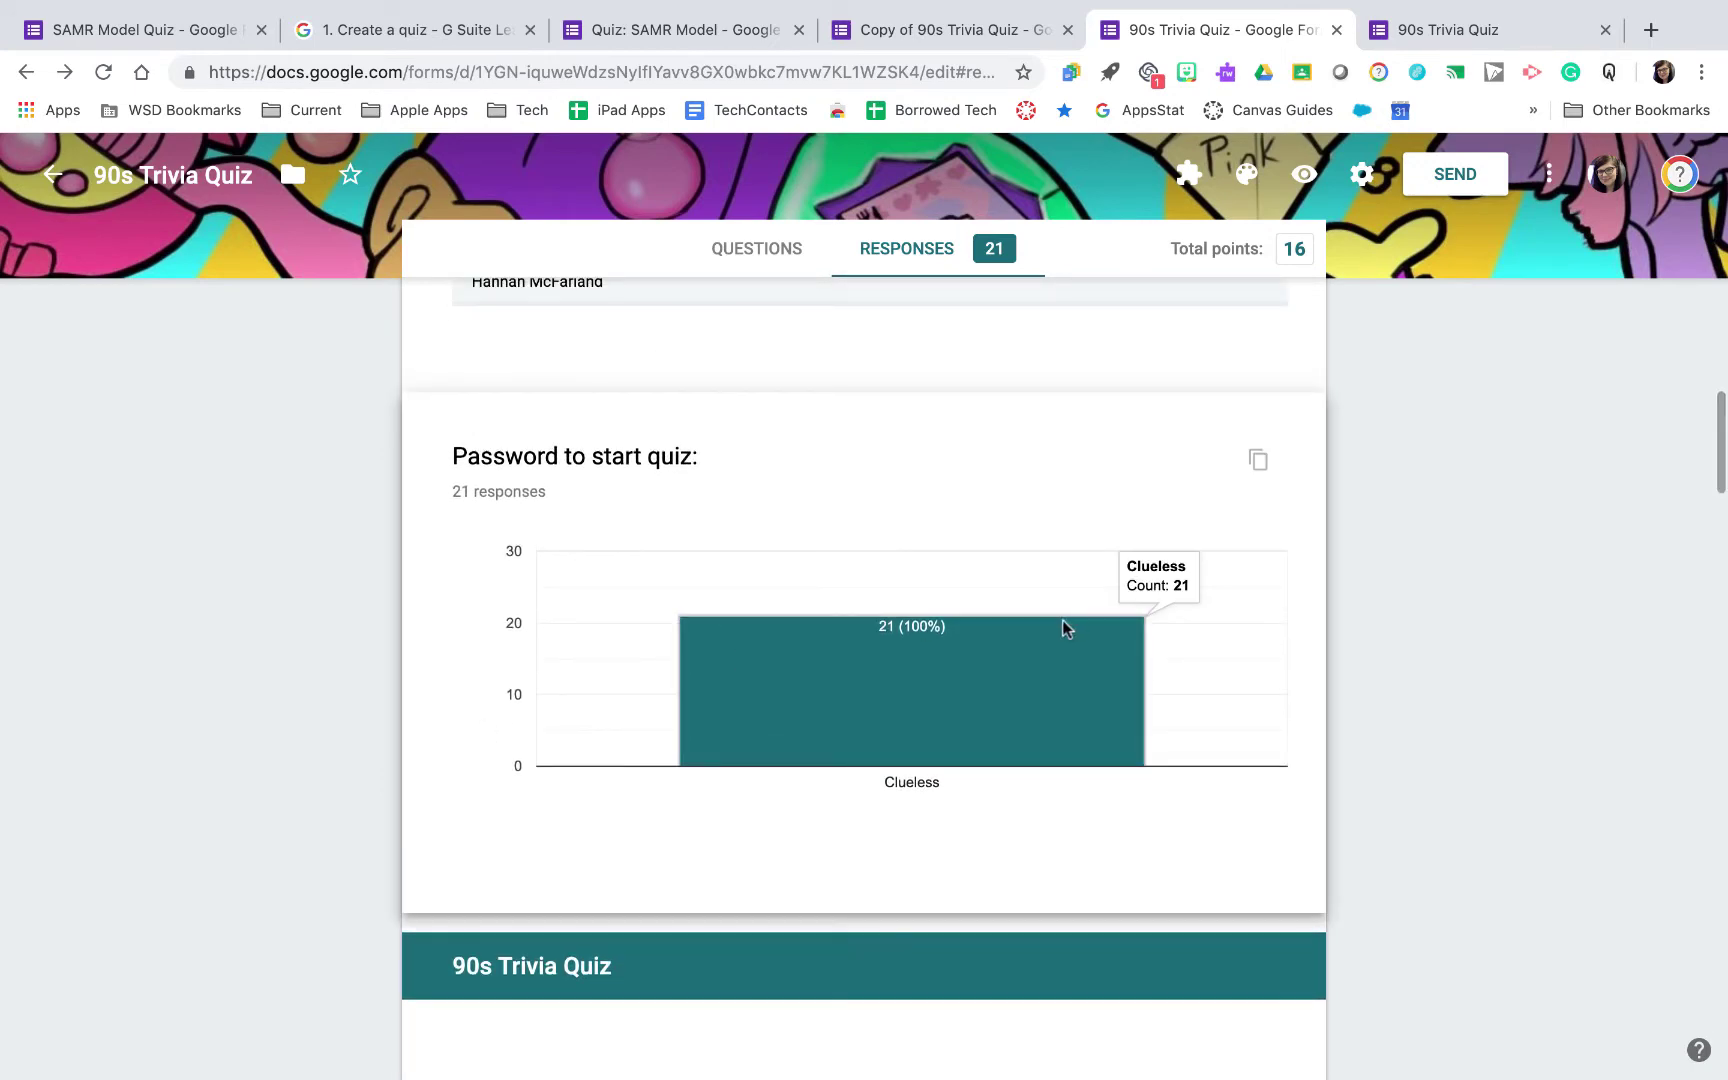
{"action": "scroll", "coordinate": [1065, 629], "scroll_direction": "down", "scroll_amount": 6}
{"action": "scroll", "coordinate": [957, 714], "scroll_direction": "down", "scroll_amount": 15}
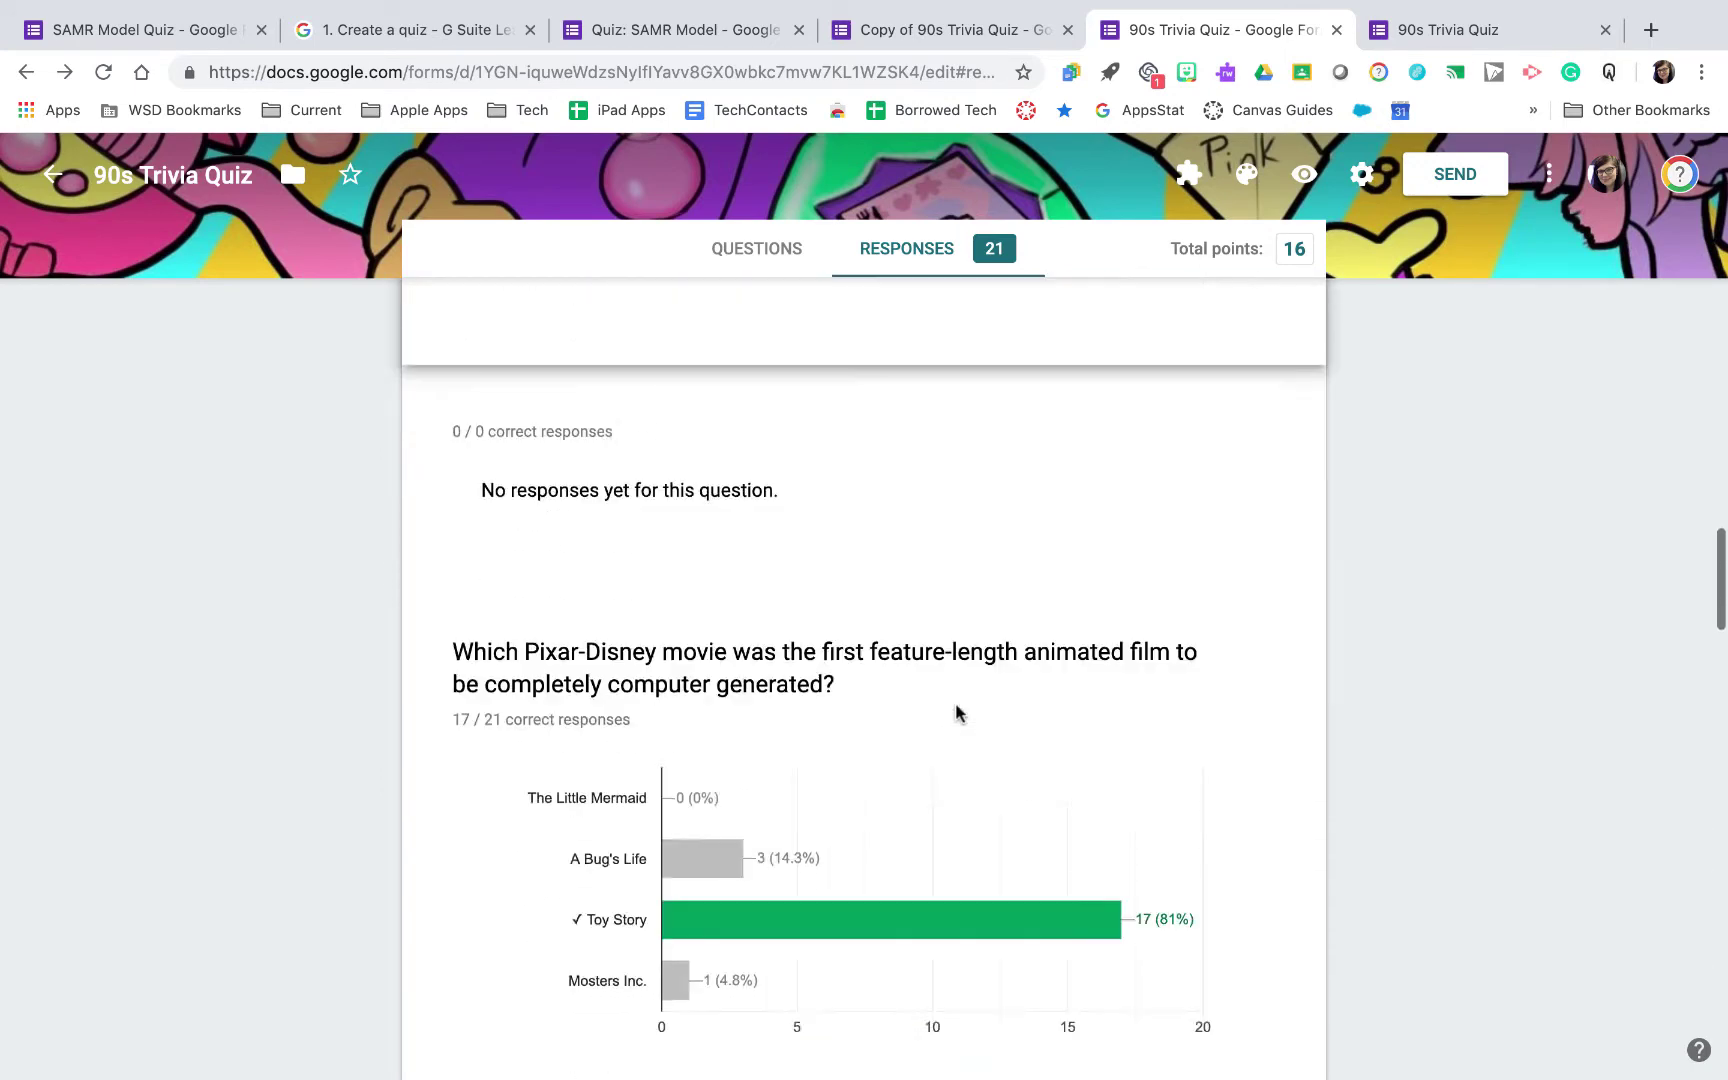
{"action": "scroll", "coordinate": [957, 714], "scroll_direction": "down", "scroll_amount": 3}
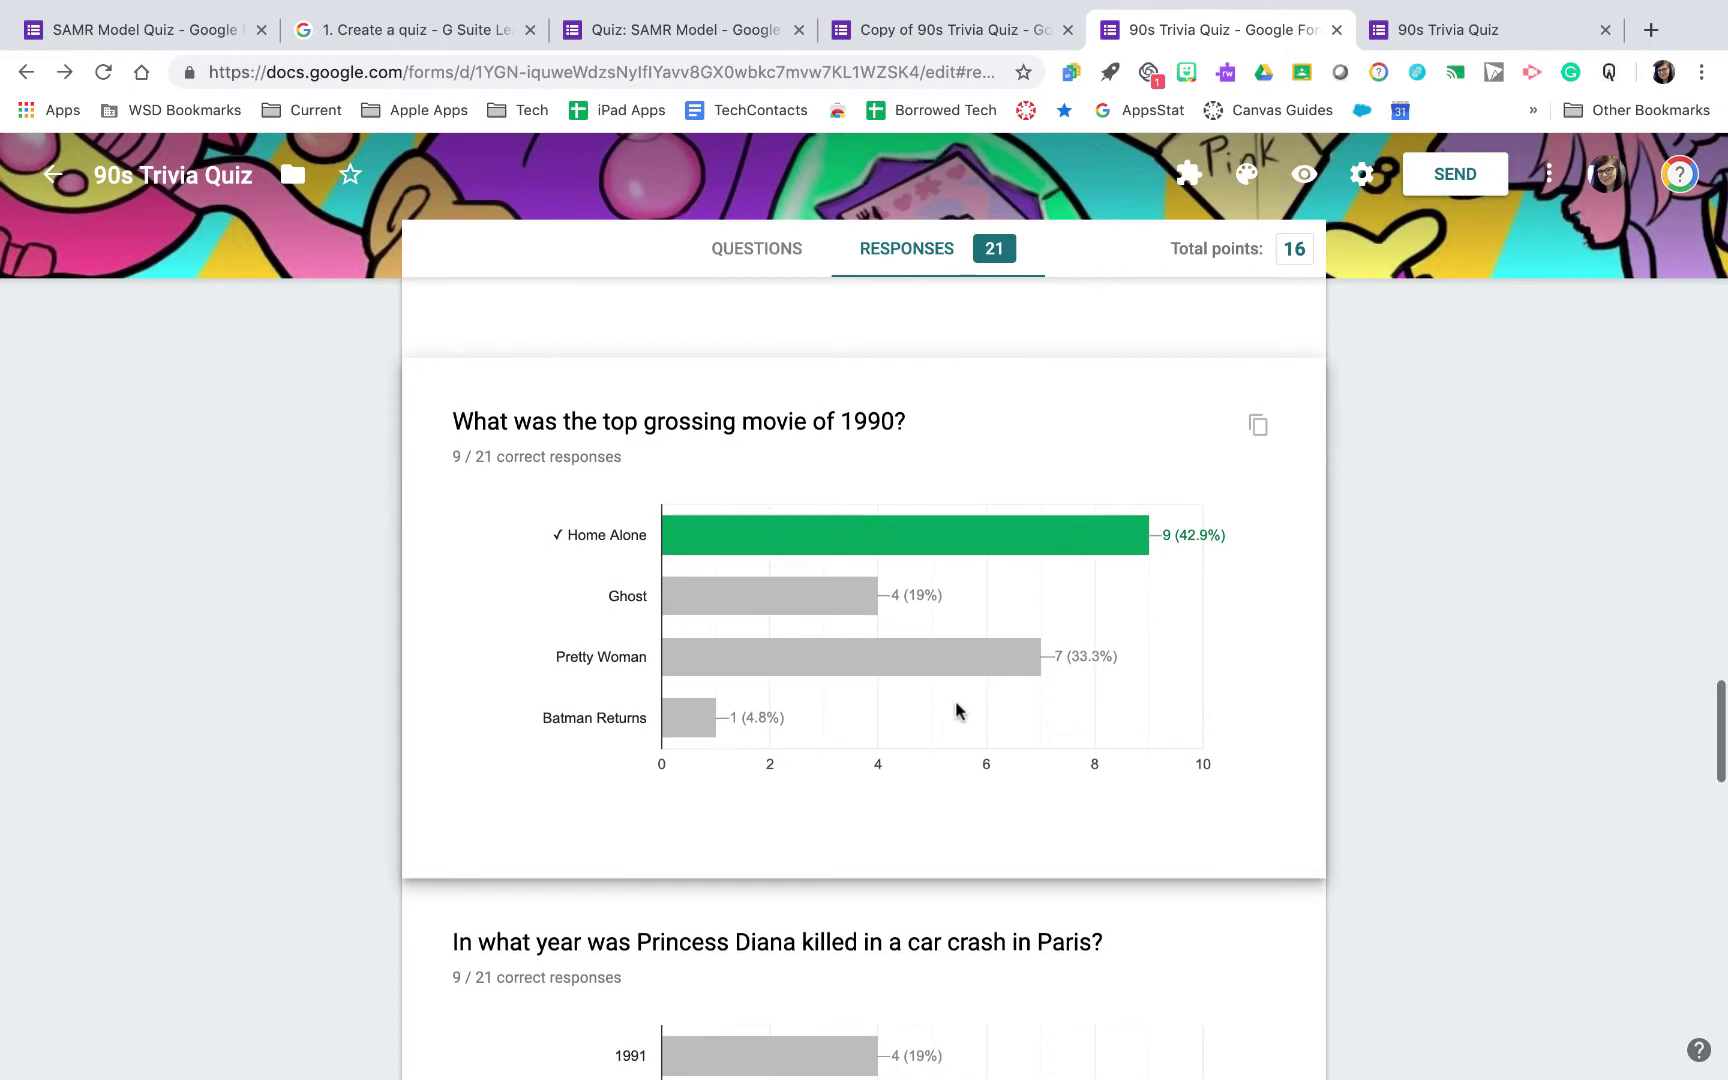
{"action": "scroll", "coordinate": [921, 664], "scroll_direction": "down", "scroll_amount": 13}
{"action": "scroll", "coordinate": [921, 664], "scroll_direction": "down", "scroll_amount": 1}
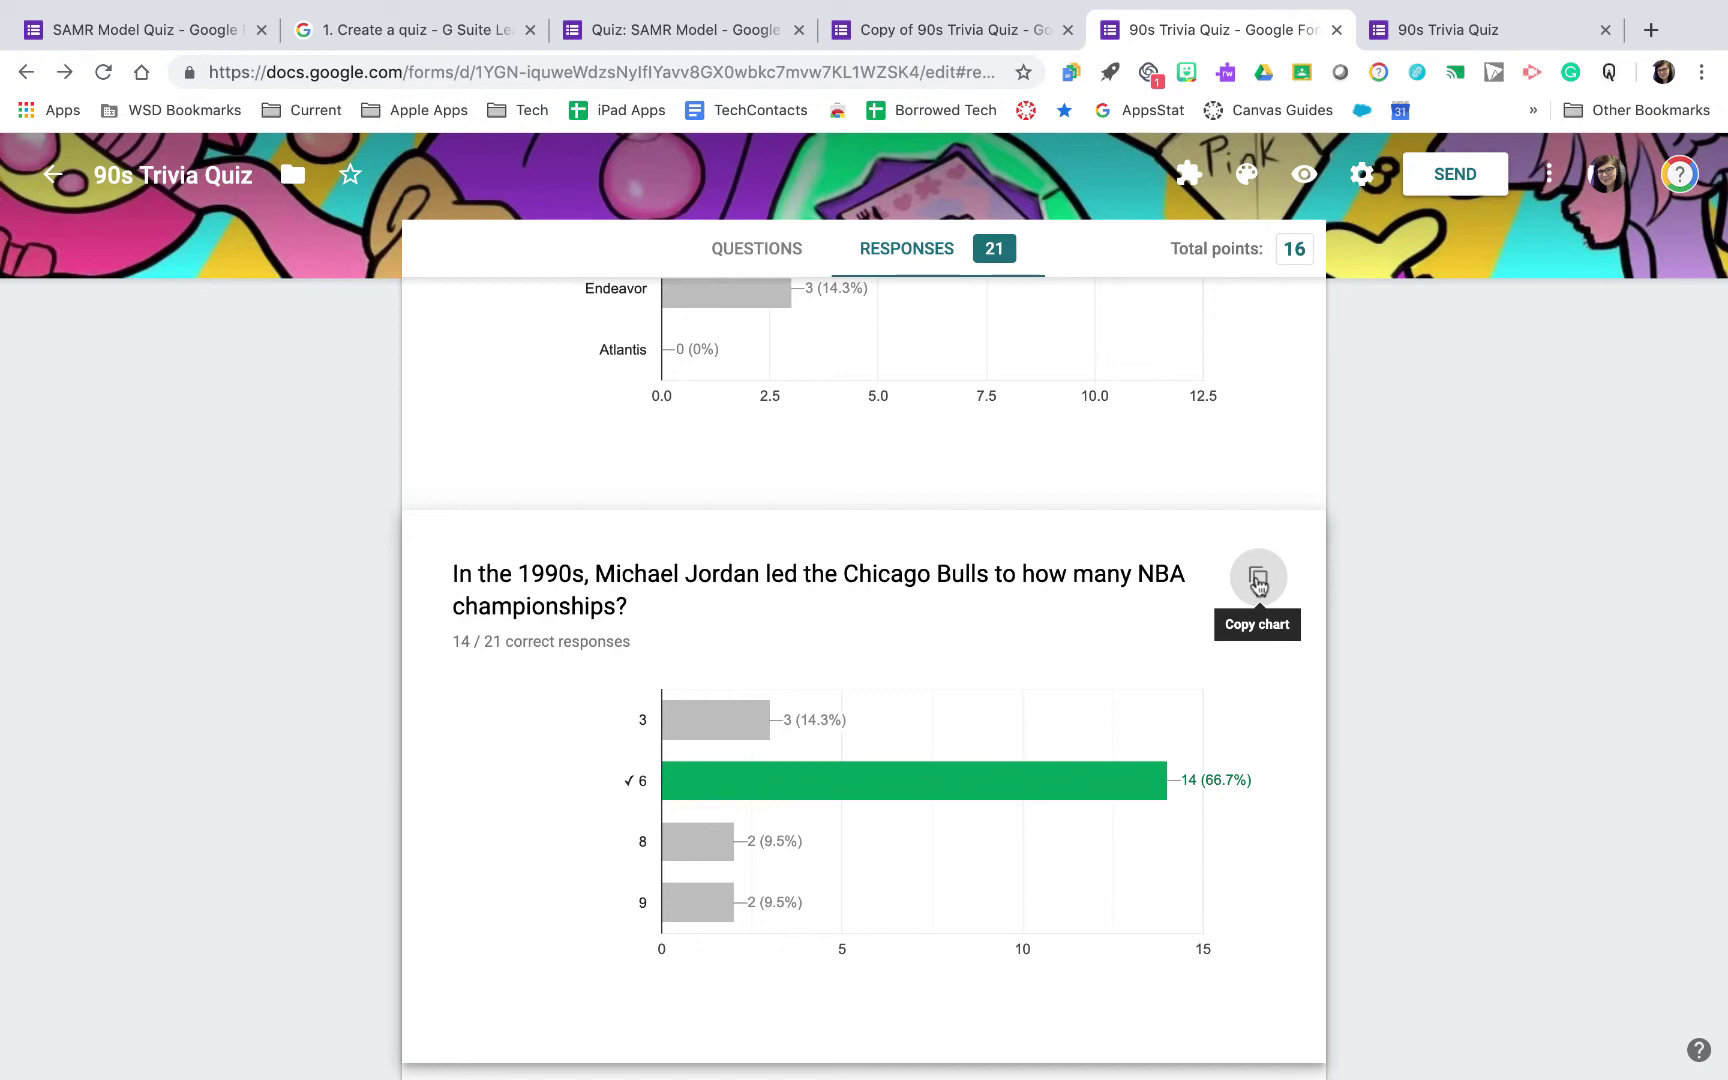
{"action": "scroll", "coordinate": [1258, 585], "scroll_direction": "down", "scroll_amount": 12}
{"action": "scroll", "coordinate": [1258, 585], "scroll_direction": "up", "scroll_amount": 20}
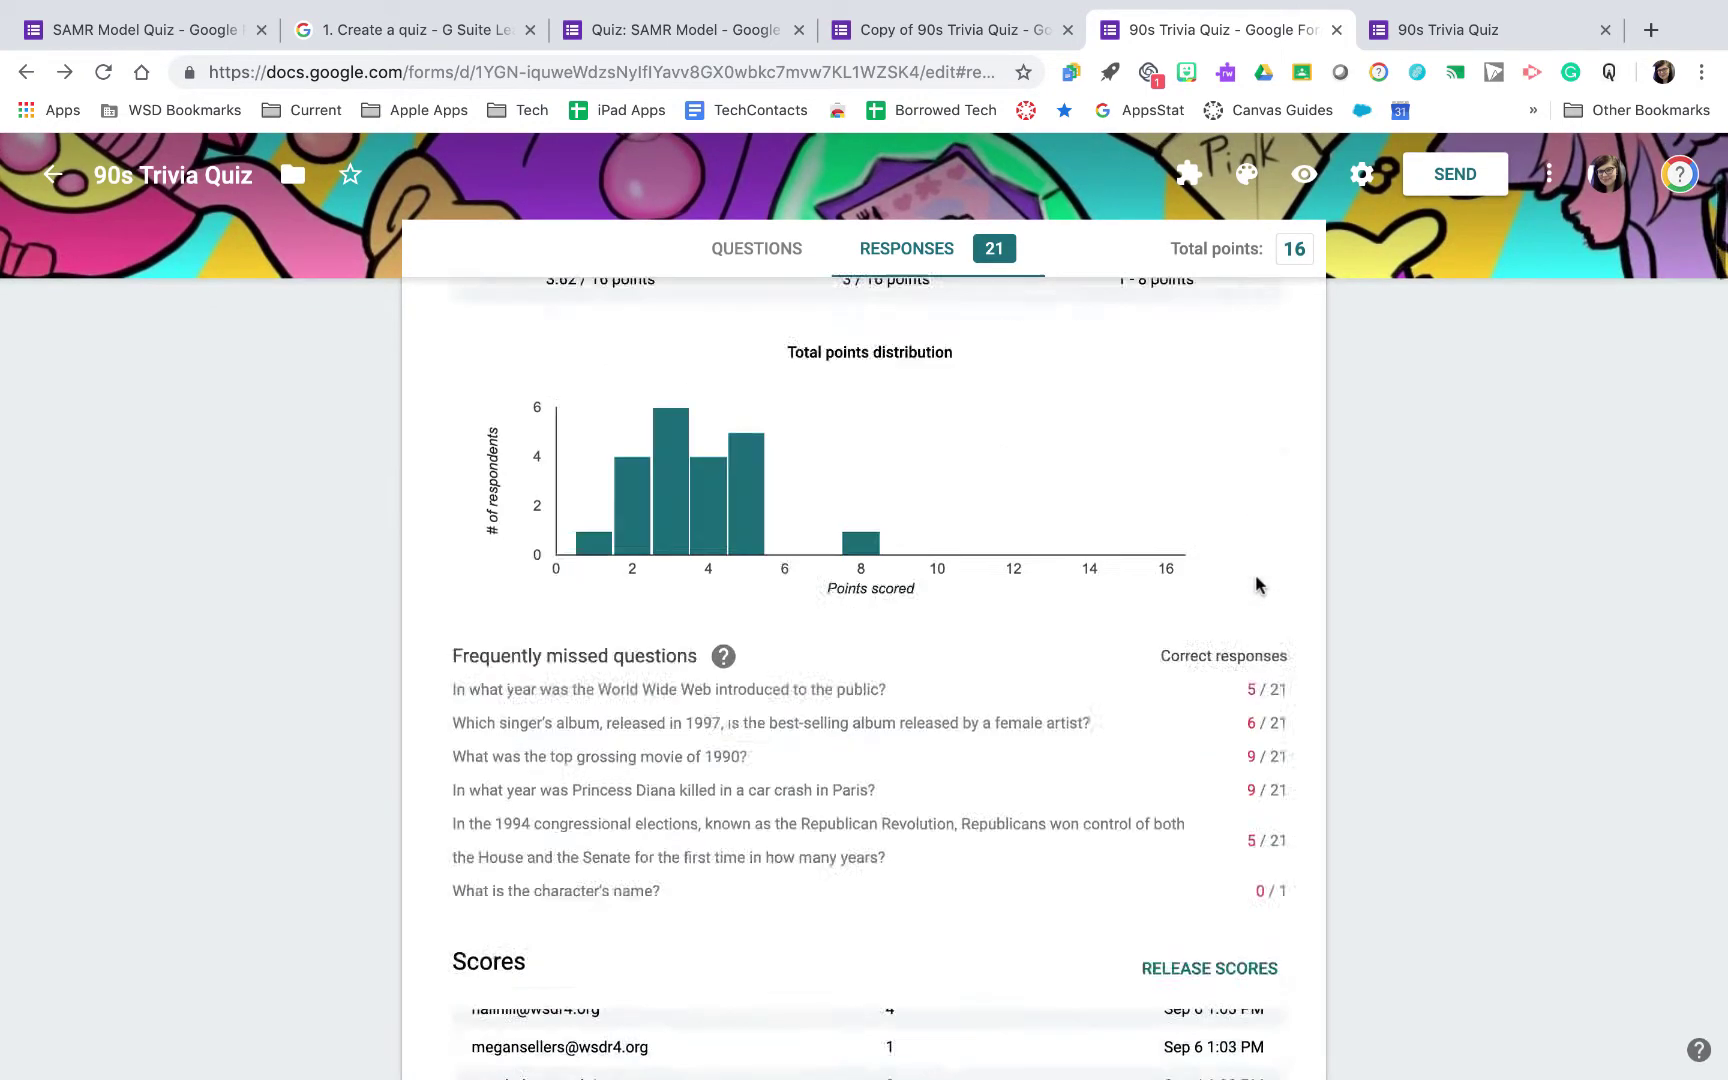
{"action": "scroll", "coordinate": [1258, 585], "scroll_direction": "up", "scroll_amount": 5}
Review the 90s Trivia Quiz responses by question and as an individual response
{"action": "left_click", "coordinate": [668, 457]}
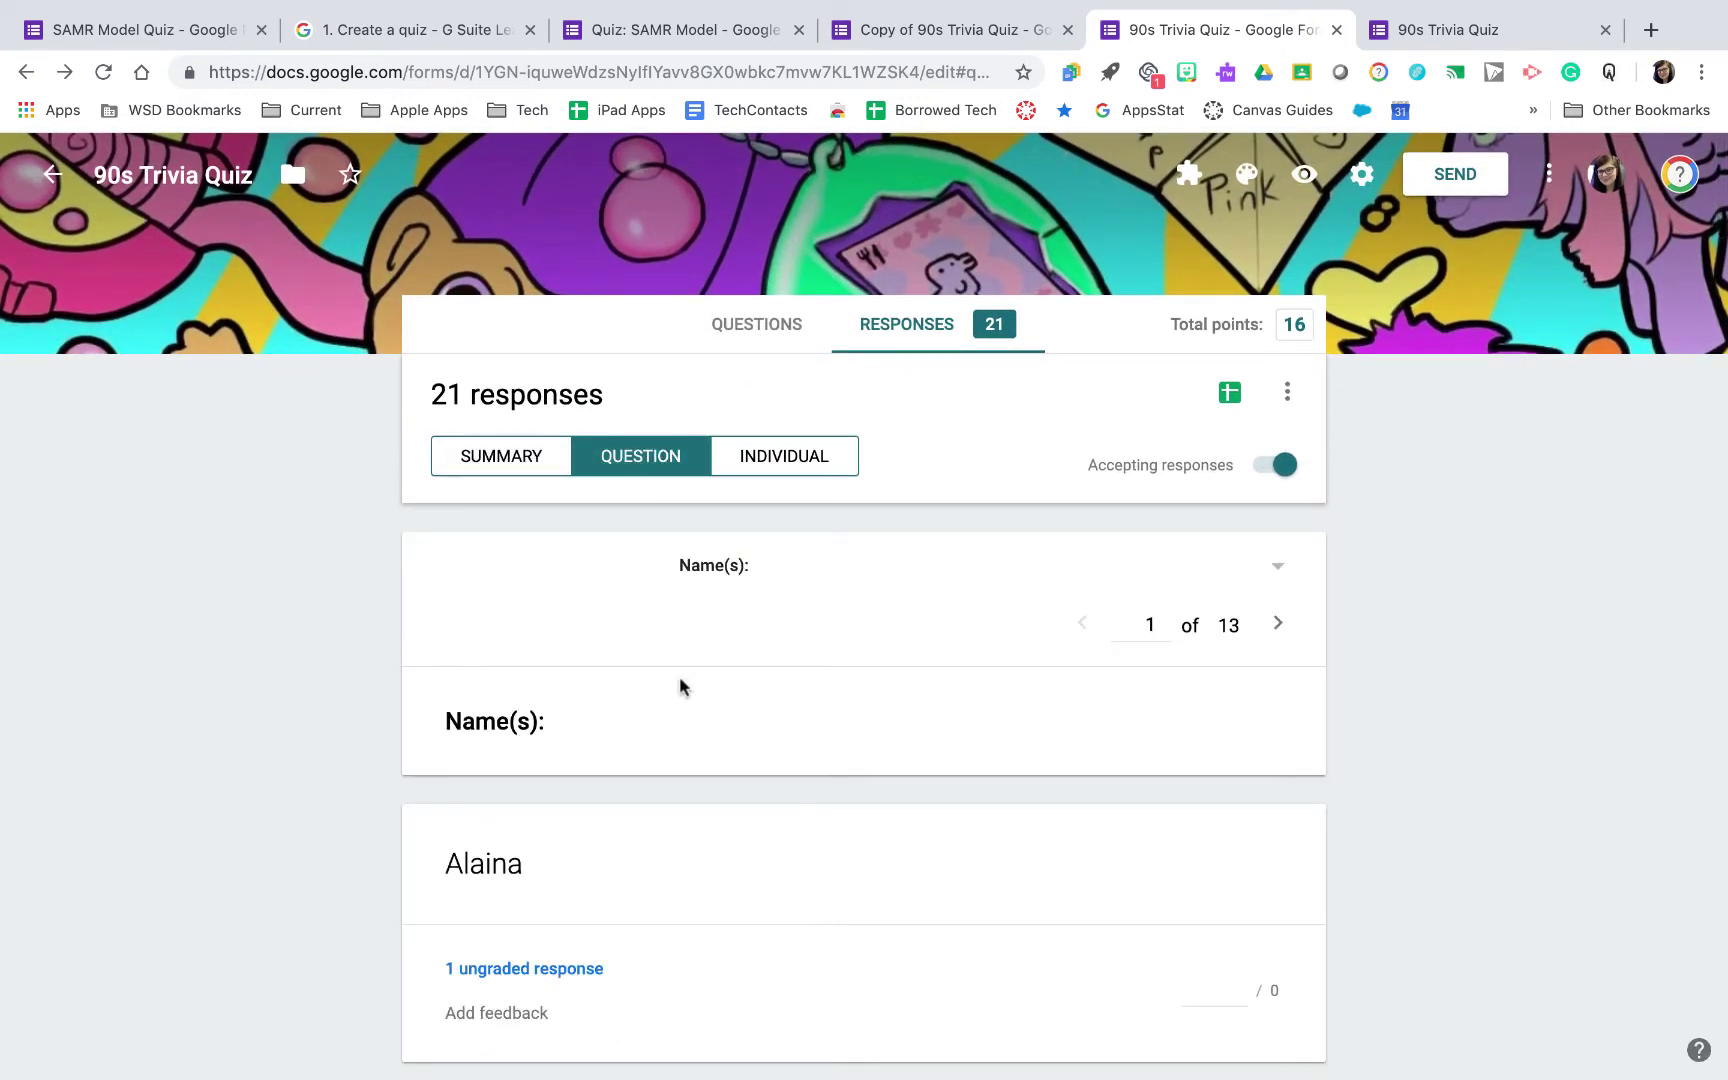
{"action": "scroll", "coordinate": [680, 687], "scroll_direction": "down", "scroll_amount": 20}
{"action": "scroll", "coordinate": [680, 687], "scroll_direction": "down", "scroll_amount": 15}
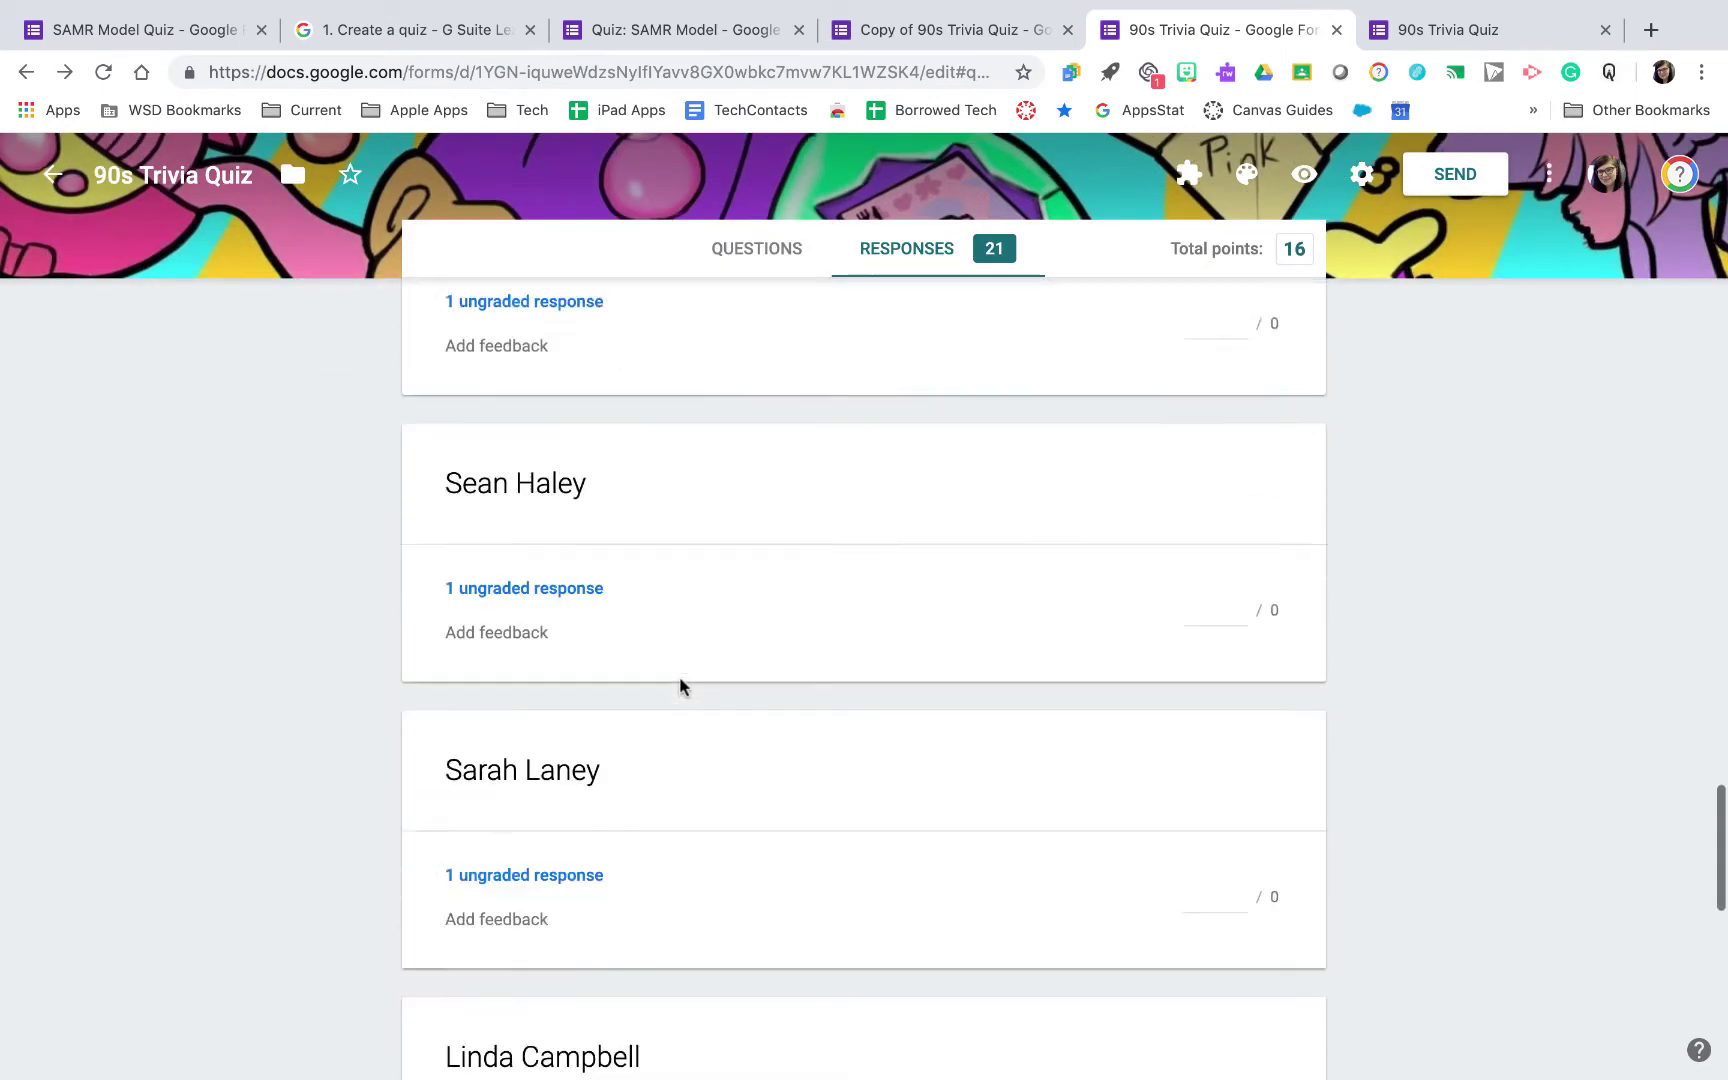
{"action": "scroll", "coordinate": [735, 690], "scroll_direction": "up", "scroll_amount": 20}
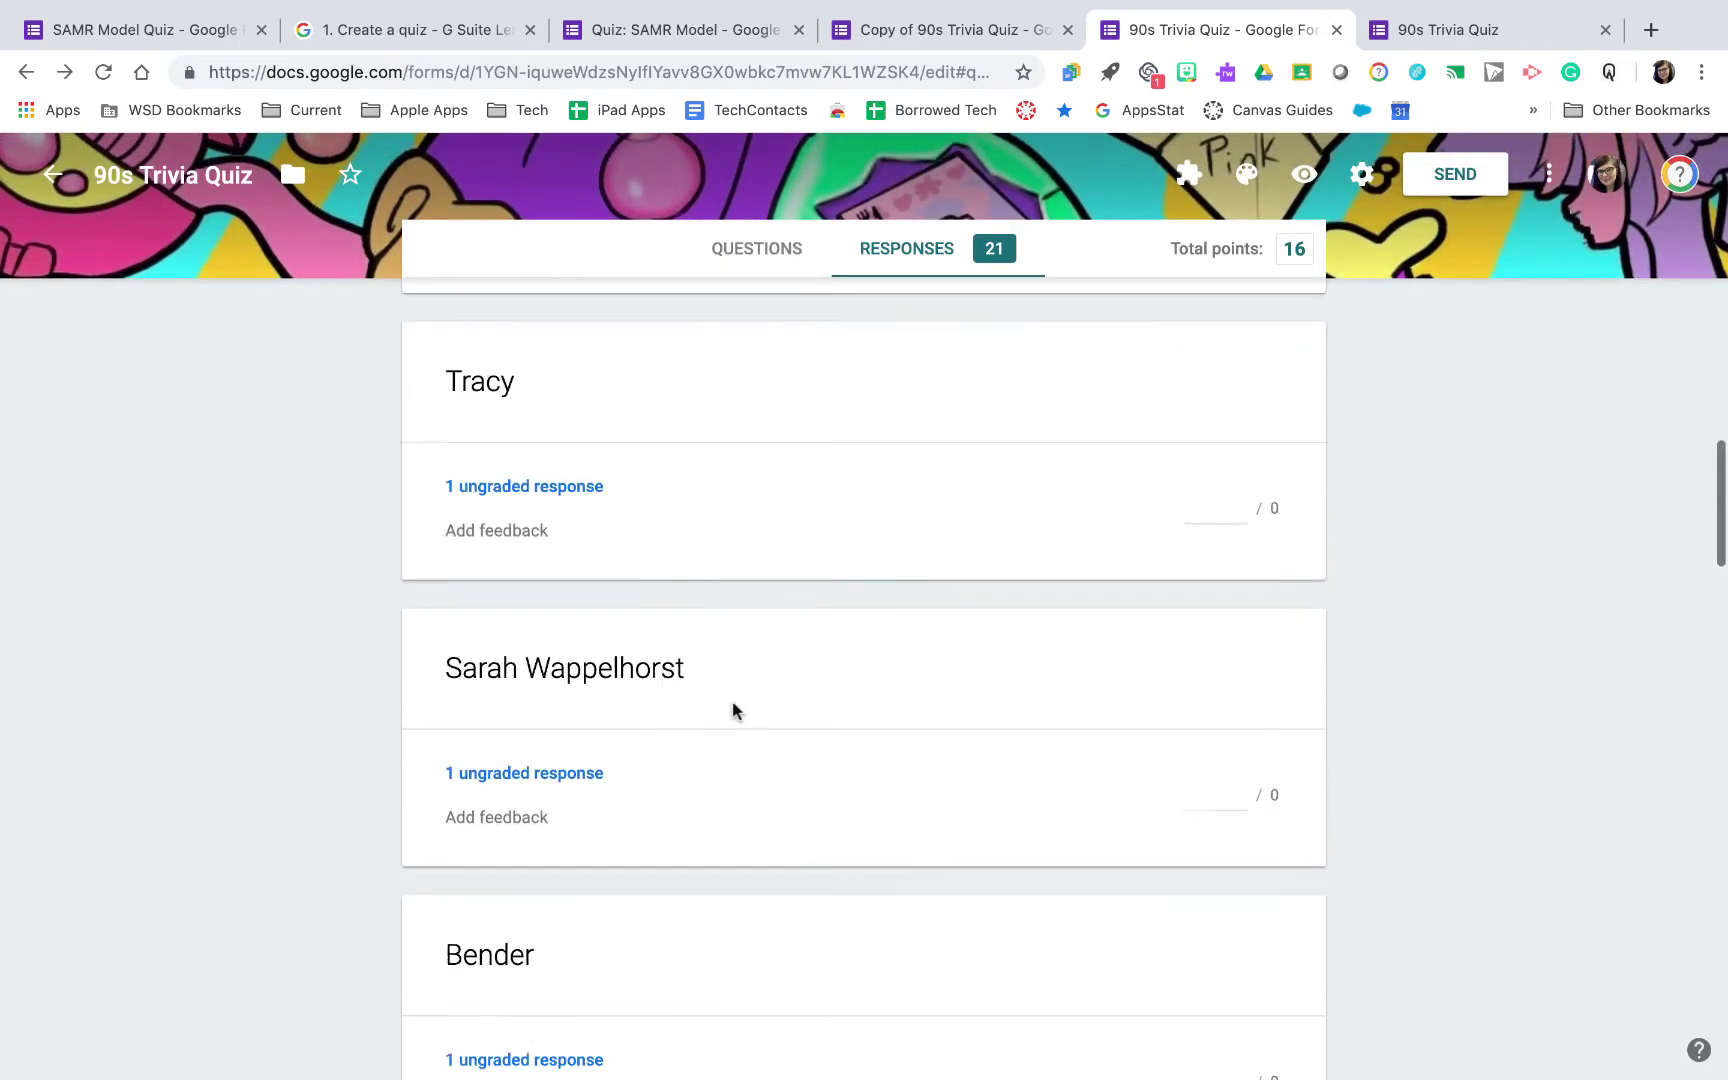
{"action": "left_click", "coordinate": [785, 452]}
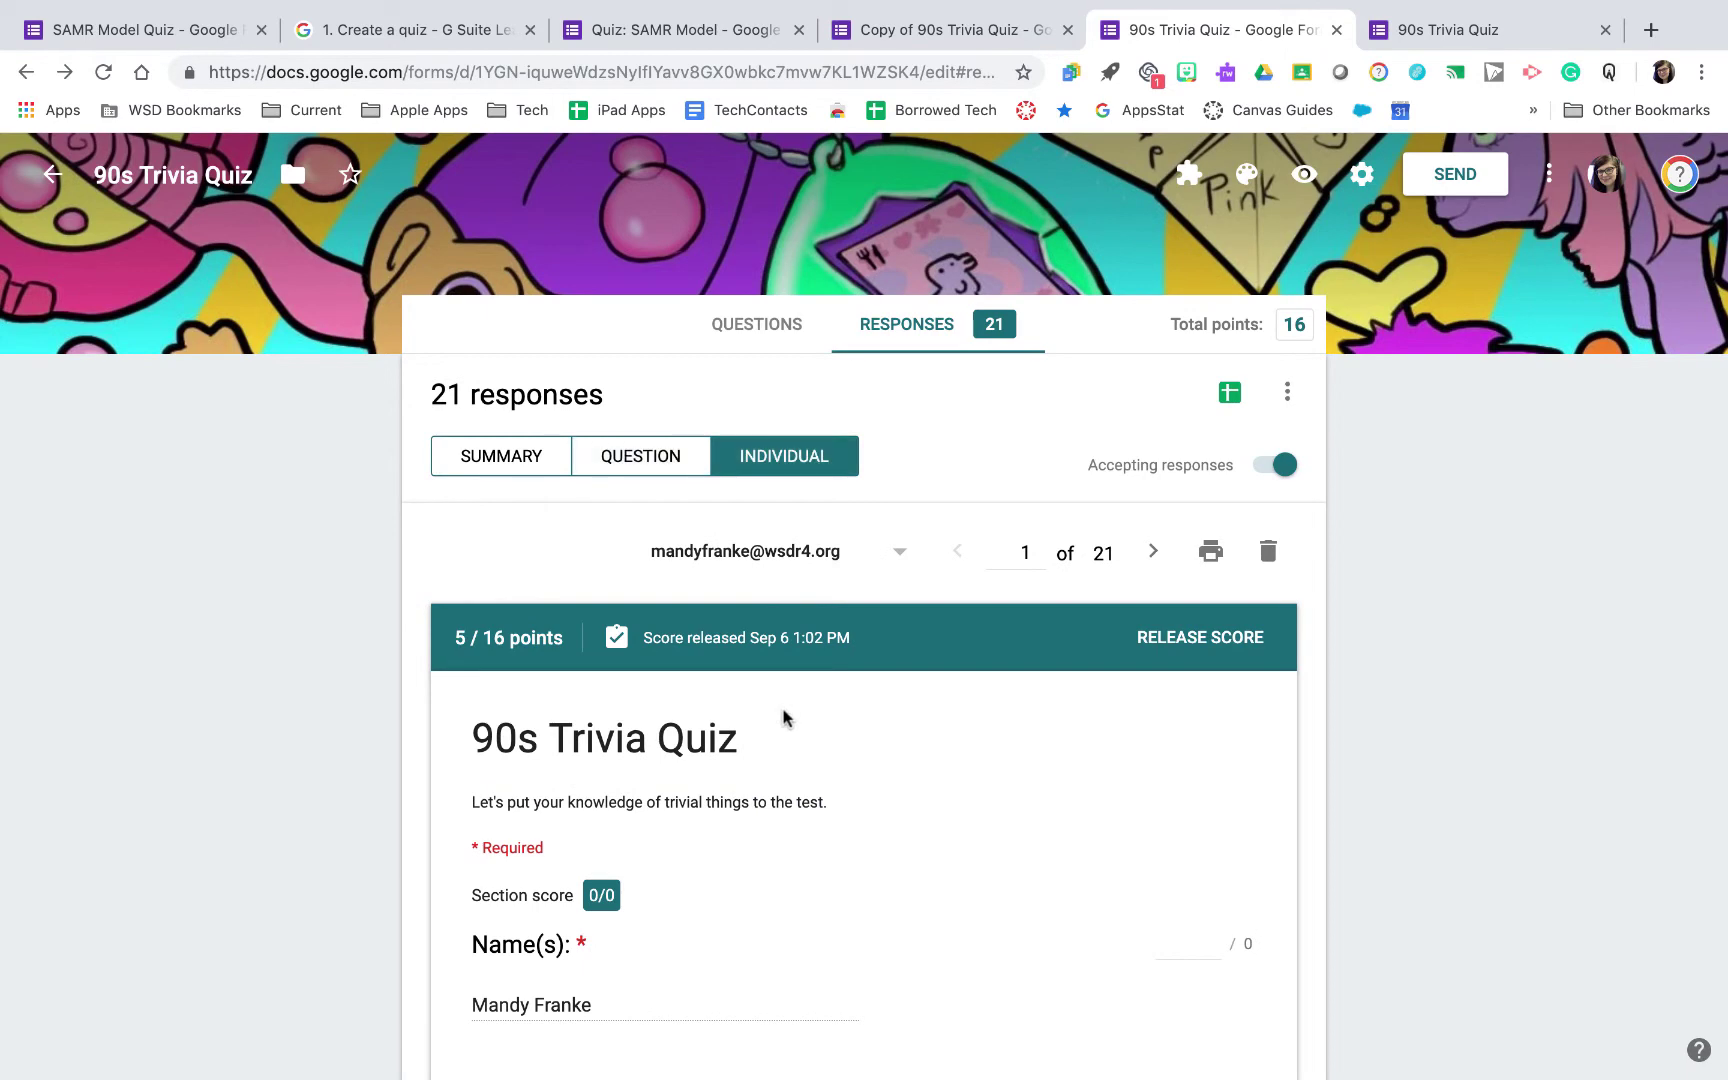
{"action": "scroll", "coordinate": [783, 717], "scroll_direction": "down", "scroll_amount": 8}
{"action": "scroll", "coordinate": [783, 717], "scroll_direction": "down", "scroll_amount": 20}
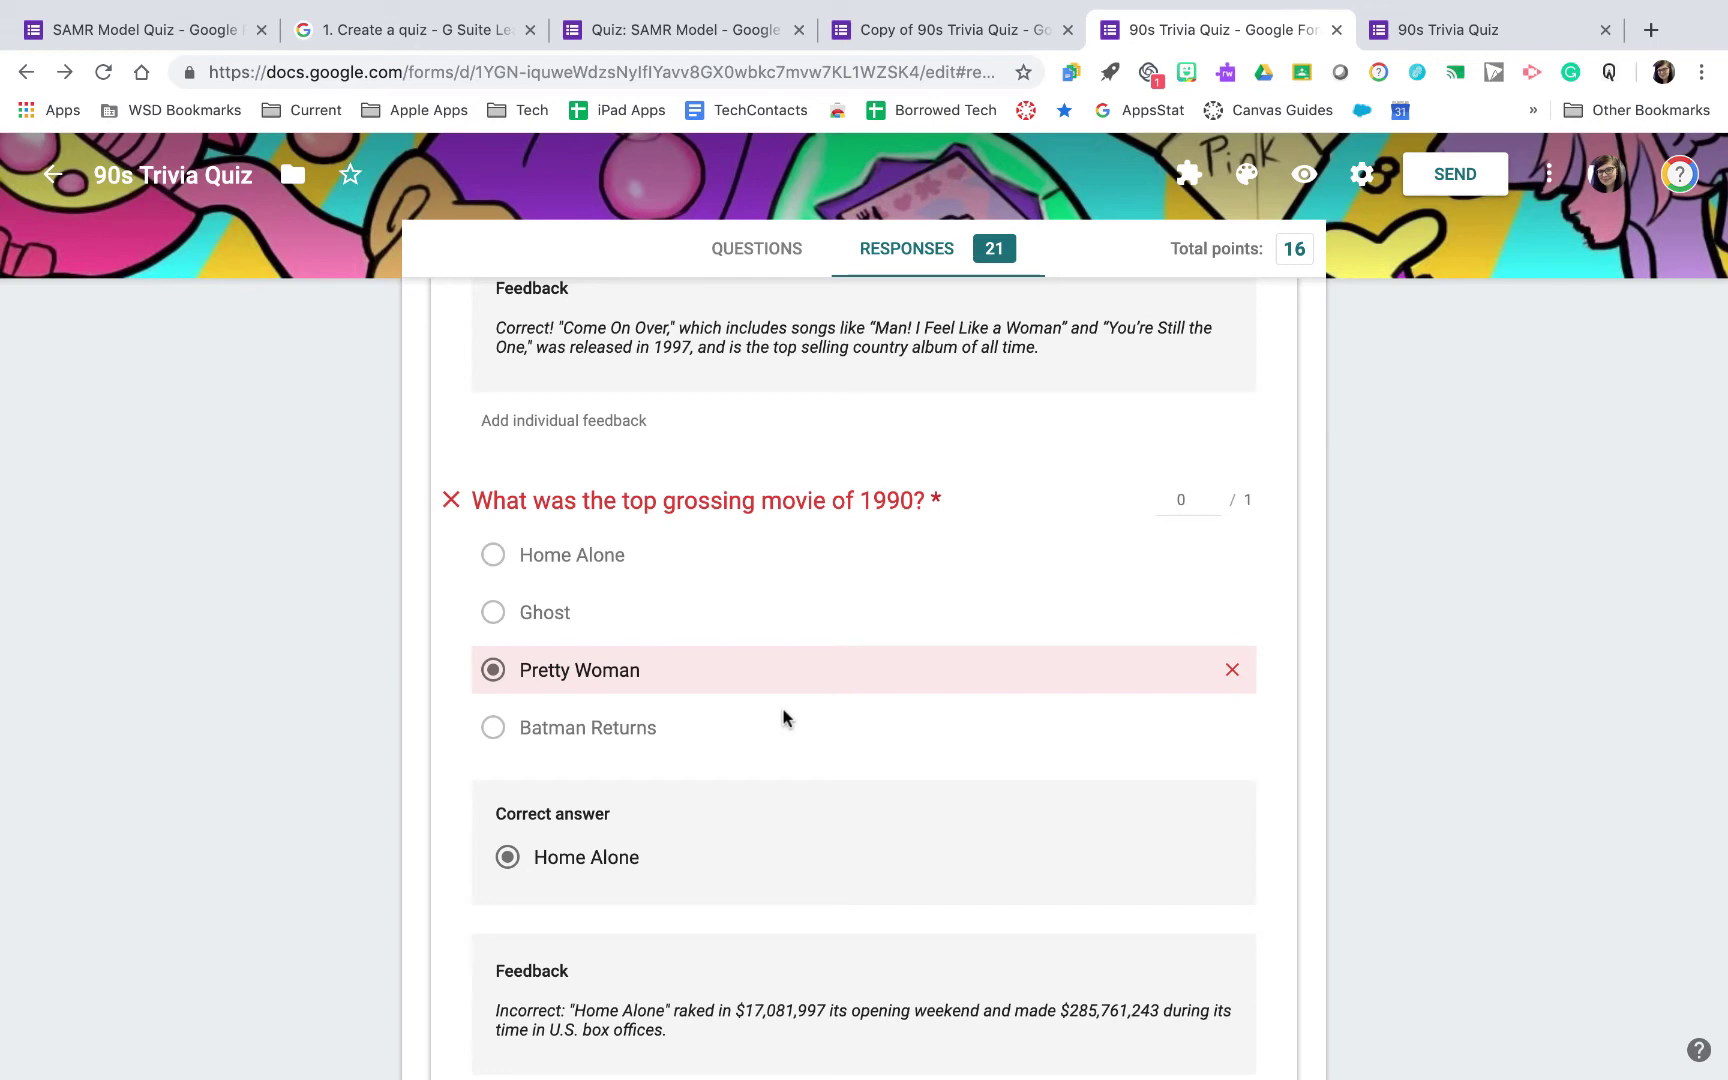
Bring up the quiz's shareable send link and select it for copying
{"action": "left_click", "coordinate": [1505, 178]}
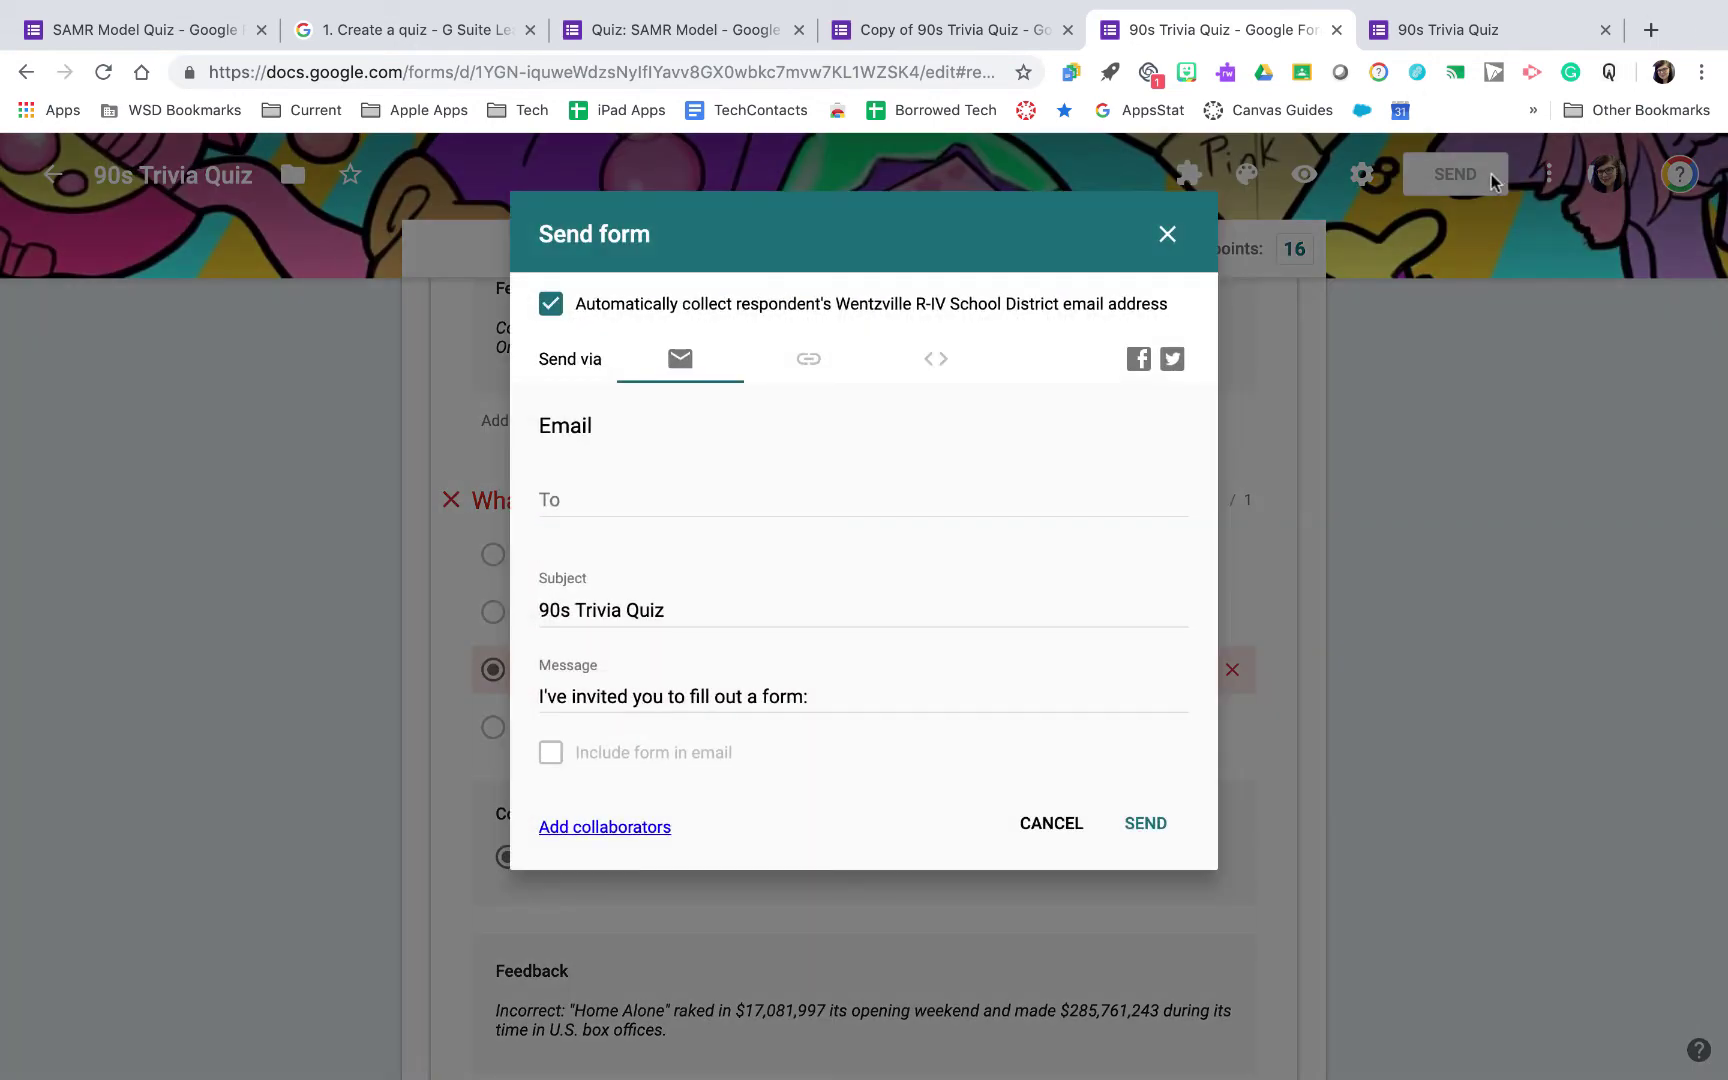
{"action": "left_click", "coordinate": [809, 359]}
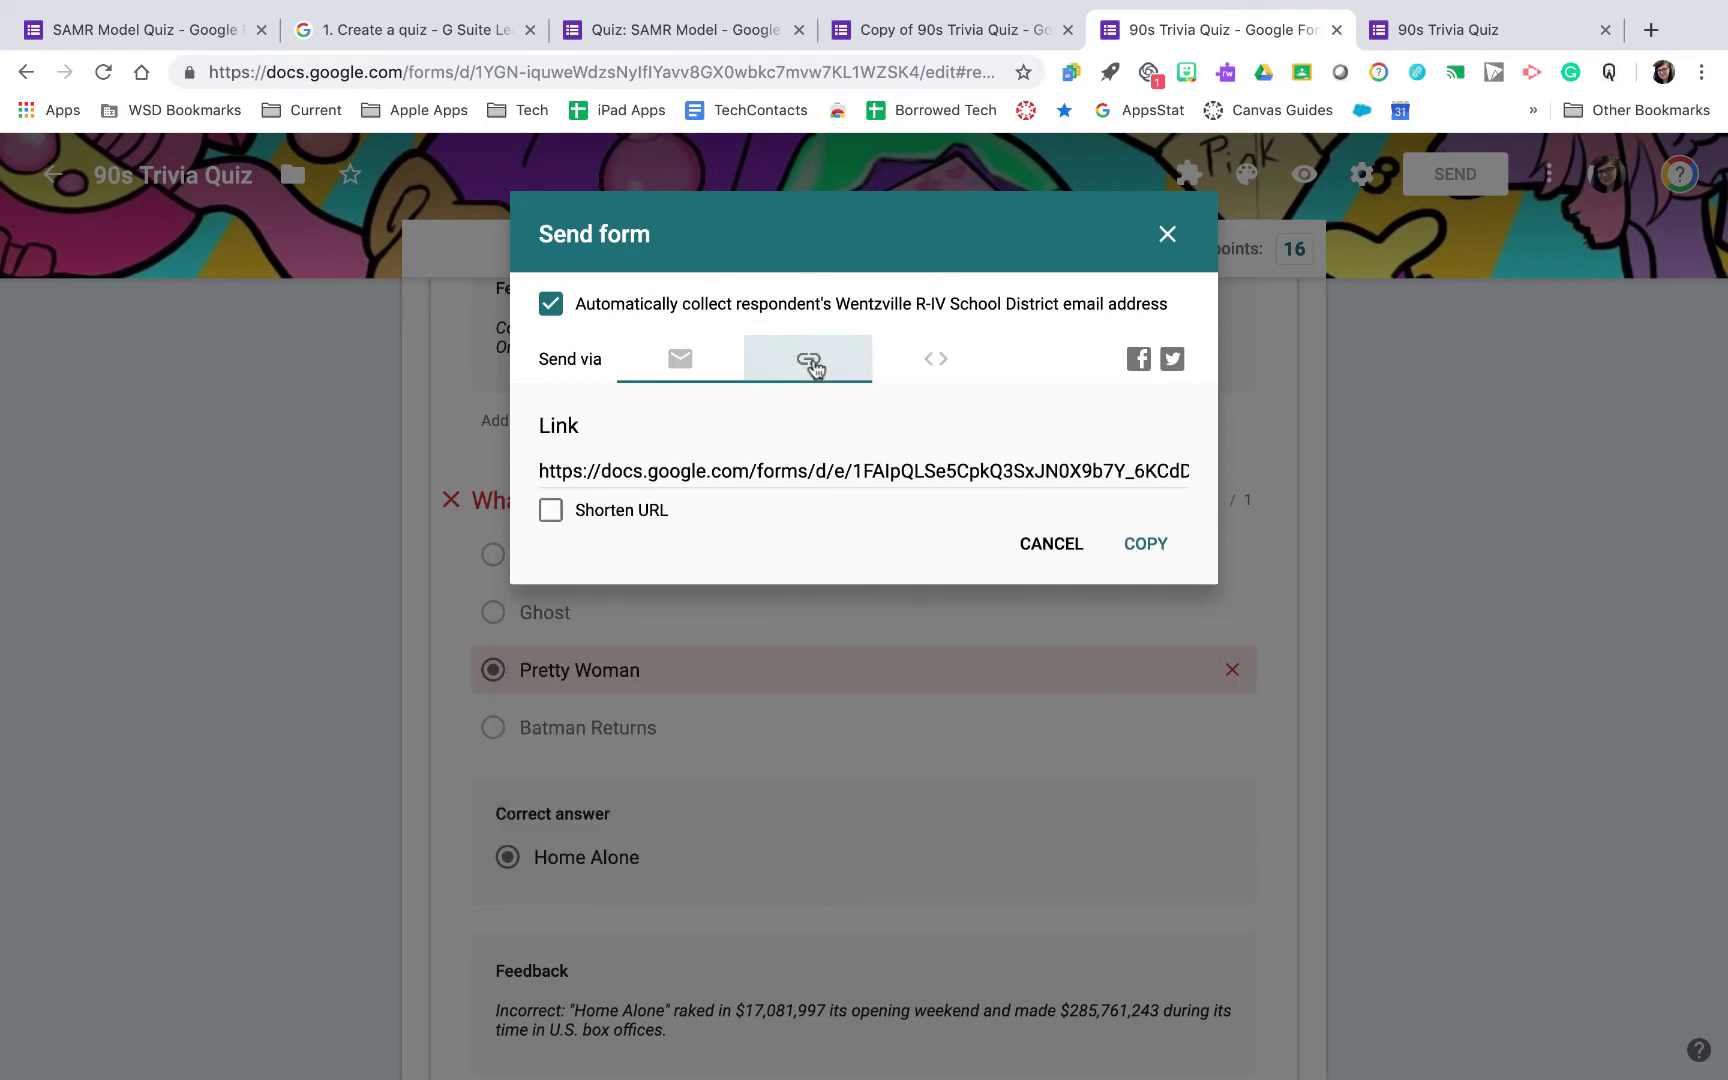
{"action": "left_click", "coordinate": [731, 465]}
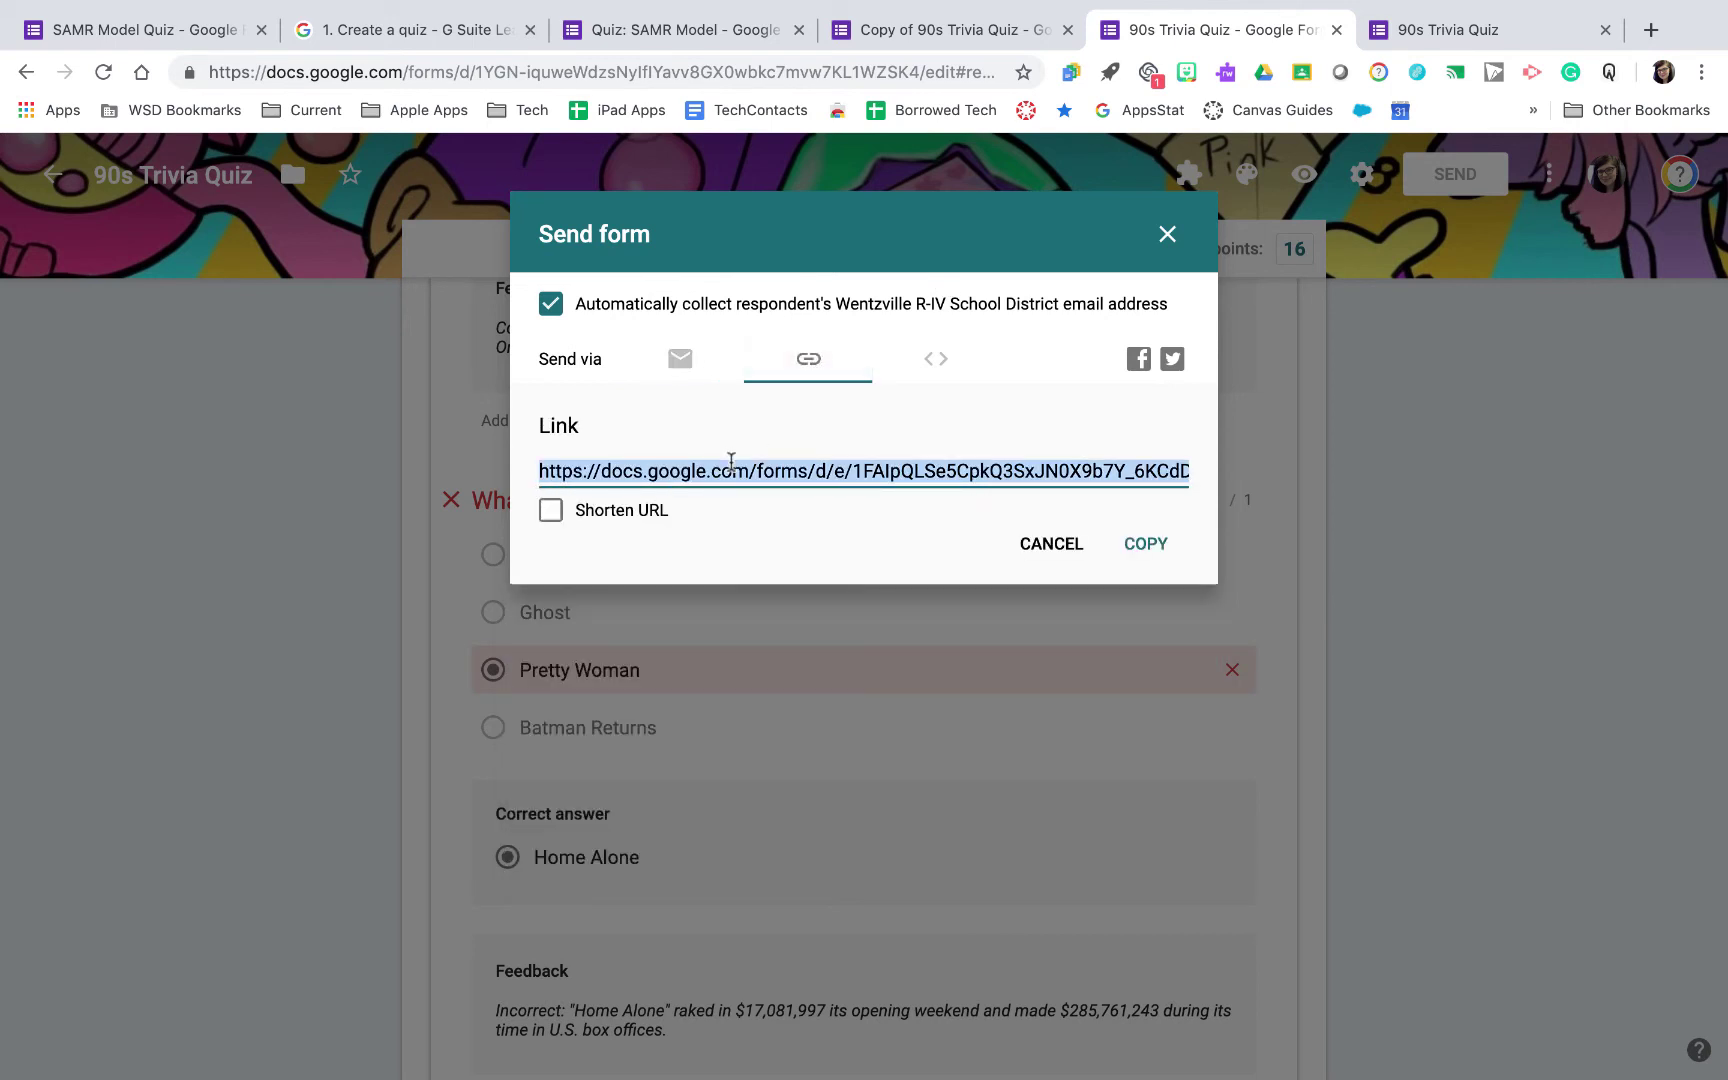